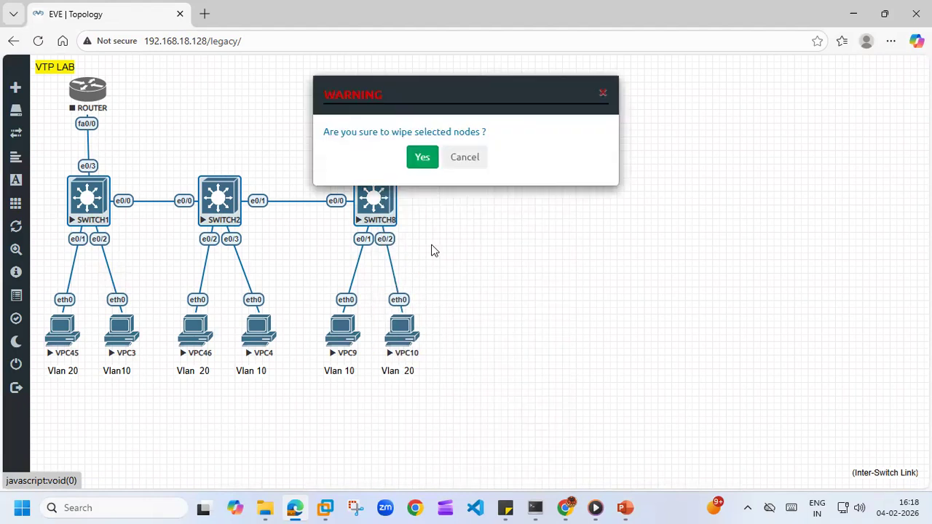
- Confirm wiping the three selected switches, SWITCH1, SWITCH2 and SWITCH8, and clear the selection
{"action": "left_click", "coordinate": [422, 153]}
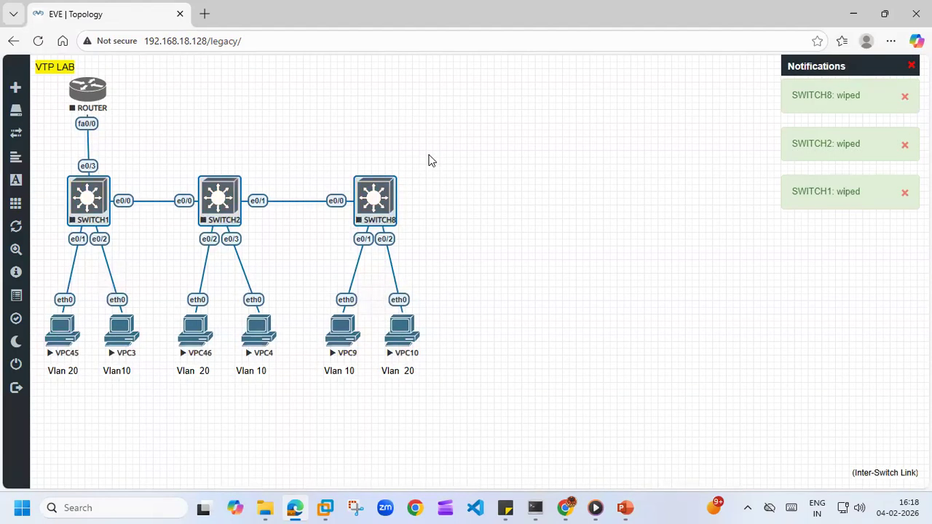
{"action": "left_click", "coordinate": [430, 160]}
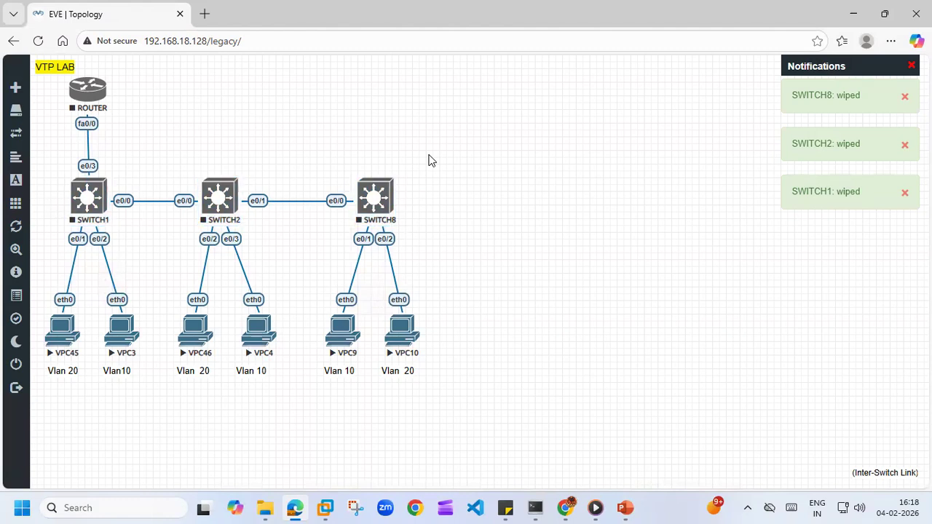
- Review SWITCH8's node settings, including image, NVRAM, RAM and Ethernet portgroups, and save the node
{"action": "right_click", "coordinate": [374, 195]}
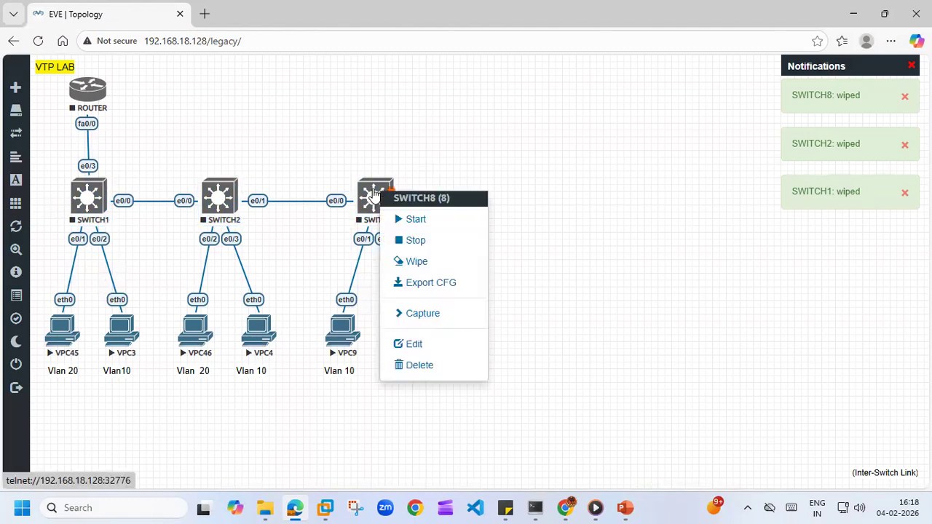
{"action": "left_click", "coordinate": [413, 344]}
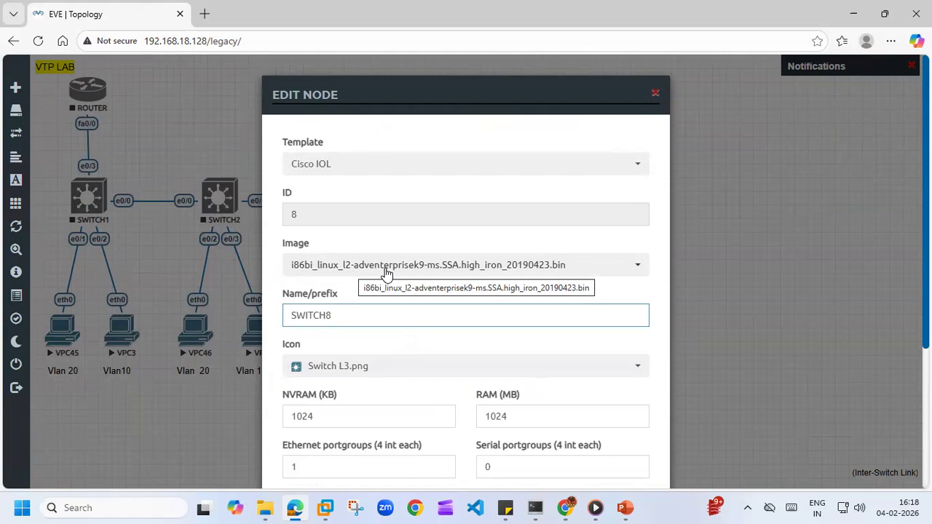
{"action": "scroll", "coordinate": [418, 358], "scroll_direction": "down", "scroll_amount": 2}
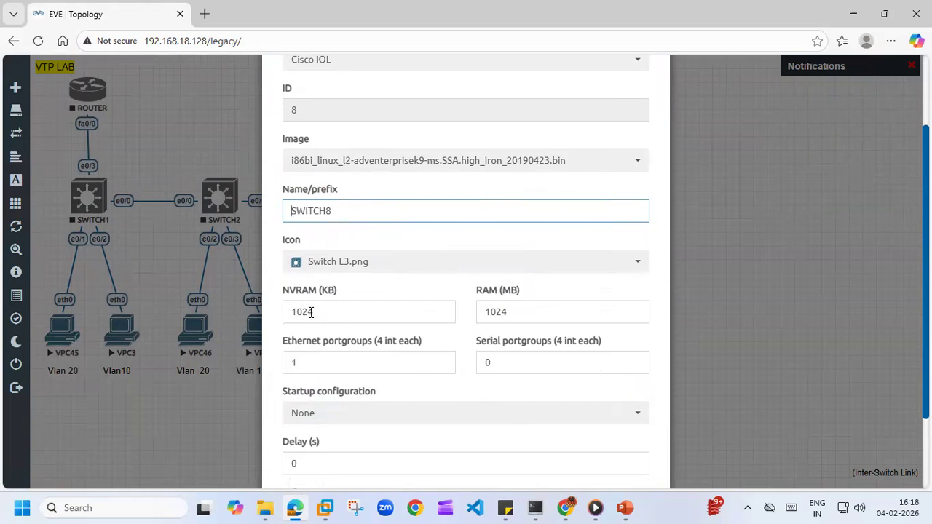
{"action": "scroll", "coordinate": [312, 312], "scroll_direction": "down", "scroll_amount": 2}
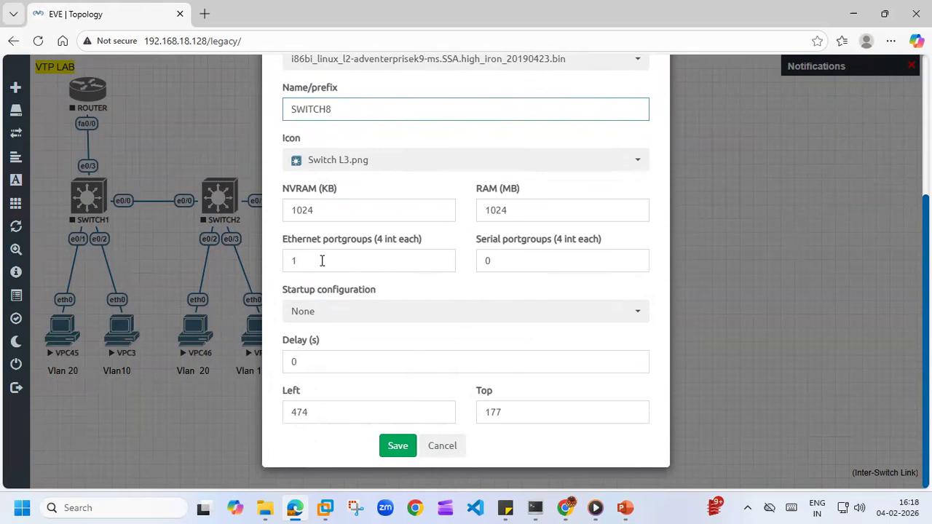
{"action": "left_click", "coordinate": [404, 448]}
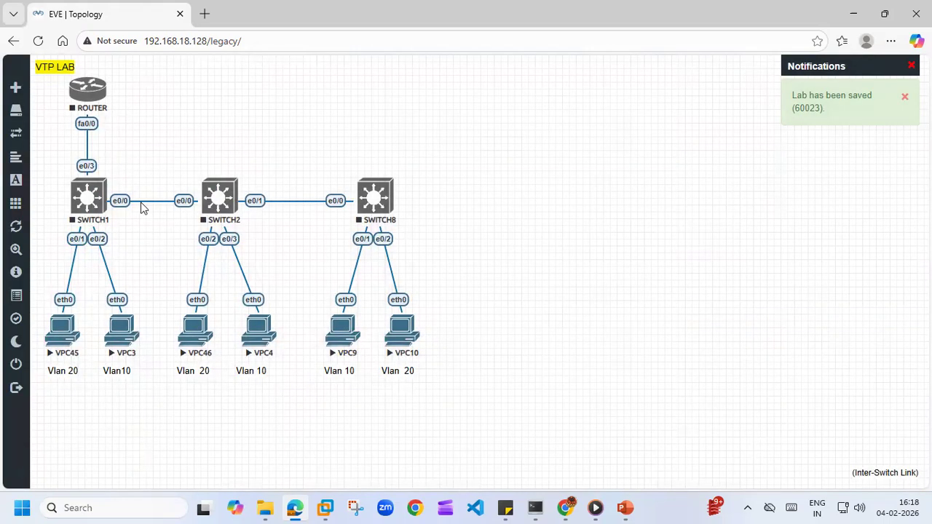
- Start the nodes SWITCH1, SWITCH2 and SWITCH8
{"action": "left_click", "coordinate": [99, 198]}
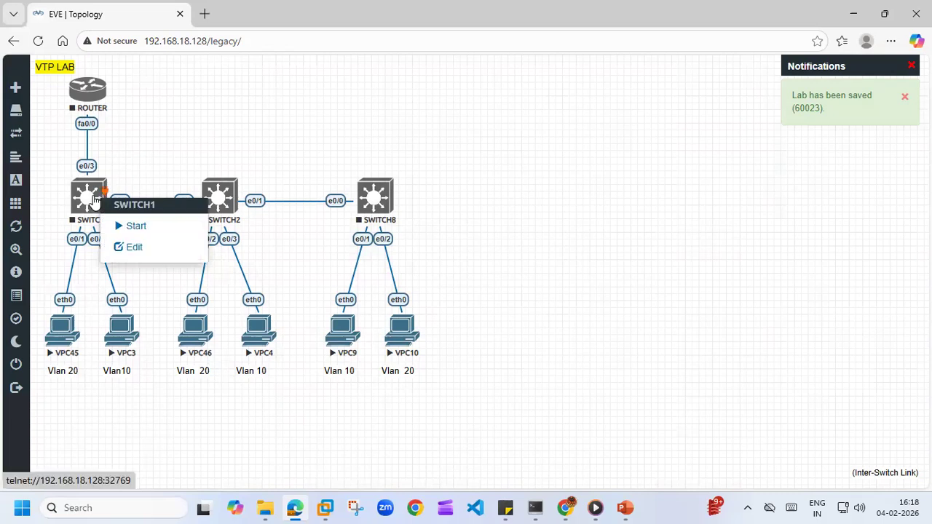
{"action": "left_click", "coordinate": [130, 226]}
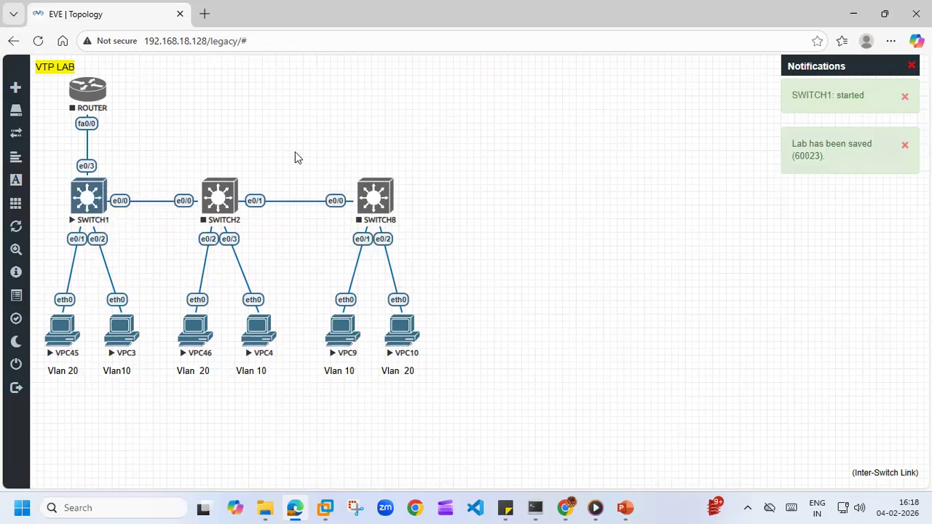
{"action": "left_click", "coordinate": [217, 191]}
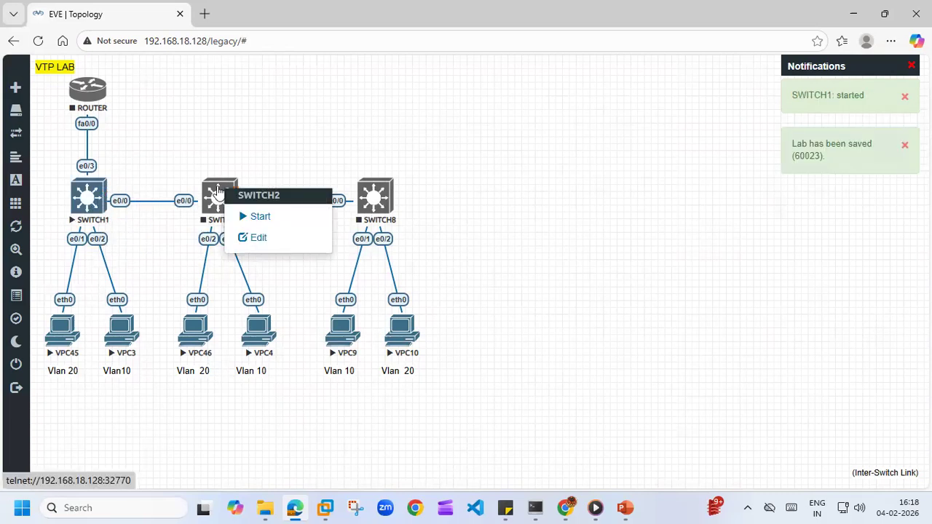
{"action": "left_click", "coordinate": [245, 217]}
{"action": "left_click", "coordinate": [373, 192]}
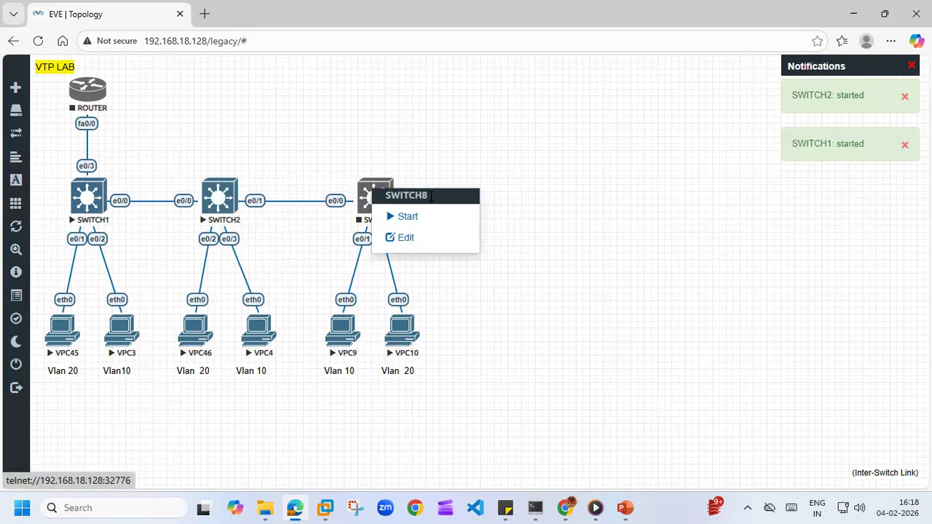
{"action": "left_click", "coordinate": [406, 218]}
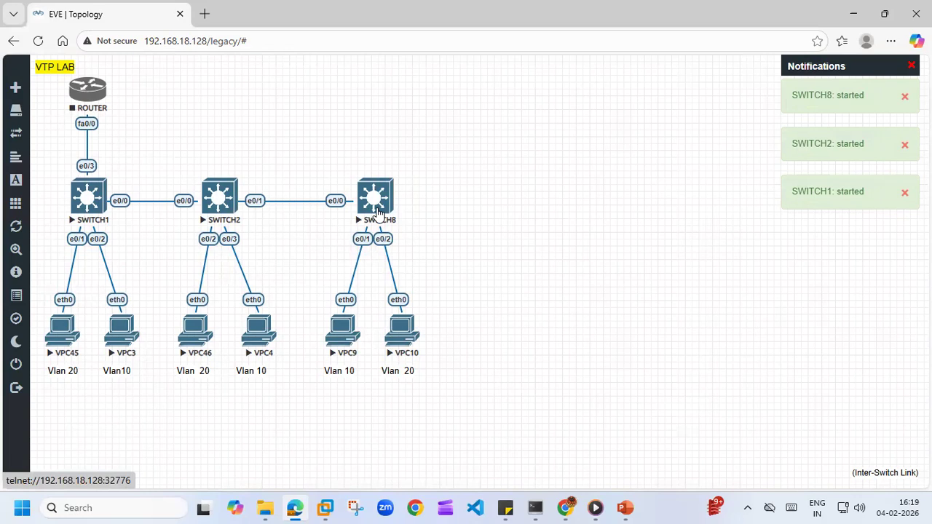
- Open Telnet console sessions in SuperPuTTY for SWITCH1, SWITCH2 and SWITCH8
{"action": "left_click", "coordinate": [92, 197]}
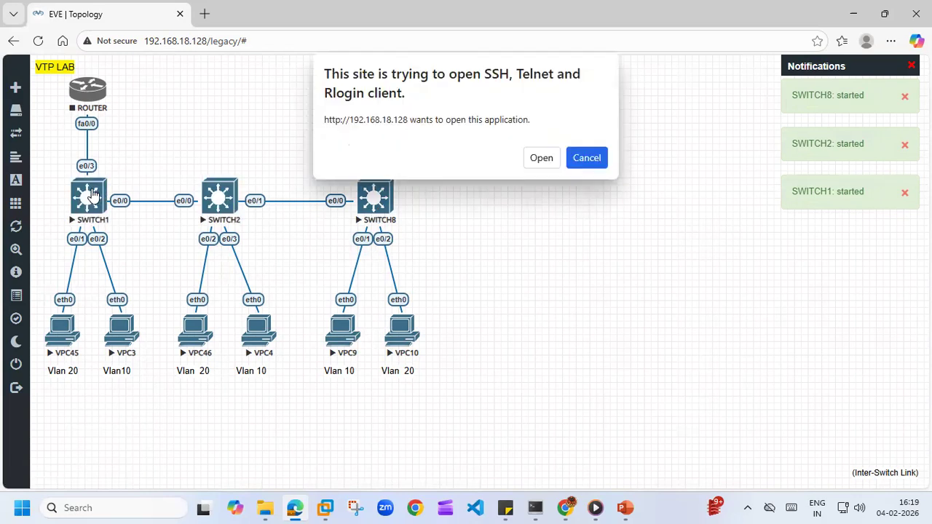
{"action": "left_click", "coordinate": [541, 158]}
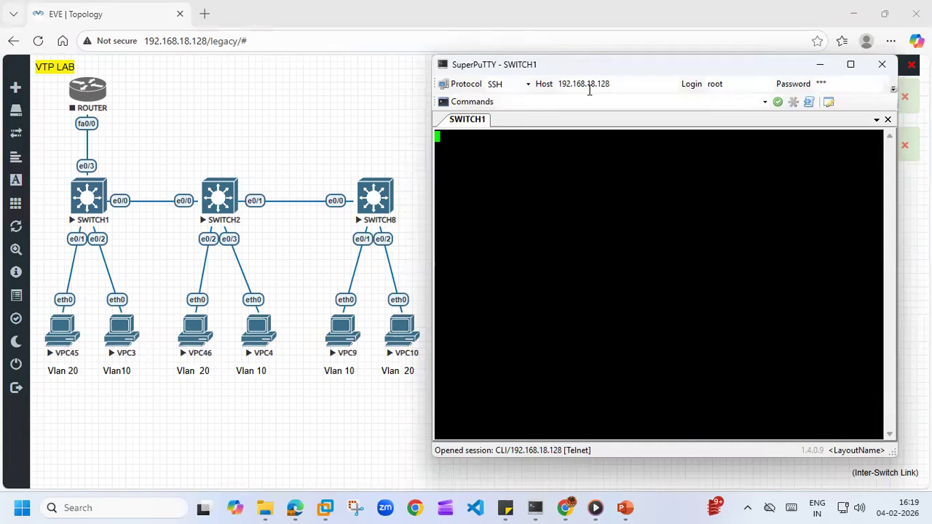
{"action": "left_click", "coordinate": [219, 200]}
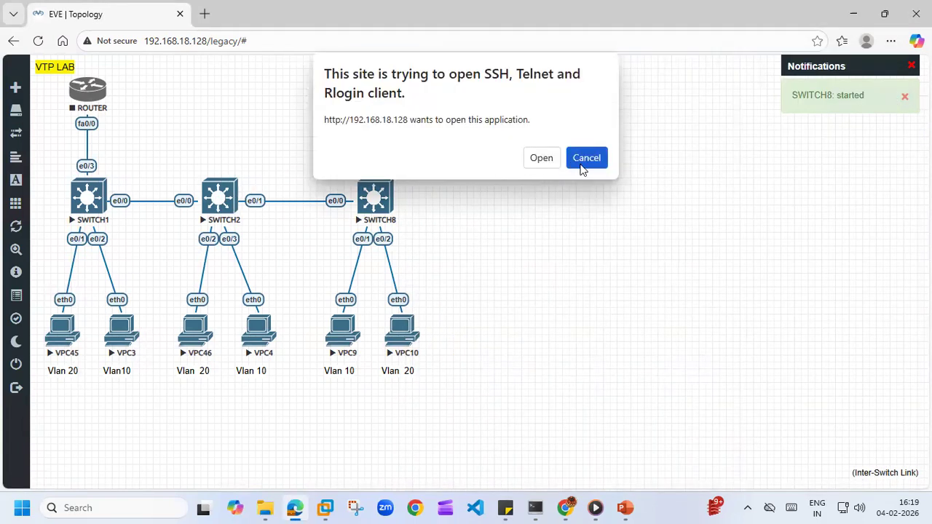
{"action": "left_click", "coordinate": [547, 158]}
{"action": "left_click", "coordinate": [378, 194]}
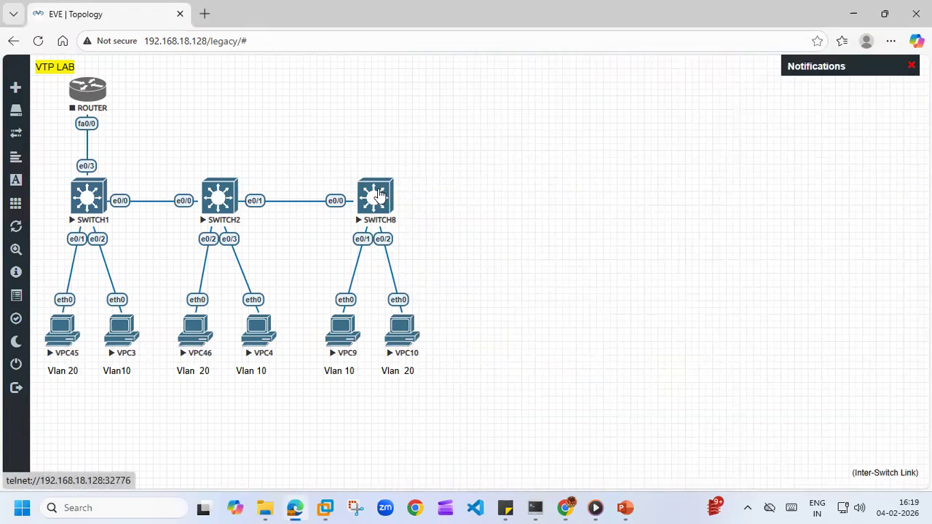
{"action": "left_click", "coordinate": [376, 195]}
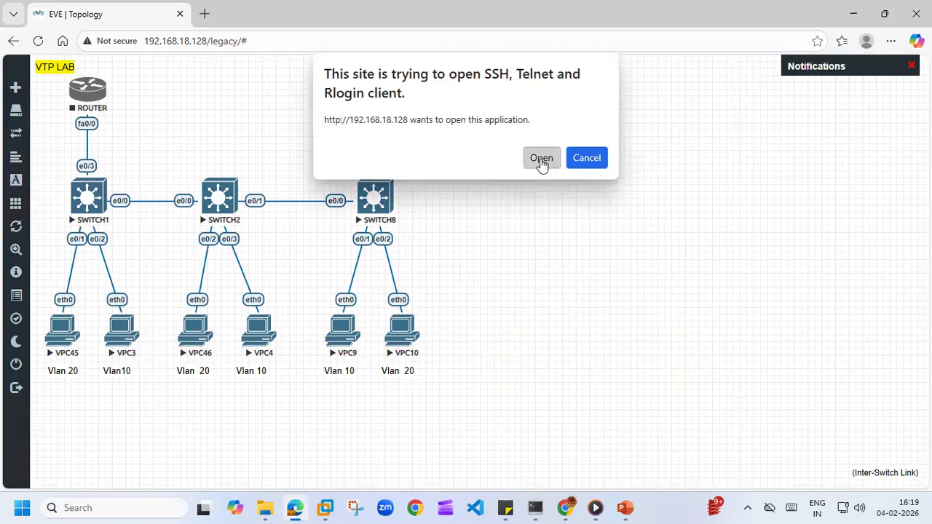
{"action": "left_click", "coordinate": [538, 154]}
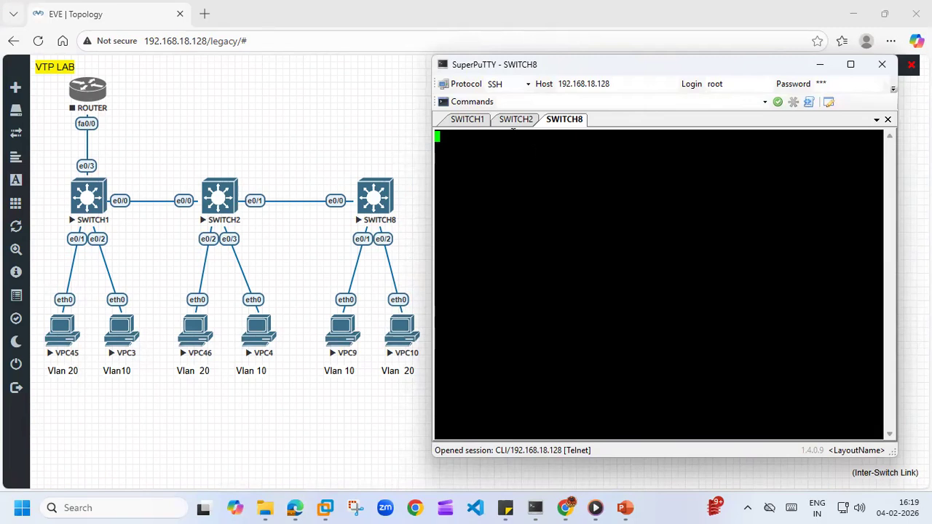
- Enter privileged mode and global configuration mode on SWITCH1's console with enable and configure t
{"action": "left_click", "coordinate": [468, 120]}
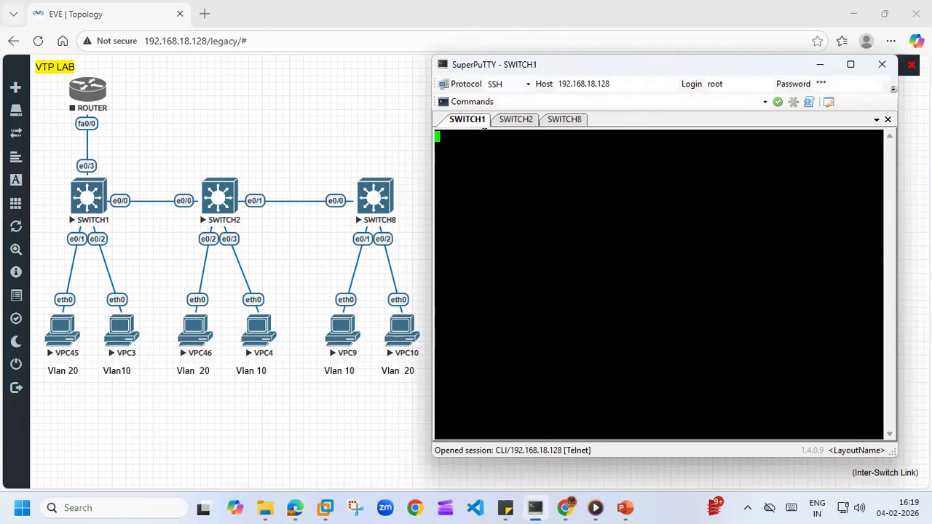
{"action": "key", "text": "Return"}
{"action": "key", "text": "Return"}
{"action": "key", "text": "Return"}
{"action": "key", "text": "Return"}
{"action": "key", "text": "Return"}
{"action": "type", "text": "en"}
{"action": "key", "text": "Tab"}
{"action": "key", "text": "Return"}
{"action": "key", "text": "Return"}
{"action": "type", "text": "conf"}
{"action": "key", "text": "Tab"}
{"action": "type", "text": "t"}
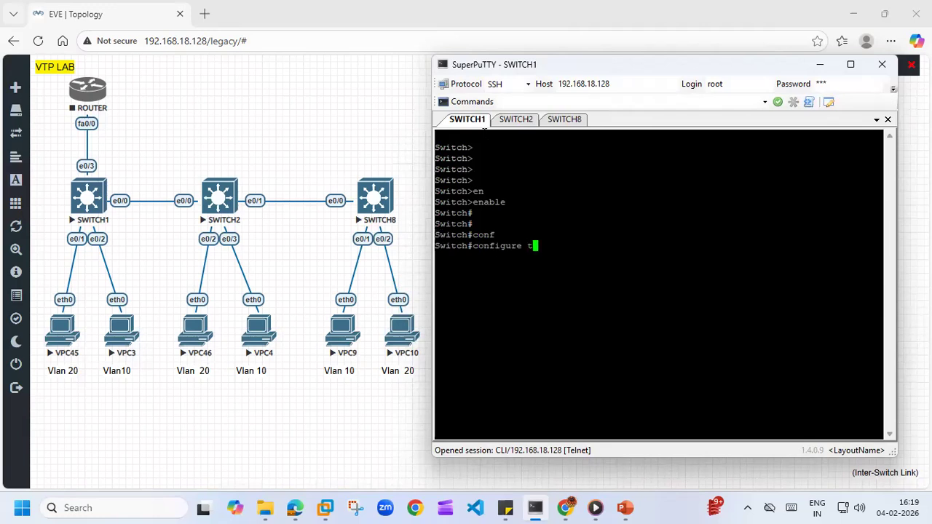
{"action": "key", "text": "Return"}
{"action": "key", "text": "Return"}
{"action": "key", "text": "Return"}
- Display SWITCH1's VTP status from configuration mode with do show vtp status
{"action": "type", "text": "do"}
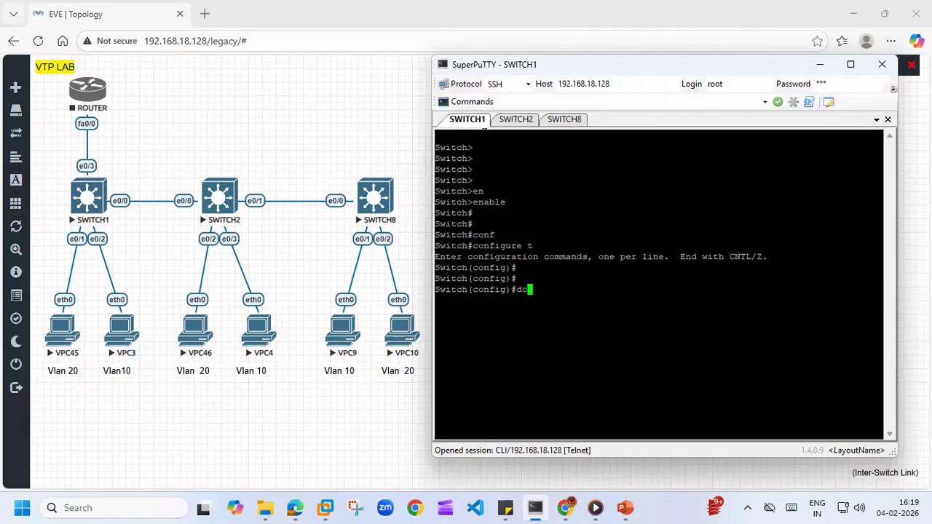
{"action": "type", "text": " show vtp st"}
{"action": "key", "text": "Tab"}
{"action": "key", "text": "Return"}
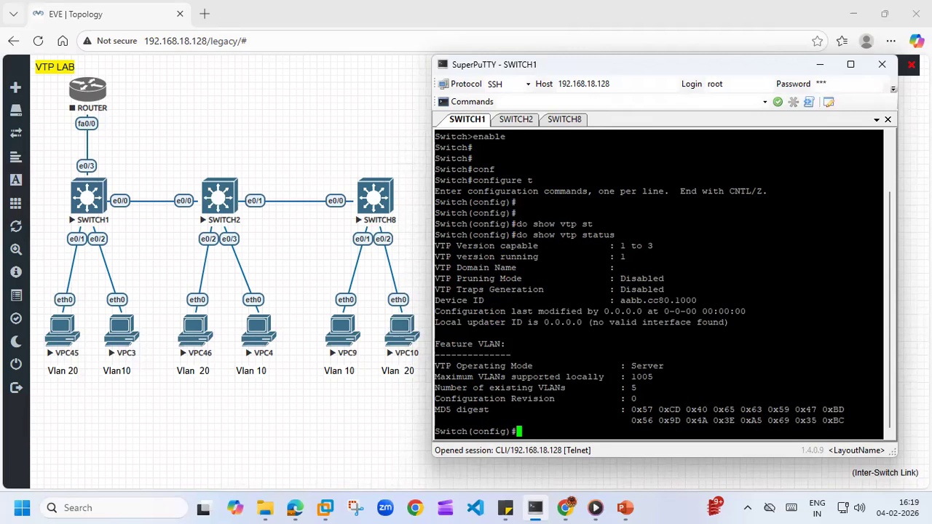
- Examine the existing VLAN count and configuration revision in SWITCH1's VTP status, and glance at the SWITCH2 and SWITCH8 consoles
{"action": "left_click_drag", "start_coordinate": [626, 388], "coordinate": [636, 388]}
{"action": "left_click", "coordinate": [514, 120]}
{"action": "left_click", "coordinate": [474, 120]}
{"action": "left_click", "coordinate": [509, 123]}
{"action": "left_click", "coordinate": [552, 122]}
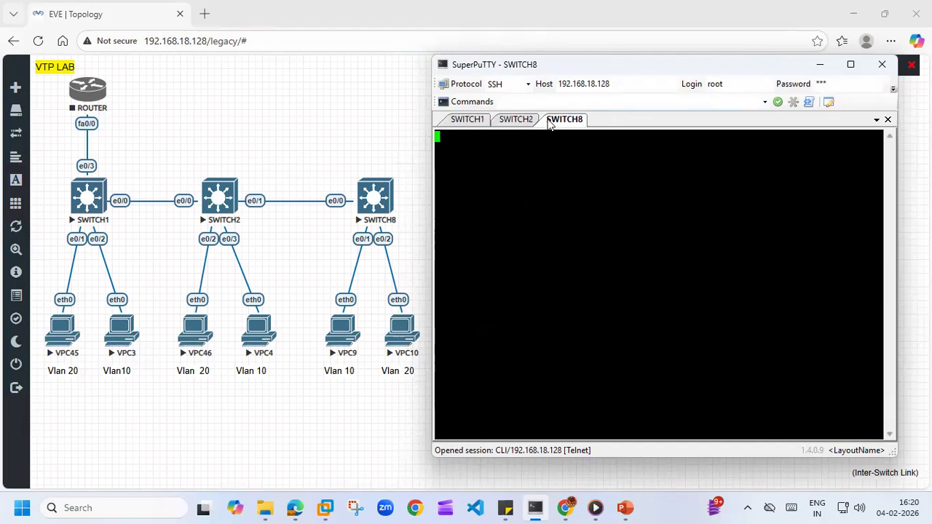
{"action": "left_click", "coordinate": [467, 122]}
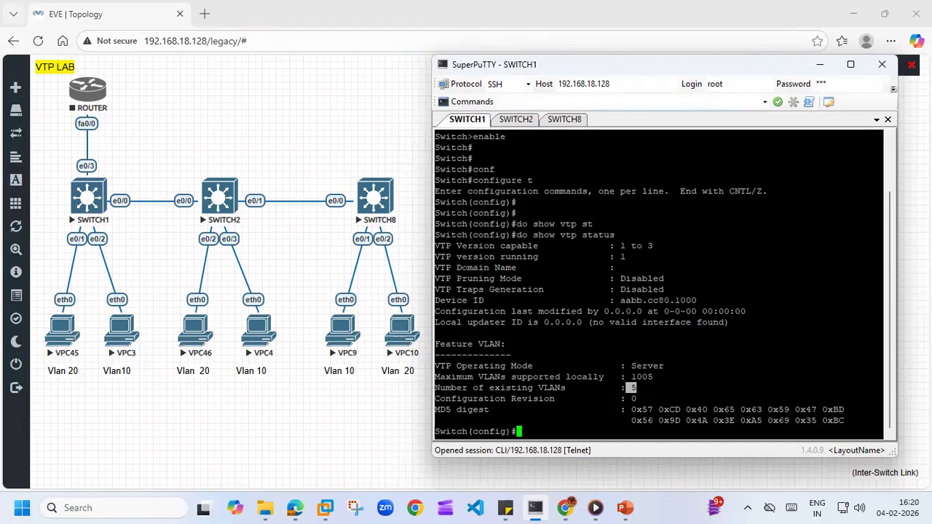
{"action": "left_click", "coordinate": [687, 508]}
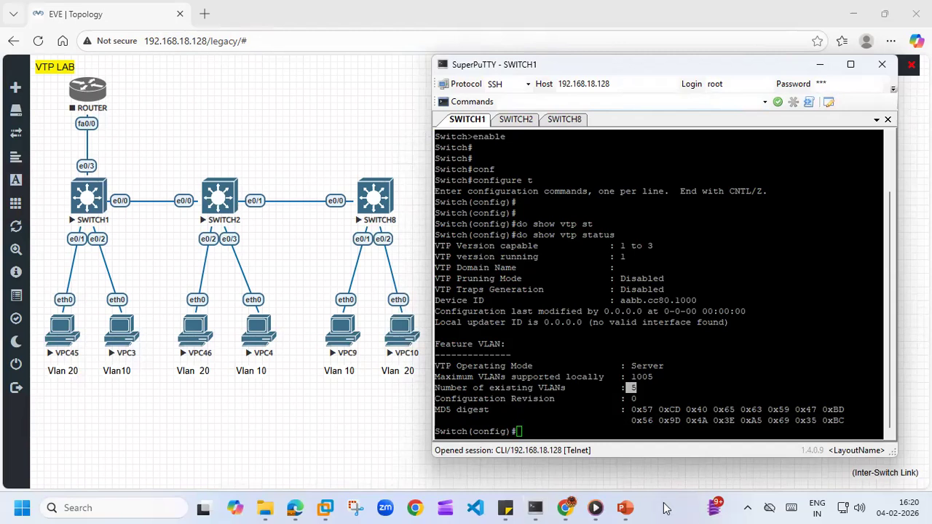
{"action": "left_click", "coordinate": [624, 429]}
{"action": "left_click_drag", "start_coordinate": [435, 399], "coordinate": [533, 399]}
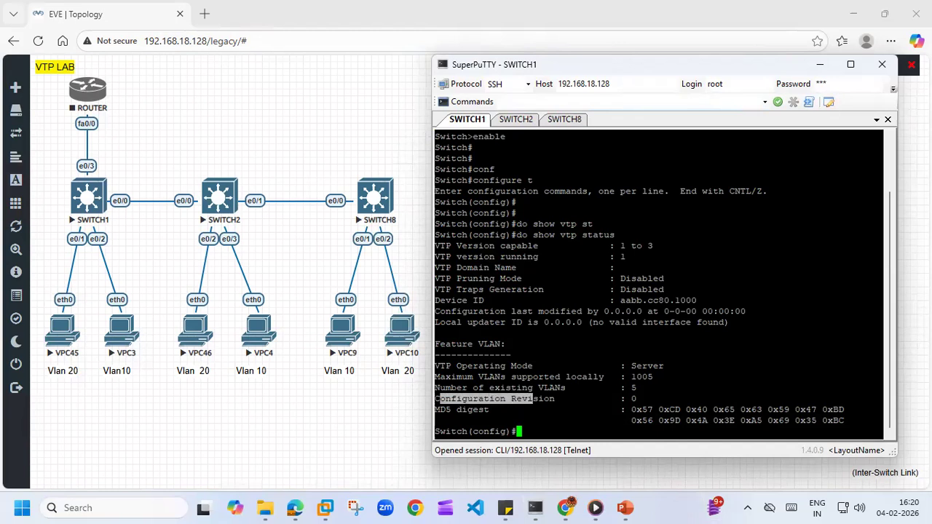
{"action": "left_click_drag", "start_coordinate": [625, 387], "coordinate": [641, 388]}
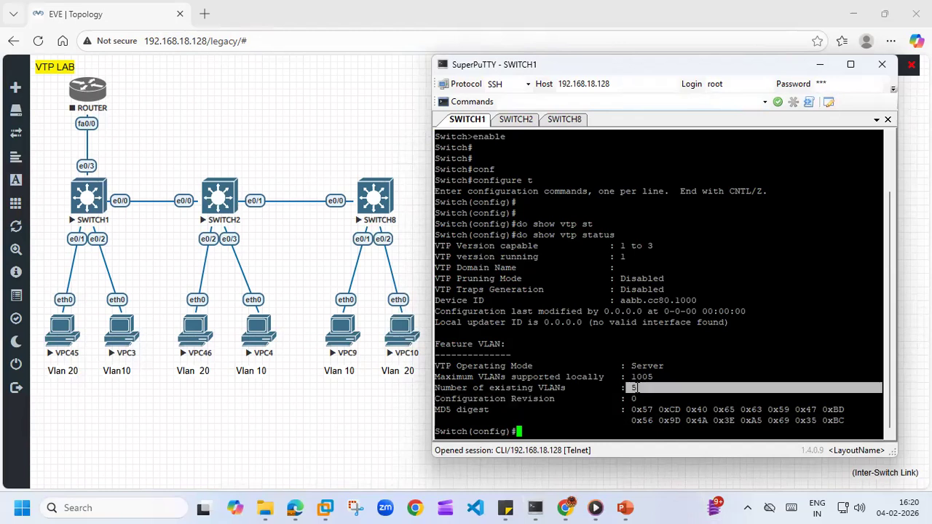
{"action": "left_click", "coordinate": [641, 389]}
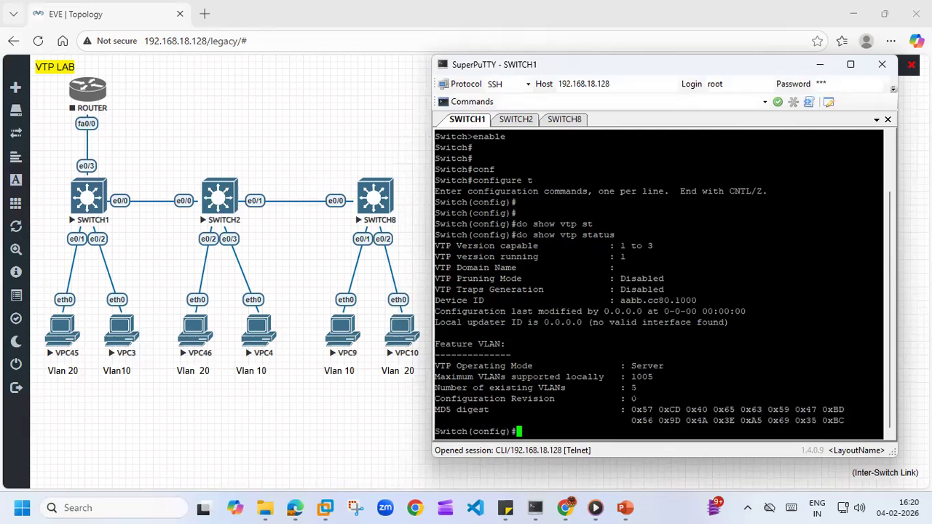
- List SWITCH1's VLANs and their ports with do show vlan brief, and add blank prompt lines below the output
{"action": "type", "text": "do show vlan br"}
{"action": "key", "text": "Tab"}
{"action": "key", "text": "Return"}
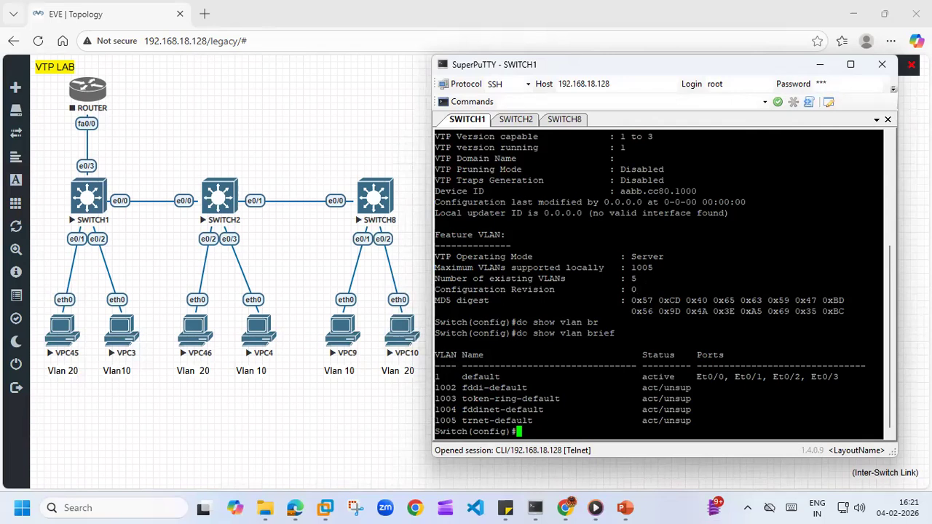
{"action": "key", "text": "Return"}
{"action": "key", "text": "Return"}
{"action": "key", "text": "Return"}
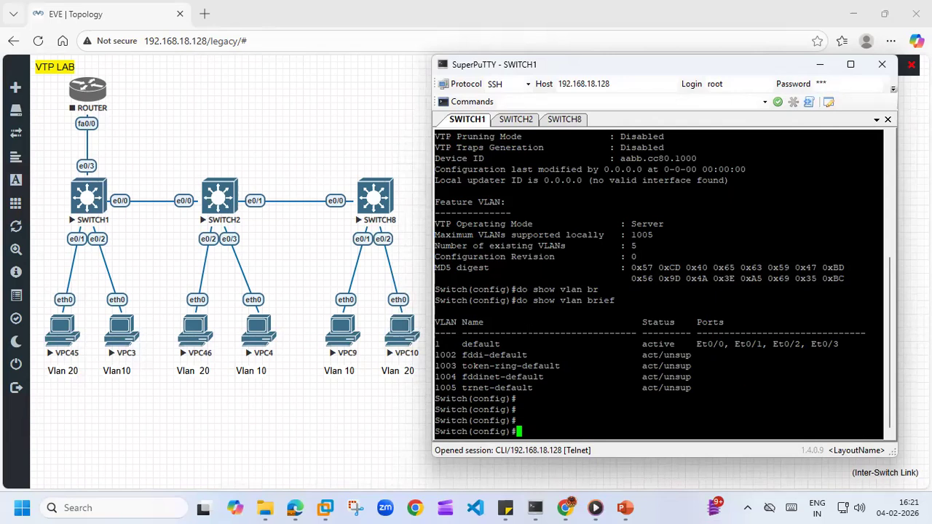
{"action": "key", "text": "Return"}
{"action": "key", "text": "Return"}
{"action": "key", "text": "Return"}
{"action": "key", "text": "Return"}
{"action": "key", "text": "Return"}
{"action": "key", "text": "Return"}
{"action": "key", "text": "Return"}
{"action": "key", "text": "Return"}
{"action": "key", "text": "Return"}
{"action": "key", "text": "Return"}
{"action": "key", "text": "Return"}
{"action": "key", "text": "Return"}
{"action": "key", "text": "Return"}
{"action": "key", "text": "Return"}
{"action": "key", "text": "Return"}
{"action": "key", "text": "Return"}
{"action": "key", "text": "Return"}
{"action": "key", "text": "Return"}
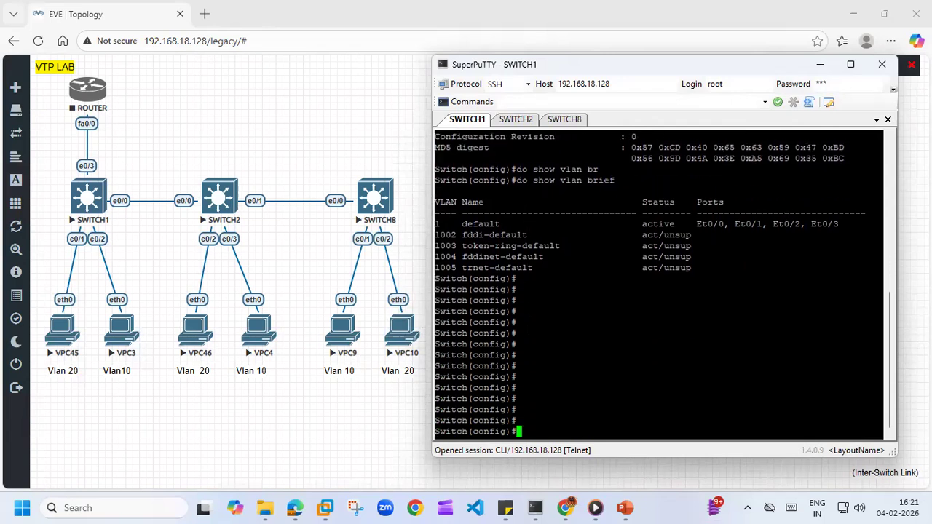
- Open interface e0/0 on SWITCH1 and set its trunk encapsulation with switchport trunk encapsulation dot1q
{"action": "type", "text": "int"}
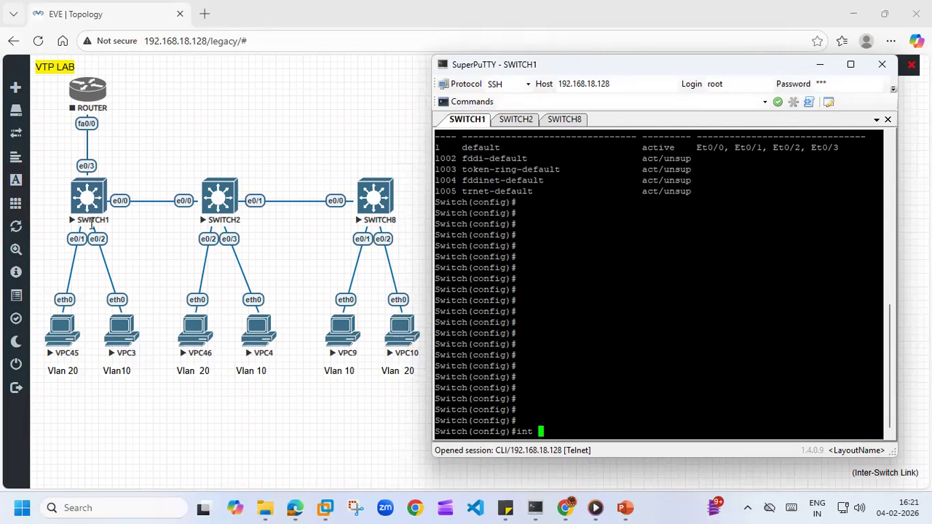
{"action": "type", "text": "e0/0"}
{"action": "key", "text": "Return"}
{"action": "type", "text": "sw"}
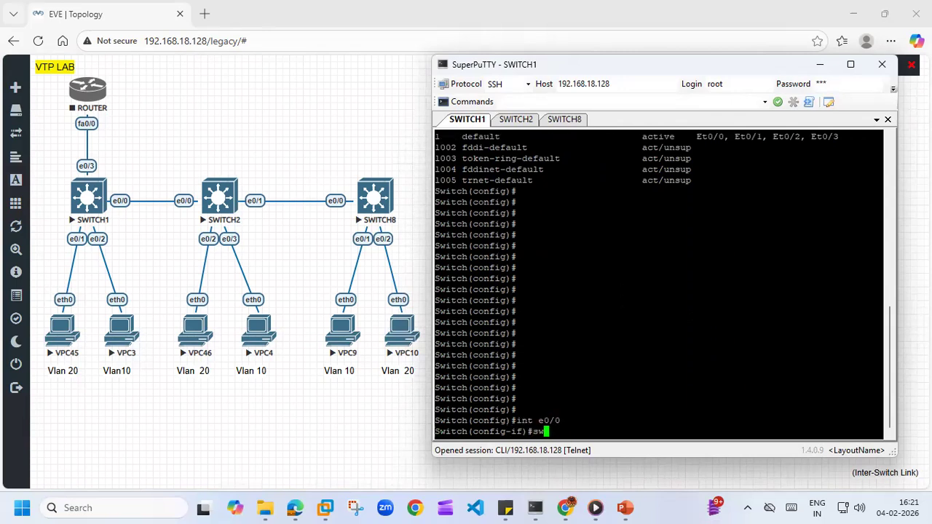
{"action": "key", "text": "Tab"}
{"action": "type", "text": "tr"}
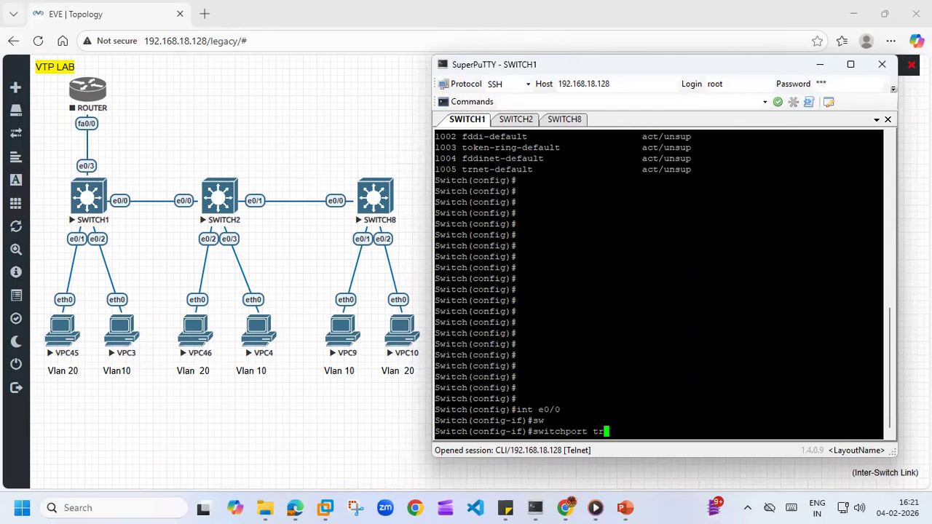
{"action": "key", "text": "Tab"}
{"action": "type", "text": "en"}
{"action": "key", "text": "Tab"}
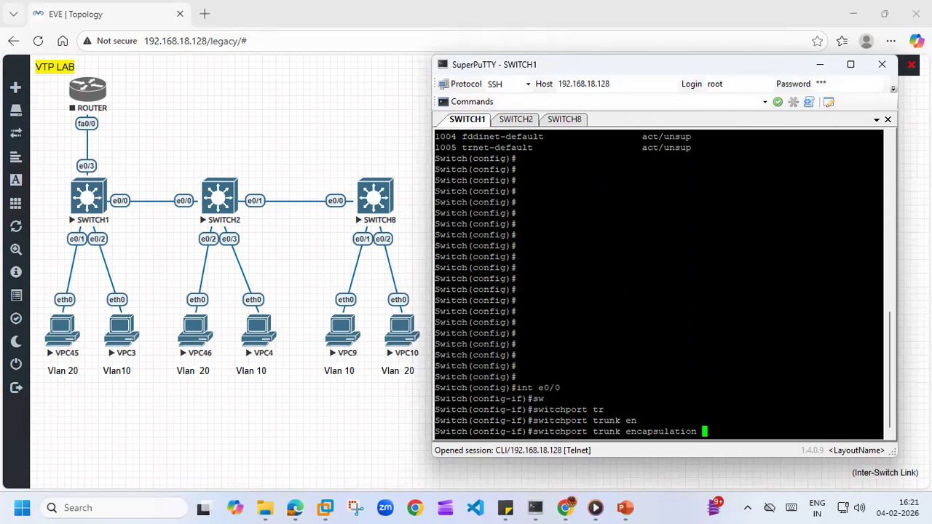
{"action": "type", "text": "do"}
{"action": "key", "text": "Tab"}
{"action": "key", "text": "Return"}
- Put SWITCH1's e0/0 interface into trunk mode with switchport mode trunk, adding blank prompt lines below
{"action": "type", "text": "sw"}
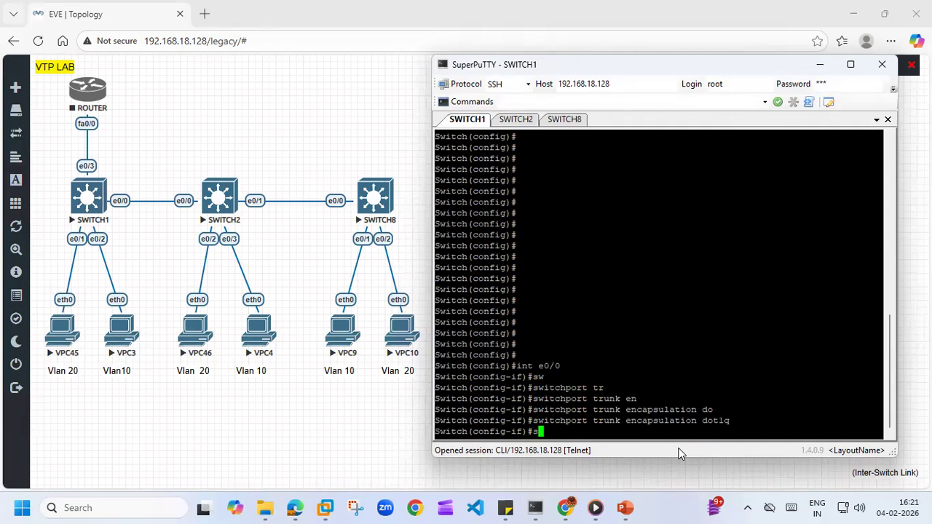
{"action": "key", "text": "Tab"}
{"action": "type", "text": "mo"}
{"action": "key", "text": "Tab"}
{"action": "type", "text": "tr"}
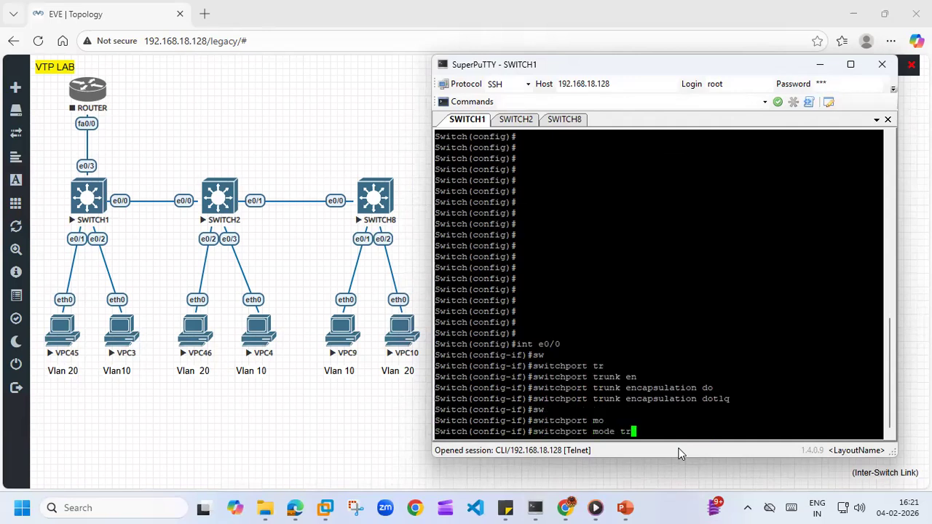
{"action": "key", "text": "Tab"}
{"action": "key", "text": "Return"}
{"action": "key", "text": "Return"}
{"action": "key", "text": "Return"}
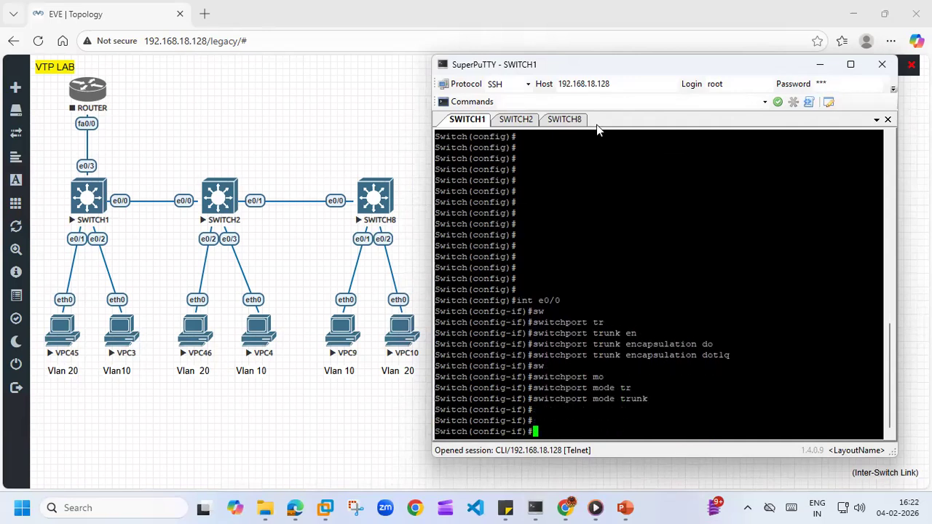
- Wake SWITCH2's console and enter privileged mode with enable
{"action": "left_click", "coordinate": [519, 119]}
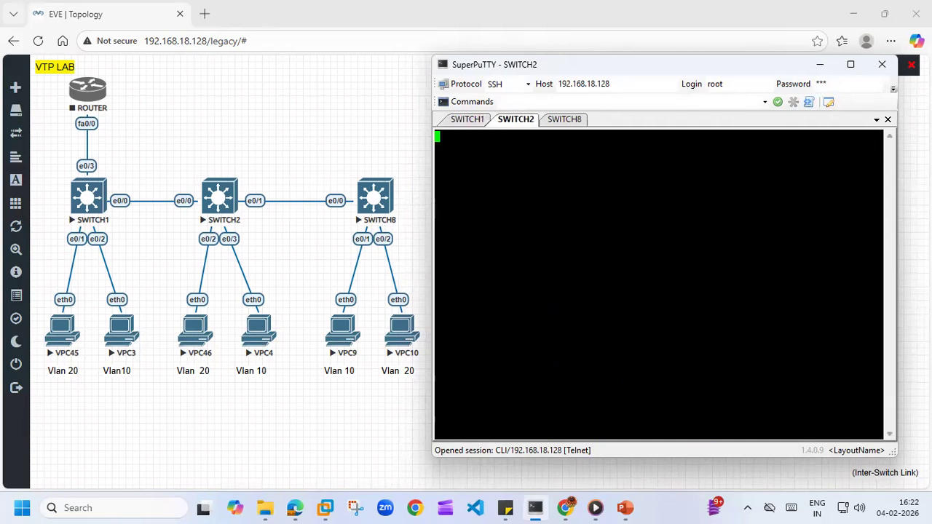
{"action": "key", "text": "Return"}
{"action": "key", "text": "Return"}
{"action": "key", "text": "Return"}
{"action": "type", "text": "en"}
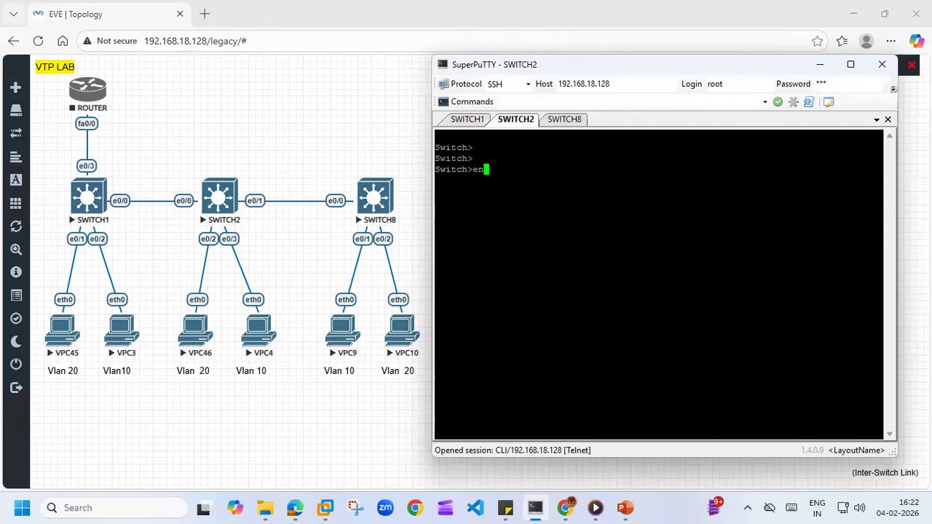
{"action": "key", "text": "Tab"}
{"action": "key", "text": "Return"}
{"action": "key", "text": "Return"}
{"action": "key", "text": "Return"}
- Display SWITCH2's VTP status with show vtp status
{"action": "type", "text": "show "}
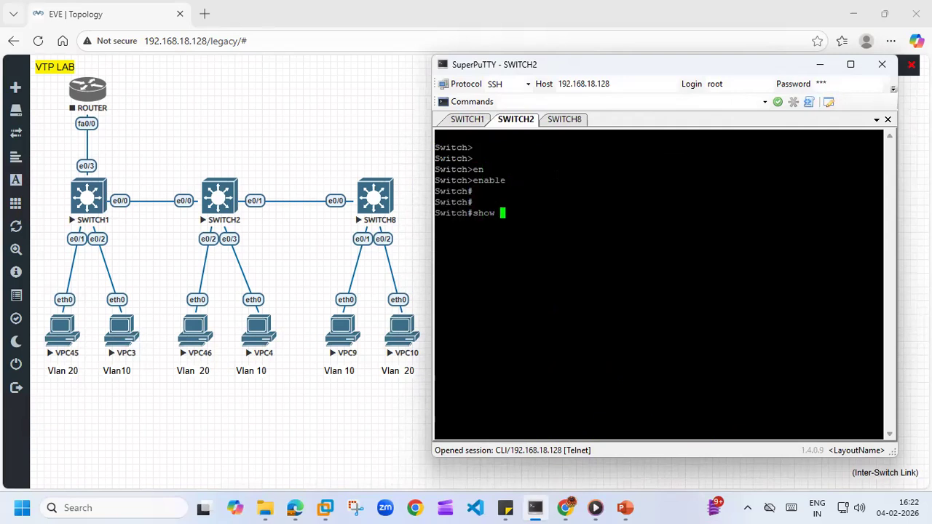
{"action": "type", "text": "vtp st"}
{"action": "key", "text": "Tab"}
{"action": "key", "text": "Return"}
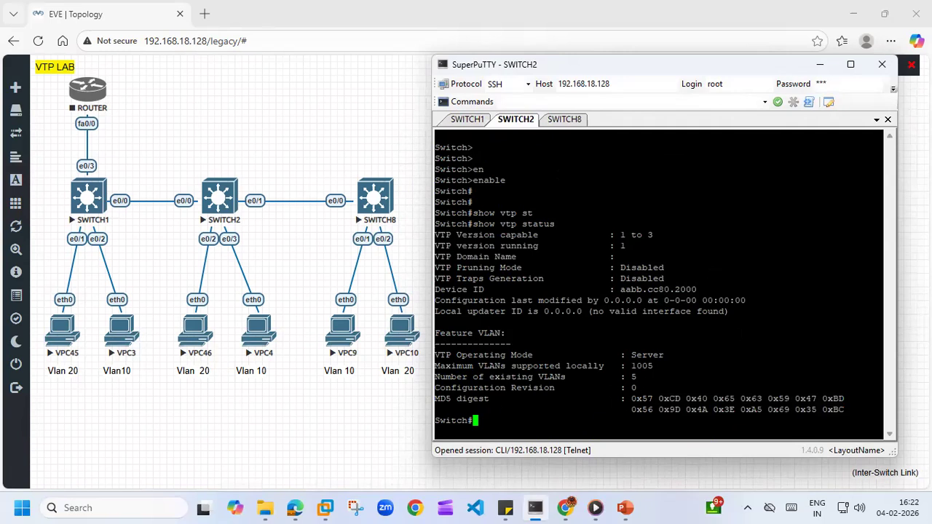
- Wake SWITCH8's console and enter privileged mode with enable
{"action": "left_click", "coordinate": [568, 121]}
{"action": "key", "text": "Return"}
{"action": "key", "text": "Return"}
{"action": "key", "text": "Return"}
{"action": "type", "text": "en"}
{"action": "key", "text": "Tab"}
{"action": "key", "text": "Return"}
{"action": "key", "text": "Return"}
- Display SWITCH8's VTP status with show vtp status
{"action": "type", "text": "show "}
{"action": "type", "text": "vl"}
{"action": "key", "text": "BackSpace"}
{"action": "type", "text": "tp st"}
{"action": "key", "text": "Tab"}
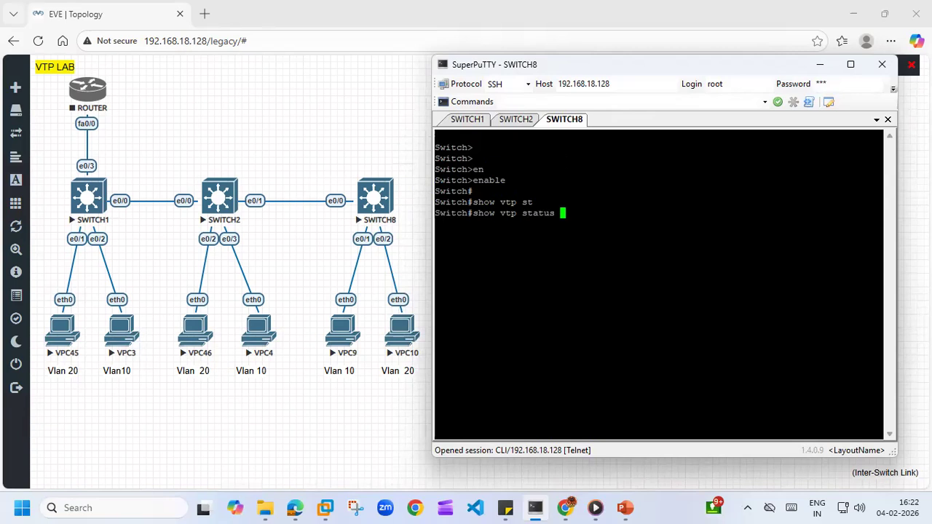
{"action": "key", "text": "Return"}
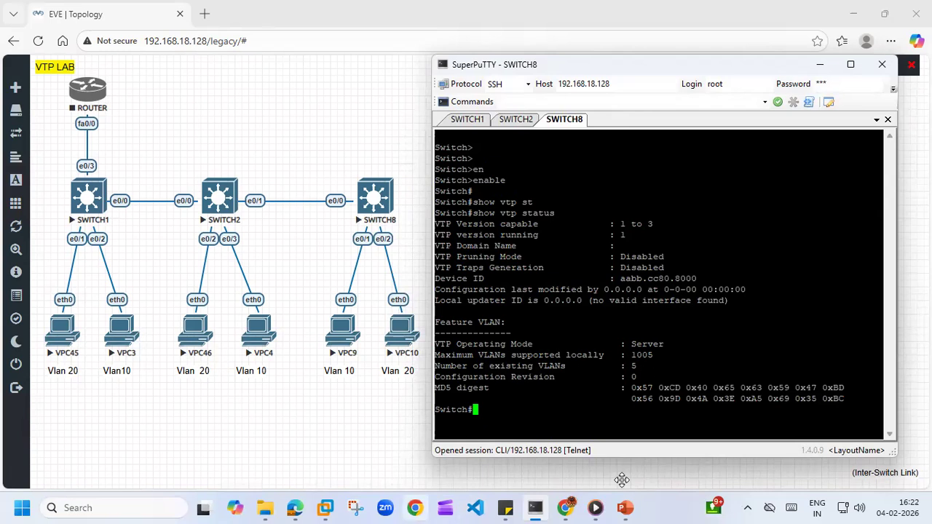
{"action": "mouse_move", "coordinate": [325, 507]}
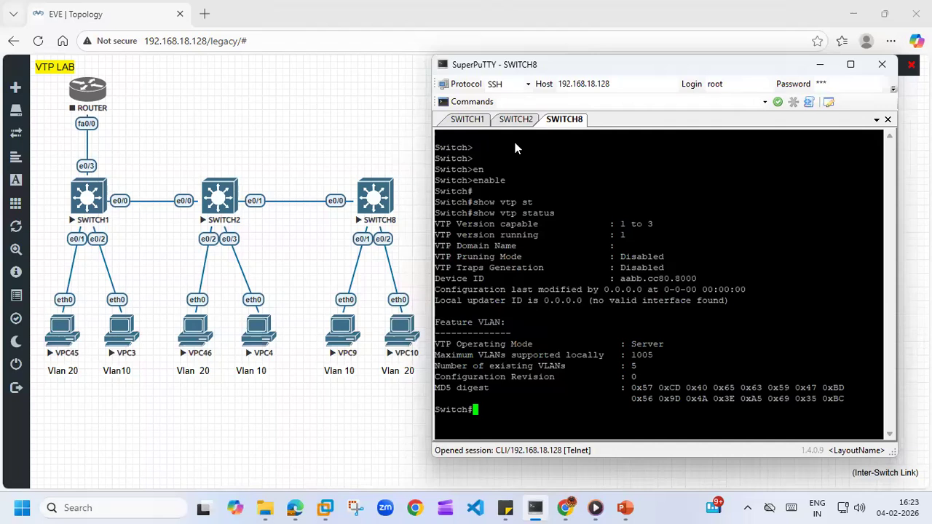
{"action": "left_click", "coordinate": [517, 120]}
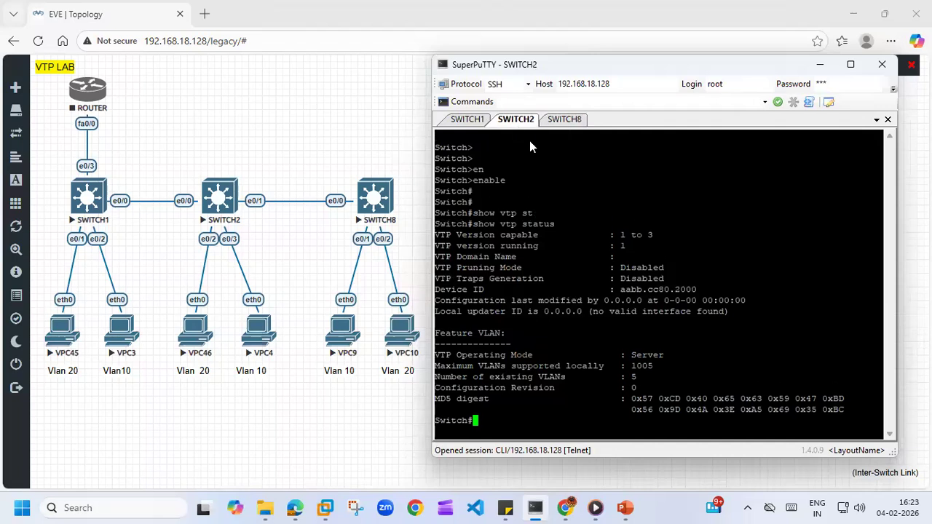
{"action": "left_click", "coordinate": [472, 120]}
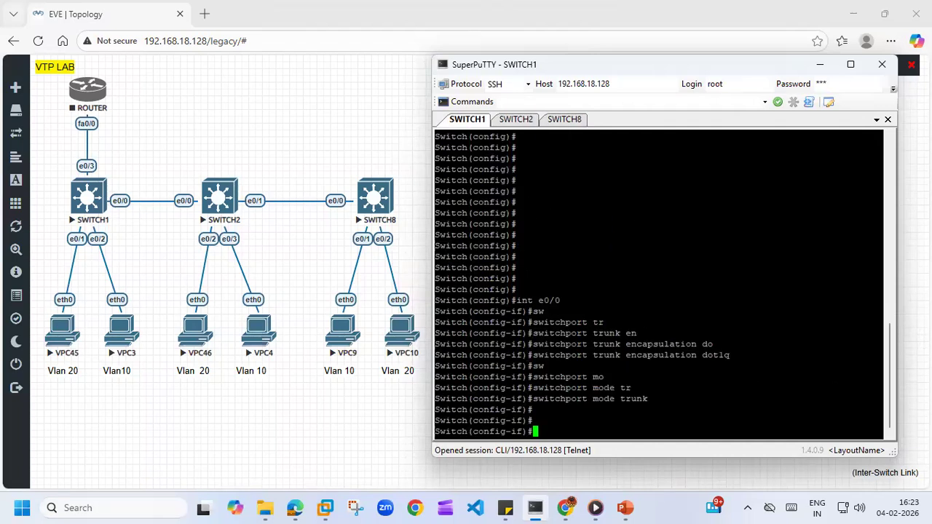
- Return to SWITCH2's console and enter global configuration mode with configure t
{"action": "left_click", "coordinate": [525, 123]}
{"action": "key", "text": "Return"}
{"action": "key", "text": "Return"}
{"action": "key", "text": "Return"}
{"action": "key", "text": "Return"}
{"action": "type", "text": "comnf"}
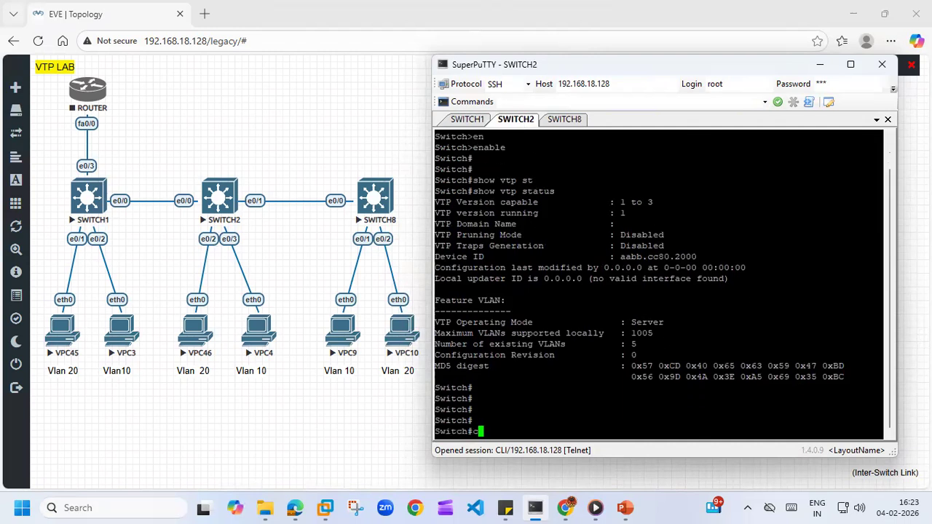
{"action": "key", "text": "Tab"}
{"action": "key", "text": "BackSpace"}
{"action": "key", "text": "BackSpace"}
{"action": "key", "text": "BackSpace"}
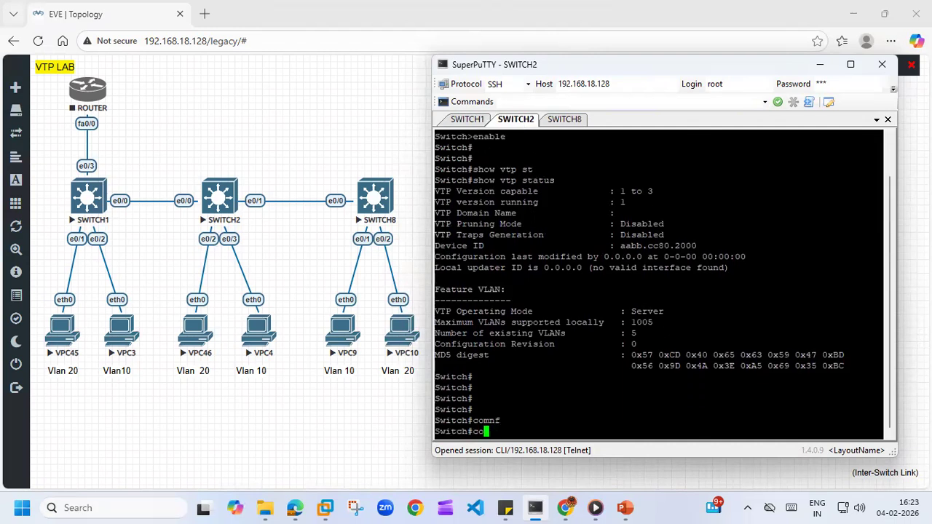
{"action": "type", "text": "n"}
{"action": "key", "text": "Tab"}
{"action": "type", "text": "f"}
{"action": "key", "text": "Tab"}
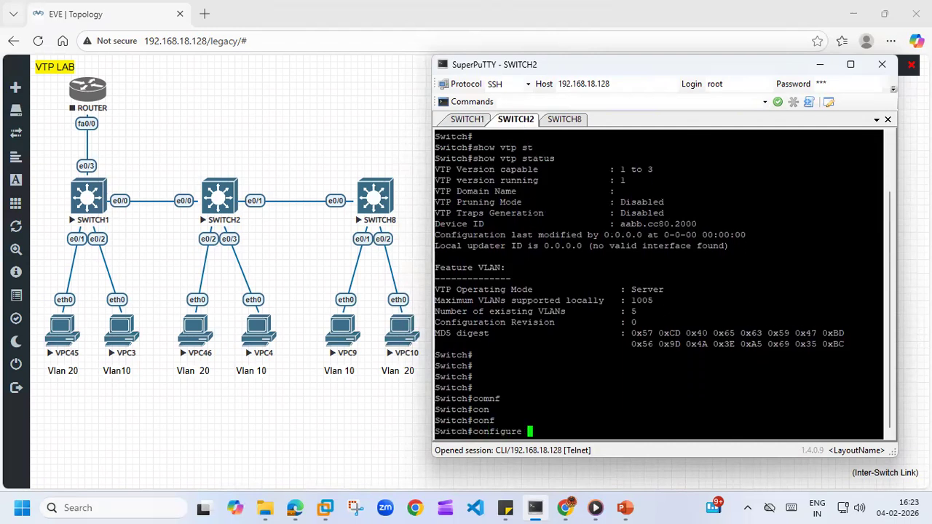
{"action": "type", "text": "t"}
{"action": "key", "text": "Return"}
- Open interface e0/0 on SWITCH2 and set its trunk encapsulation with switchport trunk encapsulation dot1q
{"action": "key", "text": "Return"}
{"action": "type", "text": "i"}
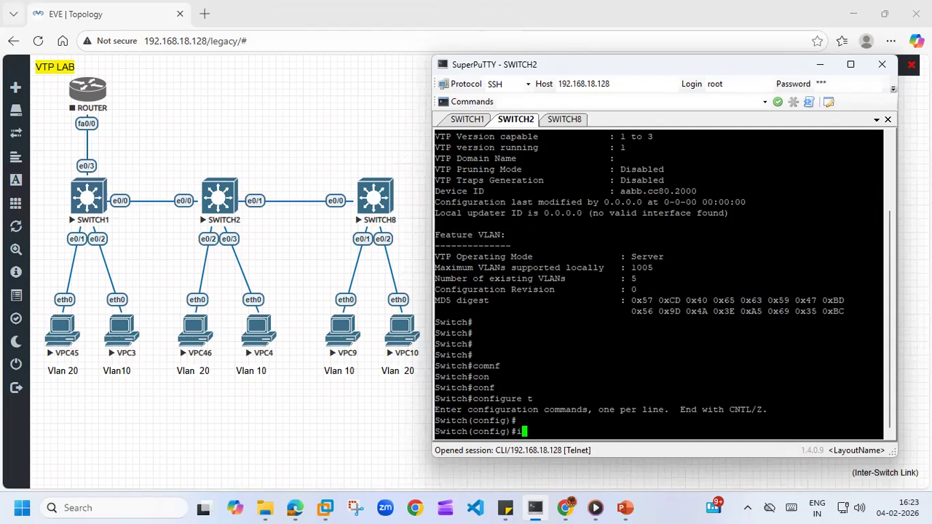
{"action": "type", "text": "nt e0/0"}
{"action": "key", "text": "Return"}
{"action": "type", "text": "sw"}
{"action": "key", "text": "Tab"}
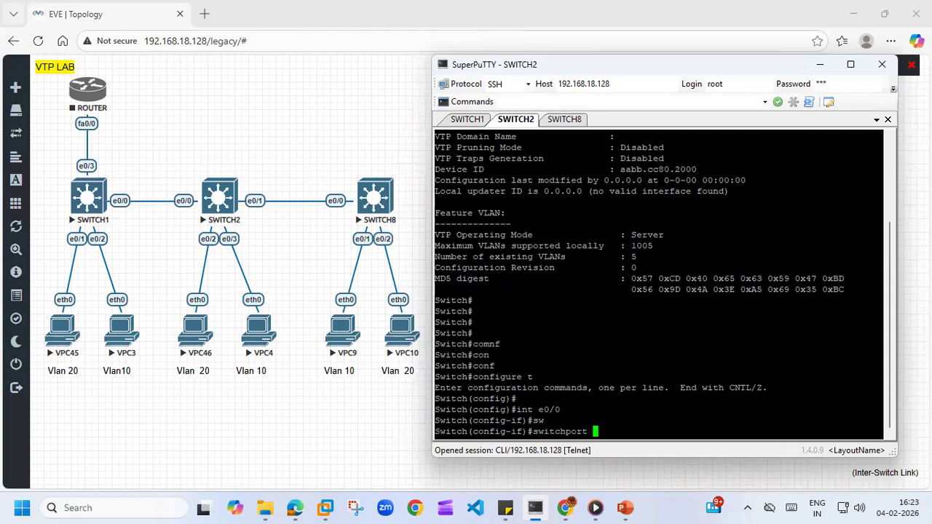
{"action": "type", "text": "tr"}
{"action": "key", "text": "Tab"}
{"action": "type", "text": "en"}
{"action": "key", "text": "Tab"}
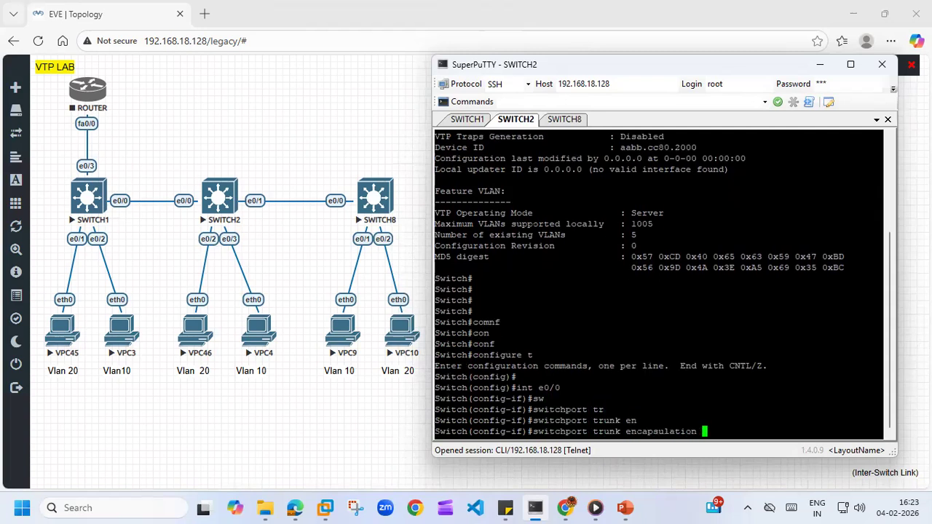
{"action": "type", "text": "d"}
{"action": "key", "text": "Tab"}
{"action": "key", "text": "Return"}
- Put SWITCH2's e0/0 interface into trunk mode with switchport mode trunk, adding blank prompt lines below
{"action": "type", "text": "sw"}
{"action": "key", "text": "Tab"}
{"action": "type", "text": "mo"}
{"action": "key", "text": "Tab"}
{"action": "type", "text": "tr"}
{"action": "key", "text": "Tab"}
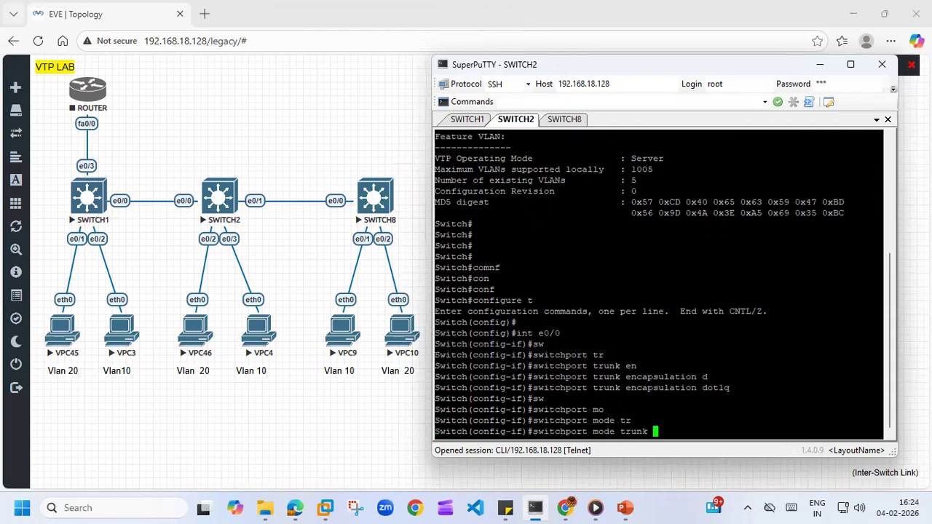
{"action": "key", "text": "Return"}
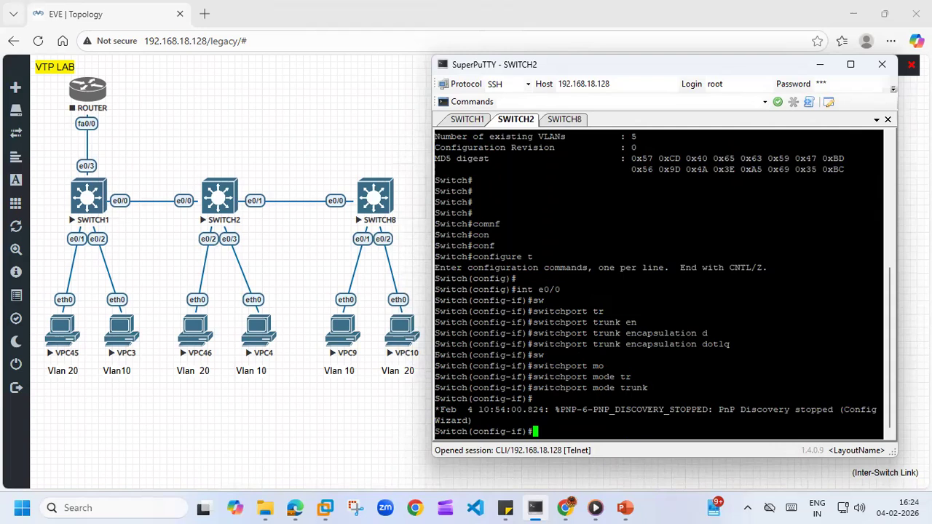
{"action": "key", "text": "Return"}
{"action": "key", "text": "Return"}
{"action": "key", "text": "Return"}
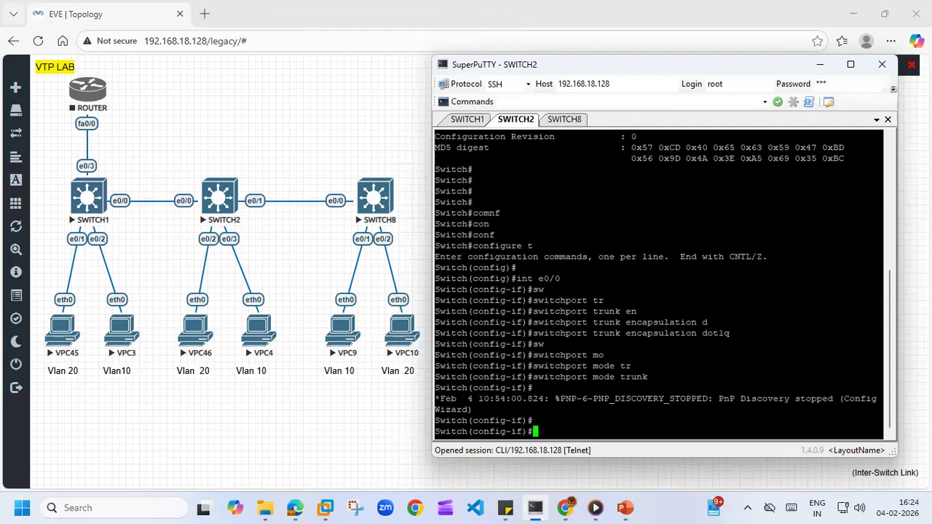
- Switch to SWITCH8's console and enter global configuration mode with configure t
{"action": "left_click", "coordinate": [566, 119]}
{"action": "key", "text": "Return"}
{"action": "key", "text": "Return"}
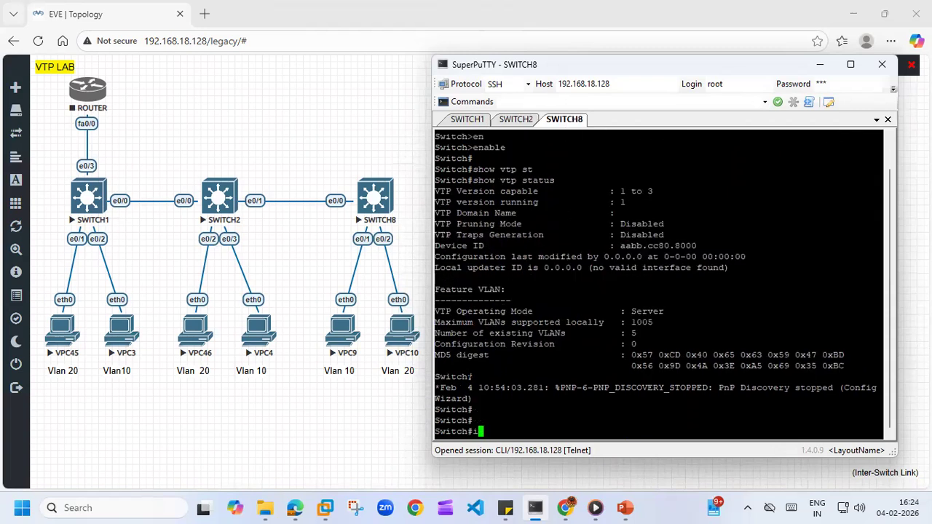
{"action": "type", "text": "conf"}
{"action": "key", "text": "Tab"}
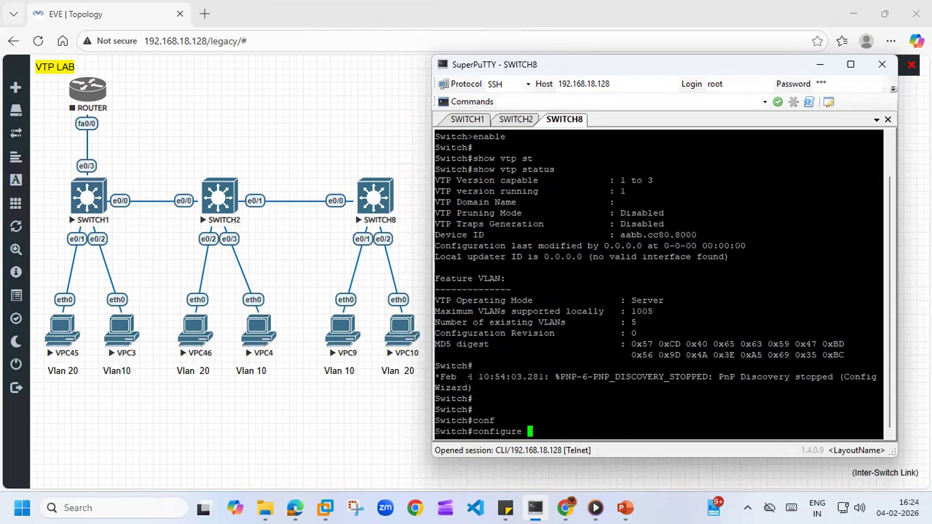
{"action": "type", "text": "t"}
{"action": "key", "text": "Return"}
- Open interface e0/0 on SWITCH8 and set its trunk encapsulation with switchport trunk encapsulation dot1q
{"action": "type", "text": "int e0/"}
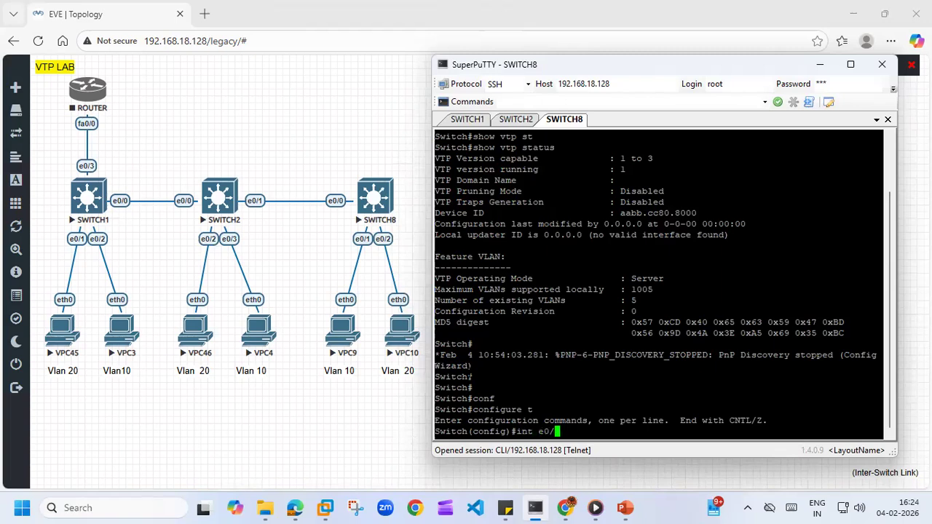
{"action": "type", "text": "0"}
{"action": "key", "text": "Return"}
{"action": "type", "text": "switchport"}
{"action": "key", "text": "Tab"}
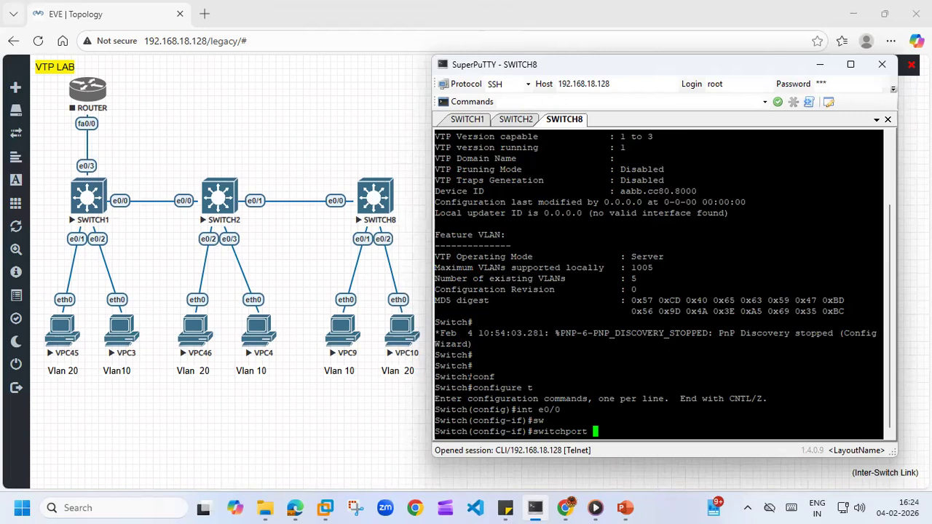
{"action": "type", "text": "mo"}
{"action": "key", "text": "Tab"}
{"action": "key", "text": "BackSpace"}
{"action": "key", "text": "BackSpace"}
{"action": "key", "text": "BackSpace"}
{"action": "key", "text": "BackSpace"}
{"action": "key", "text": "BackSpace"}
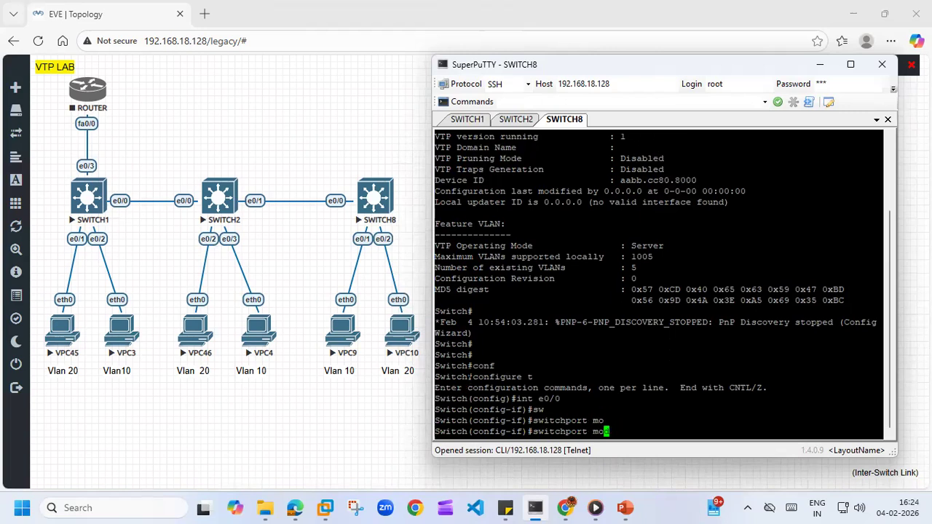
{"action": "type", "text": "tr"}
{"action": "key", "text": "Tab"}
{"action": "type", "text": "e"}
{"action": "key", "text": "Tab"}
{"action": "type", "text": "g"}
{"action": "key", "text": "BackSpace"}
{"action": "type", "text": "d"}
{"action": "key", "text": "Tab"}
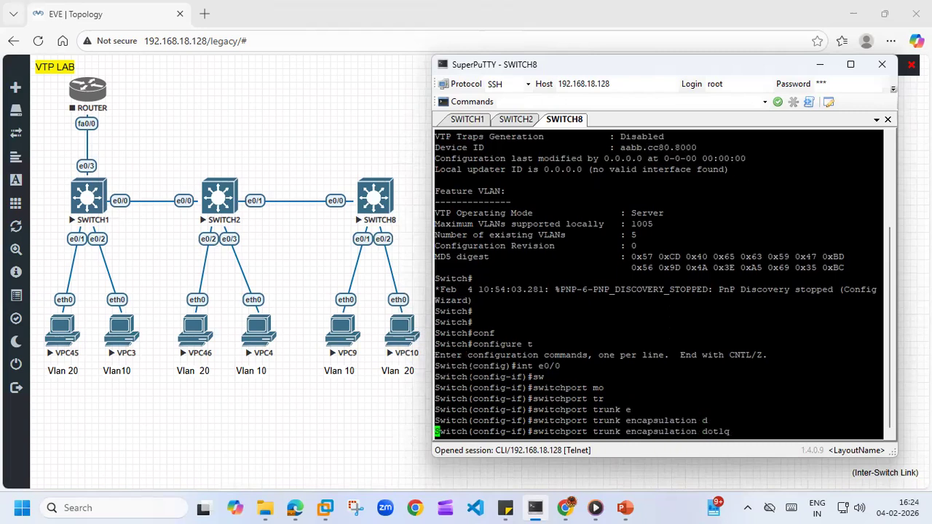
{"action": "key", "text": "Return"}
- Put SWITCH8's e0/0 interface into trunk mode with switchport mode trunk, correcting the stray backslash in the command
{"action": "type", "text": "sw"}
{"action": "key", "text": "Tab"}
{"action": "type", "text": "mo"}
{"action": "key", "text": "Tab"}
{"action": "type", "text": "tr"}
{"action": "key", "text": "Tab"}
{"action": "type", "text": "\\"}
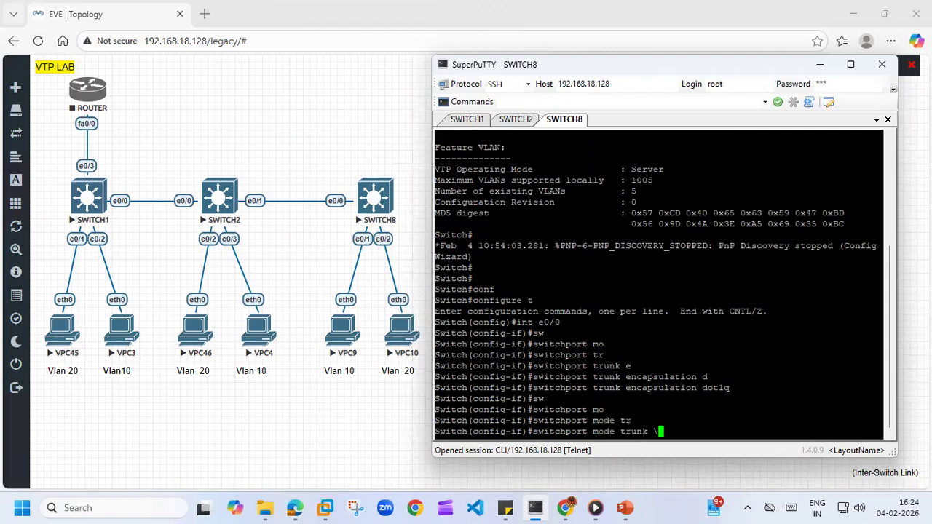
{"action": "key", "text": "Return"}
{"action": "key", "text": "Up"}
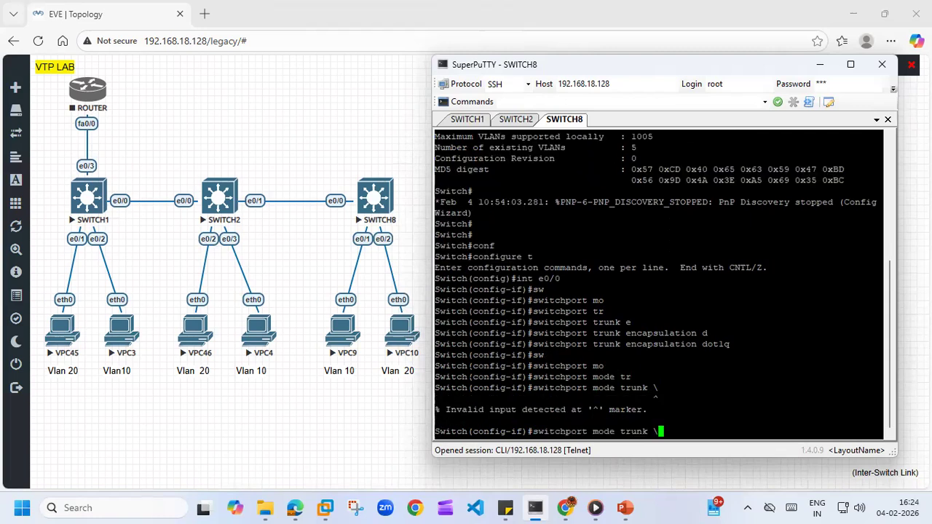
{"action": "key", "text": "BackSpace"}
{"action": "key", "text": "Return"}
- Leave SWITCH8's interface configuration with exit to return to global configuration mode, adding blank prompt lines
{"action": "key", "text": "Return"}
{"action": "key", "text": "Return"}
{"action": "key", "text": "Return"}
{"action": "key", "text": "Return"}
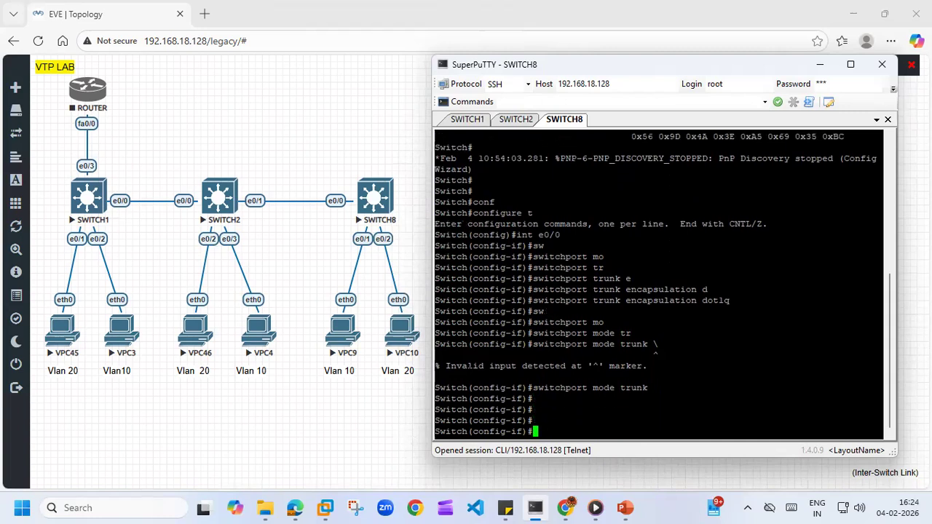
{"action": "type", "text": "exi"}
{"action": "key", "text": "Tab"}
{"action": "key", "text": "Return"}
{"action": "key", "text": "Return"}
{"action": "key", "text": "Return"}
{"action": "key", "text": "Return"}
{"action": "key", "text": "Return"}
{"action": "key", "text": "Return"}
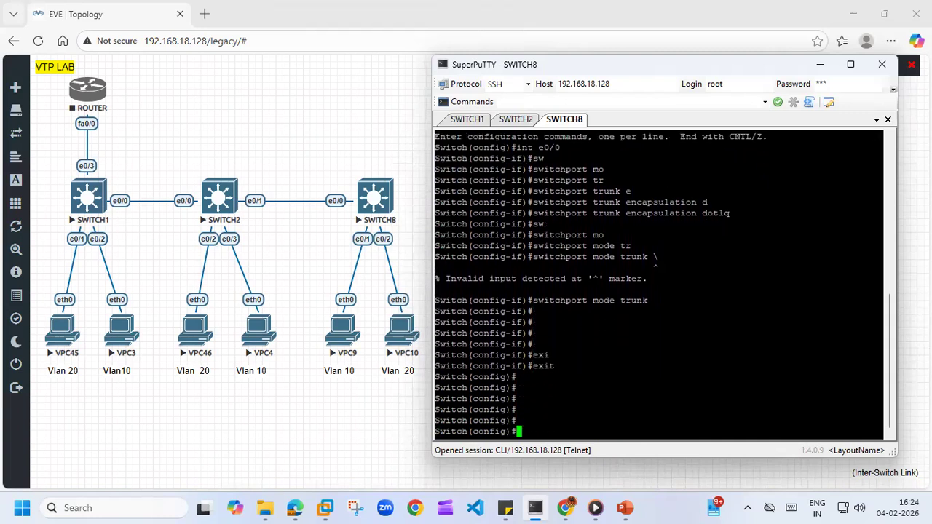
- Display SWITCH8's trunk interfaces from configuration mode with do show int trunk
{"action": "type", "text": "do show int tr"}
{"action": "key", "text": "Tab"}
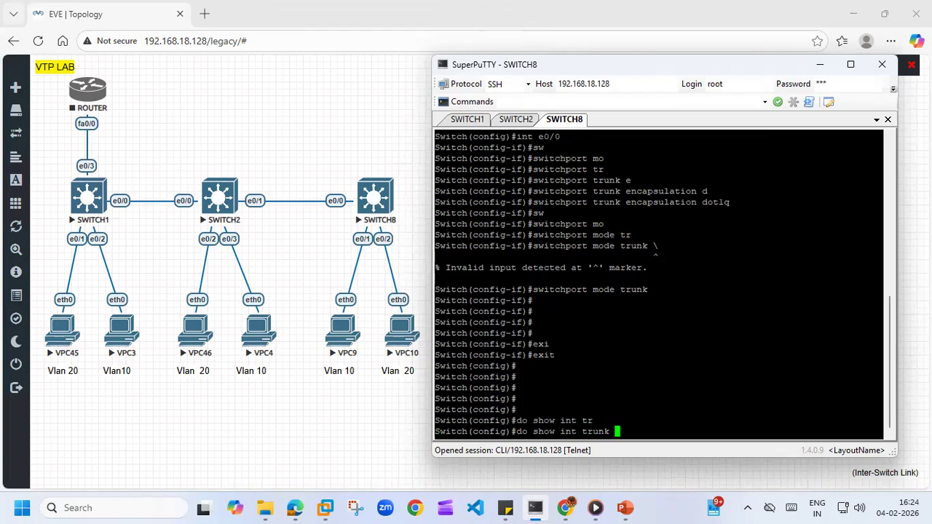
{"action": "key", "text": "Return"}
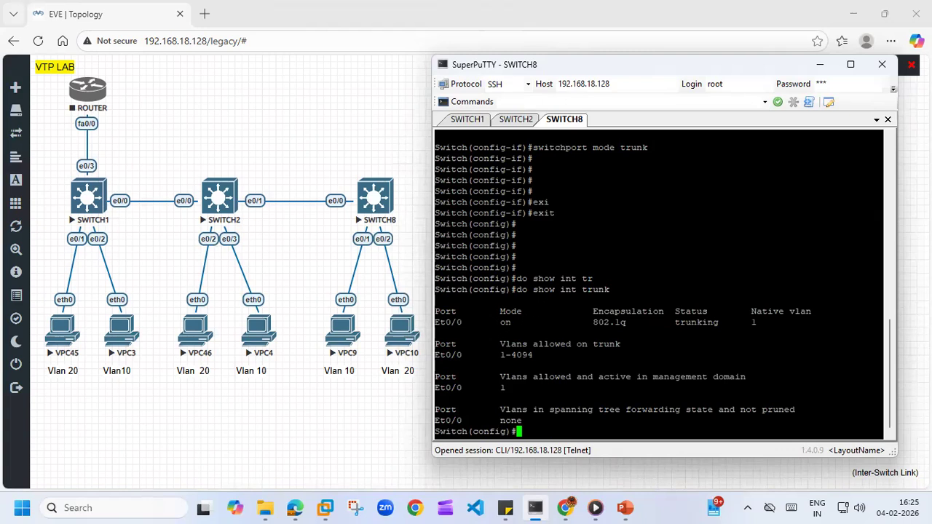
- Switch to SWITCH1's console, return to privileged mode and display its trunk interfaces with show int trunk
{"action": "left_click", "coordinate": [467, 120]}
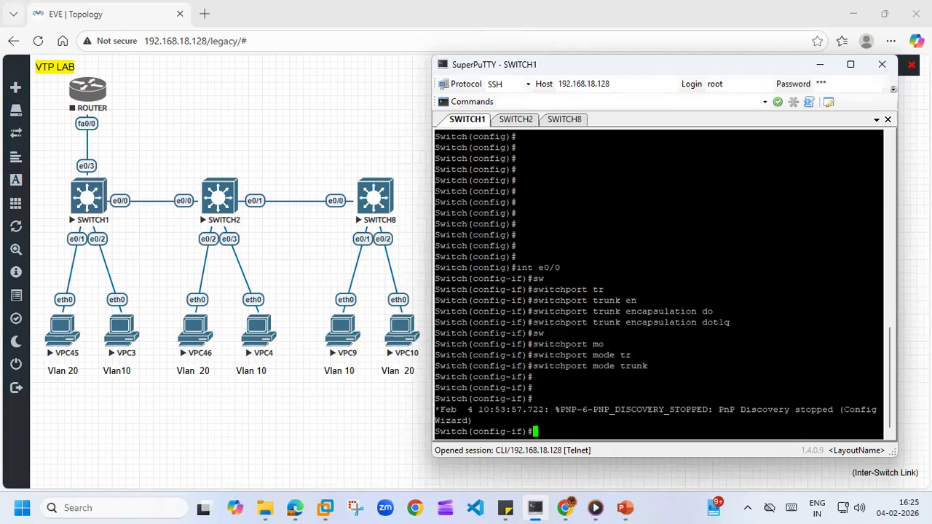
{"action": "key", "text": "Return"}
{"action": "key", "text": "Return"}
{"action": "key", "text": "Return"}
{"action": "key", "text": "ctrl+z"}
{"action": "key", "text": "Return"}
{"action": "key", "text": "Return"}
{"action": "type", "text": "show int tr"}
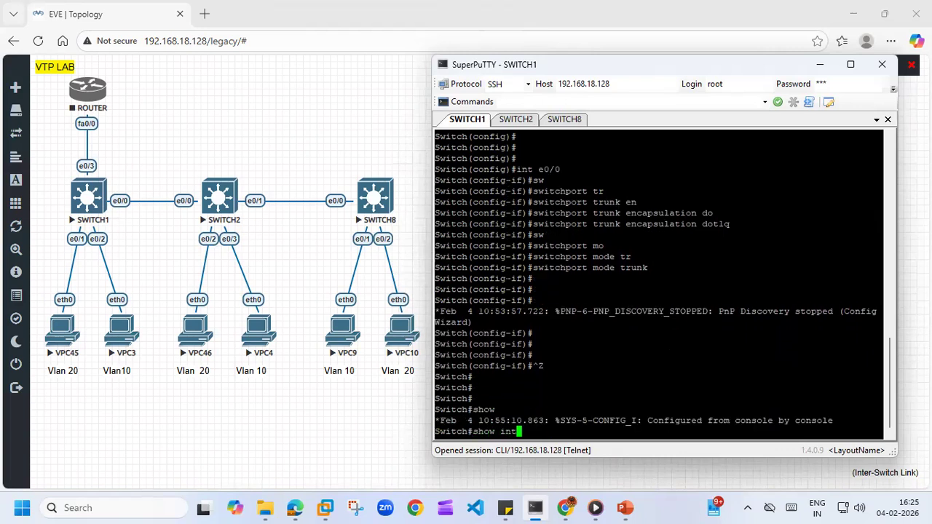
{"action": "key", "text": "Tab"}
{"action": "key", "text": "Return"}
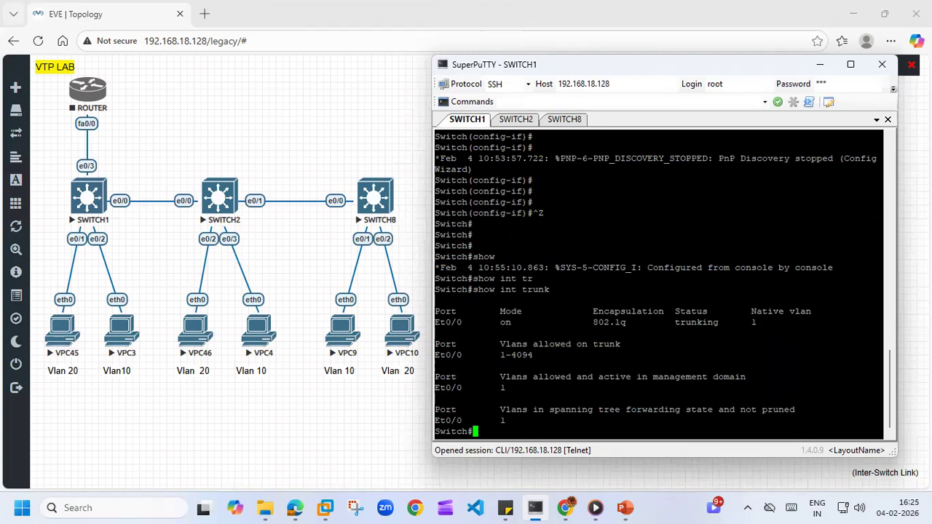
- Switch to SWITCH2's console, return to privileged mode and list its trunks with show interfaces trunk
{"action": "left_click", "coordinate": [519, 119]}
{"action": "key", "text": "ctrl+z"}
{"action": "key", "text": "Return"}
{"action": "key", "text": "Return"}
{"action": "key", "text": "Return"}
{"action": "type", "text": "show interfaces tr"}
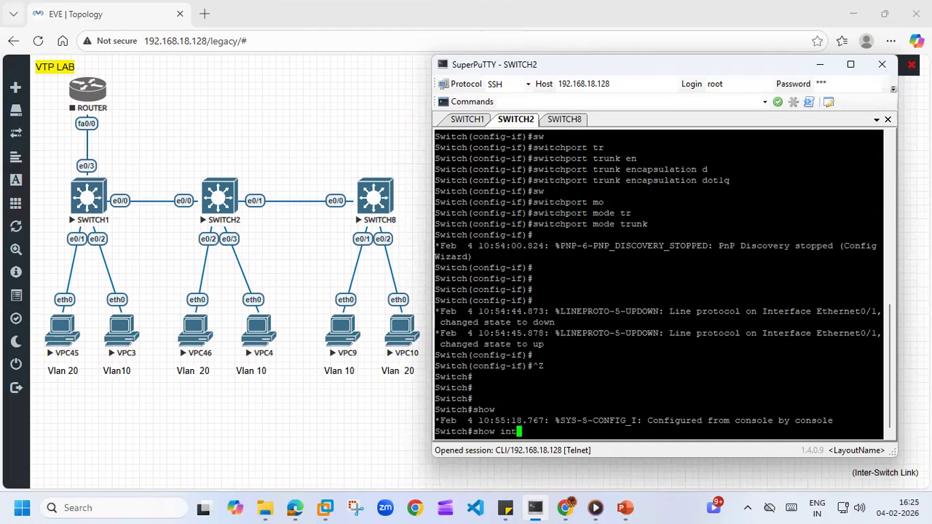
{"action": "key", "text": "Tab"}
{"action": "type", "text": "tr"}
{"action": "key", "text": "Tab"}
{"action": "key", "text": "Return"}
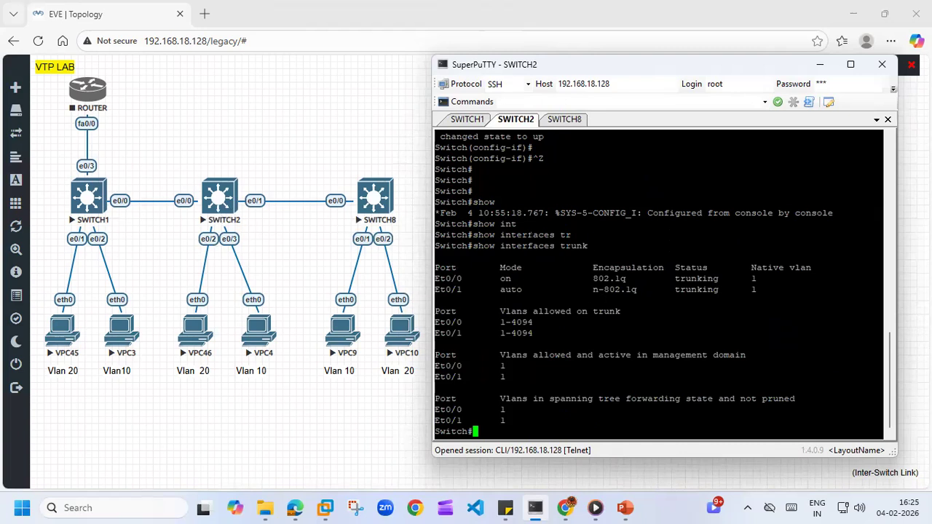
- Enter global configuration mode on SWITCH2 with configure t and open interface e0/1
{"action": "key", "text": "Return"}
{"action": "key", "text": "Return"}
{"action": "key", "text": "Return"}
{"action": "type", "text": "conf"}
{"action": "key", "text": "Tab"}
{"action": "type", "text": "t"}
{"action": "key", "text": "Return"}
{"action": "type", "text": "int e0/0"}
{"action": "key", "text": "BackSpace"}
{"action": "type", "text": "1"}
{"action": "key", "text": "Return"}
- Set SWITCH2's e0/1 to dot1q trunk encapsulation and put it into trunk mode with switchport mode trunk
{"action": "type", "text": "switchport mode trunk"}
{"action": "key", "text": "Up"}
{"action": "key", "text": "Return"}
{"action": "key", "text": "Up"}
- Leave SWITCH2's configuration mode and rerun show interfaces trunk, comparing it with the earlier trunk output
{"action": "key", "text": "Up"}
{"action": "key", "text": "Up"}
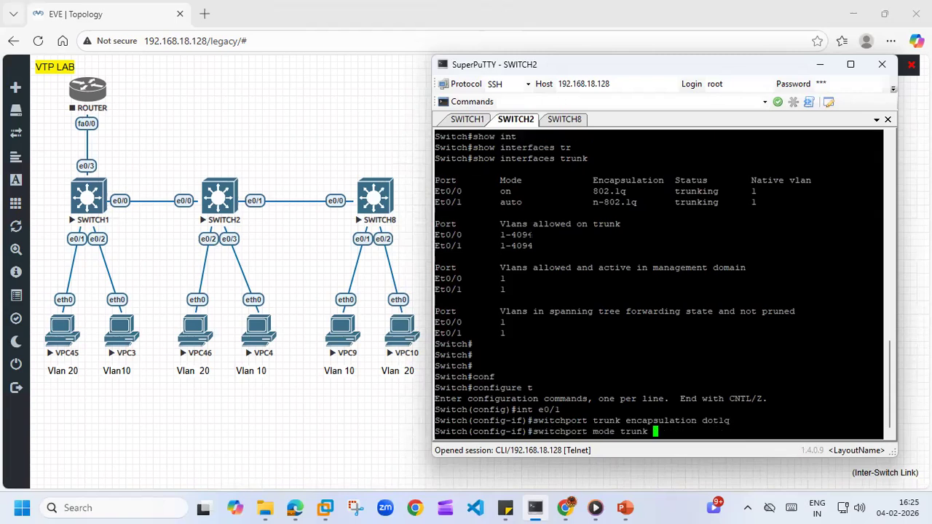
{"action": "key", "text": "Return"}
{"action": "key", "text": "ctrl+z"}
{"action": "key", "text": "Up"}
{"action": "key", "text": "Up"}
{"action": "key", "text": "Up"}
{"action": "key", "text": "Return"}
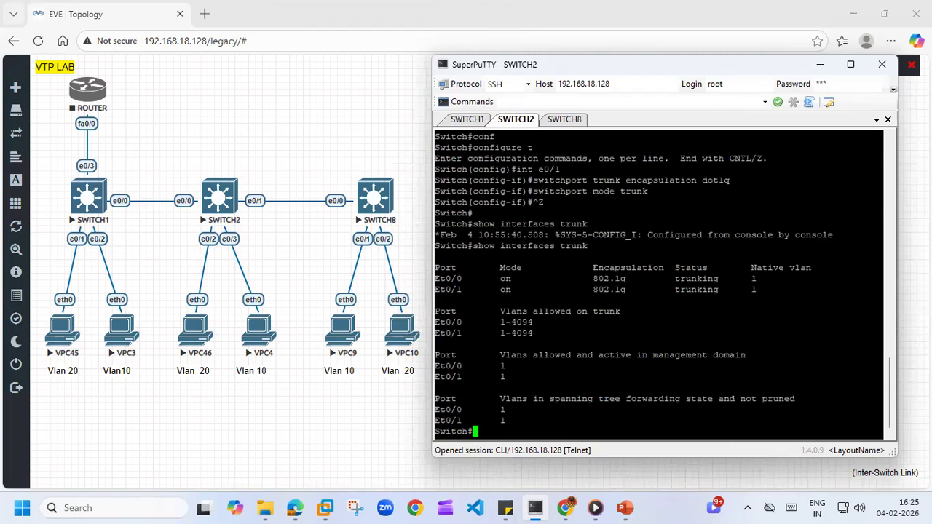
{"action": "scroll", "coordinate": [659, 284], "scroll_direction": "up", "scroll_amount": 9}
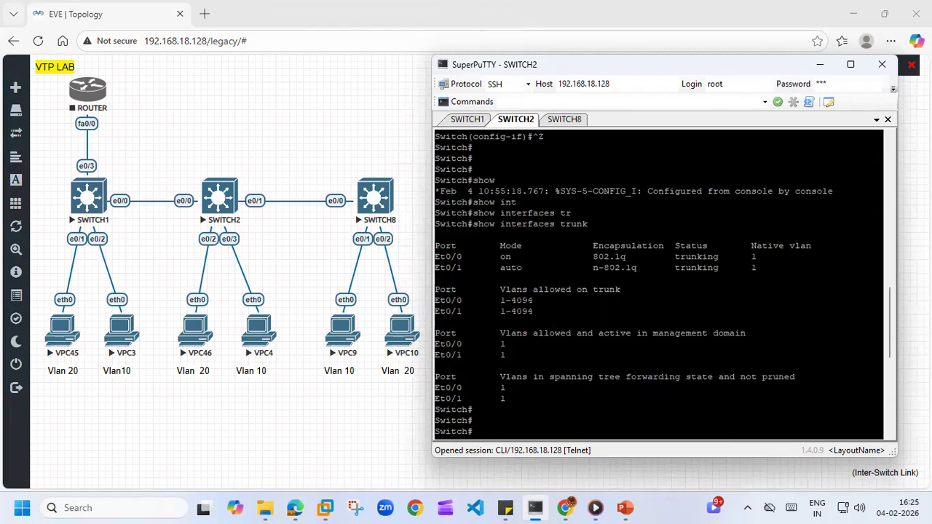
{"action": "scroll", "coordinate": [659, 284], "scroll_direction": "down", "scroll_amount": 9}
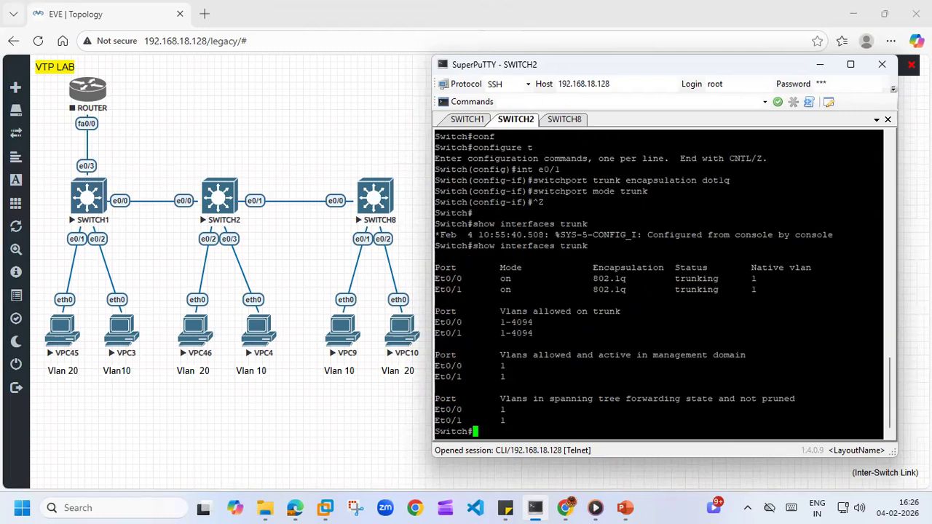
{"action": "key", "text": "Return"}
{"action": "key", "text": "Return"}
{"action": "key", "text": "Return"}
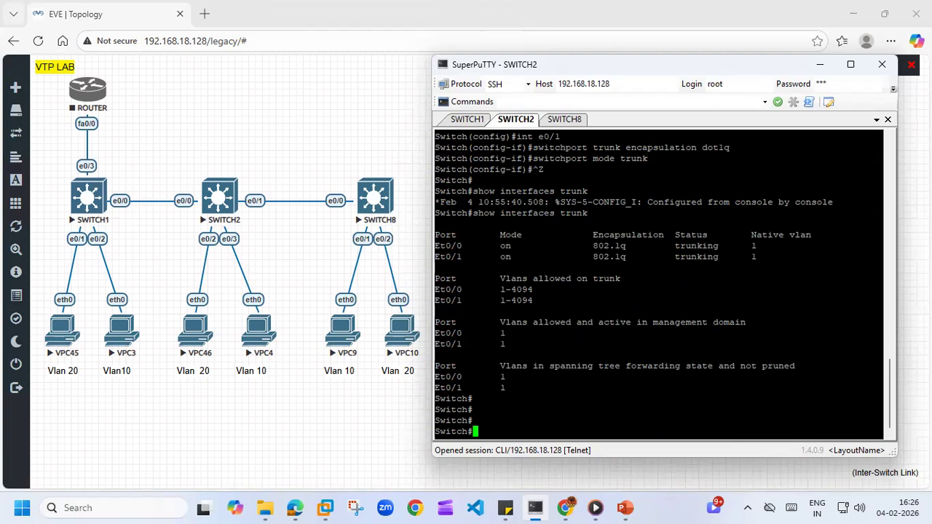
- Switch to SWITCH1's console and enter global configuration mode with configure t
{"action": "left_click", "coordinate": [465, 120]}
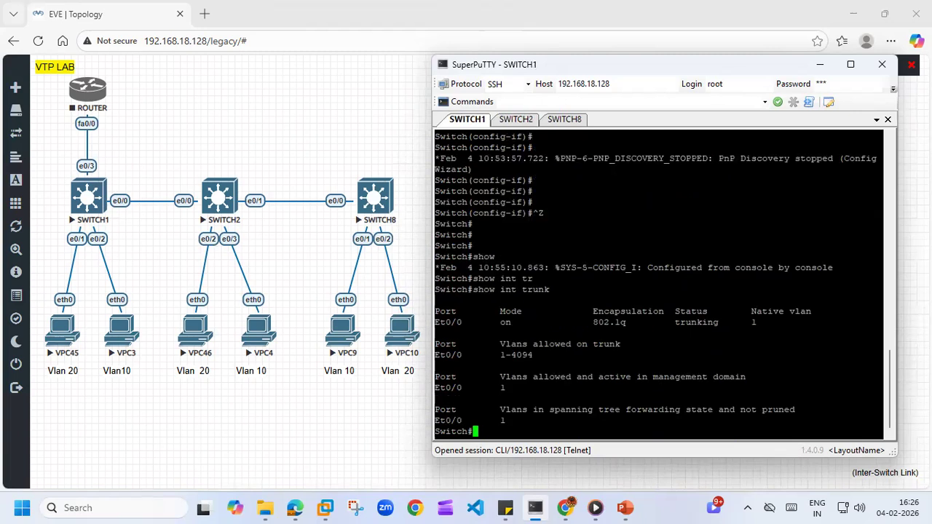
{"action": "key", "text": "Return"}
{"action": "key", "text": "Return"}
{"action": "type", "text": "conf"}
{"action": "key", "text": "Tab"}
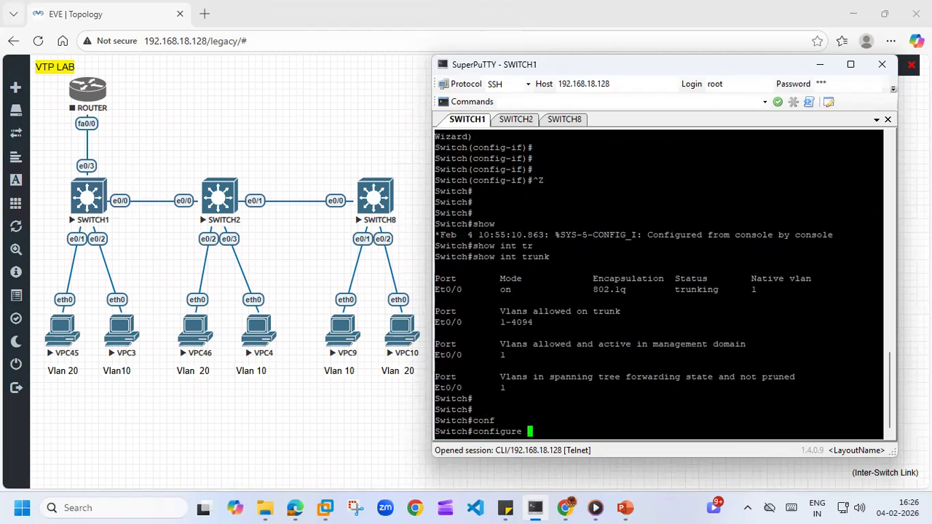
{"action": "type", "text": "t"}
{"action": "key", "text": "Return"}
- Set SWITCH1's VTP mode to server with vtp mode server
{"action": "type", "text": "vt"}
{"action": "key", "text": "Tab"}
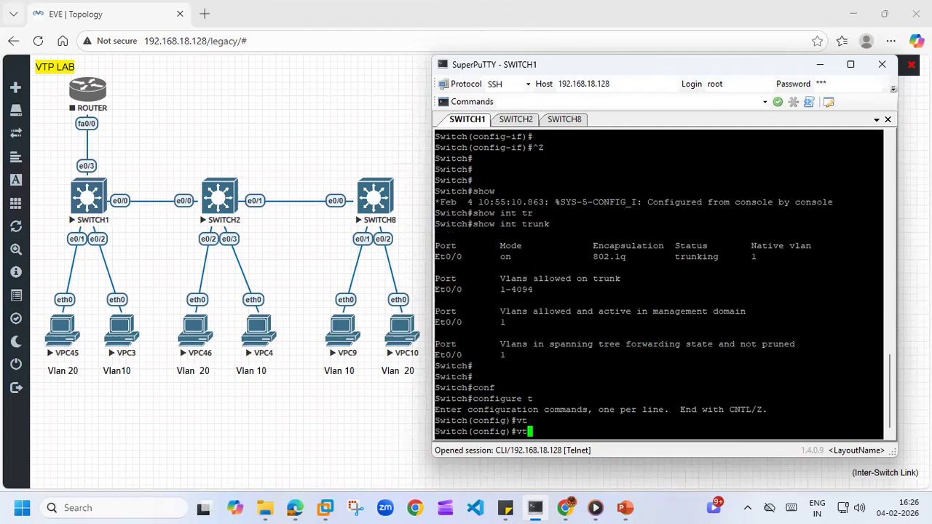
{"action": "key", "text": "Tab"}
{"action": "type", "text": "mo"}
{"action": "key", "text": "Tab"}
{"action": "type", "text": "se"}
{"action": "key", "text": "Tab"}
{"action": "key", "text": "Return"}
- Set SWITCH1's VTP domain name to vijay.com with vtp domain
{"action": "type", "text": "vt"}
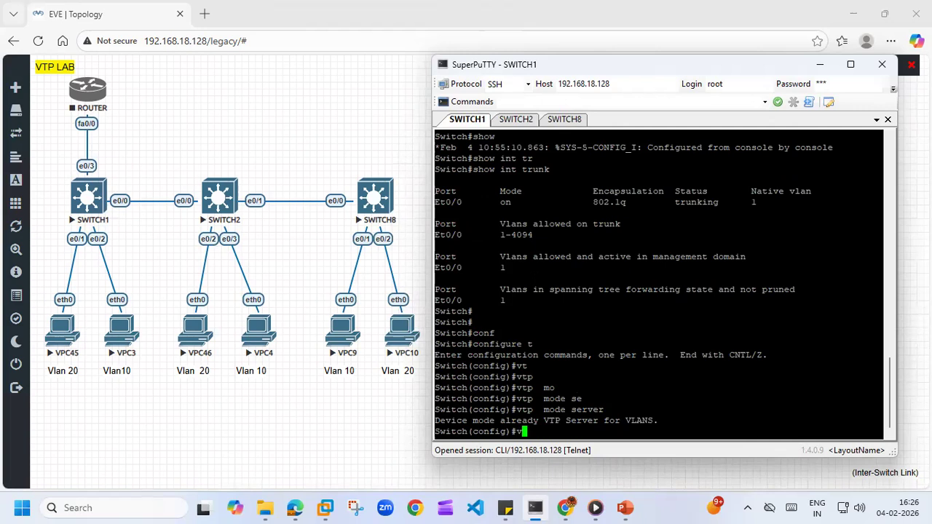
{"action": "key", "text": "Tab"}
{"action": "key", "text": "Tab"}
{"action": "type", "text": "d"}
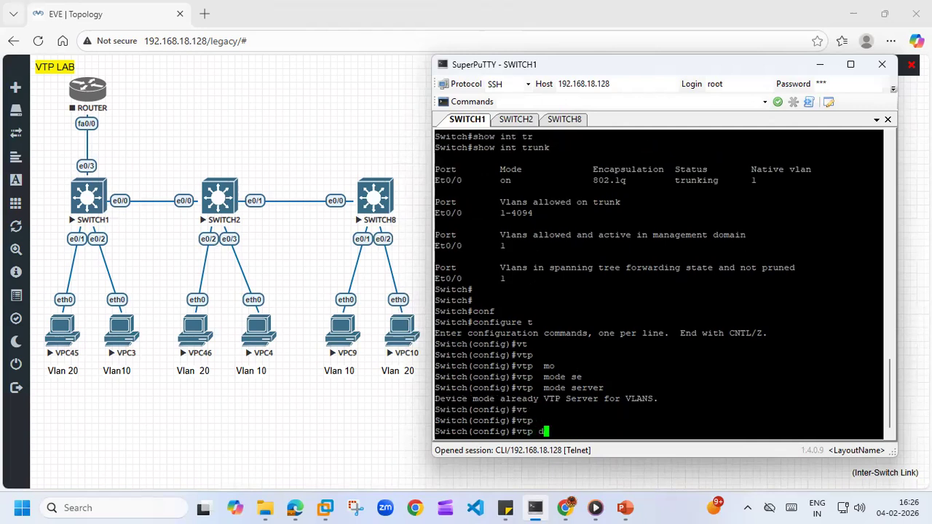
{"action": "key", "text": "Tab"}
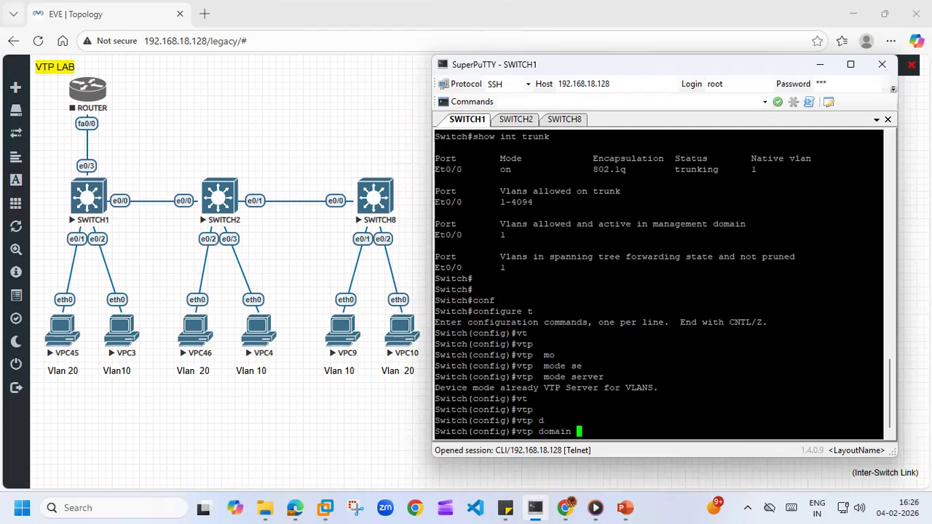
{"action": "type", "text": "vijay.com"}
{"action": "key", "text": "Return"}
- Set the VTP password on SWITCH1 with the vtp password command, adding blank prompt lines
{"action": "type", "text": "vtp "}
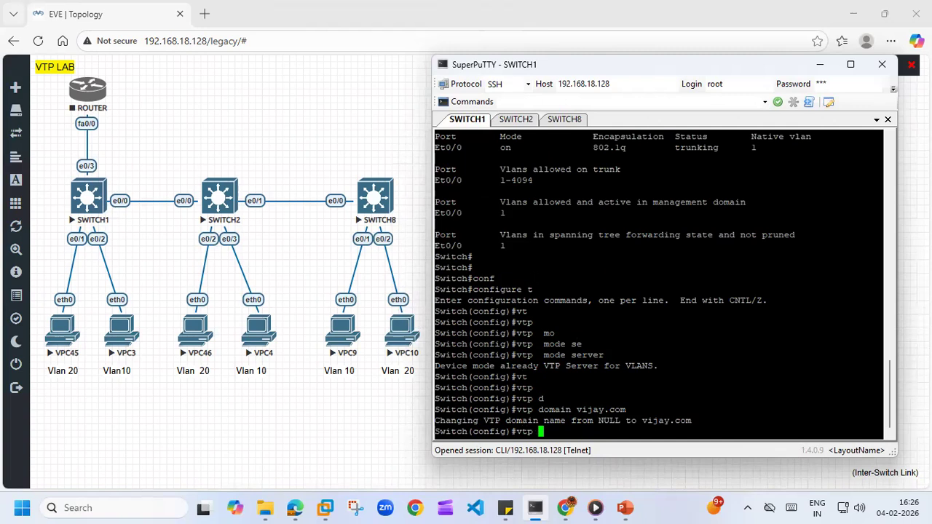
{"action": "type", "text": "pass"}
{"action": "key", "text": "Tab"}
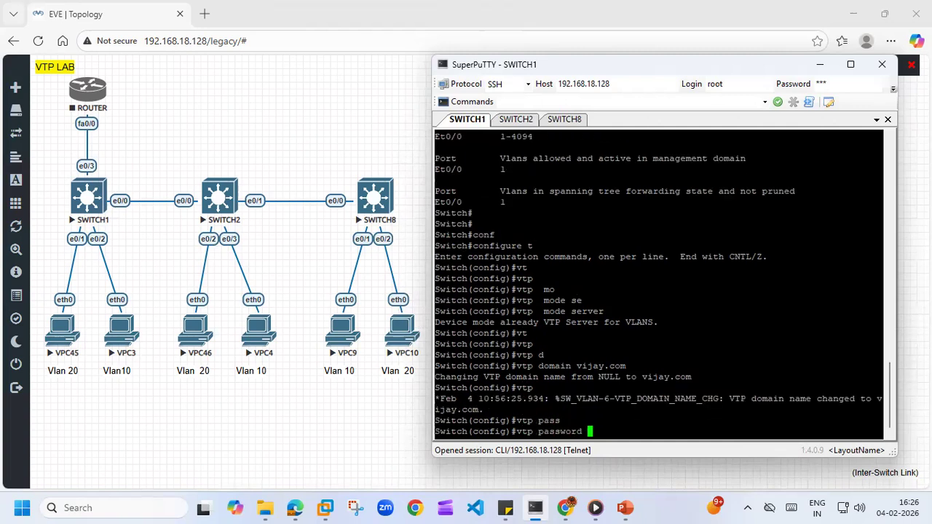
{"action": "type", "text": "ccna"}
{"action": "key", "text": "Return"}
{"action": "key", "text": "Return"}
{"action": "key", "text": "Return"}
{"action": "key", "text": "Return"}
{"action": "key", "text": "Return"}
{"action": "key", "text": "Return"}
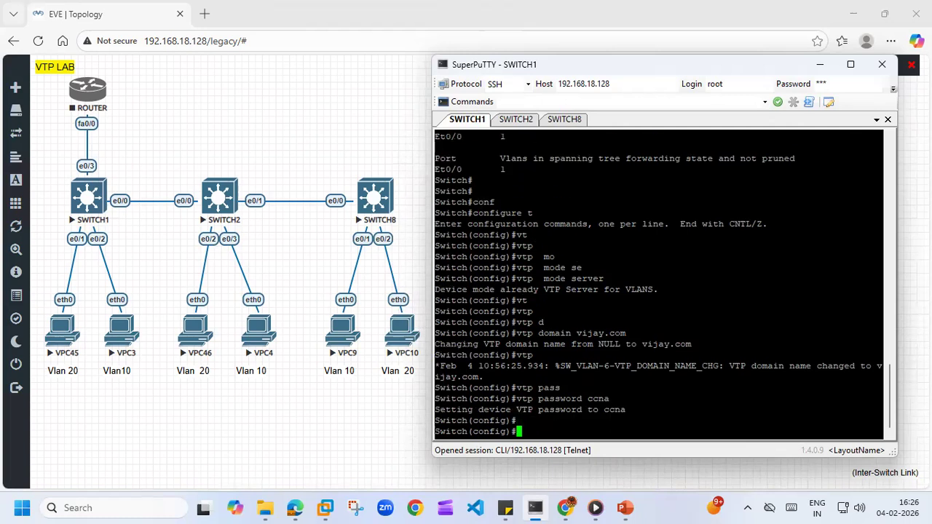
- Switch to SWITCH2's console and examine the latest VTP notification and the earlier VTP status output
{"action": "left_click", "coordinate": [517, 121]}
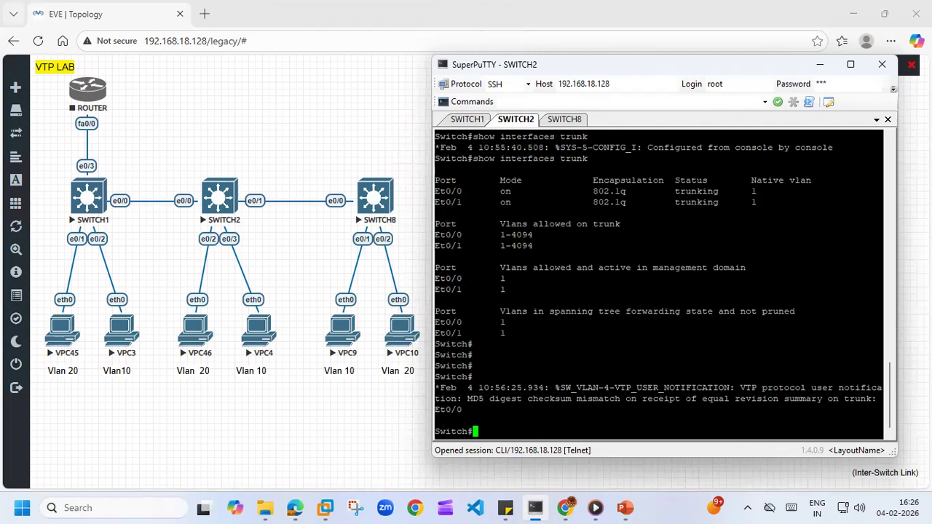
{"action": "left_click_drag", "start_coordinate": [467, 399], "coordinate": [591, 410]}
{"action": "key", "text": "Return"}
{"action": "key", "text": "Return"}
{"action": "key", "text": "Return"}
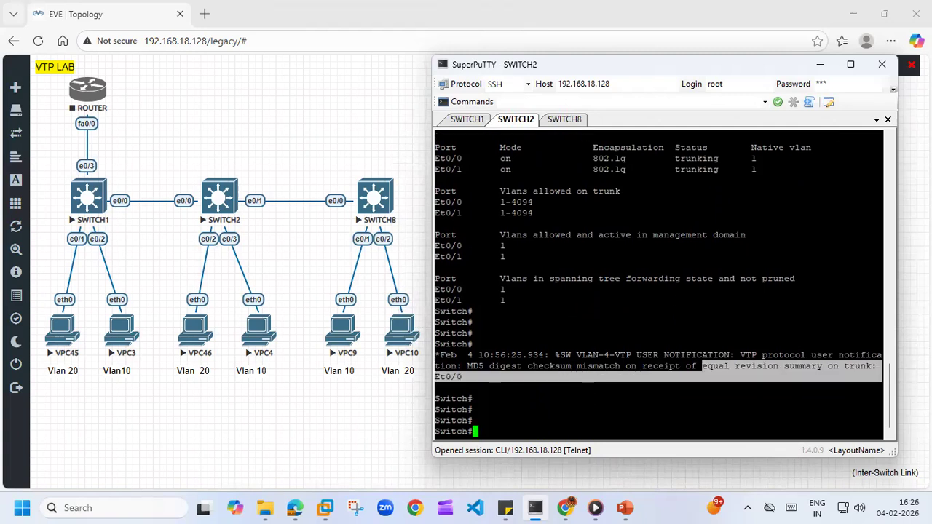
{"action": "scroll", "coordinate": [660, 284], "scroll_direction": "up", "scroll_amount": 6}
{"action": "scroll", "coordinate": [659, 284], "scroll_direction": "down", "scroll_amount": 2}
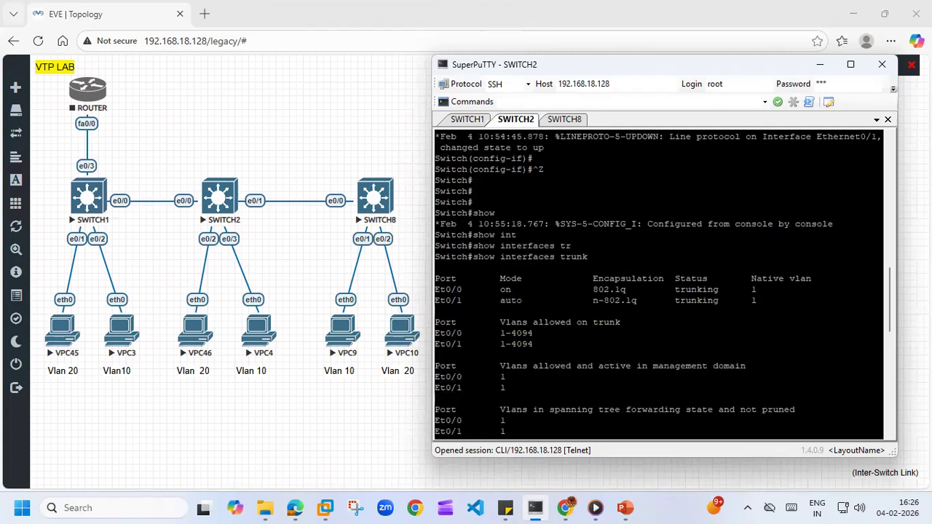
{"action": "scroll", "coordinate": [659, 284], "scroll_direction": "up", "scroll_amount": 10}
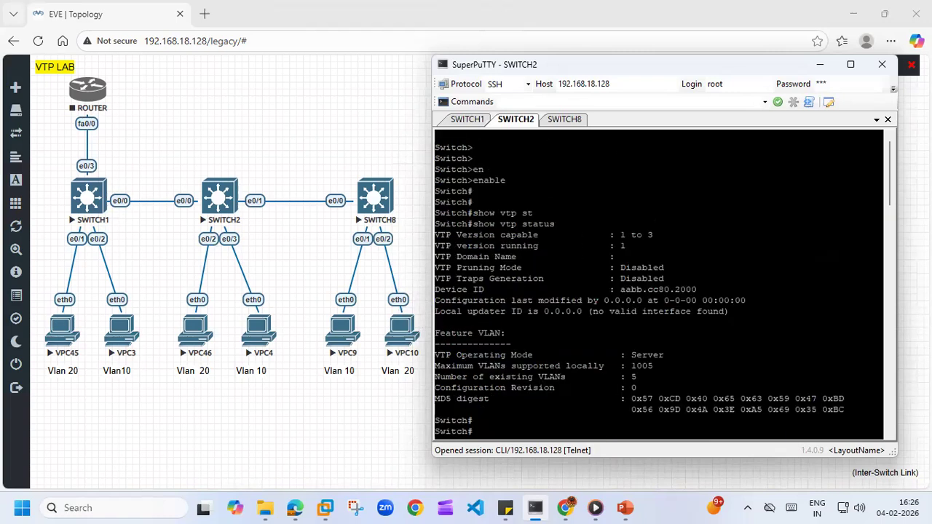
{"action": "scroll", "coordinate": [659, 284], "scroll_direction": "down", "scroll_amount": 12}
- Display SWITCH2's current VTP domain and mode with show vtp status
{"action": "type", "text": "show "}
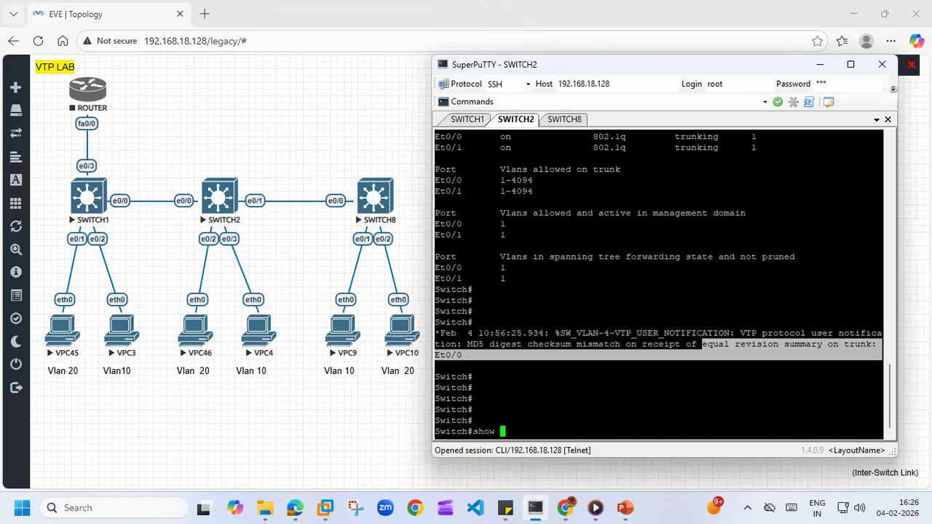
{"action": "type", "text": "vtp st"}
{"action": "key", "text": "Tab"}
{"action": "key", "text": "Return"}
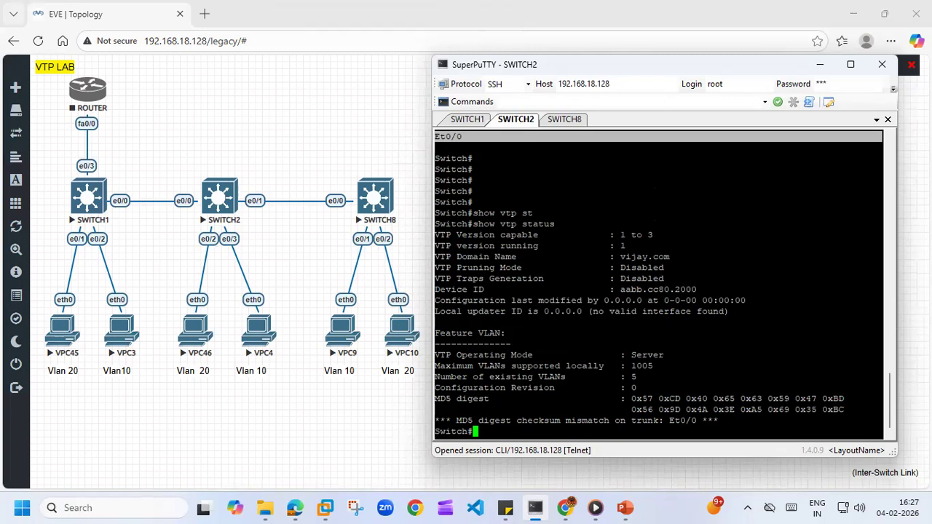
{"action": "key", "text": "Return"}
{"action": "key", "text": "Return"}
{"action": "key", "text": "Return"}
{"action": "key", "text": "Return"}
{"action": "key", "text": "Return"}
{"action": "key", "text": "Return"}
{"action": "key", "text": "Return"}
{"action": "key", "text": "Return"}
{"action": "key", "text": "Return"}
{"action": "key", "text": "Return"}
{"action": "key", "text": "Return"}
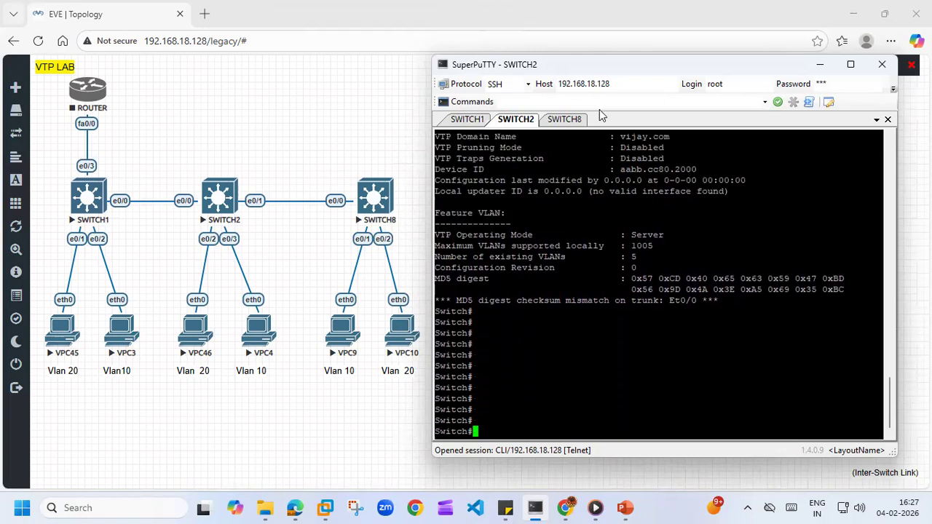
- Switch to SWITCH8's console and display its VTP status with do show vtp status
{"action": "left_click", "coordinate": [572, 120]}
{"action": "key", "text": "Return"}
{"action": "key", "text": "Return"}
{"action": "key", "text": "Return"}
{"action": "key", "text": "Return"}
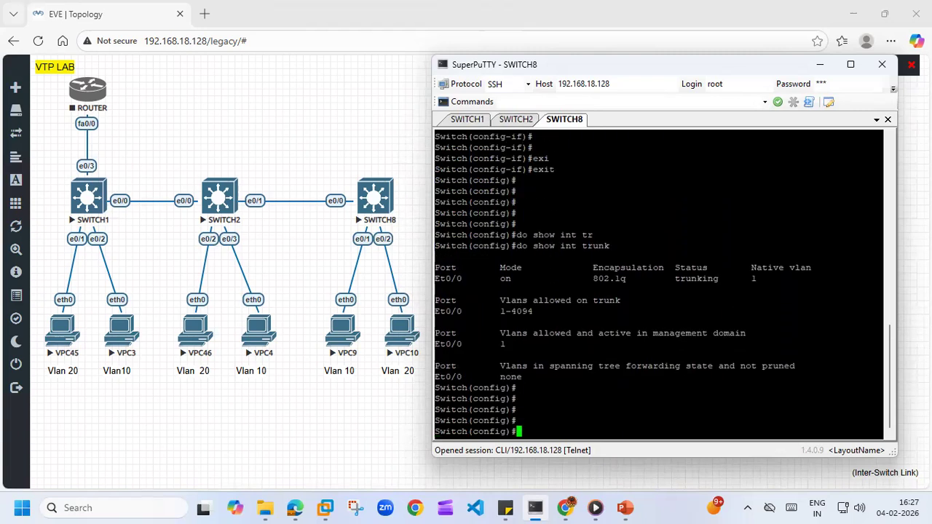
{"action": "type", "text": "do show vtp st"}
{"action": "key", "text": "Tab"}
{"action": "key", "text": "Return"}
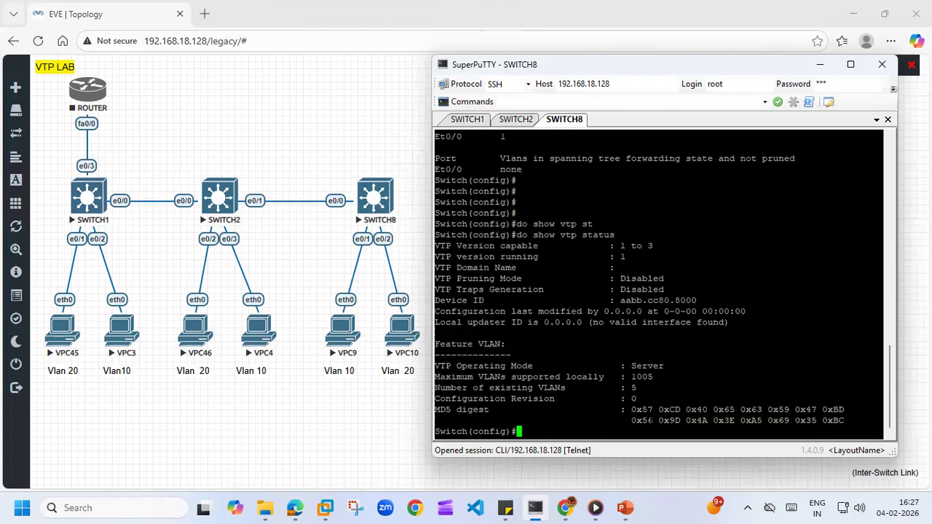
{"action": "key", "text": "Return"}
{"action": "key", "text": "Return"}
{"action": "key", "text": "Return"}
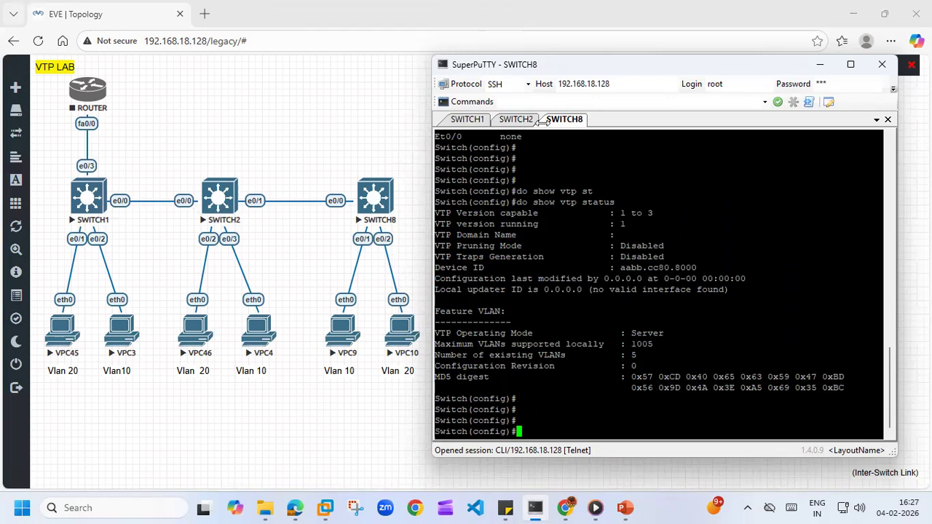
- Return to SWITCH2's console and enter global configuration mode with configure t
{"action": "left_click", "coordinate": [517, 119]}
{"action": "key", "text": "Return"}
{"action": "key", "text": "Return"}
{"action": "key", "text": "Return"}
{"action": "key", "text": "Return"}
{"action": "key", "text": "Return"}
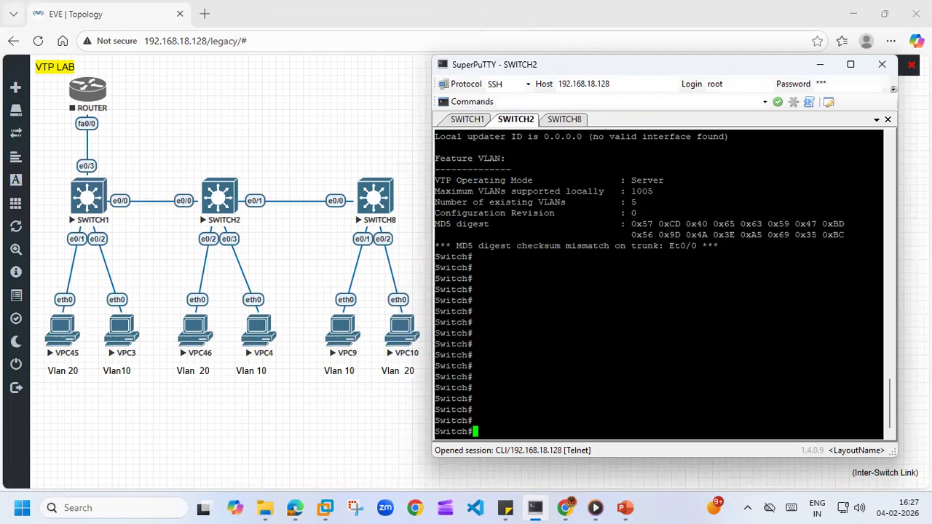
{"action": "type", "text": "conf"}
{"action": "key", "text": "Tab"}
{"action": "type", "text": "t"}
{"action": "key", "text": "Return"}
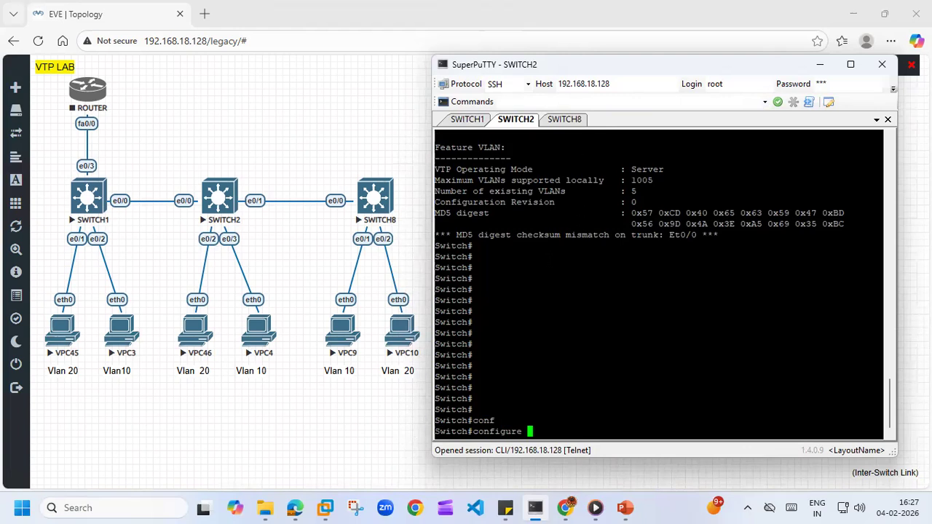
- Set SWITCH2's VTP mode to client with vtp mode client
{"action": "type", "text": "v"}
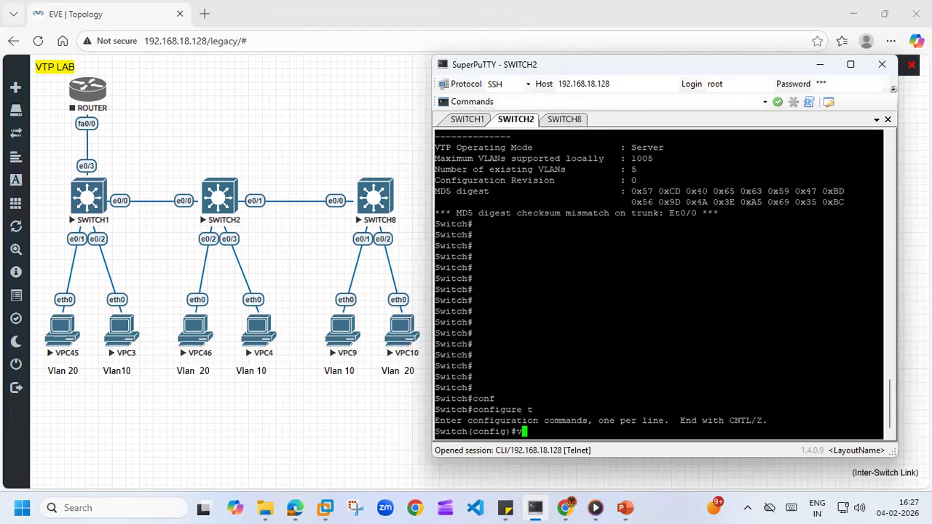
{"action": "type", "text": "tp mo"}
{"action": "key", "text": "Tab"}
{"action": "type", "text": "c"}
{"action": "key", "text": "Tab"}
{"action": "key", "text": "Return"}
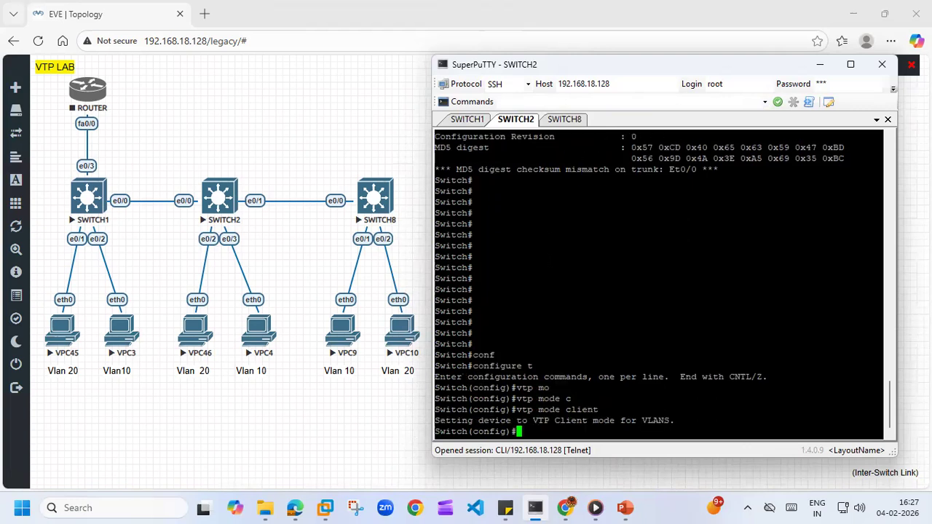
- Set SWITCH2's VTP domain to vijay.com with vtp domain
{"action": "type", "text": "vtp d"}
{"action": "type", "text": "o"}
{"action": "key", "text": "Tab"}
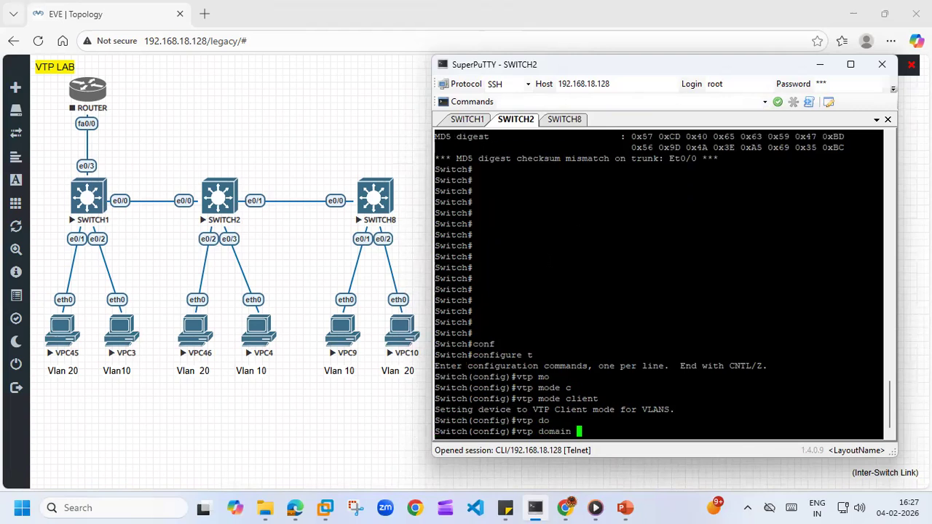
{"action": "type", "text": "vijay.com"}
{"action": "key", "text": "Return"}
- Set the VTP password on SWITCH2 with the vtp password command
{"action": "type", "text": "vtp pass"}
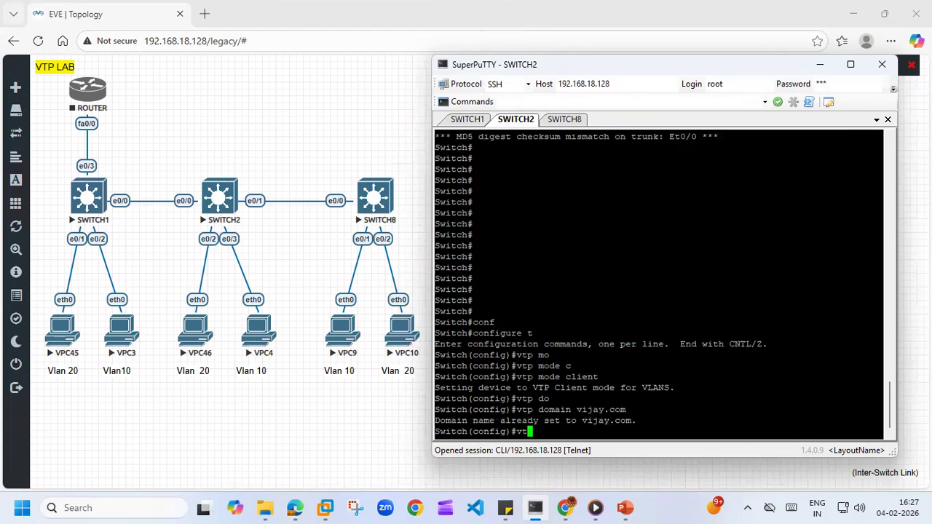
{"action": "key", "text": "Tab"}
{"action": "type", "text": "ccna"}
{"action": "key", "text": "Return"}
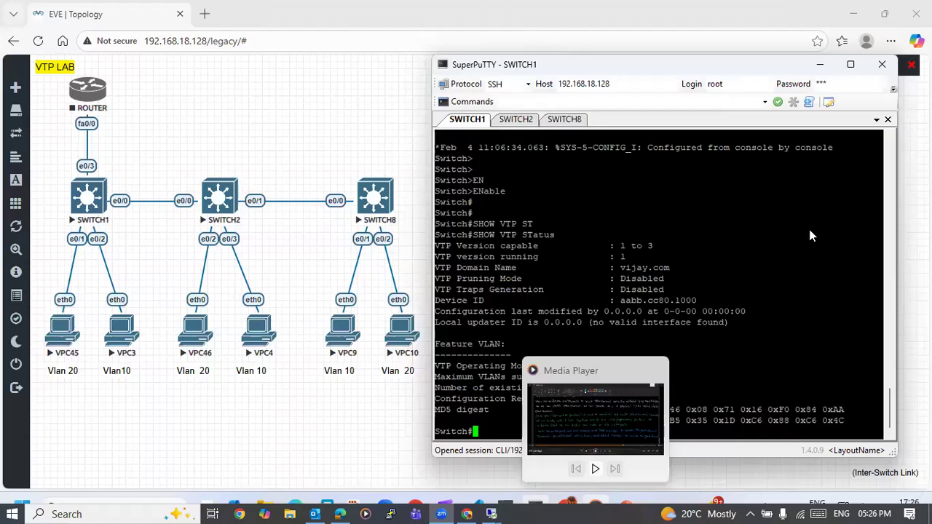
- Return to SWITCH2's console and enter privileged EXEC mode with enable
{"action": "left_click", "coordinate": [519, 119]}
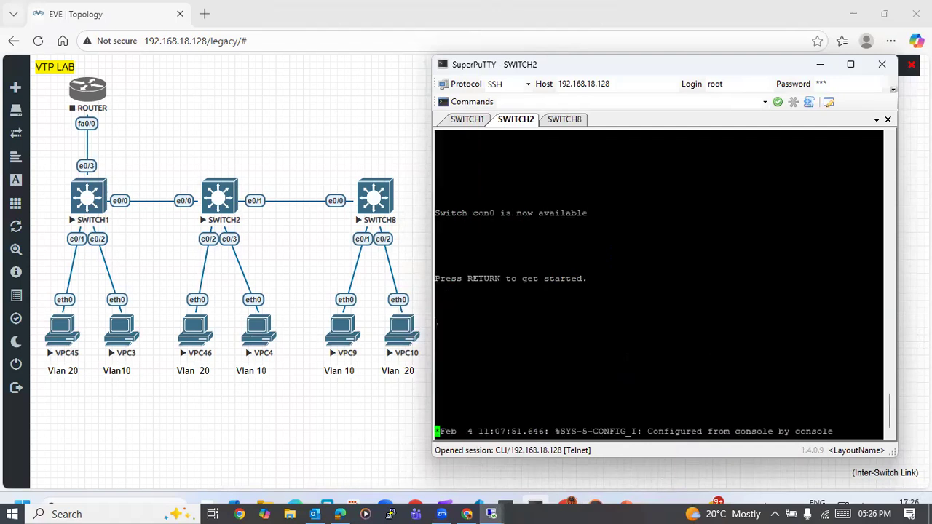
{"action": "key", "text": "Return"}
{"action": "key", "text": "Return"}
{"action": "key", "text": "Return"}
{"action": "type", "text": "EN"}
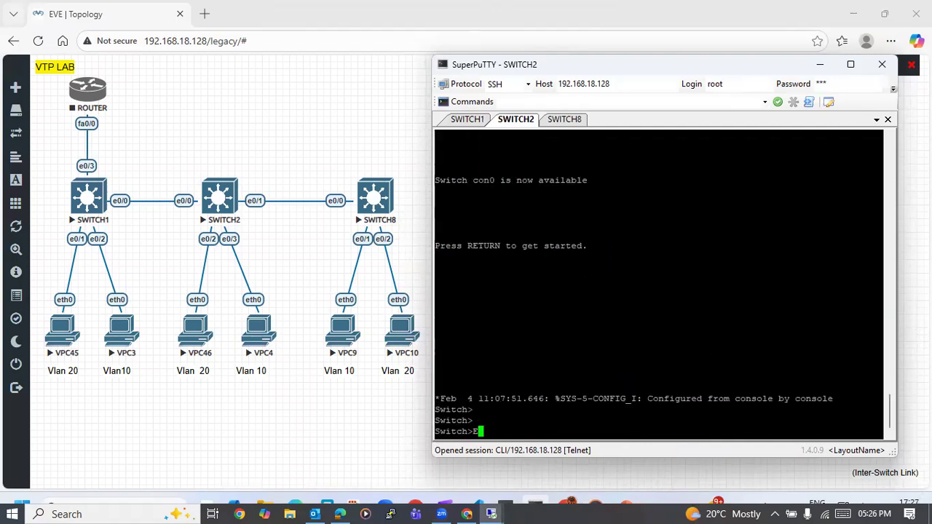
{"action": "key", "text": "Tab"}
{"action": "key", "text": "Return"}
{"action": "key", "text": "Return"}
{"action": "key", "text": "Return"}
{"action": "key", "text": "Return"}
{"action": "type", "text": "C"}
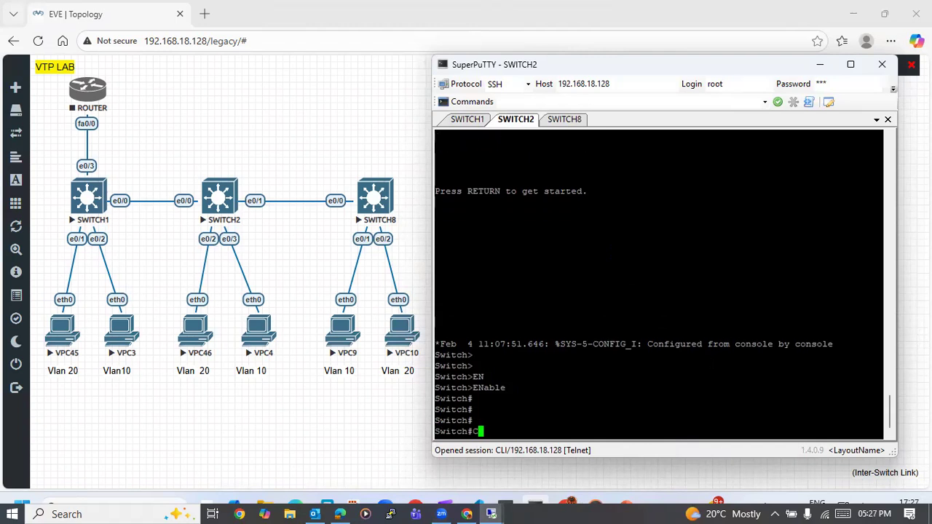
- Switch to SWITCH8's console and enter privileged EXEC mode with enable
{"action": "left_click", "coordinate": [565, 120]}
{"action": "key", "text": "Return"}
{"action": "key", "text": "Return"}
{"action": "key", "text": "Return"}
{"action": "key", "text": "Return"}
{"action": "key", "text": "Return"}
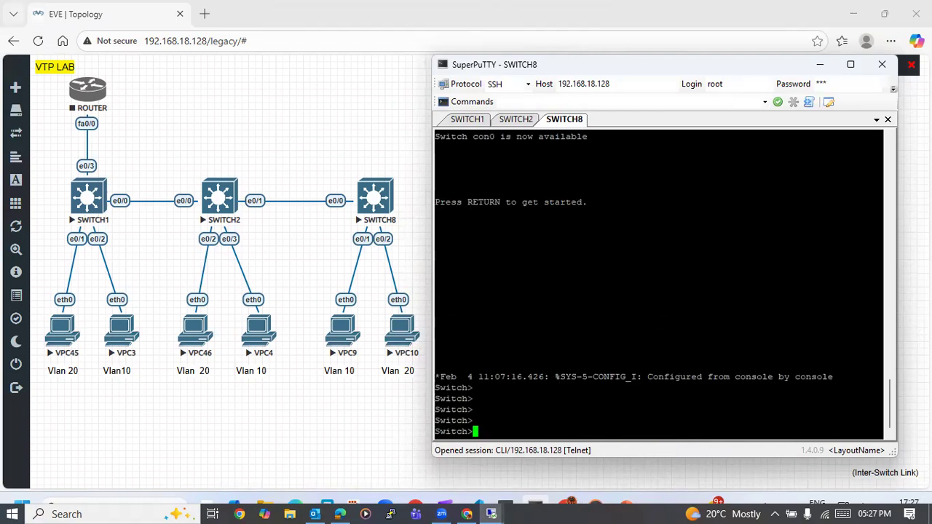
{"action": "type", "text": "EN"}
{"action": "key", "text": "Tab"}
{"action": "key", "text": "Return"}
{"action": "key", "text": "Return"}
{"action": "key", "text": "Return"}
- Enter global configuration mode on SWITCH8 with configure t
{"action": "type", "text": "CONF"}
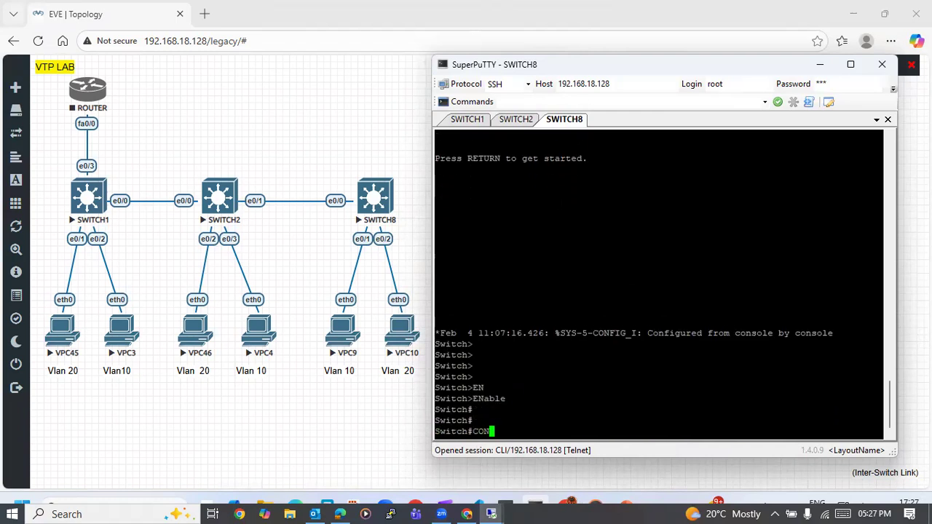
{"action": "key", "text": "Tab"}
{"action": "type", "text": "T"}
{"action": "key", "text": "Return"}
{"action": "key", "text": "Return"}
{"action": "key", "text": "Return"}
{"action": "key", "text": "Return"}
{"action": "type", "text": "I"}
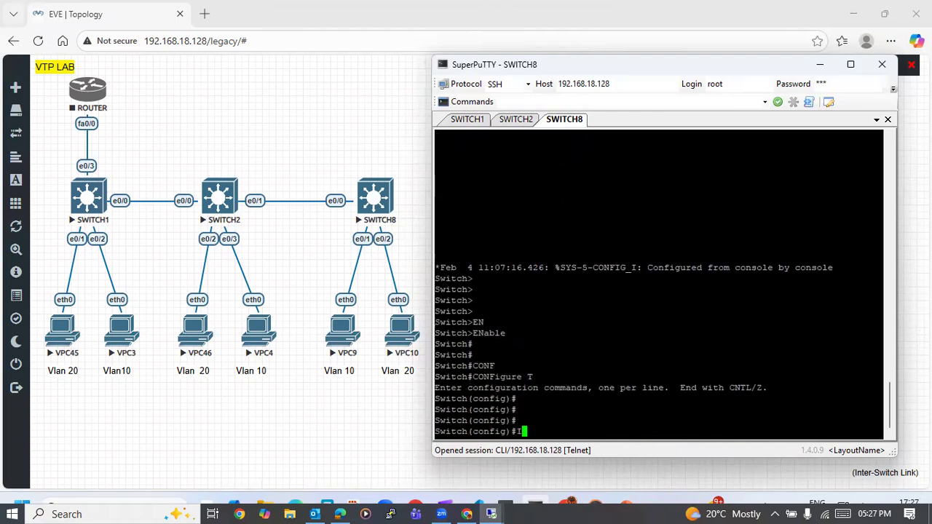
{"action": "key", "text": "BackSpace"}
- Display SWITCH8's trunk interfaces with do show int trunk
{"action": "type", "text": "DO"}
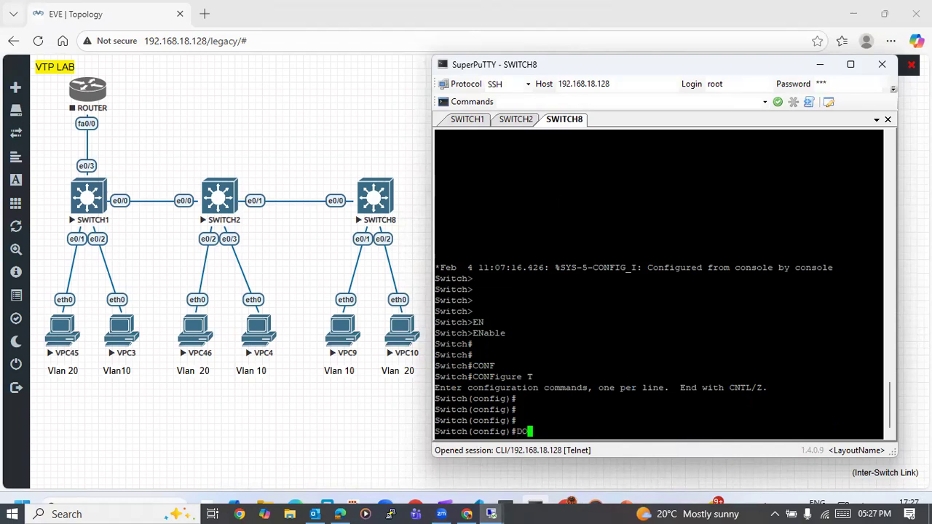
{"action": "type", "text": " SHOW INT TR"}
{"action": "key", "text": "Tab"}
{"action": "key", "text": "Return"}
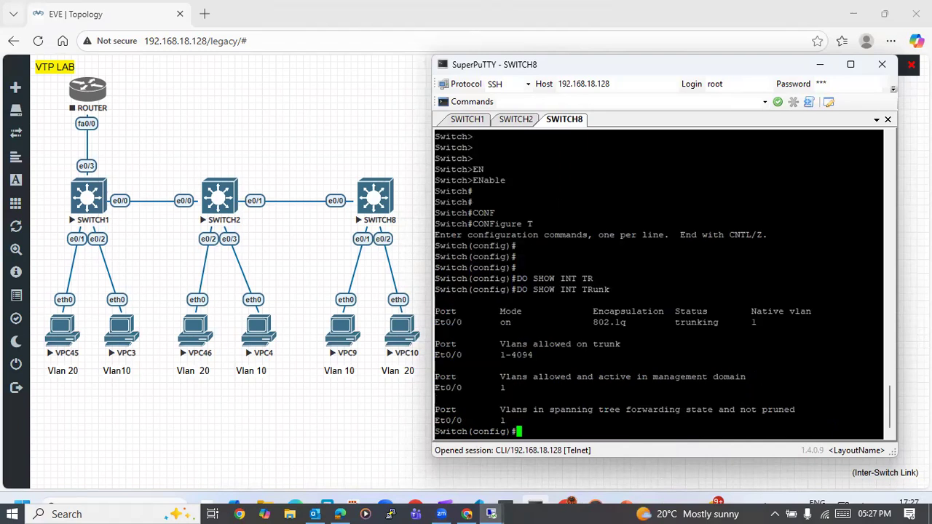
{"action": "key", "text": "Return"}
{"action": "key", "text": "Return"}
{"action": "key", "text": "Return"}
{"action": "key", "text": "Return"}
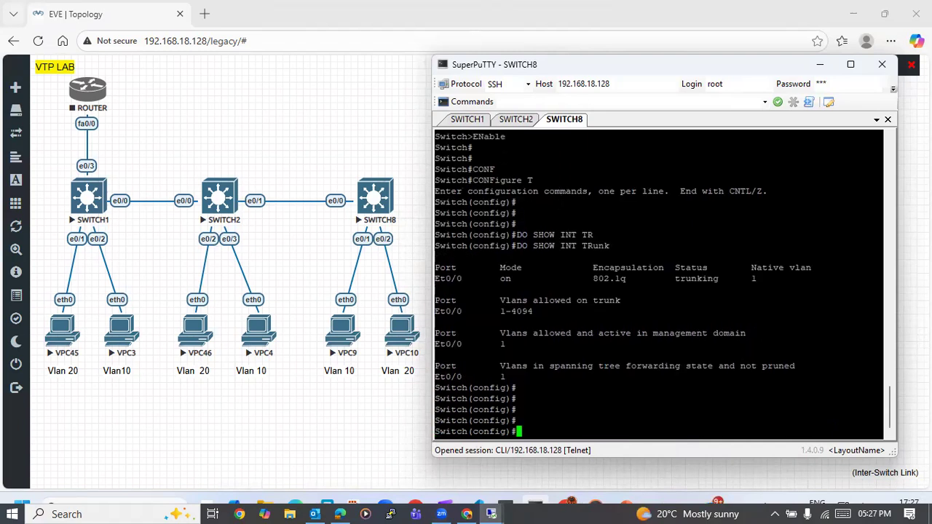
- Set SWITCH8's VTP mode to client with vtp mode client
{"action": "type", "text": "VTP MO"}
{"action": "key", "text": "Tab"}
{"action": "type", "text": "C"}
{"action": "key", "text": "Tab"}
{"action": "key", "text": "Return"}
- Set SWITCH8's VTP domain to uppercase VIJAY.COM with vtp domain
{"action": "type", "text": "VTP DOM"}
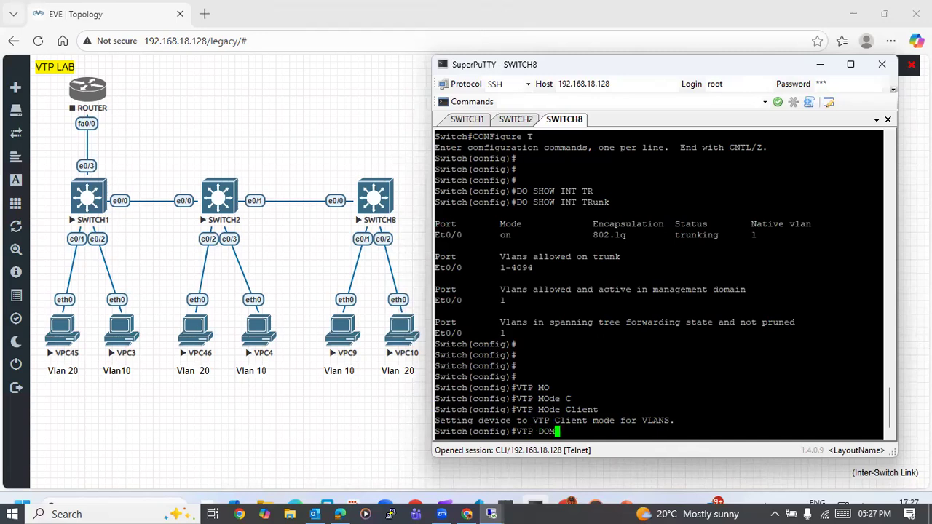
{"action": "key", "text": "Tab"}
{"action": "type", "text": "VIJAY.COM"}
{"action": "key", "text": "Return"}
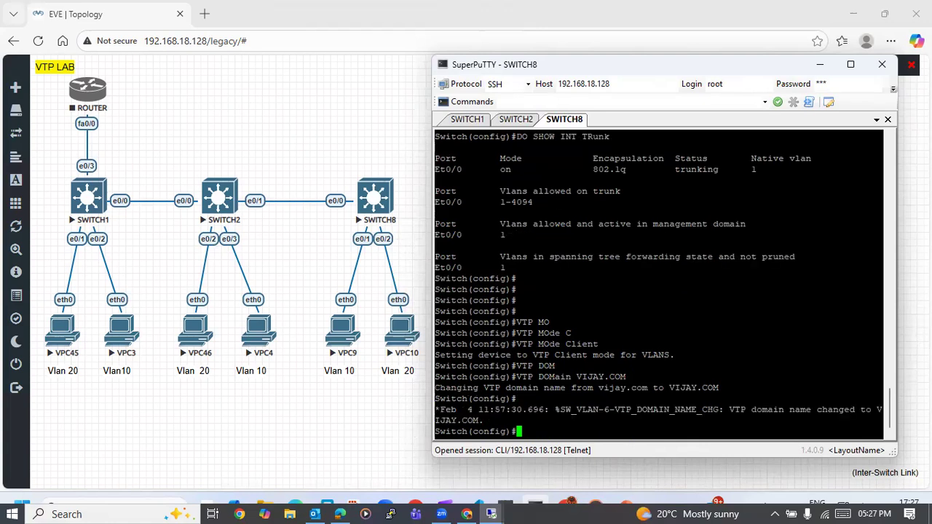
- Set the VTP password on SWITCH8 with the vtp password command
{"action": "type", "text": "VTP PASS"}
{"action": "key", "text": "Tab"}
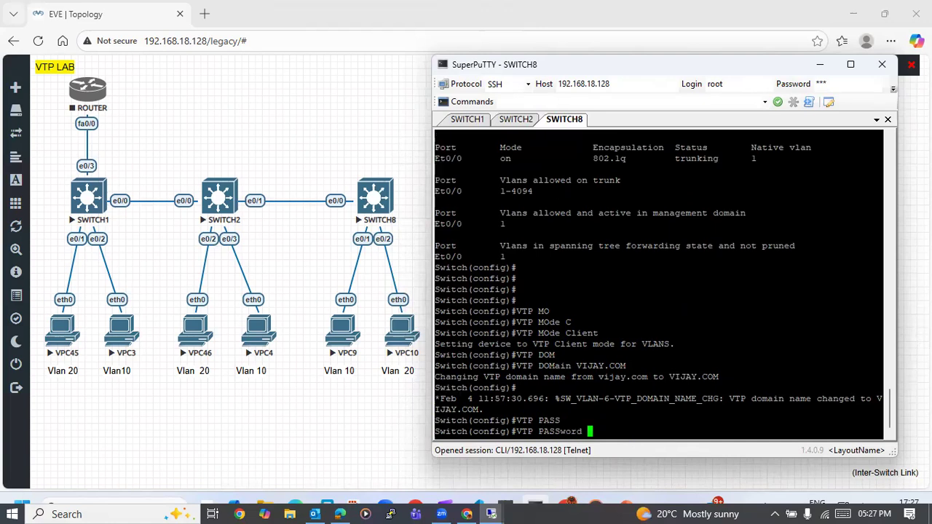
{"action": "type", "text": "cc"}
{"action": "type", "text": "a"}
{"action": "key", "text": "Return"}
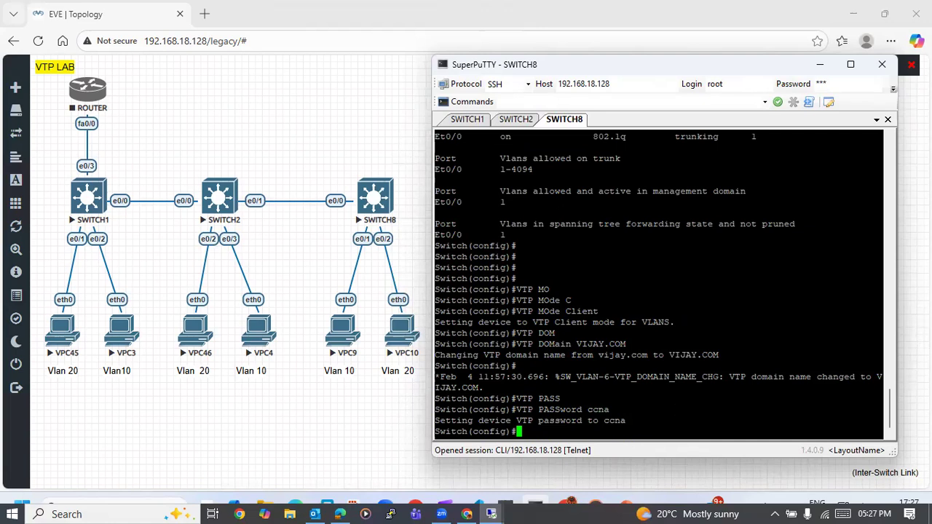
- Display SWITCH8's VTP status with do show vtp status
{"action": "key", "text": "Return"}
{"action": "key", "text": "Return"}
{"action": "key", "text": "Return"}
{"action": "key", "text": "Return"}
{"action": "type", "text": "do show vtp st"}
{"action": "key", "text": "Tab"}
{"action": "key", "text": "Return"}
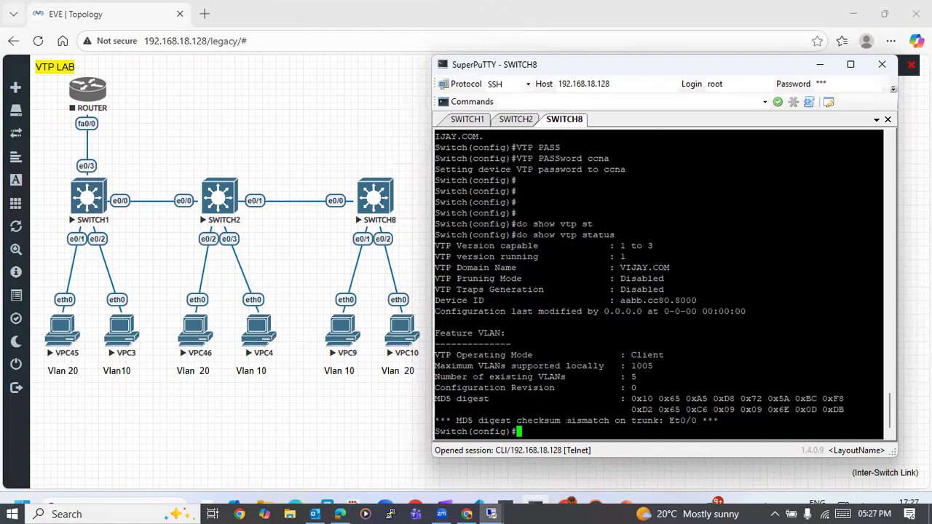
- Return to SWITCH2's console and display its VTP status with show vtp status
{"action": "left_click", "coordinate": [519, 119]}
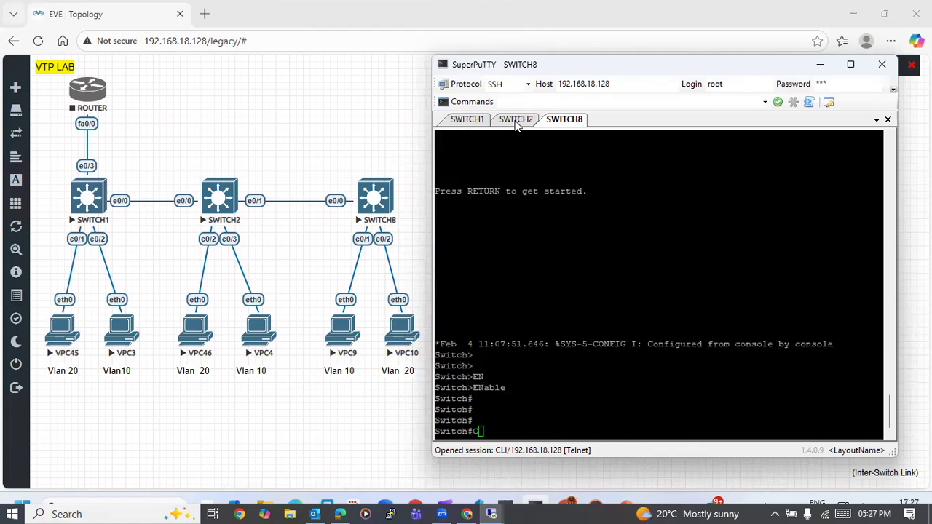
{"action": "key", "text": "Return"}
{"action": "type", "text": "c"}
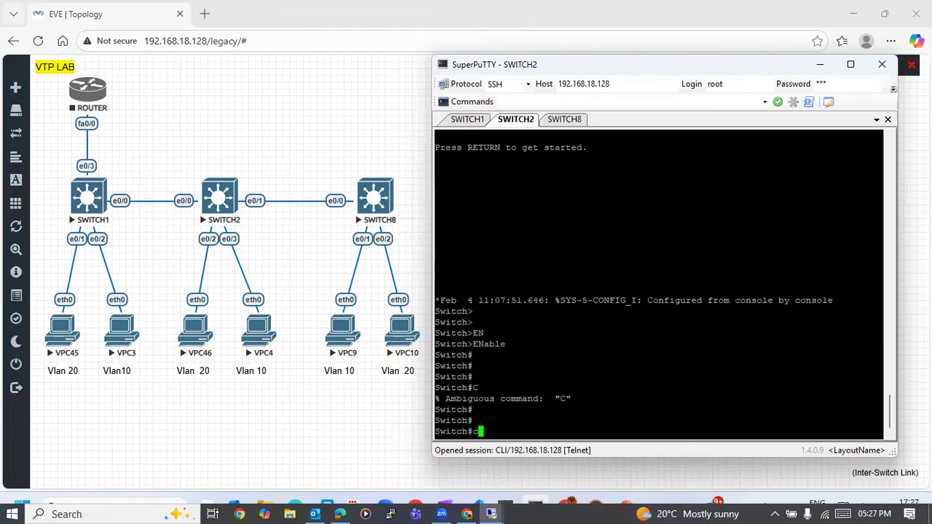
{"action": "key", "text": "BackSpace"}
{"action": "type", "text": "show vtpr st"}
{"action": "key", "text": "Return"}
{"action": "type", "text": "sh"}
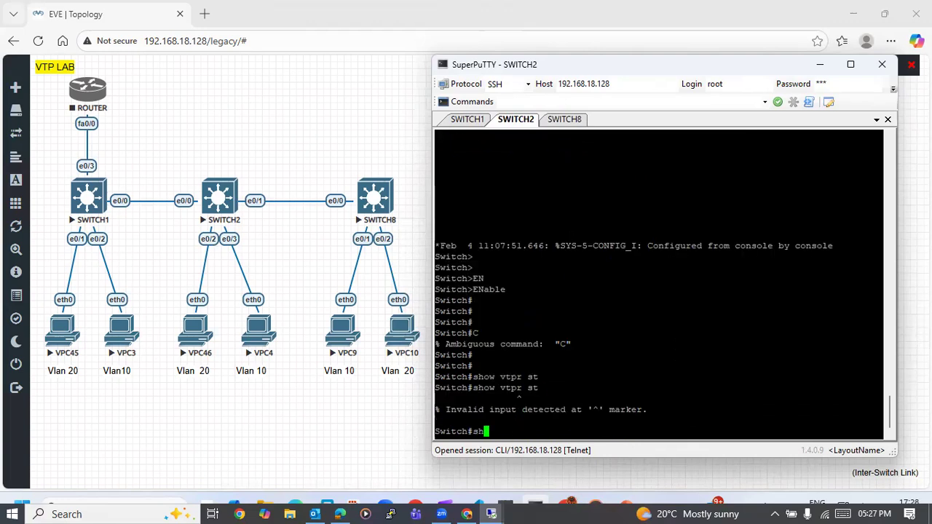
{"action": "type", "text": "ow vtp"}
{"action": "key", "text": "Tab"}
{"action": "type", "text": "st"}
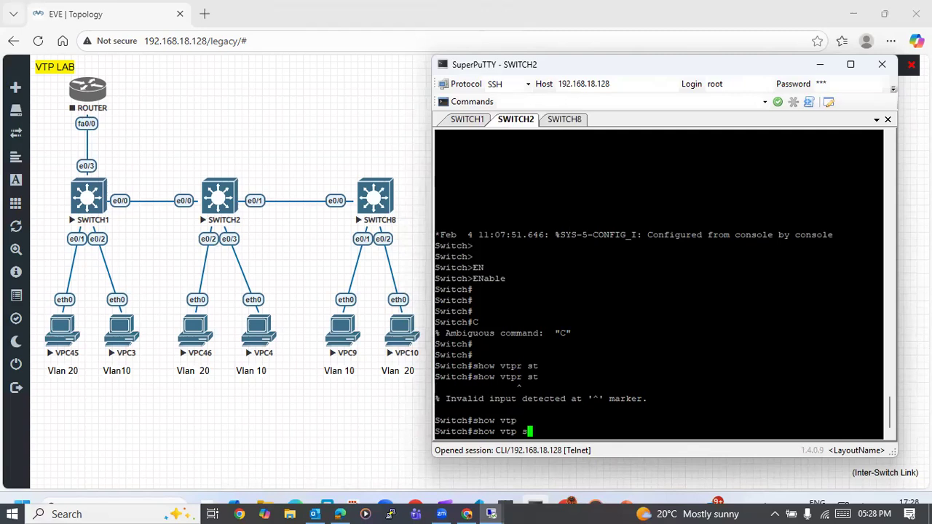
{"action": "key", "text": "Tab"}
{"action": "key", "text": "Return"}
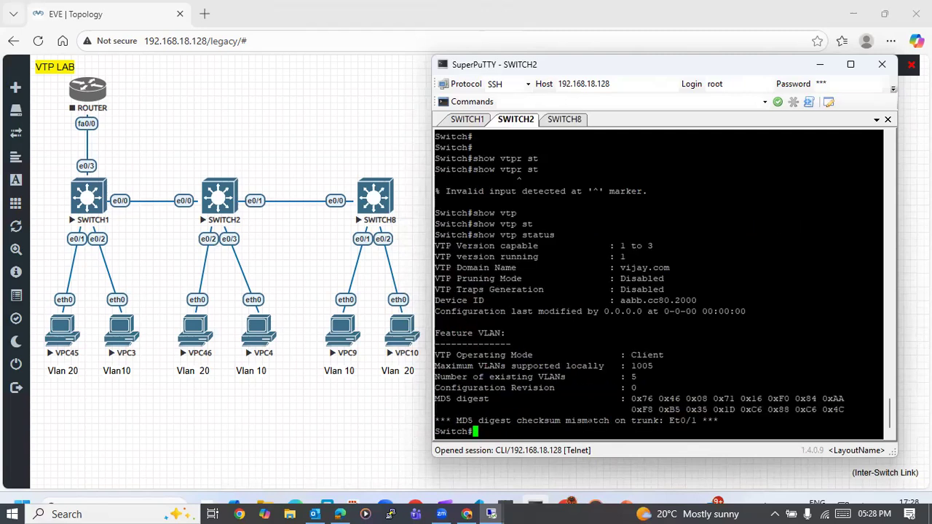
{"action": "key", "text": "Return"}
{"action": "key", "text": "Return"}
{"action": "key", "text": "Return"}
{"action": "key", "text": "Return"}
{"action": "key", "text": "Return"}
{"action": "key", "text": "Return"}
{"action": "key", "text": "Return"}
{"action": "key", "text": "Return"}
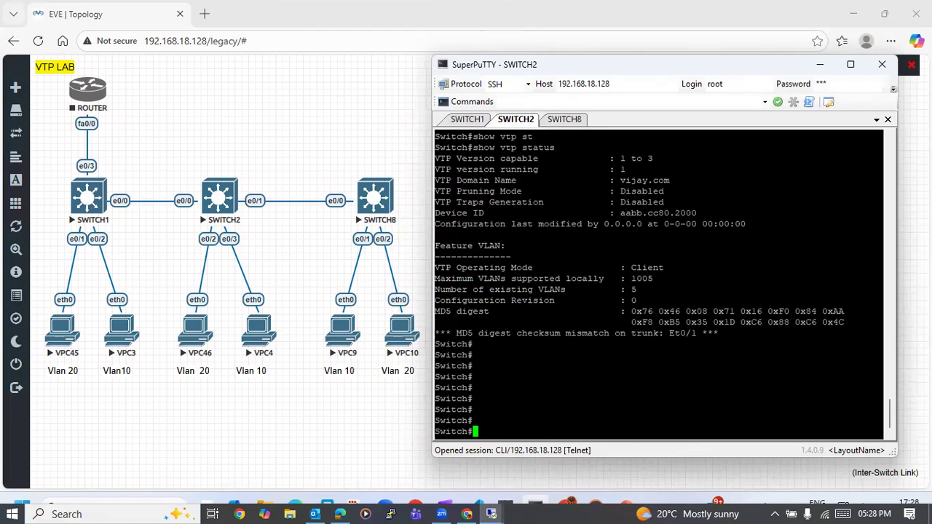
- Return to SWITCH8's console and set its VTP domain to lowercase vijay.com by editing the earlier vtp domain command
{"action": "left_click", "coordinate": [568, 121]}
{"action": "key", "text": "Return"}
{"action": "key", "text": "Return"}
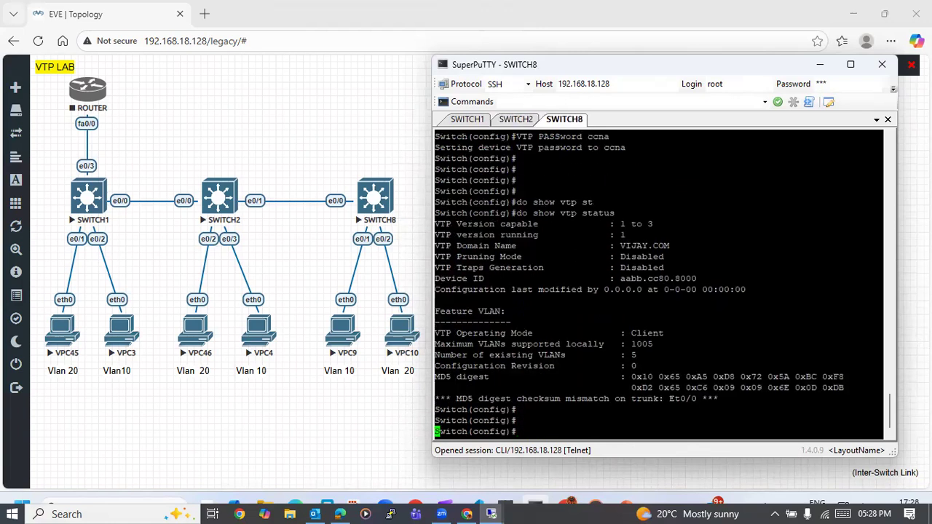
{"action": "key", "text": "Return"}
{"action": "key", "text": "Up"}
{"action": "key", "text": "Up"}
{"action": "key", "text": "Up"}
{"action": "key", "text": "BackSpace"}
{"action": "key", "text": "BackSpace"}
{"action": "key", "text": "BackSpace"}
{"action": "key", "text": "BackSpace"}
{"action": "key", "text": "BackSpace"}
{"action": "key", "text": "BackSpace"}
{"action": "key", "text": "BackSpace"}
{"action": "key", "text": "BackSpace"}
{"action": "key", "text": "BackSpace"}
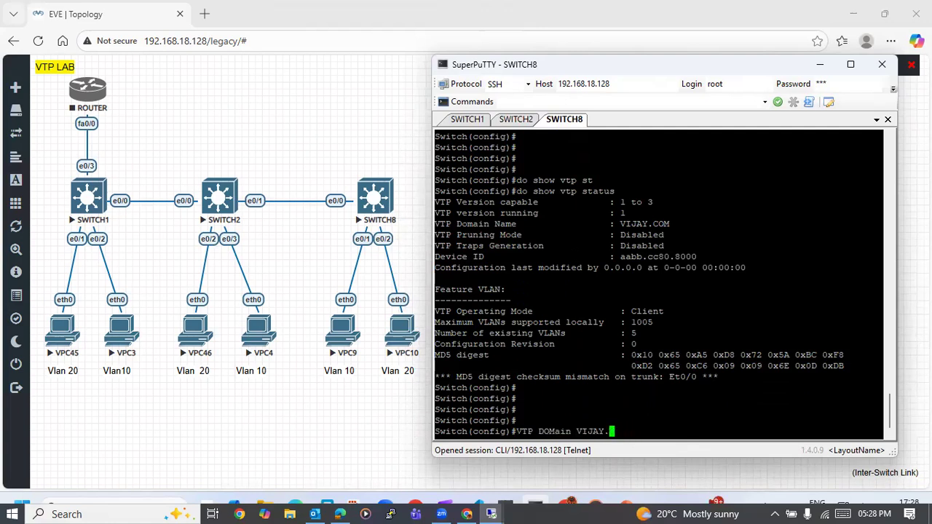
{"action": "type", "text": "vijay.com"}
{"action": "key", "text": "Return"}
{"action": "key", "text": "Return"}
{"action": "key", "text": "Return"}
{"action": "key", "text": "Return"}
{"action": "key", "text": "Return"}
{"action": "key", "text": "Return"}
{"action": "key", "text": "Return"}
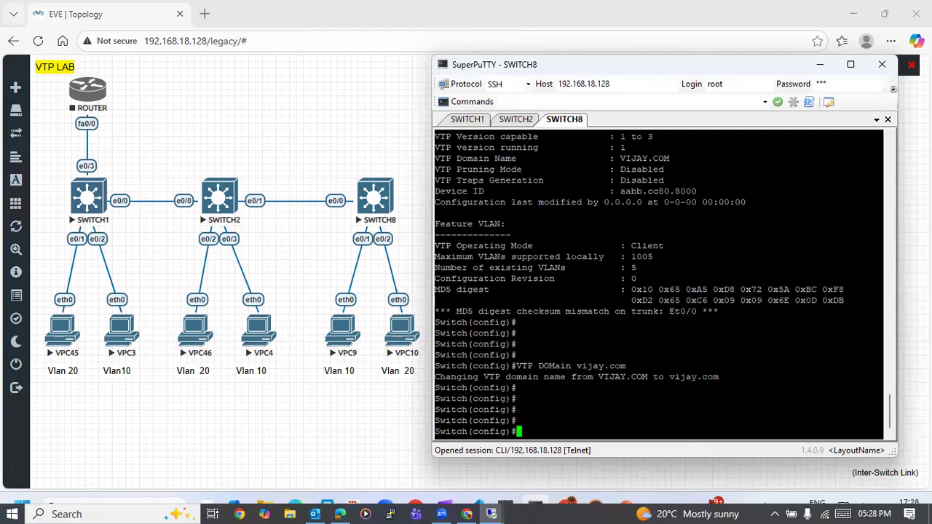
{"action": "key", "text": "Return"}
{"action": "key", "text": "Return"}
{"action": "key", "text": "Return"}
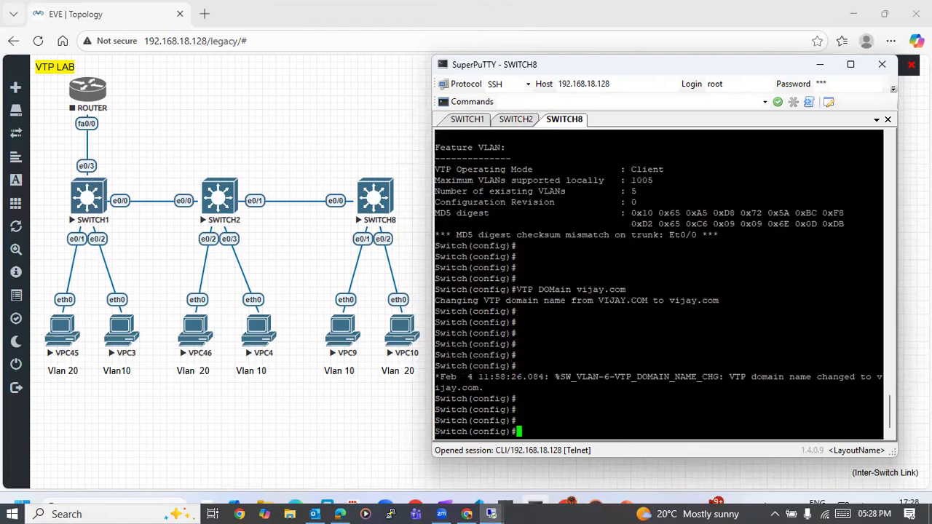
- Display SWITCH8's VTP status again and check its operating mode and domain name
{"action": "type", "text": "do  show vtp st"}
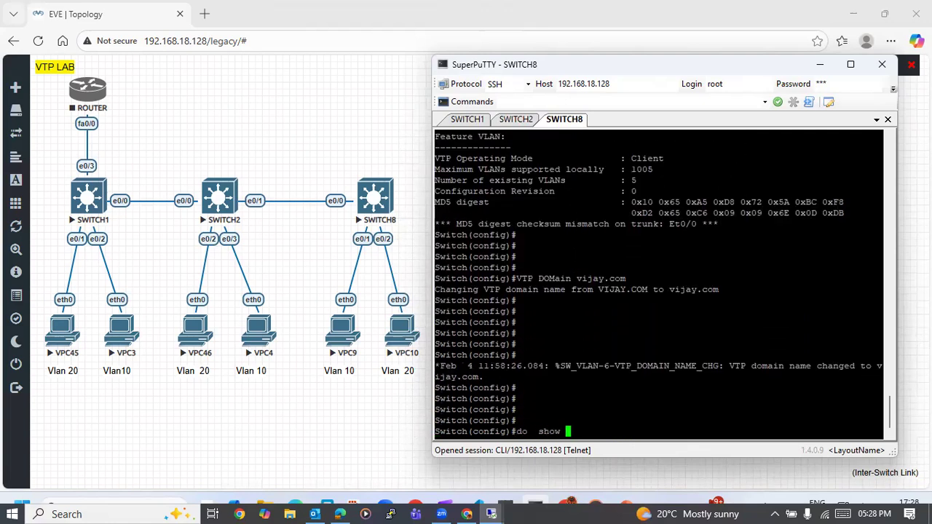
{"action": "key", "text": "Tab"}
{"action": "key", "text": "Return"}
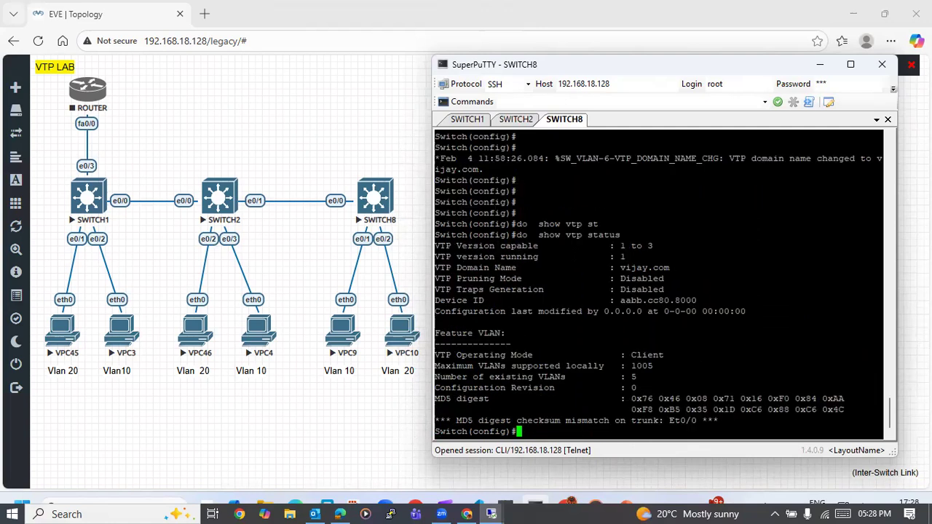
{"action": "left_click_drag", "start_coordinate": [631, 355], "coordinate": [662, 355]}
{"action": "left_click_drag", "start_coordinate": [616, 268], "coordinate": [673, 268]}
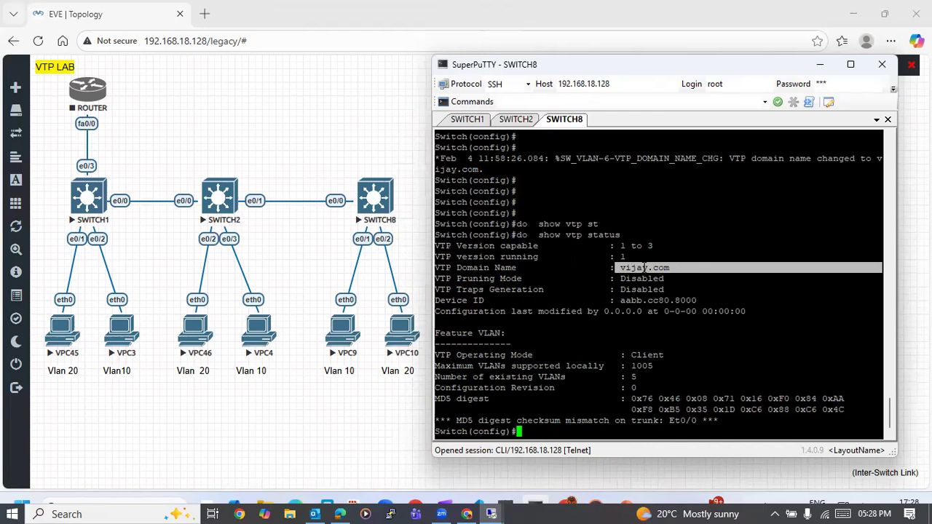
- Switch to SWITCH1's console and enter global configuration mode from the terminal with configure
{"action": "left_click", "coordinate": [511, 120]}
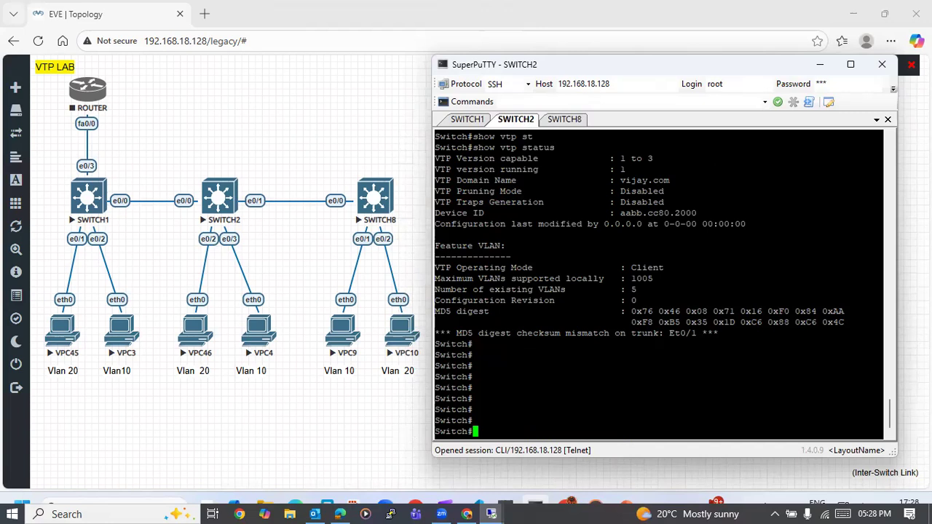
{"action": "left_click", "coordinate": [471, 120]}
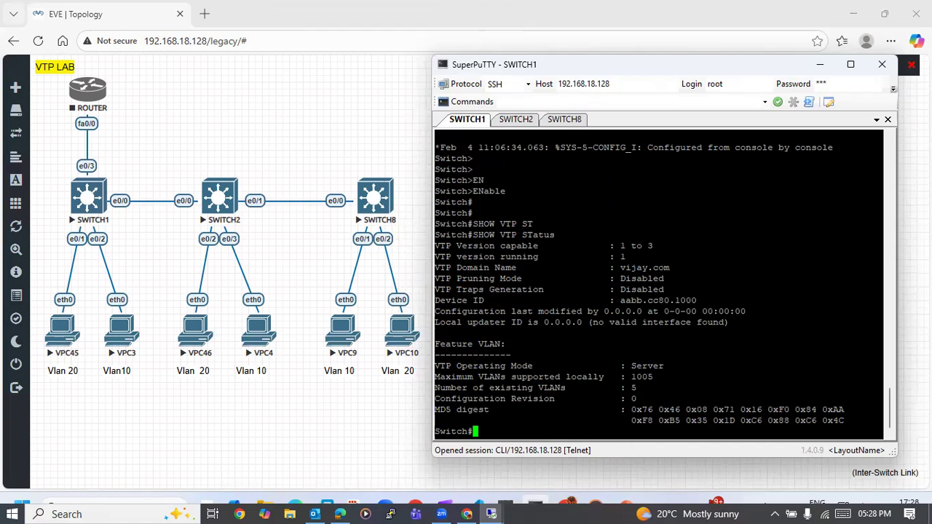
{"action": "key", "text": "Return"}
{"action": "key", "text": "Return"}
{"action": "type", "text": "conf"}
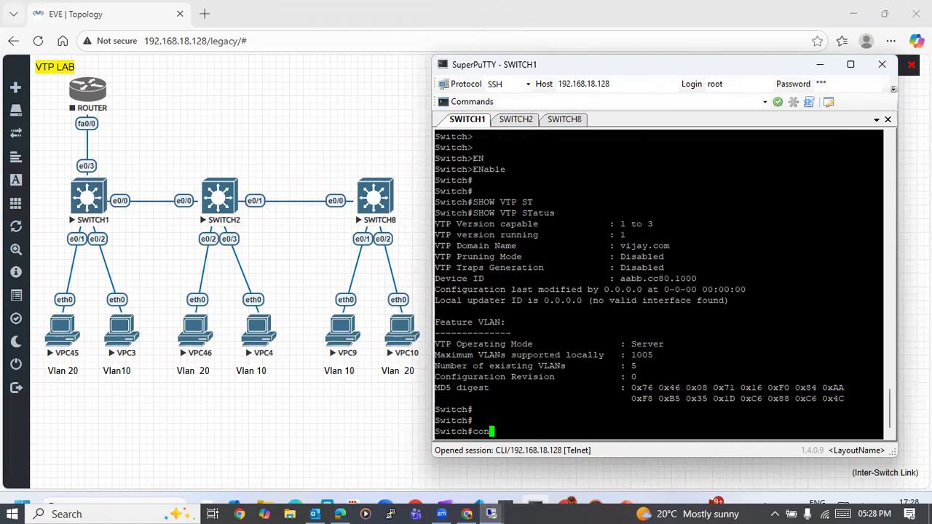
{"action": "key", "text": "Return"}
{"action": "type", "text": "t"}
{"action": "key", "text": "Return"}
{"action": "key", "text": "Return"}
{"action": "key", "text": "Return"}
{"action": "key", "text": "Return"}
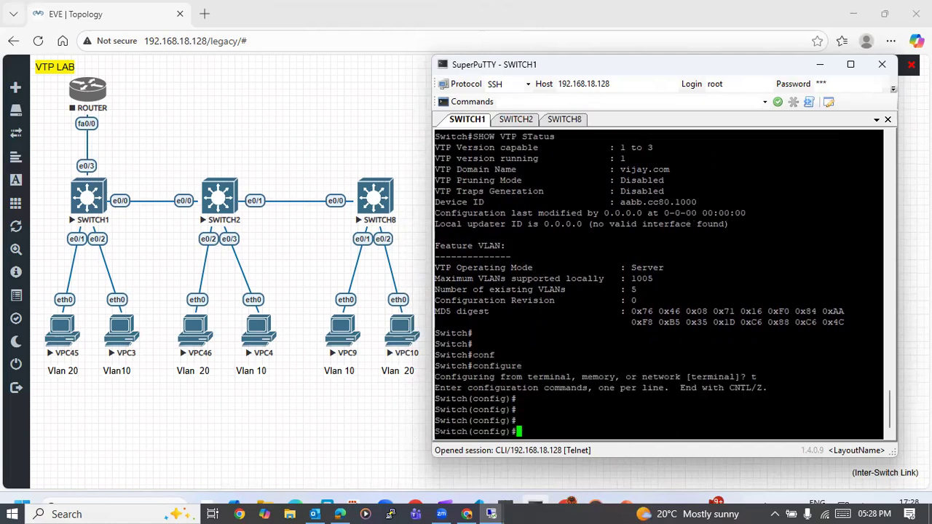
- Create VLAN 10 on SWITCH1 and name it HR
{"action": "type", "text": "vlan 10"}
{"action": "key", "text": "Return"}
{"action": "type", "text": "na"}
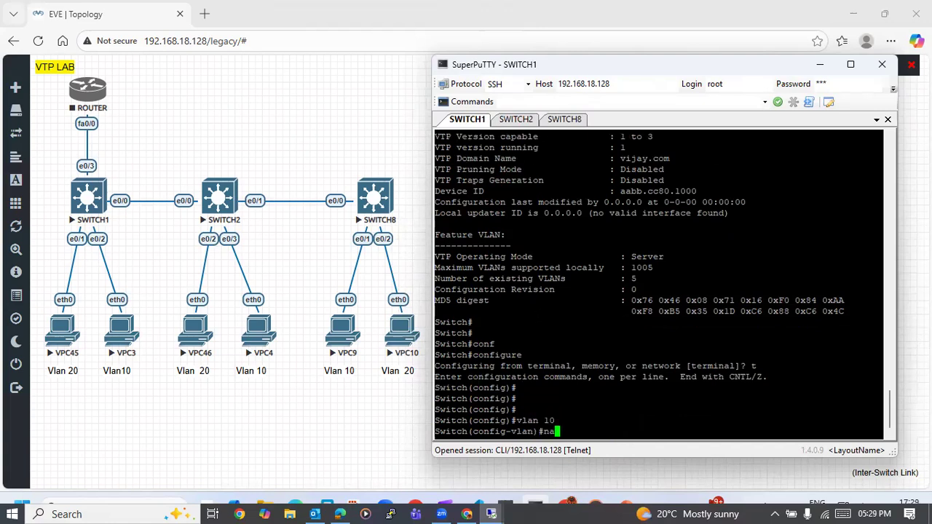
{"action": "key", "text": "Tab"}
{"action": "type", "text": "HR"}
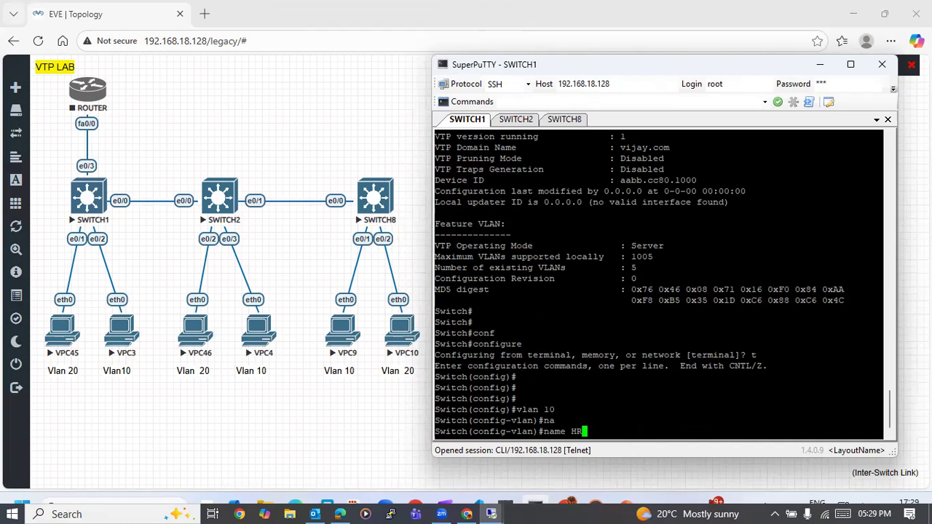
{"action": "key", "text": "Return"}
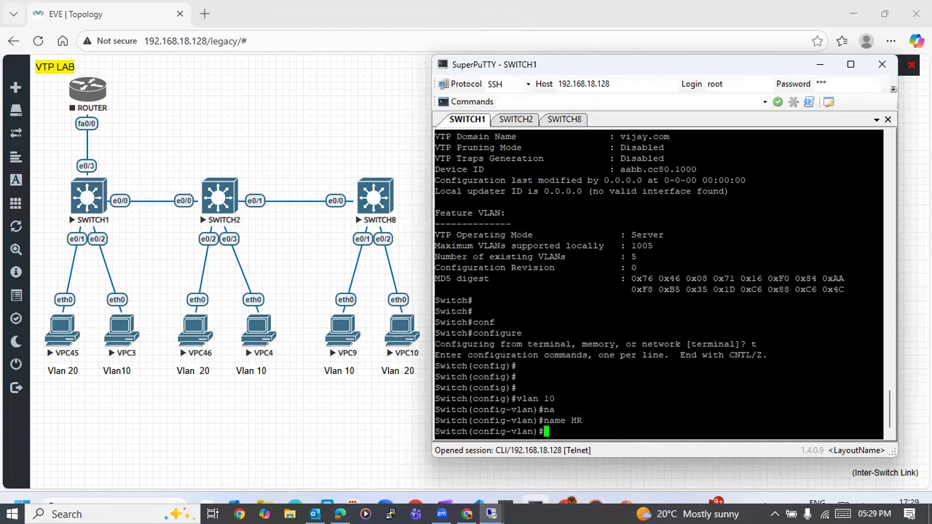
- Switch to SWITCH2's console and display its brief VLAN list with SHOW VLAN BR
{"action": "left_click", "coordinate": [525, 121]}
{"action": "key", "text": "Return"}
{"action": "key", "text": "Return"}
{"action": "type", "text": "SHOW "}
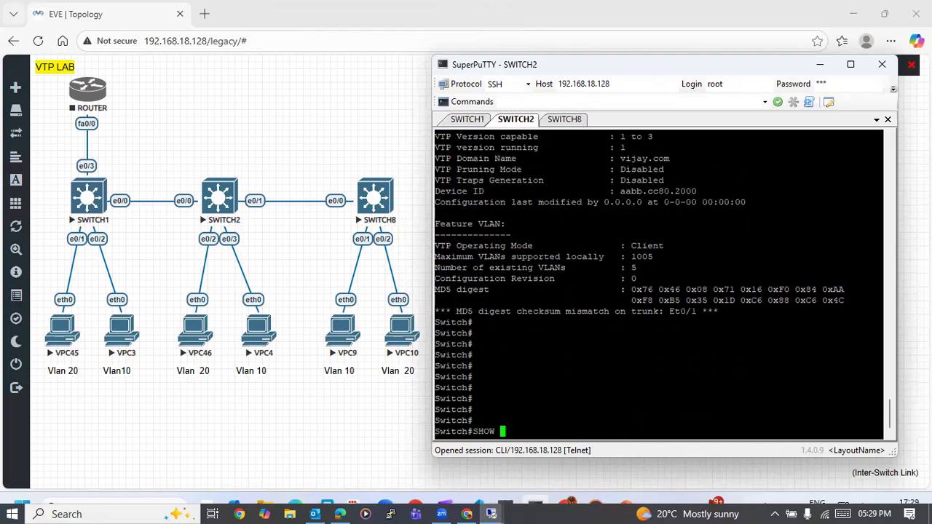
{"action": "type", "text": "VLAN BR"}
{"action": "key", "text": "Return"}
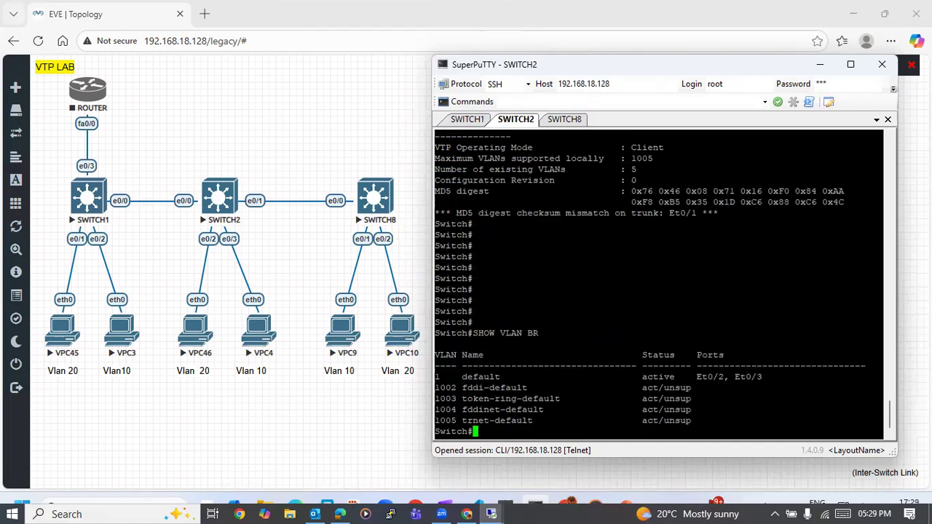
{"action": "key", "text": "Return"}
{"action": "key", "text": "Return"}
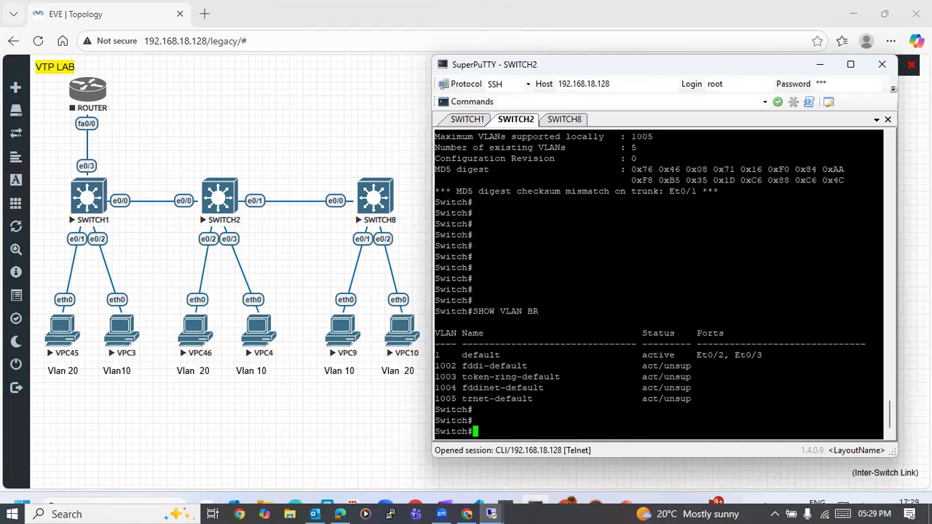
{"action": "key", "text": "Return"}
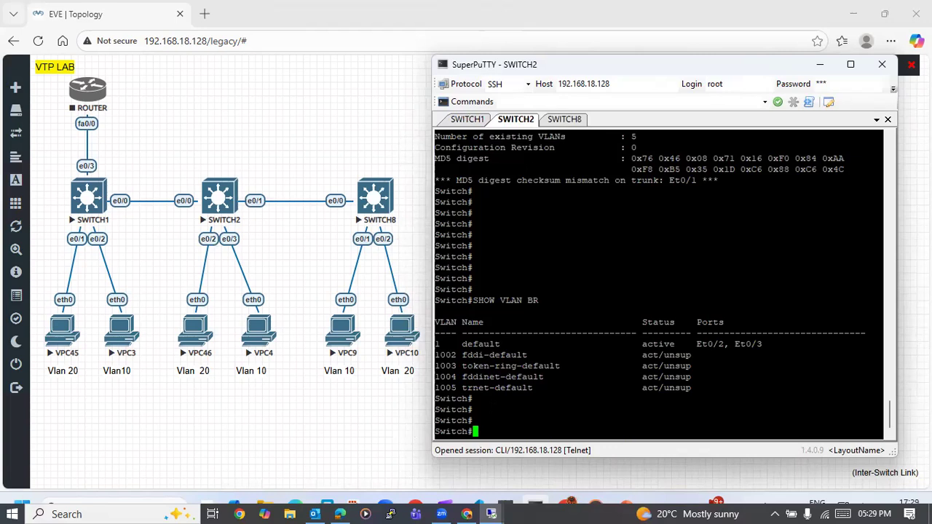
- Return to SWITCH1's console and exit VLAN configuration mode to the privileged prompt
{"action": "left_click", "coordinate": [472, 117]}
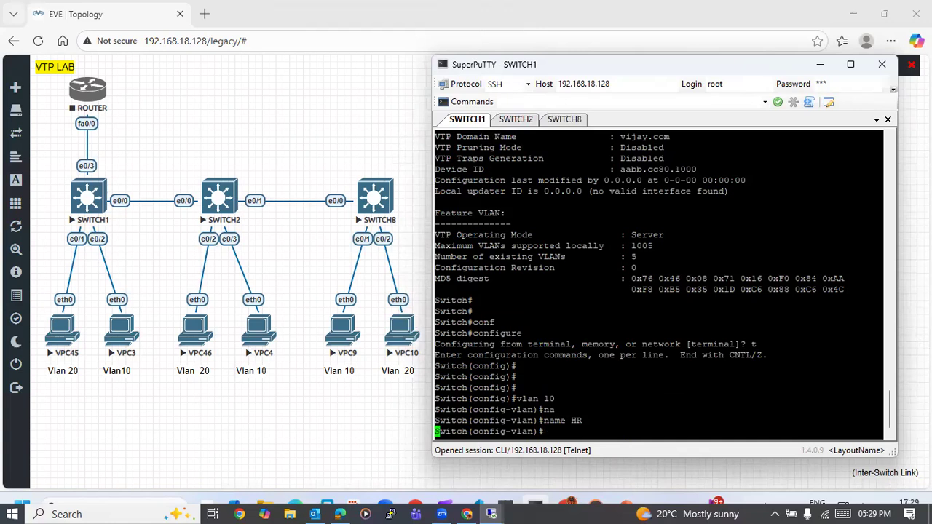
{"action": "key", "text": "Return"}
{"action": "key", "text": "Return"}
{"action": "key", "text": "Return"}
{"action": "key", "text": "ctrl+z"}
{"action": "key", "text": "Return"}
{"action": "key", "text": "Return"}
{"action": "key", "text": "Return"}
{"action": "key", "text": "Return"}
- Display SWITCH1's brief VLAN list with SHOW VLAN BRief
{"action": "type", "text": "SHOW V"}
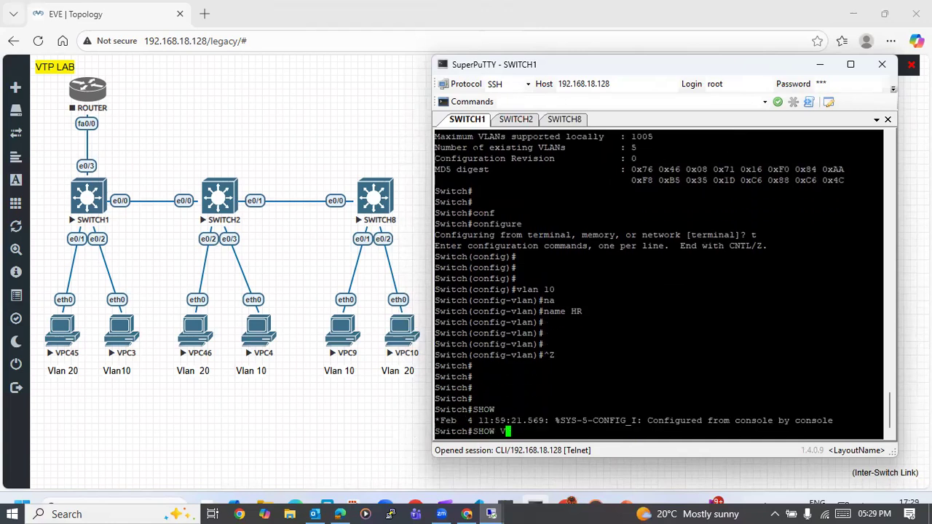
{"action": "type", "text": "LAN BR"}
{"action": "key", "text": "Tab"}
{"action": "key", "text": "Return"}
{"action": "key", "text": "Return"}
{"action": "key", "text": "Return"}
{"action": "key", "text": "Return"}
{"action": "key", "text": "Return"}
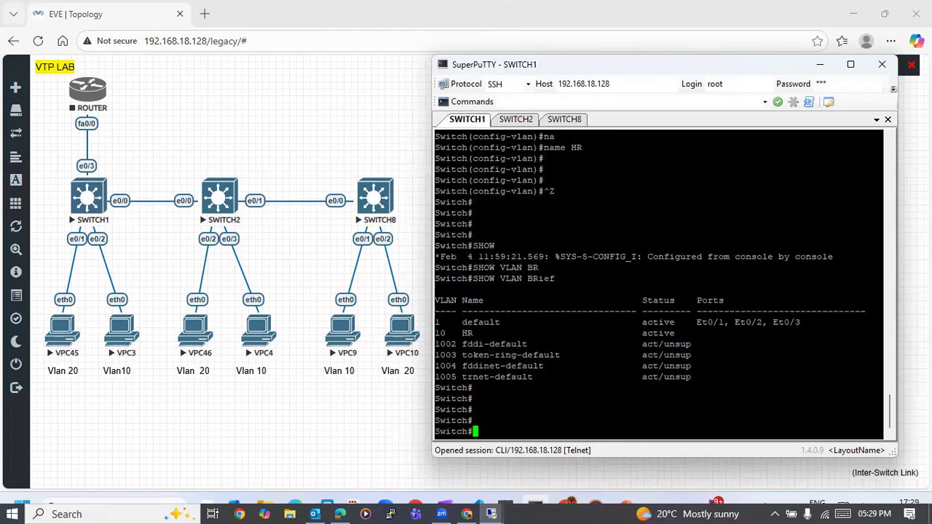
- Display SWITCH2's brief VLAN list again and check it for VLAN 10
{"action": "left_click", "coordinate": [517, 121]}
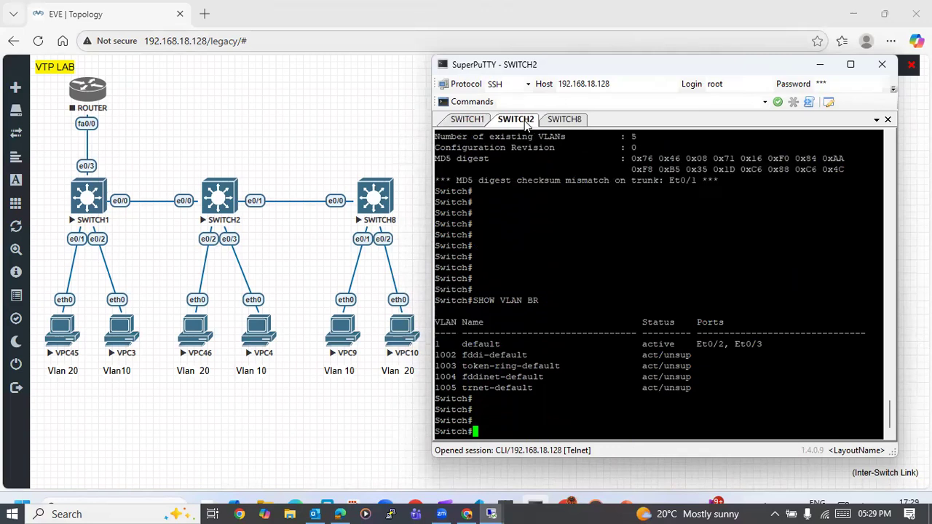
{"action": "key", "text": "Return"}
{"action": "key", "text": "Return"}
{"action": "key", "text": "Return"}
{"action": "key", "text": "Return"}
{"action": "type", "text": "SHOW VLAN BR"}
{"action": "key", "text": "Return"}
{"action": "type", "text": "\\"}
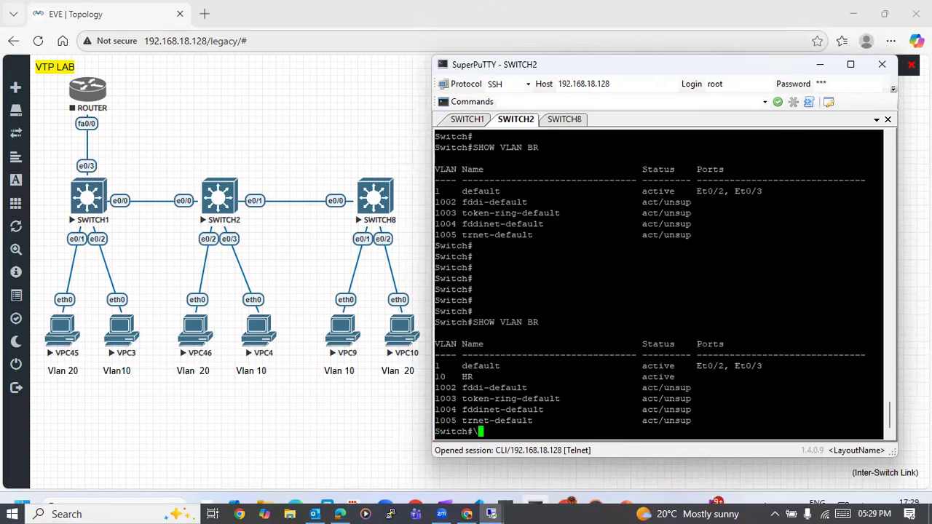
{"action": "left_click_drag", "start_coordinate": [435, 377], "coordinate": [478, 376]}
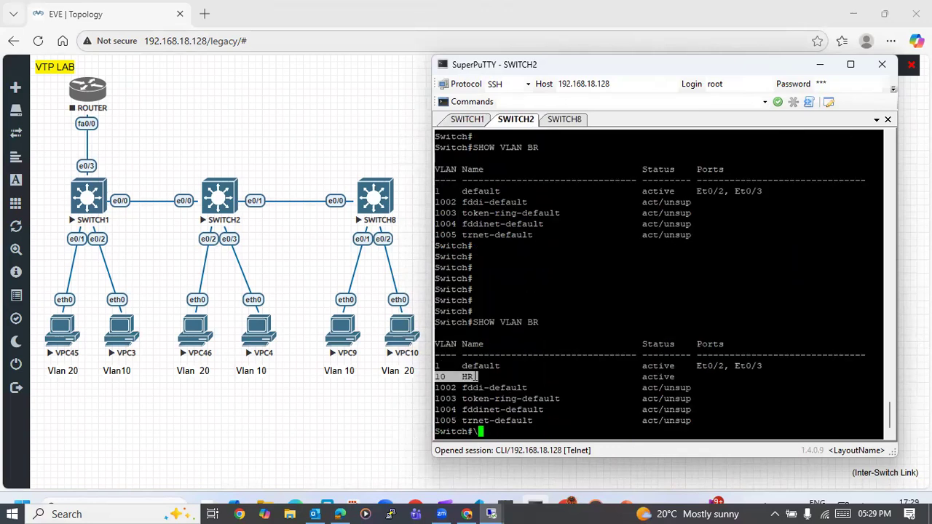
{"action": "left_click", "coordinate": [571, 120]}
{"action": "key", "text": "Return"}
{"action": "key", "text": "Return"}
{"action": "key", "text": "Return"}
{"action": "key", "text": "Return"}
{"action": "key", "text": "Return"}
{"action": "key", "text": "Return"}
{"action": "key", "text": "Return"}
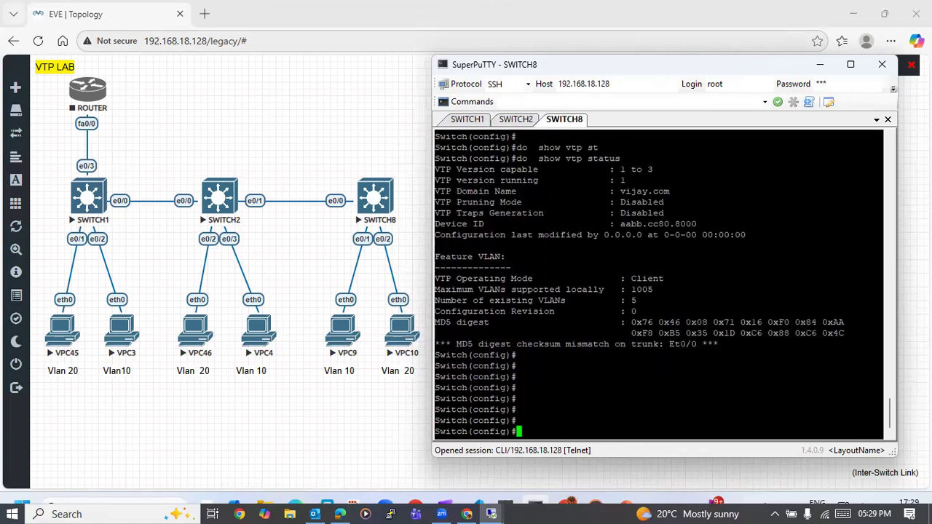
- Return to SWITCH2's console, display its VTP status, and compare it with the VLAN lists shown earlier
{"action": "left_click", "coordinate": [516, 120]}
{"action": "key", "text": "BackSpace"}
{"action": "type", "text": "SHOW VTP"}
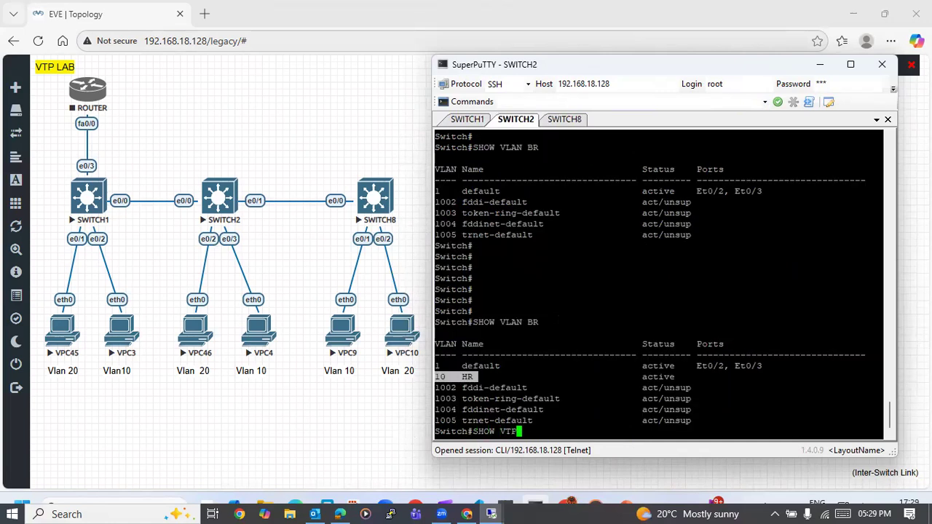
{"action": "type", "text": " ST"}
{"action": "key", "text": "Tab"}
{"action": "key", "text": "Return"}
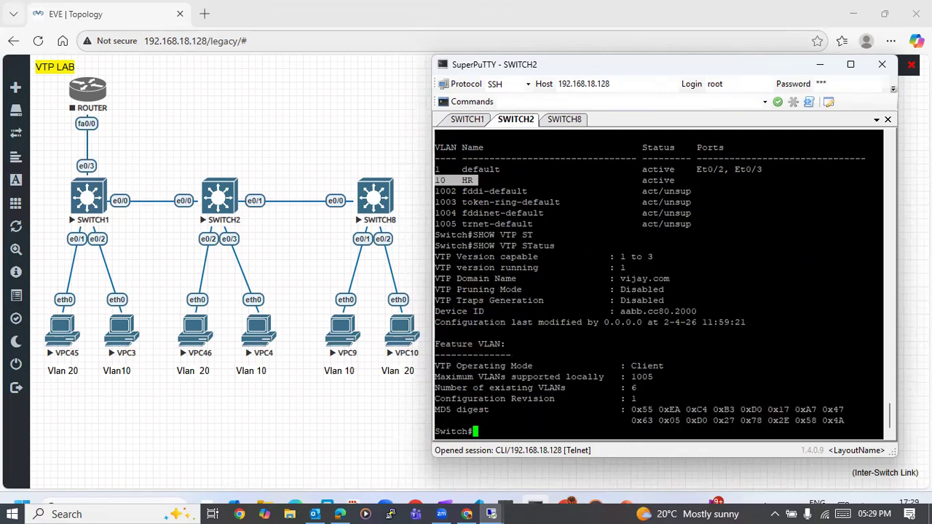
{"action": "left_click_drag", "start_coordinate": [641, 191], "coordinate": [675, 322]}
{"action": "left_click", "coordinate": [676, 322]}
{"action": "scroll", "coordinate": [676, 322], "scroll_direction": "up", "scroll_amount": 1}
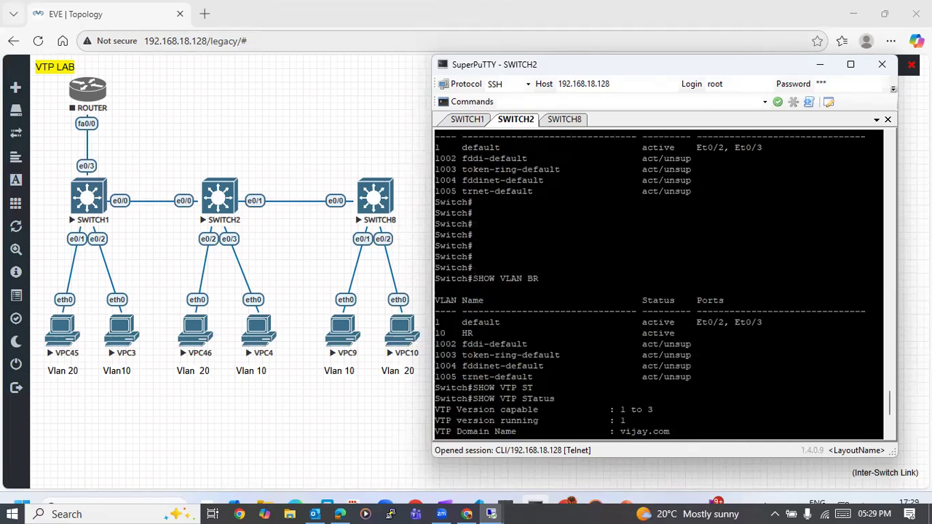
{"action": "scroll", "coordinate": [676, 322], "scroll_direction": "up", "scroll_amount": 1}
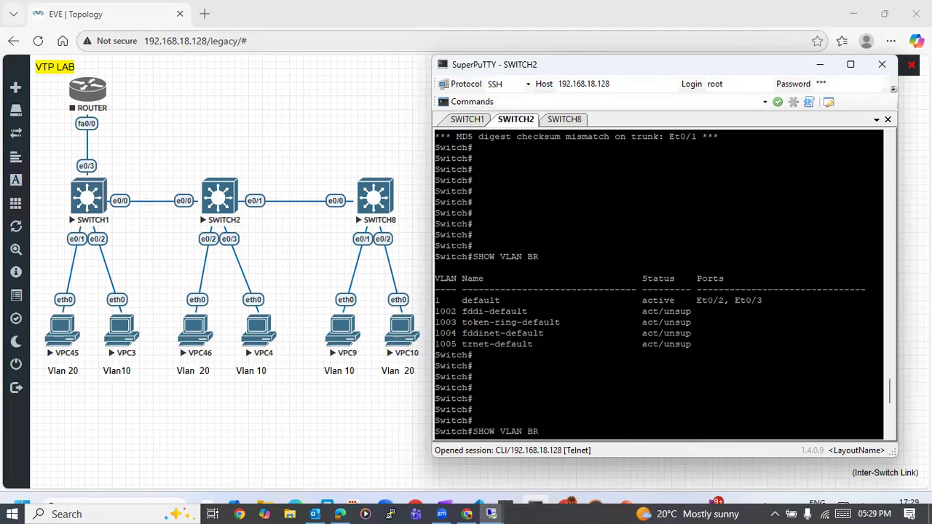
{"action": "scroll", "coordinate": [676, 322], "scroll_direction": "down", "scroll_amount": 2}
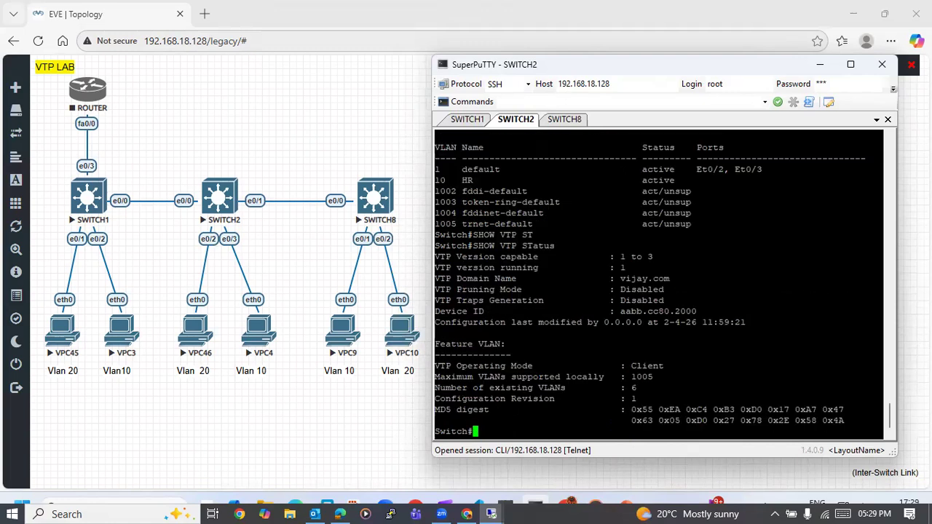
- Switch to SWITCH8's console, display its brief VLAN list from configuration mode, and check it for VLAN 10
{"action": "left_click", "coordinate": [566, 121]}
{"action": "type", "text": "DO SHOW"}
{"action": "key", "text": "BackSpace"}
{"action": "key", "text": "BackSpace"}
{"action": "key", "text": "BackSpace"}
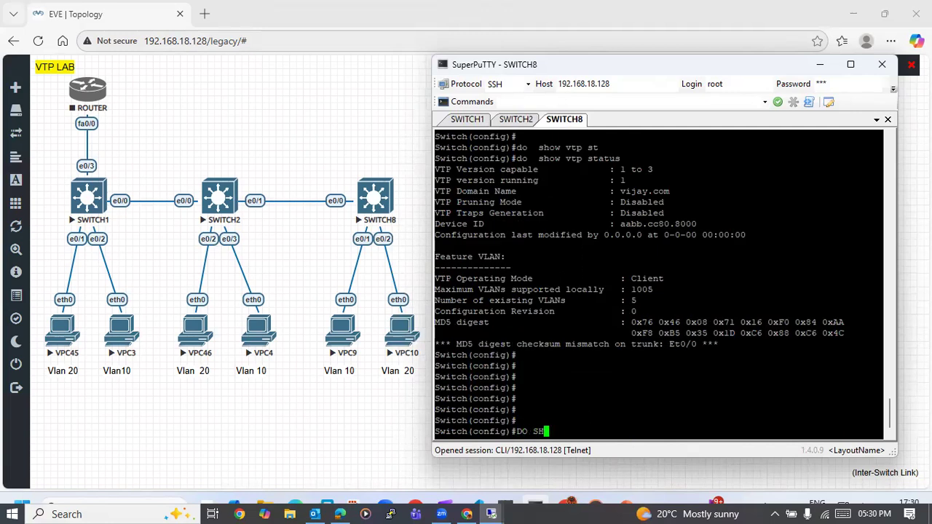
{"action": "type", "text": "OW VLAN BR"}
{"action": "key", "text": "Tab"}
{"action": "key", "text": "Return"}
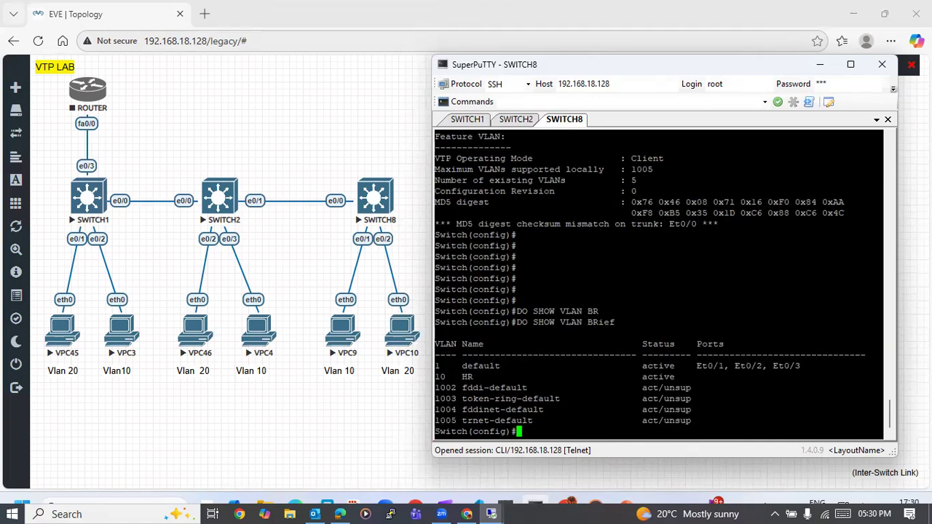
{"action": "left_click_drag", "start_coordinate": [436, 376], "coordinate": [563, 377]}
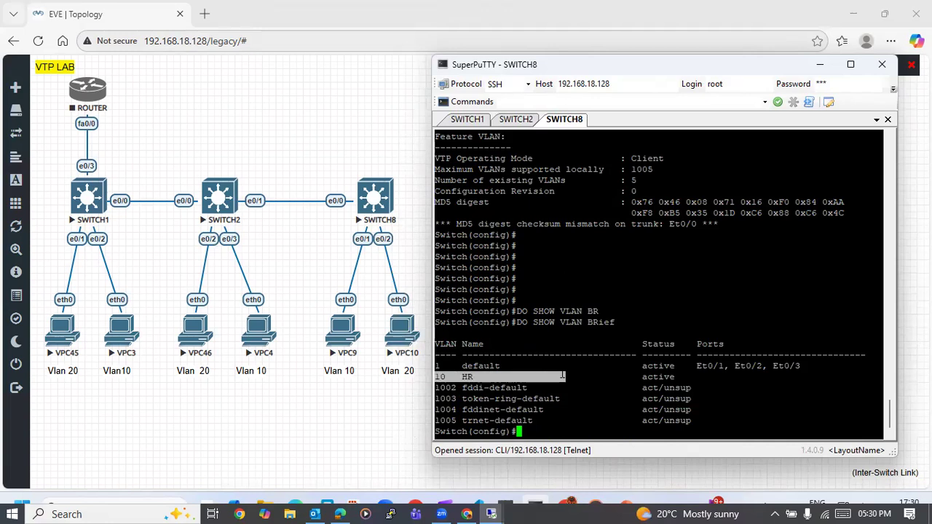
- Display SWITCH8's VTP status from configuration mode by rerunning do show vtp status
{"action": "type", "text": "do  show vtp status"}
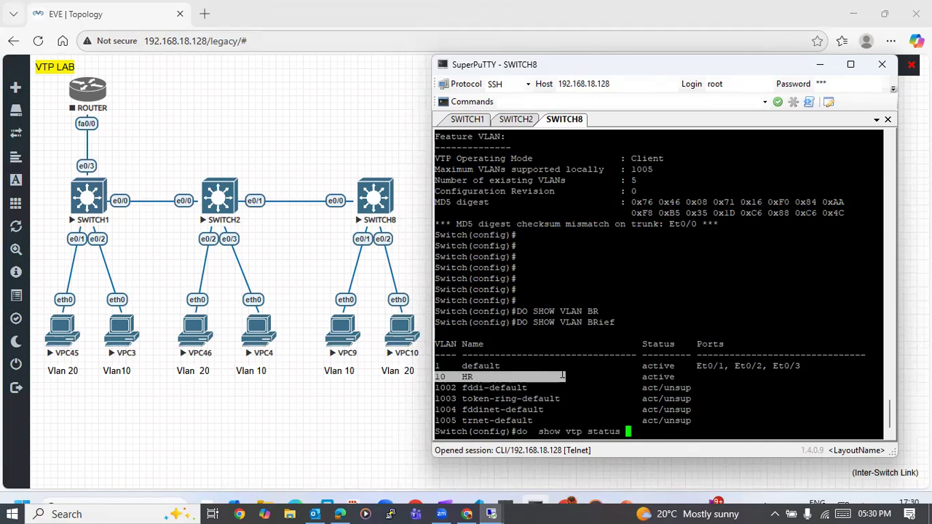
{"action": "key", "text": "Up"}
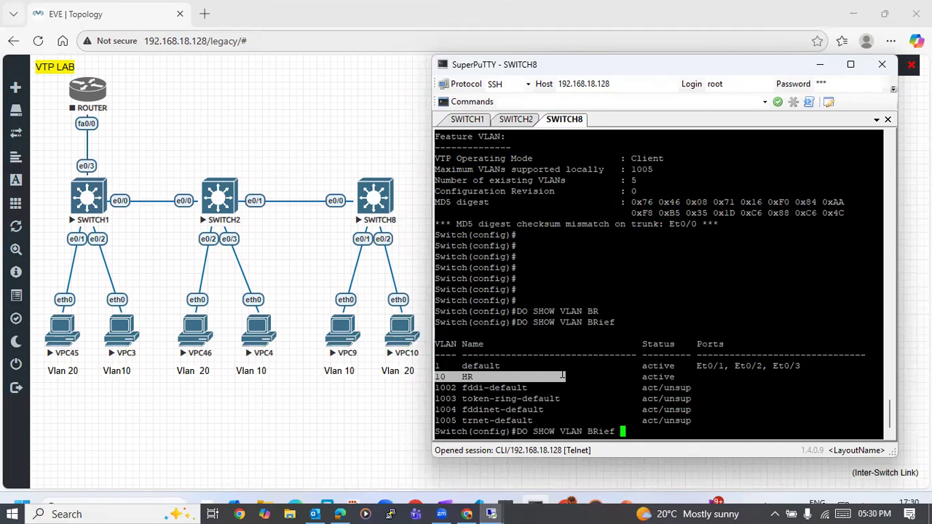
{"action": "key", "text": "Down"}
{"action": "key", "text": "Return"}
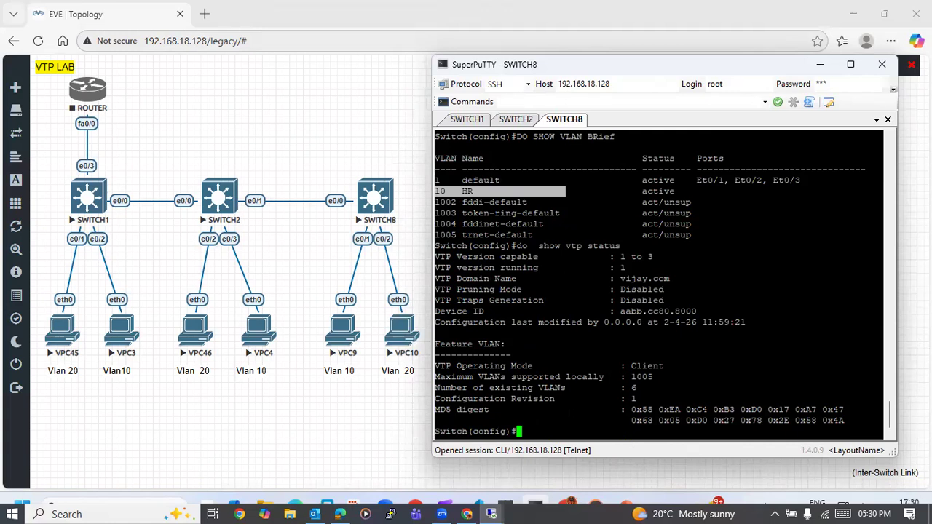
- Open console sessions for VPC45 and VPC3, the two PCs attached to SWITCH1
{"action": "left_click", "coordinate": [51, 336]}
{"action": "left_click", "coordinate": [543, 155]}
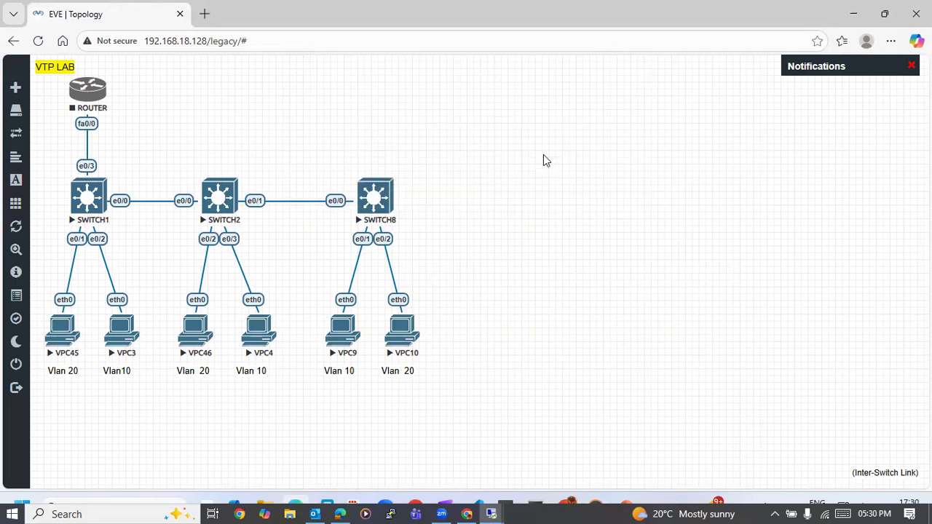
{"action": "left_click", "coordinate": [117, 335]}
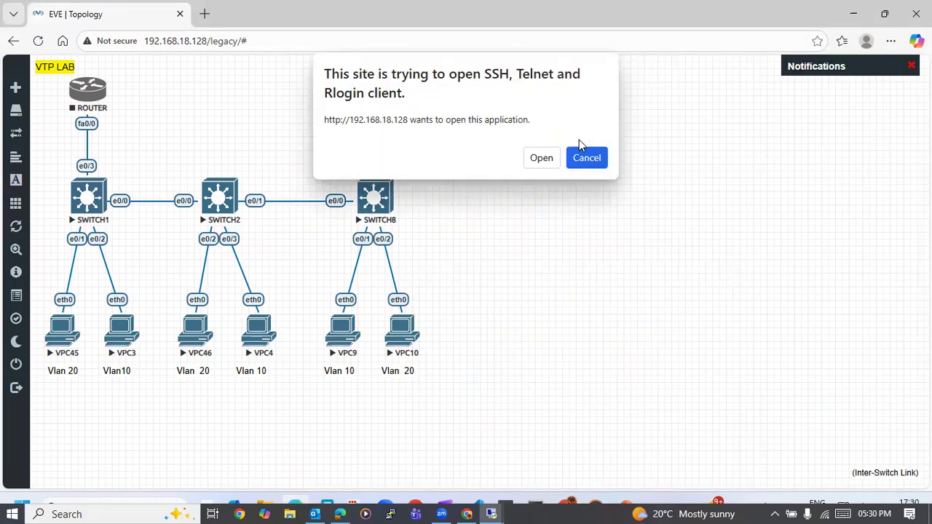
{"action": "left_click", "coordinate": [554, 160]}
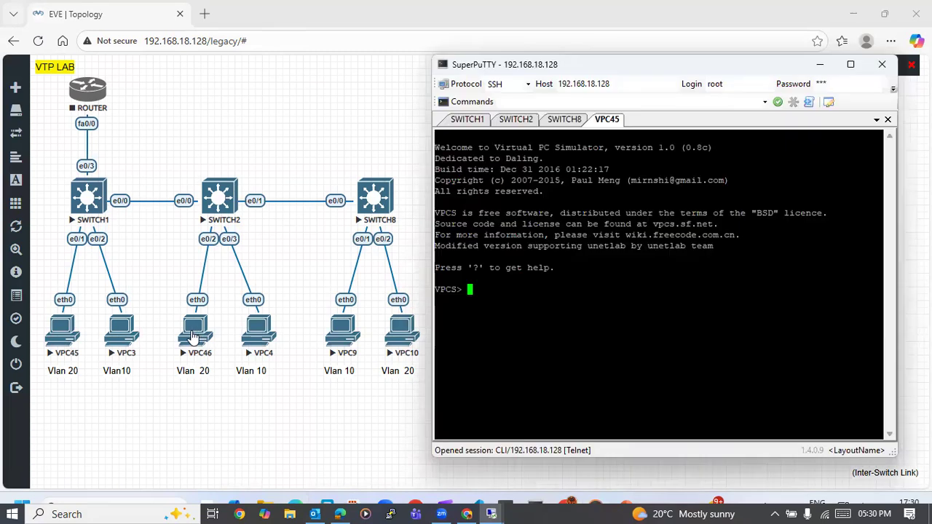
- Open console sessions for VPC46 and VPC4, the two PCs attached to SWITCH2
{"action": "left_click", "coordinate": [193, 336]}
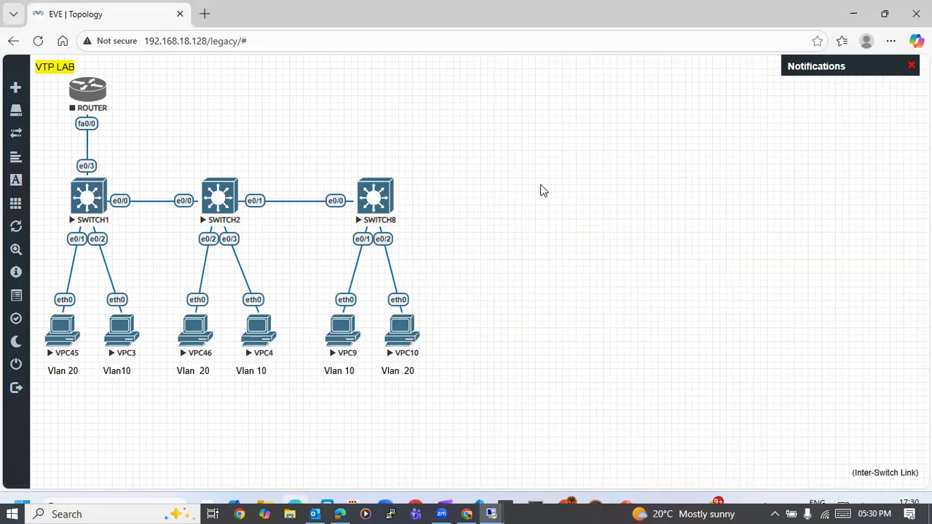
{"action": "left_click", "coordinate": [187, 335]}
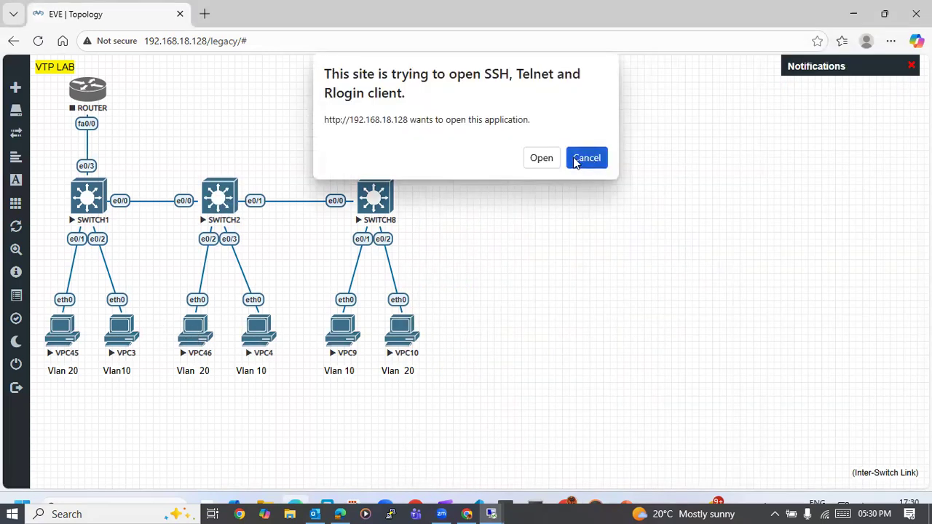
{"action": "left_click", "coordinate": [550, 161]}
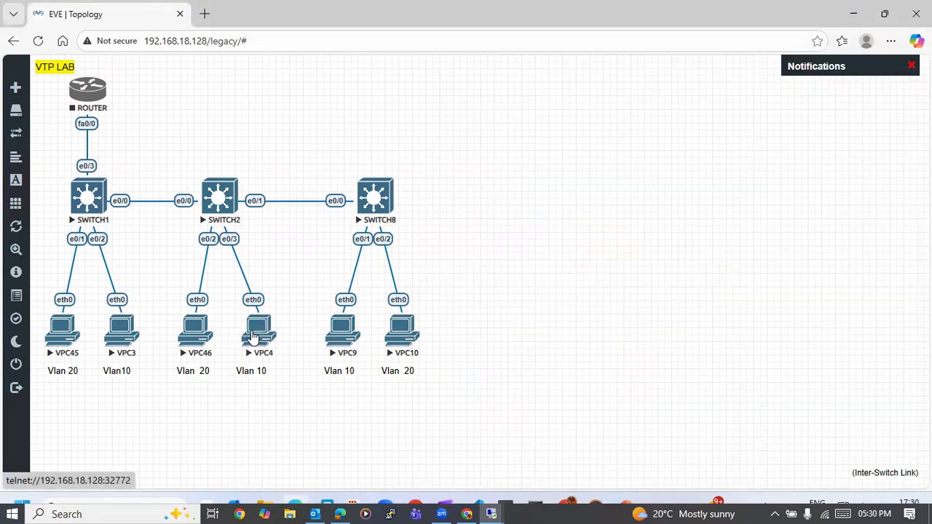
{"action": "left_click", "coordinate": [258, 330]}
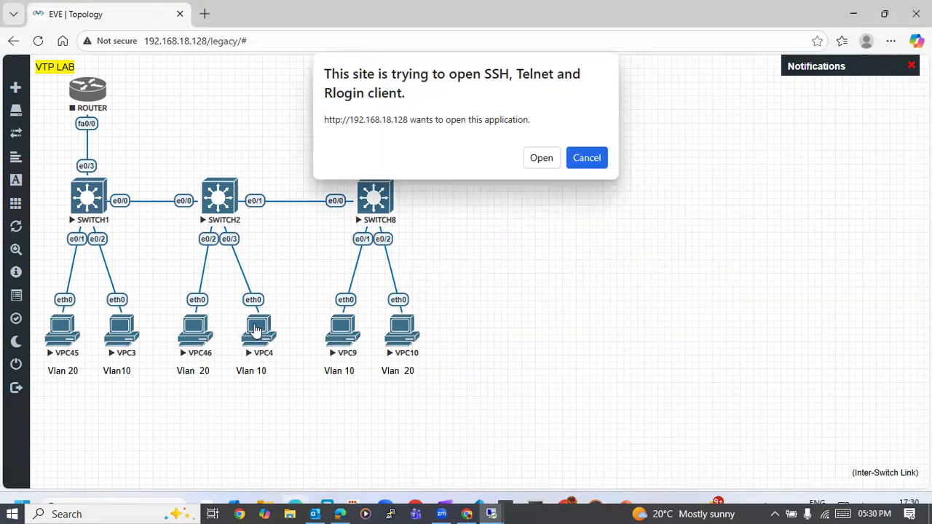
{"action": "left_click", "coordinate": [553, 159]}
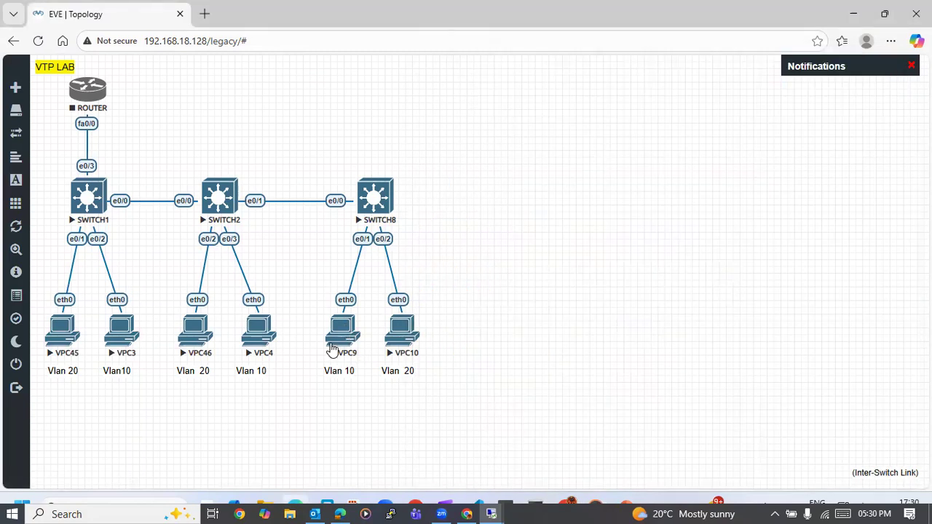
- Open console sessions for VPC9 and VPC10, the two PCs attached to SWITCH8
{"action": "left_click", "coordinate": [341, 334]}
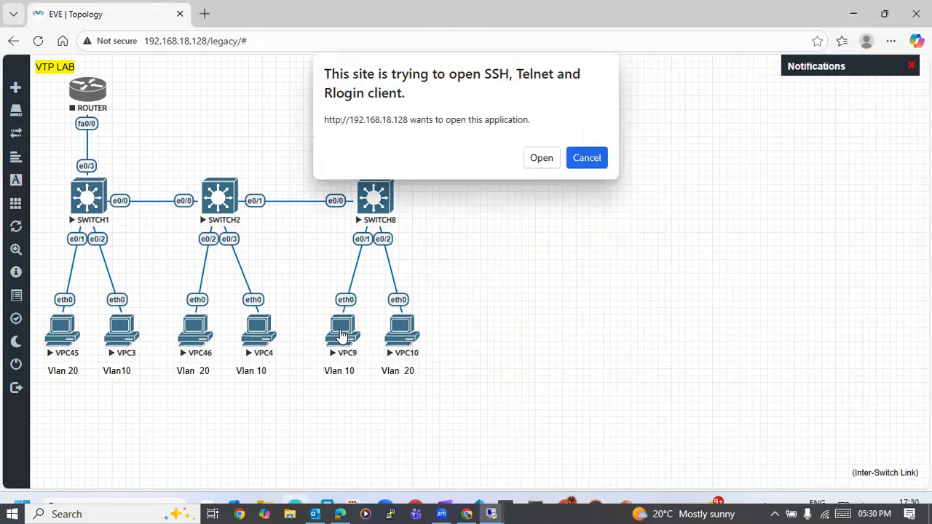
{"action": "left_click", "coordinate": [544, 162]}
{"action": "left_click", "coordinate": [406, 334]}
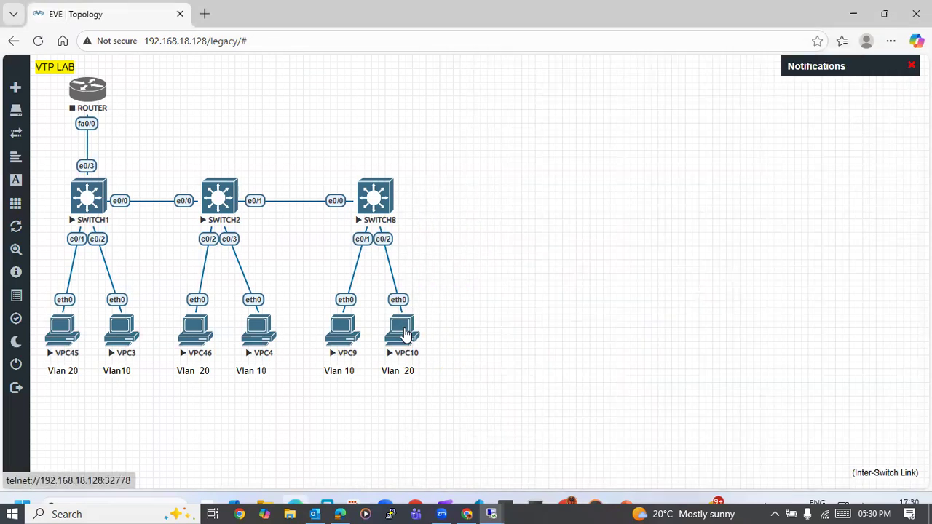
{"action": "left_click", "coordinate": [540, 163]}
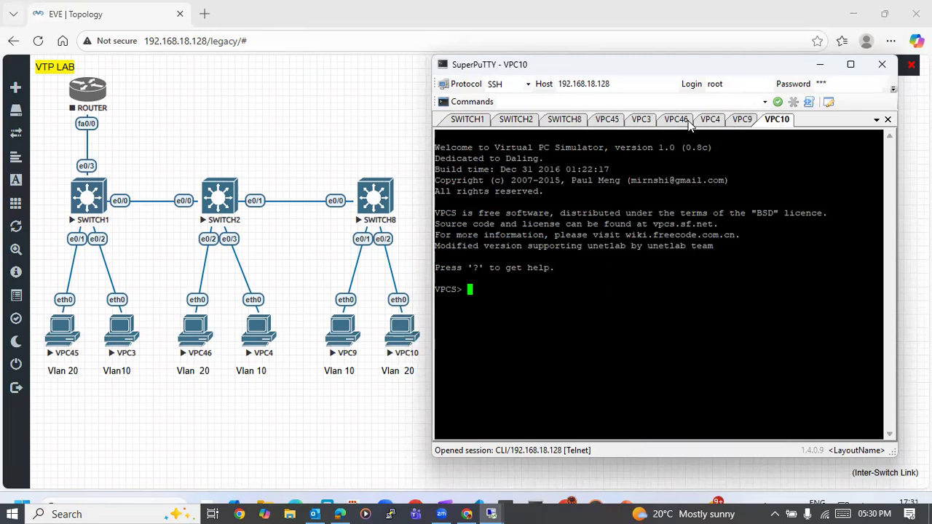
- Place the VPC46 session next to VPC45, and bring the separately docked VPC9 and SWITCH1 sessions back into the main session group
{"action": "left_click_drag", "start_coordinate": [676, 120], "coordinate": [639, 125]}
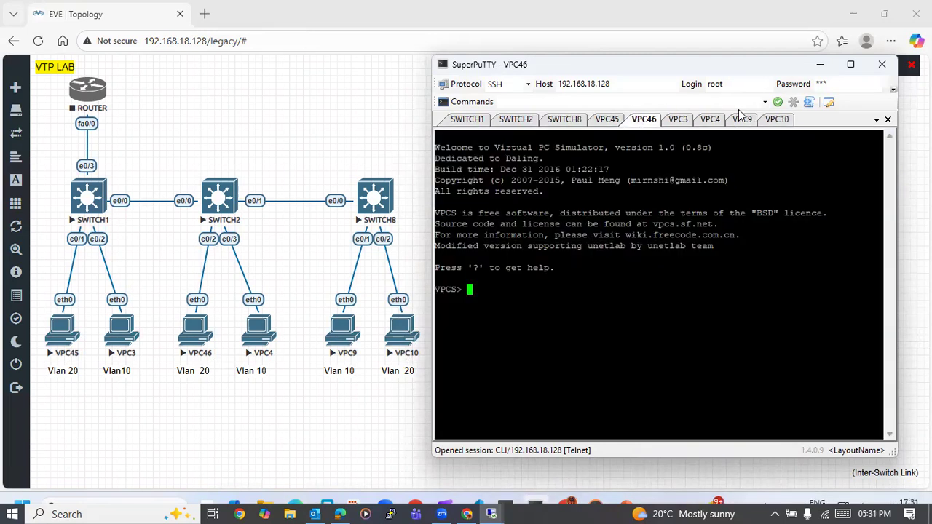
{"action": "left_click_drag", "start_coordinate": [736, 122], "coordinate": [665, 128]}
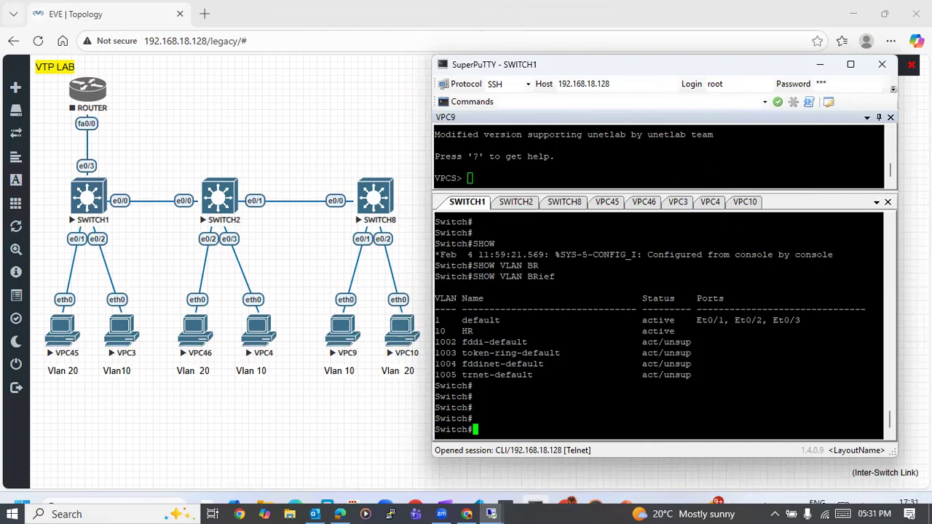
{"action": "left_click_drag", "start_coordinate": [466, 201], "coordinate": [668, 145]}
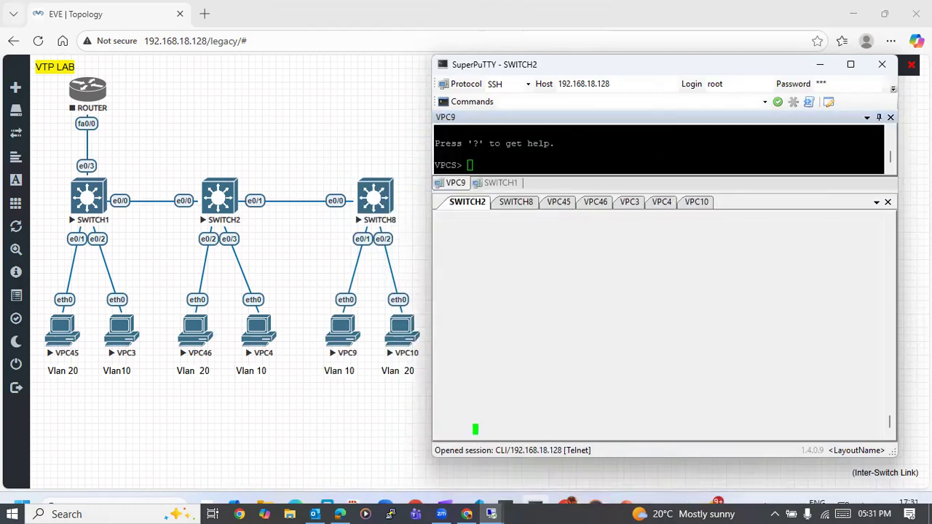
{"action": "left_click_drag", "start_coordinate": [658, 185], "coordinate": [664, 150]}
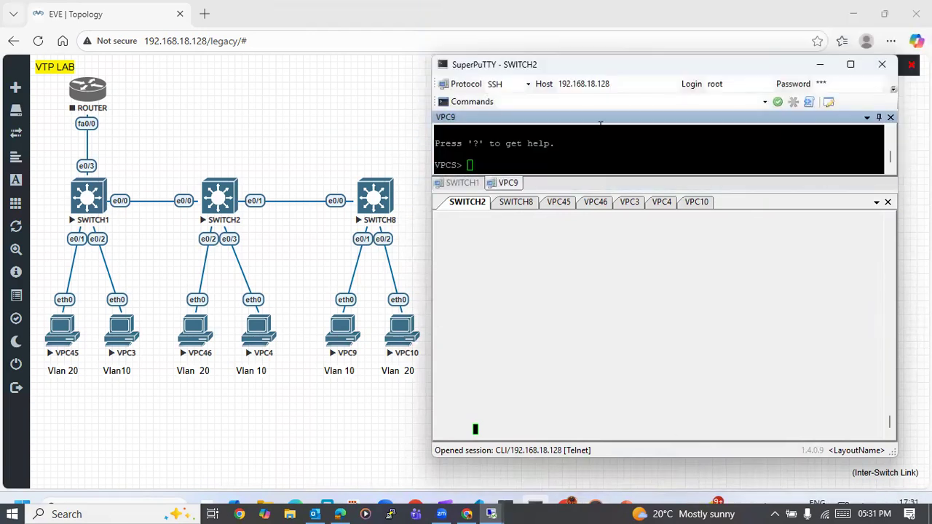
{"action": "left_click", "coordinate": [600, 123]}
{"action": "mouse_move", "coordinate": [655, 188]}
{"action": "left_mouse_down"}
{"action": "mouse_move", "coordinate": [655, 142]}
{"action": "mouse_move", "coordinate": [668, 150]}
{"action": "left_mouse_up"}
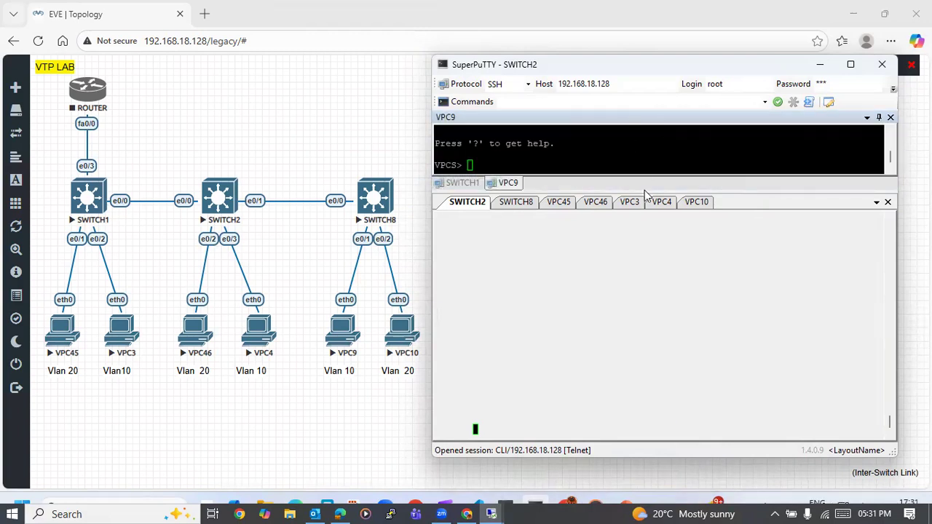
{"action": "left_click_drag", "start_coordinate": [660, 203], "coordinate": [657, 209]}
{"action": "left_click_drag", "start_coordinate": [661, 256], "coordinate": [669, 318]}
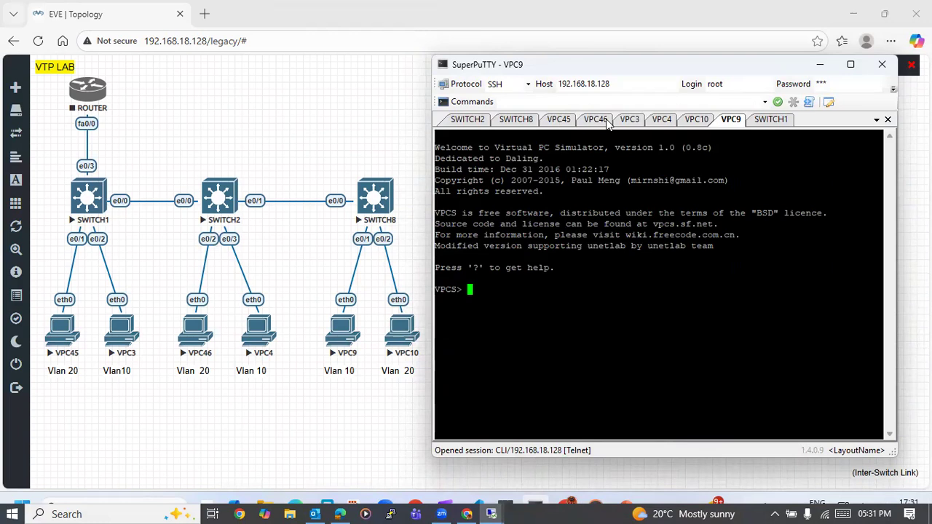
- Reorder the sessions so VPC10 directly follows VPC46, grouping the three VLAN 20 PCs, with VPC9 kept after VPC4
{"action": "left_click_drag", "start_coordinate": [732, 124], "coordinate": [628, 124]}
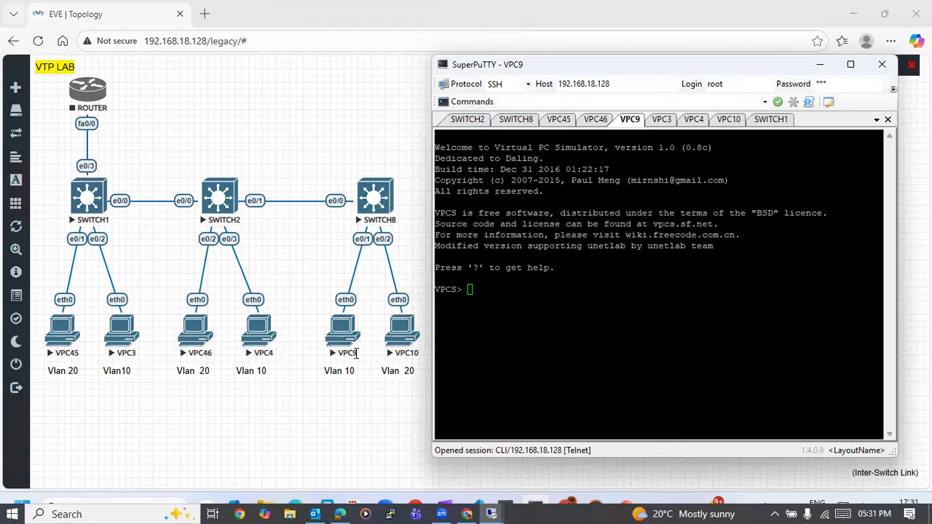
{"action": "left_click", "coordinate": [670, 104]}
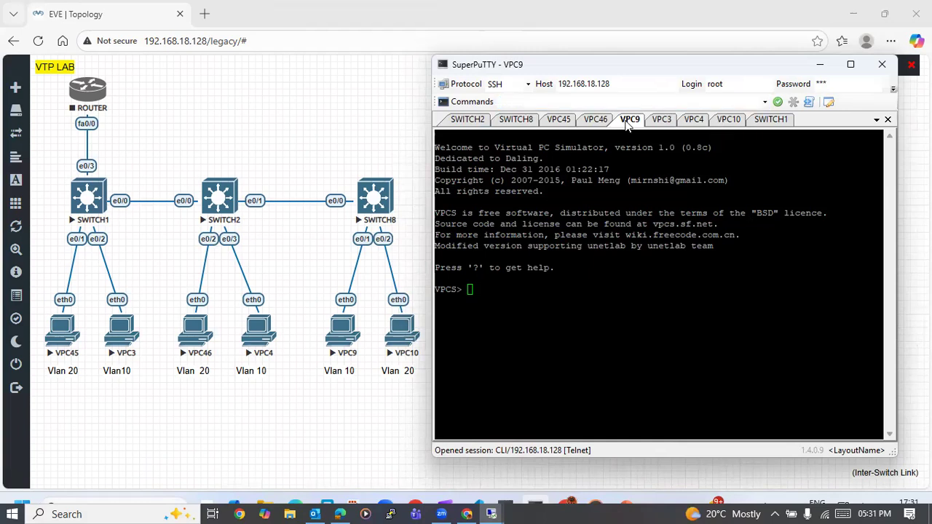
{"action": "left_click_drag", "start_coordinate": [730, 124], "coordinate": [732, 124]}
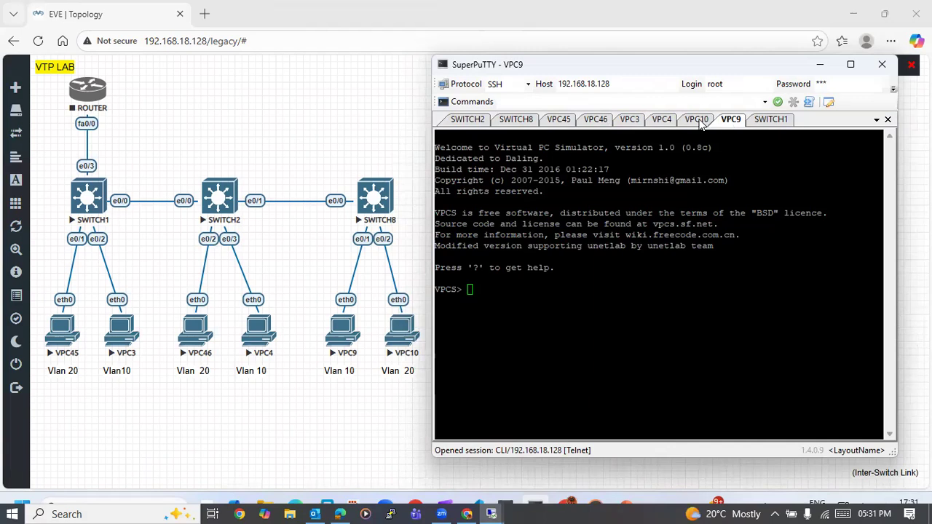
{"action": "left_click_drag", "start_coordinate": [700, 124], "coordinate": [632, 124]}
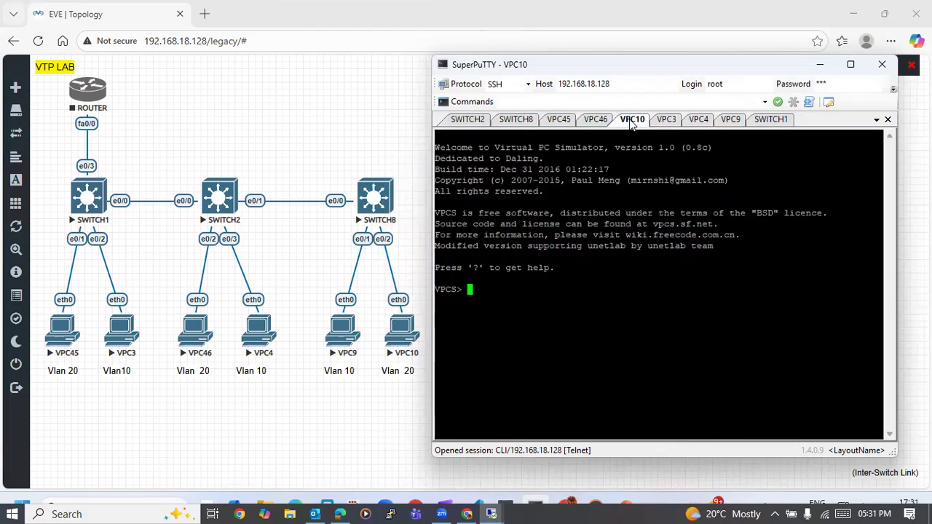
- Assign the address 20.1.1.1/24 to VPC45 with the ip command, copying the command text for reuse on the other PCs
{"action": "left_click", "coordinate": [555, 126]}
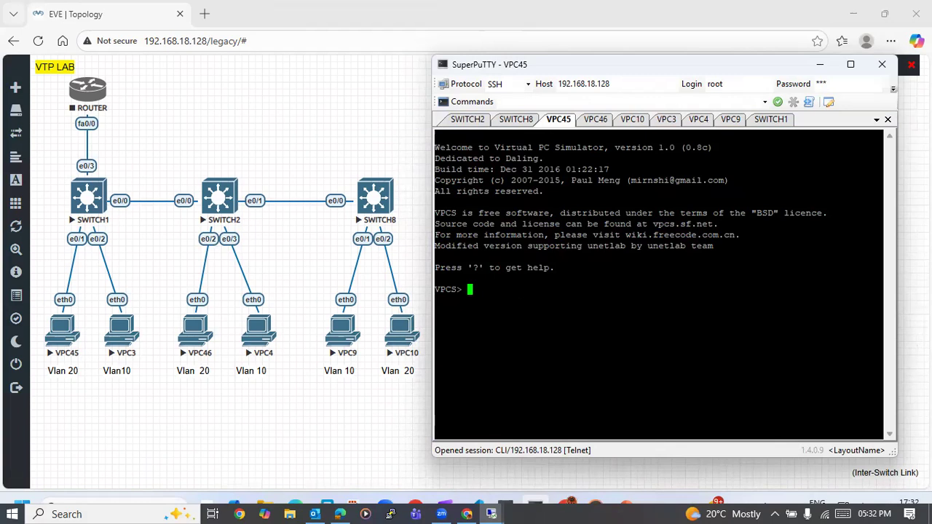
{"action": "type", "text": "IP 10"}
{"action": "key", "text": "BackSpace"}
{"action": "key", "text": "BackSpace"}
{"action": "key", "text": "BackSpace"}
{"action": "key", "text": "BackSpace"}
{"action": "key", "text": "BackSpace"}
{"action": "type", "text": "ip 20.1.1.1/24"}
{"action": "left_click_drag", "start_coordinate": [582, 290], "coordinate": [470, 289]}
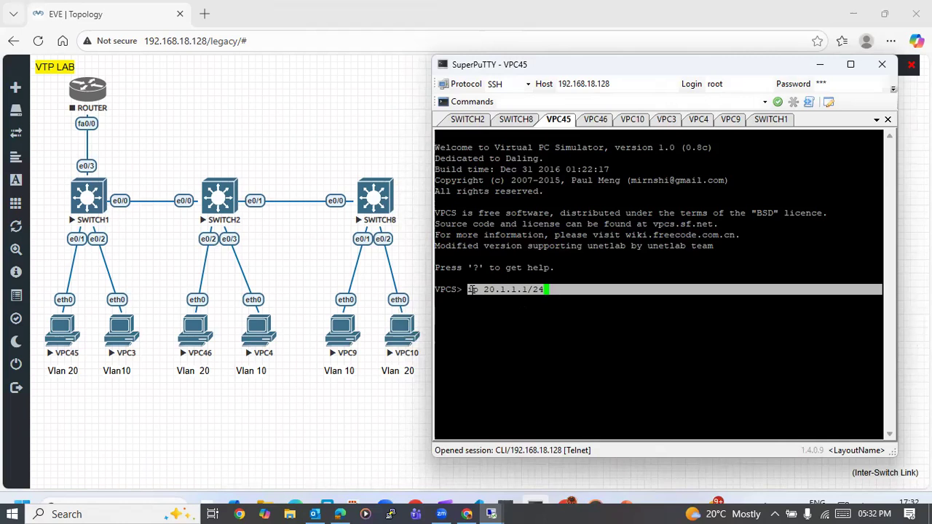
{"action": "key", "text": "Return"}
{"action": "key", "text": "Return"}
{"action": "left_click", "coordinate": [471, 289]}
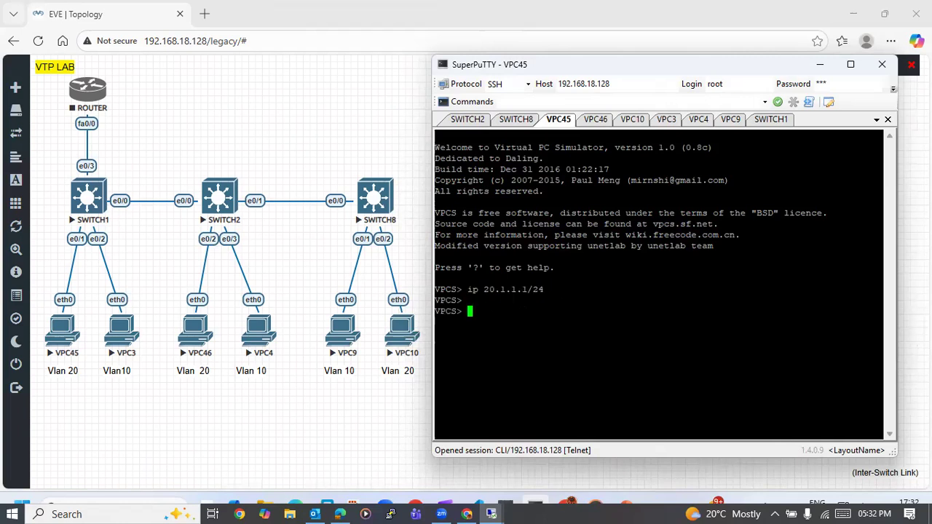
{"action": "key", "text": "Up"}
{"action": "key", "text": "Return"}
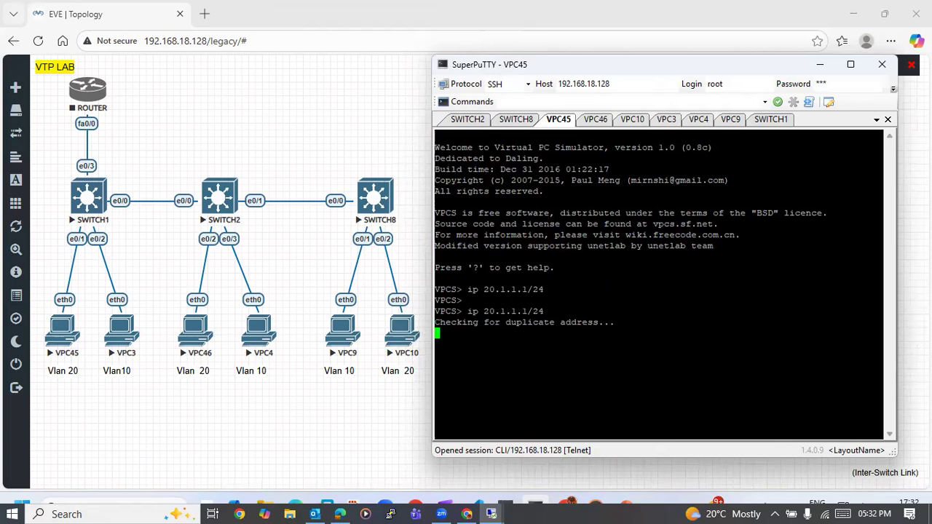
- Reuse the copied ip command on VPC46 and edit it to assign the address 20.1.1.2/24
{"action": "left_click", "coordinate": [597, 120]}
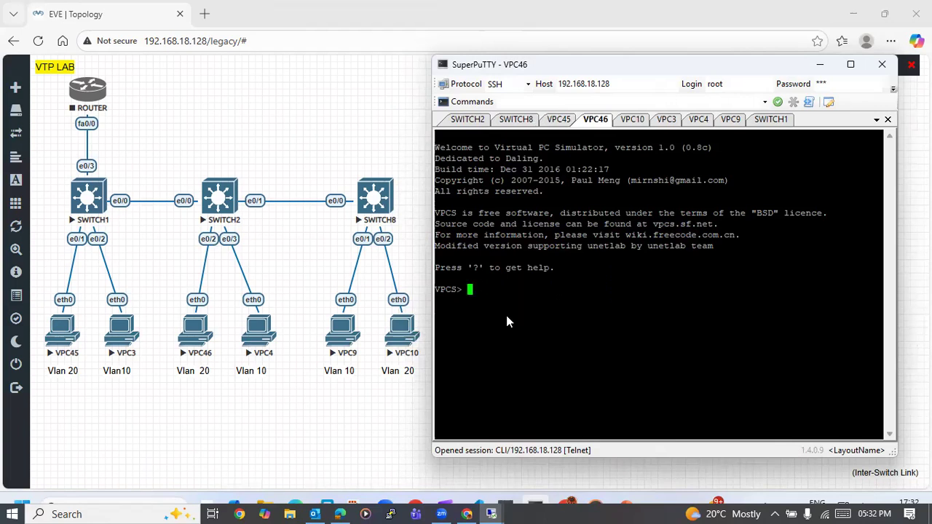
{"action": "right_click", "coordinate": [507, 316]}
{"action": "key", "text": "Up"}
{"action": "key", "text": "Left"}
{"action": "key", "text": "Left"}
{"action": "key", "text": "BackSpace"}
{"action": "key", "text": "Return"}
{"action": "key", "text": "Up"}
{"action": "key", "text": "Left"}
{"action": "key", "text": "Left"}
{"action": "key", "text": "Left"}
{"action": "type", "text": "2"}
{"action": "key", "text": "Return"}
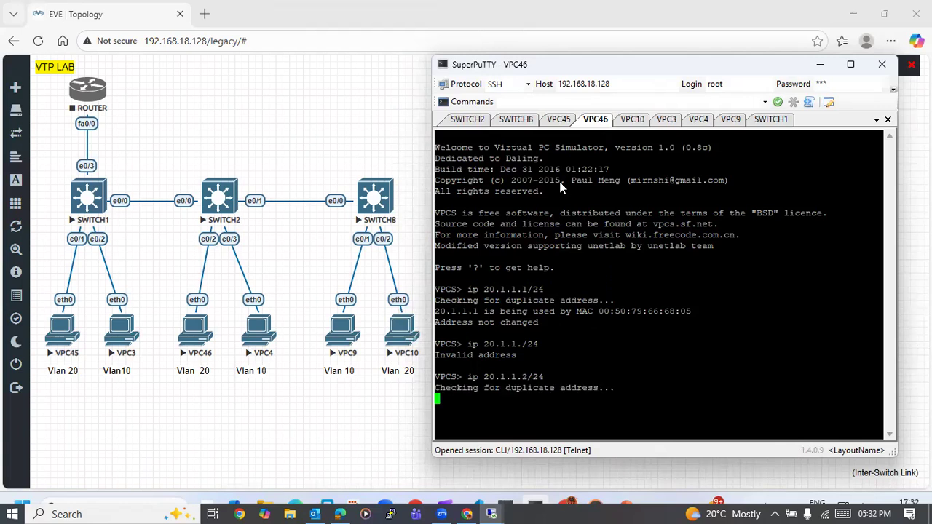
- Reuse the copied ip command on VPC10 and edit it to assign the address 20.1.1.3/24
{"action": "left_click", "coordinate": [633, 120]}
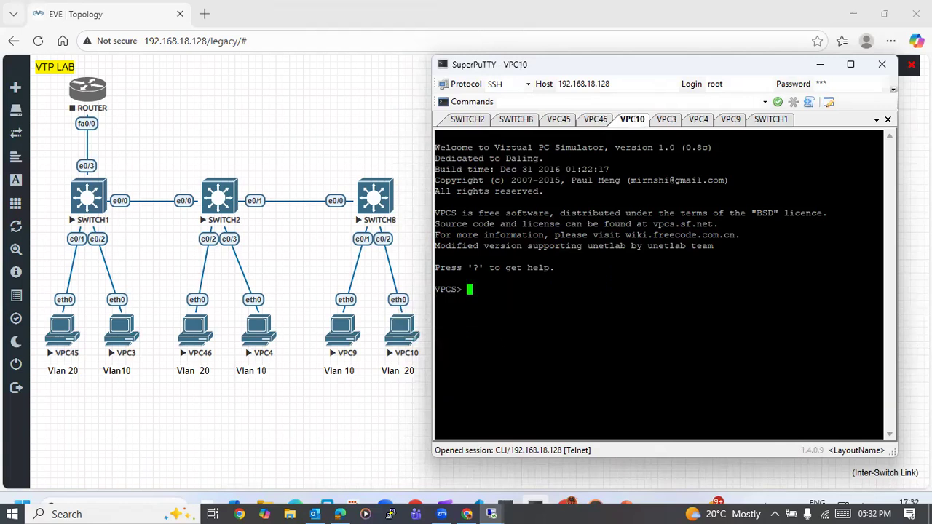
{"action": "type", "text": "ip 20.1.1.1/24"}
{"action": "key", "text": "Up"}
{"action": "key", "text": "Left"}
{"action": "key", "text": "Left"}
{"action": "key", "text": "Left"}
{"action": "key", "text": "BackSpace"}
{"action": "type", "text": "3"}
{"action": "key", "text": "Return"}
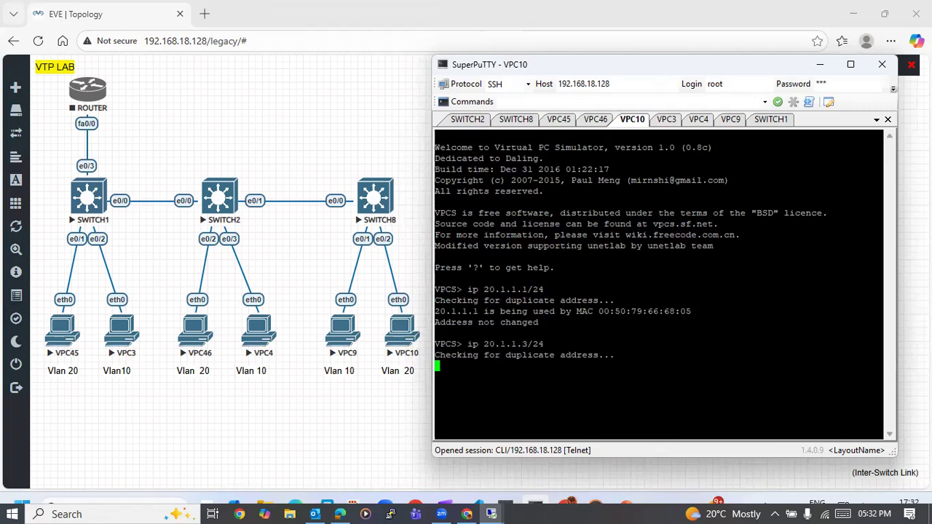
- Assign the address 10.1.1.1/24 to VPC3 with the ip command, copying the command text for the other VLAN 10 PCs
{"action": "left_click", "coordinate": [668, 120]}
{"action": "type", "text": "ip "}
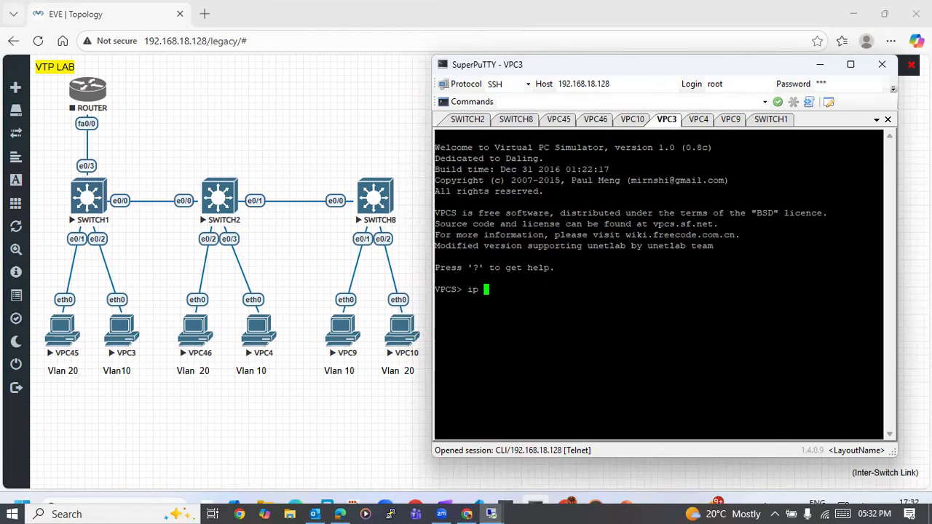
{"action": "type", "text": "10.1.1.1/24"}
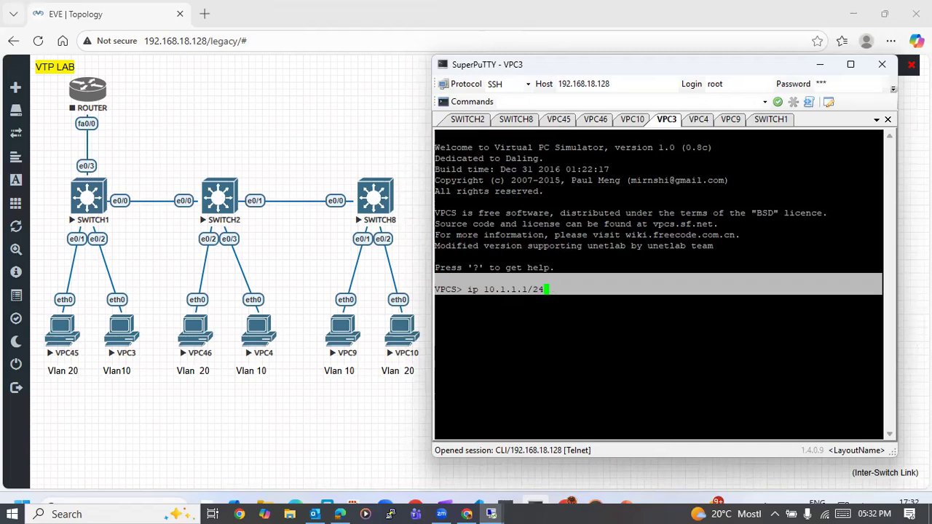
{"action": "left_click_drag", "start_coordinate": [468, 289], "coordinate": [549, 289]}
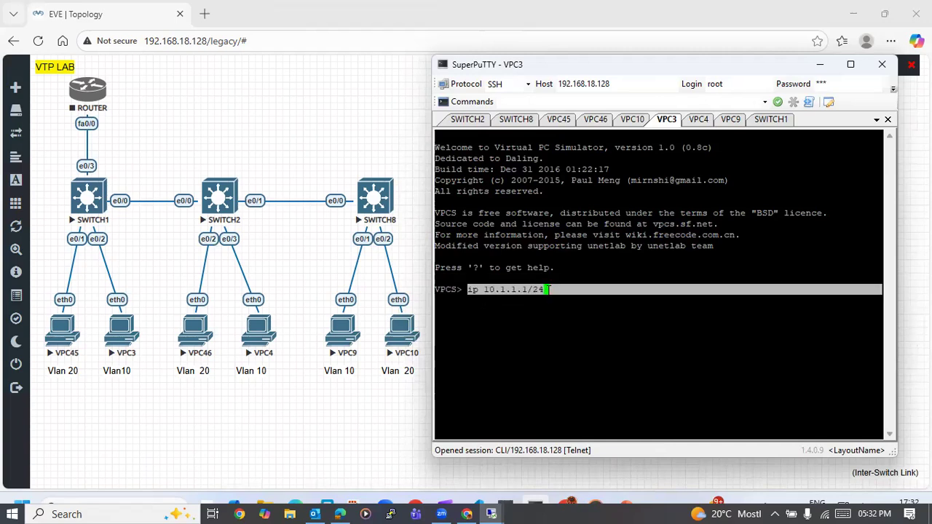
{"action": "right_click", "coordinate": [550, 290]}
{"action": "key", "text": "Return"}
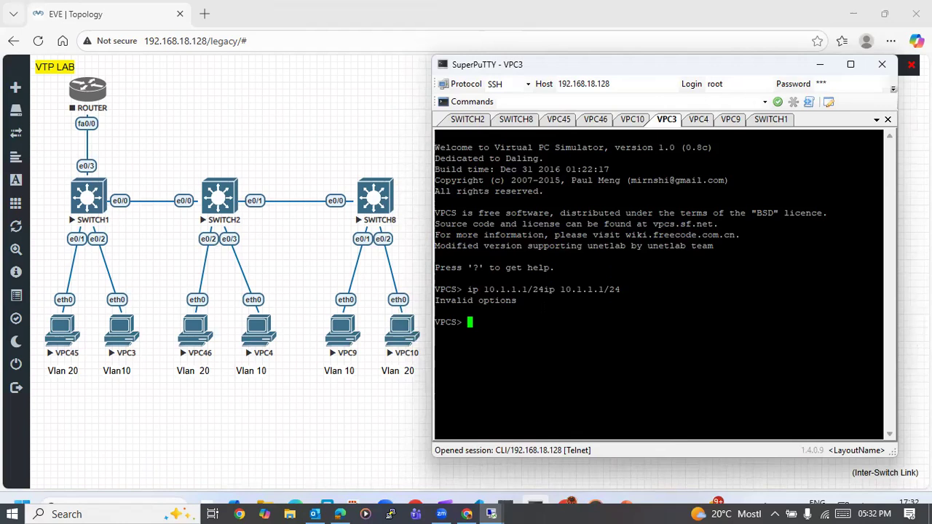
{"action": "type", "text": "ip 10.1.1.1/24"}
{"action": "key", "text": "Return"}
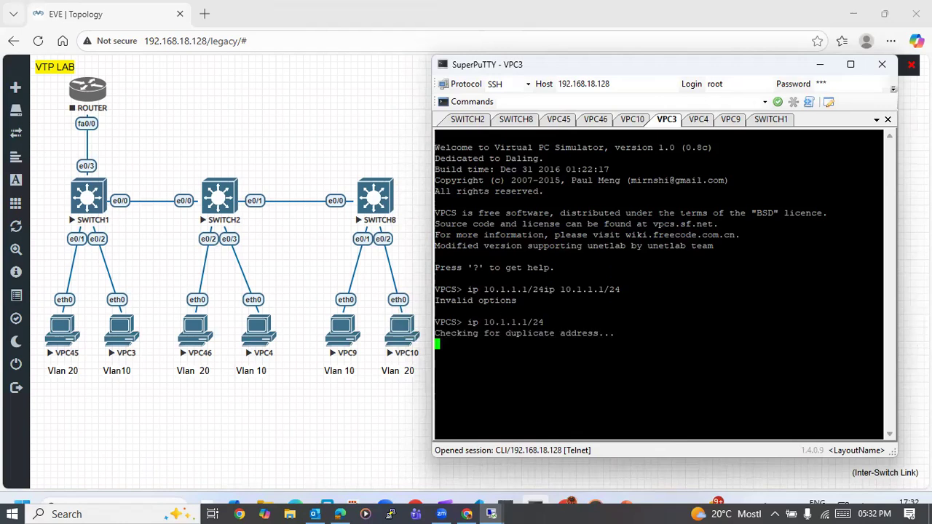
- Reuse the copied ip command on VPC4 and edit it to assign the address 10.1.1.2/24
{"action": "left_click", "coordinate": [700, 121]}
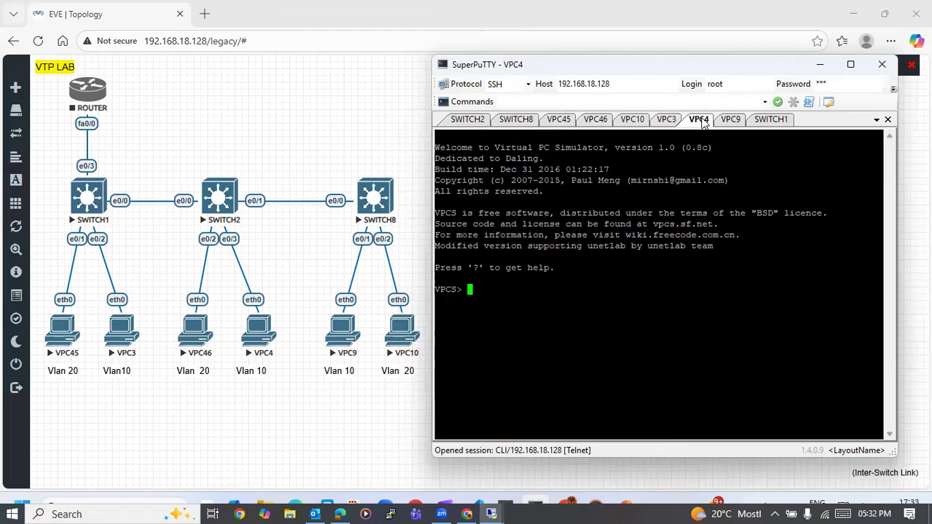
{"action": "type", "text": "ip 10.1.1.1/24"}
{"action": "key", "text": "Return"}
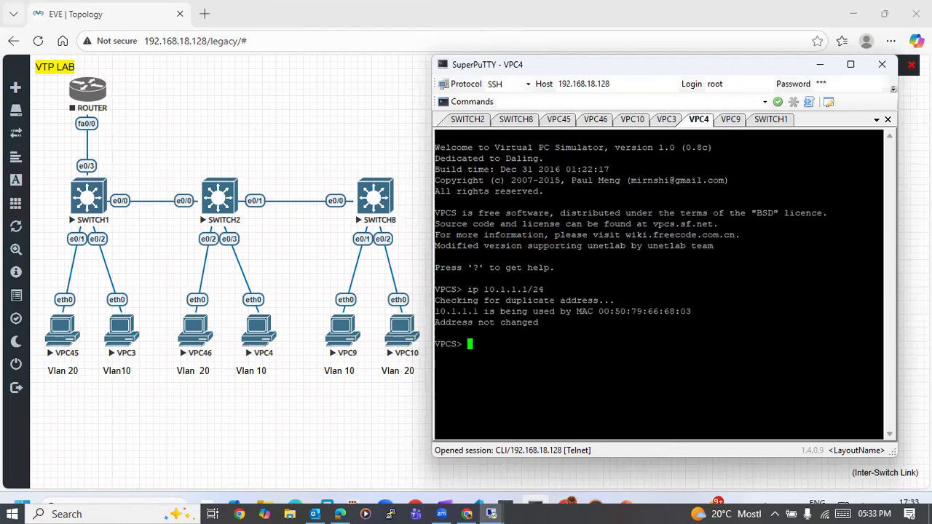
{"action": "key", "text": "Up"}
{"action": "key", "text": "Left"}
{"action": "key", "text": "Left"}
{"action": "key", "text": "Left"}
{"action": "key", "text": "BackSpace"}
{"action": "type", "text": "2"}
{"action": "key", "text": "Return"}
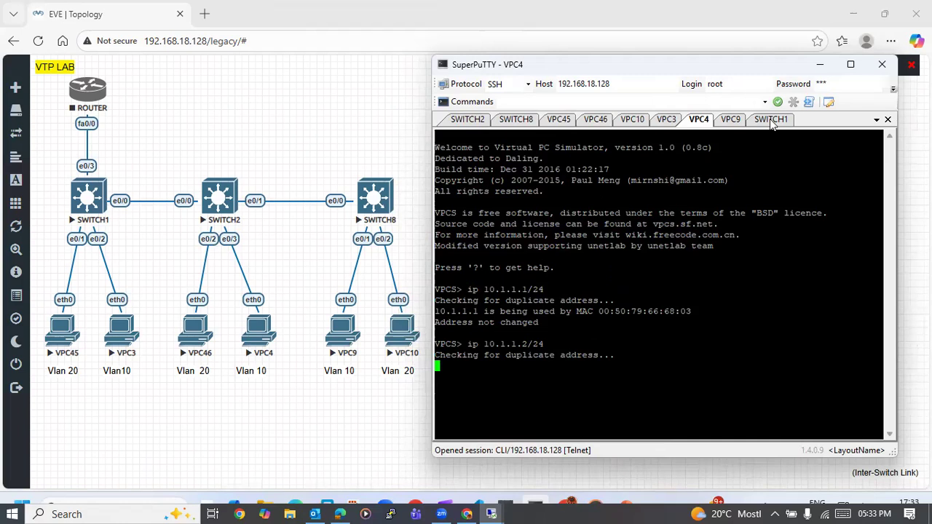
- Switch to VPC9's console and assign it the address 10.1.1.3/24 with the ip command
{"action": "left_click", "coordinate": [731, 120]}
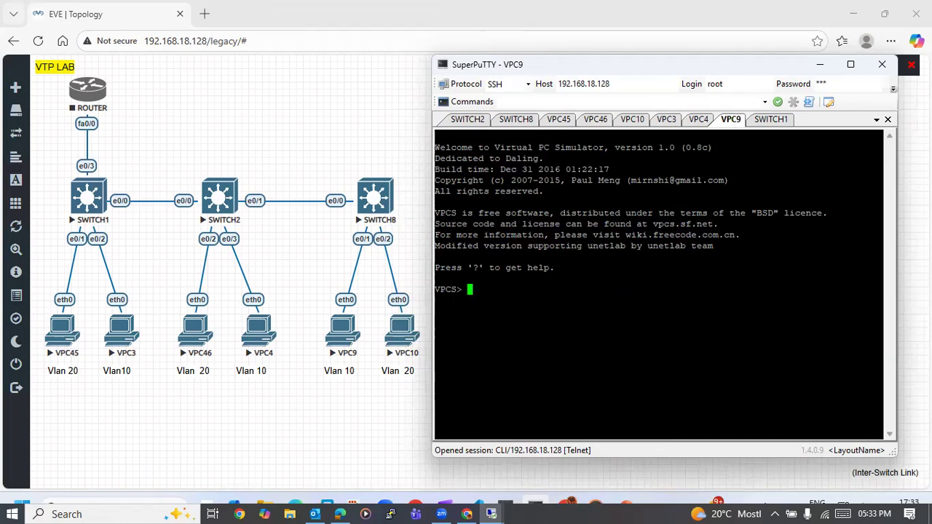
{"action": "double_click", "coordinate": [593, 224]}
{"action": "left_click", "coordinate": [592, 224]}
{"action": "key", "text": "Return"}
{"action": "key", "text": "Return"}
{"action": "type", "text": "ip 10."}
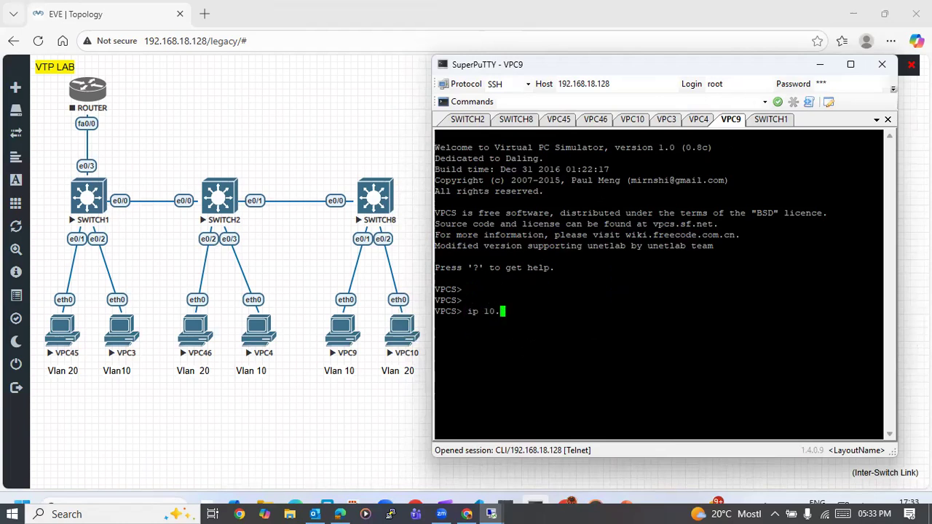
{"action": "type", "text": "1.1.3/24"}
{"action": "key", "text": "Return"}
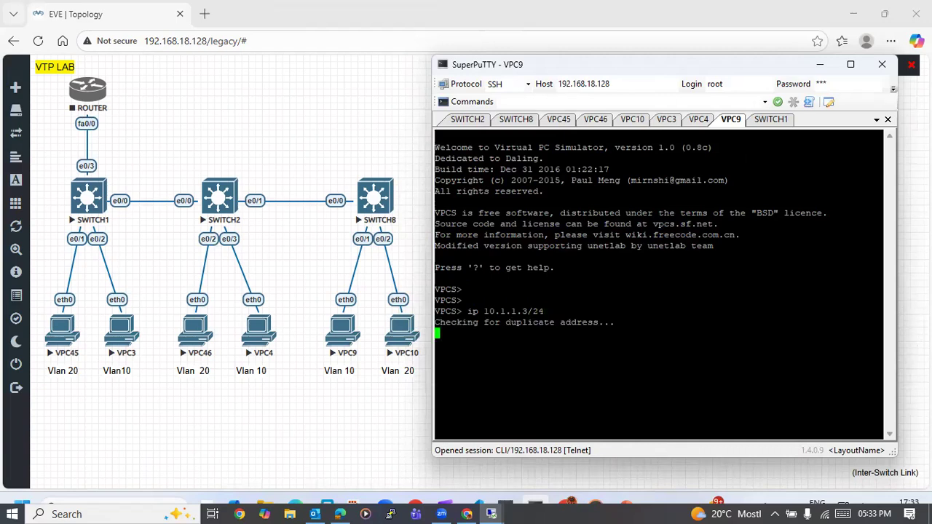
- Check the address assignments on the VLAN 10 PCs by viewing the VPC4, VPC9 and VPC3 consoles
{"action": "left_click", "coordinate": [699, 121]}
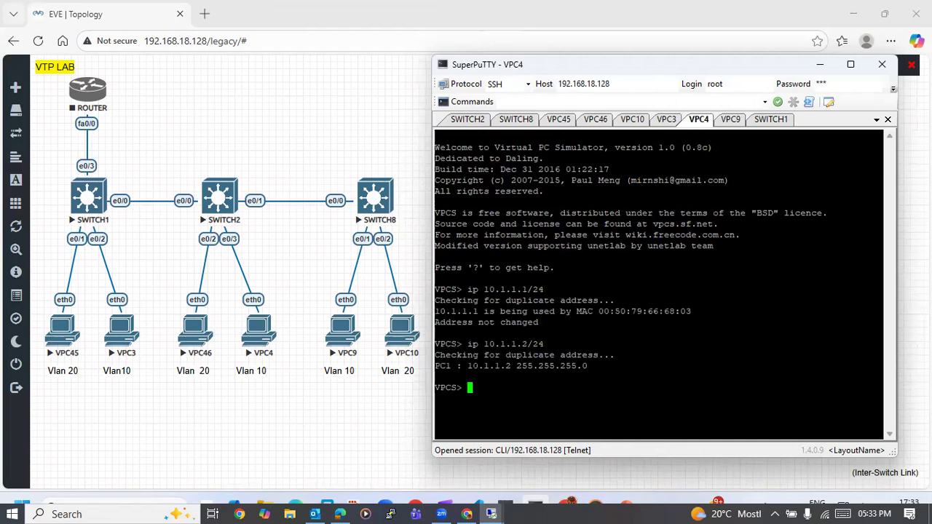
{"action": "left_click", "coordinate": [731, 120]}
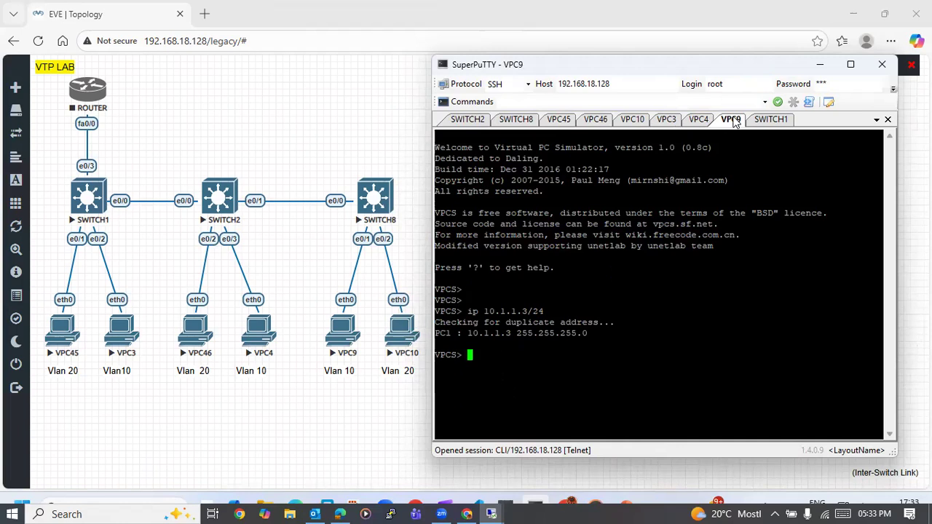
{"action": "left_click", "coordinate": [667, 123]}
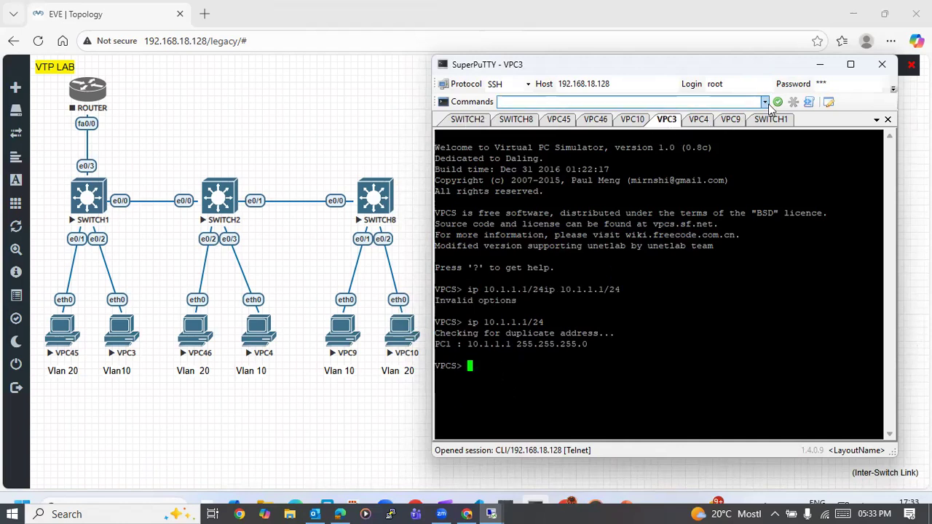
- Place the SWITCH1 console ahead of SWITCH2 in the session order and enter global configuration mode on it
{"action": "left_click_drag", "start_coordinate": [774, 122], "coordinate": [512, 116]}
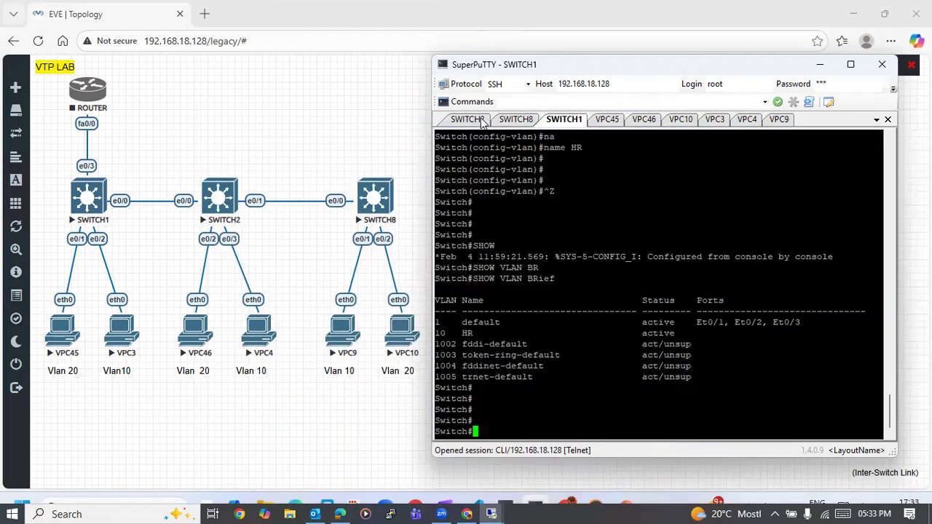
{"action": "left_click_drag", "start_coordinate": [580, 120], "coordinate": [469, 124]}
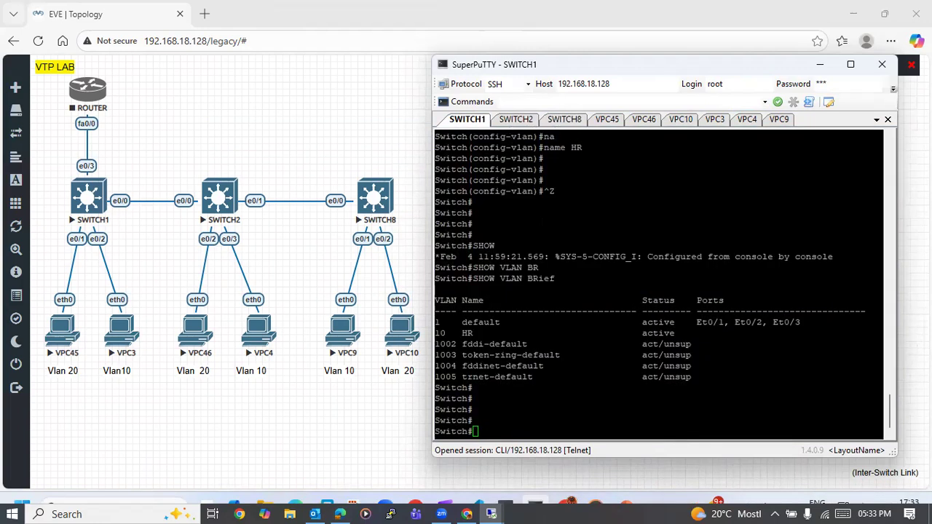
{"action": "key", "text": "Return"}
{"action": "key", "text": "Return"}
{"action": "key", "text": "Return"}
{"action": "key", "text": "Return"}
{"action": "type", "text": "cong"}
{"action": "key", "text": "Return"}
{"action": "type", "text": "cof"}
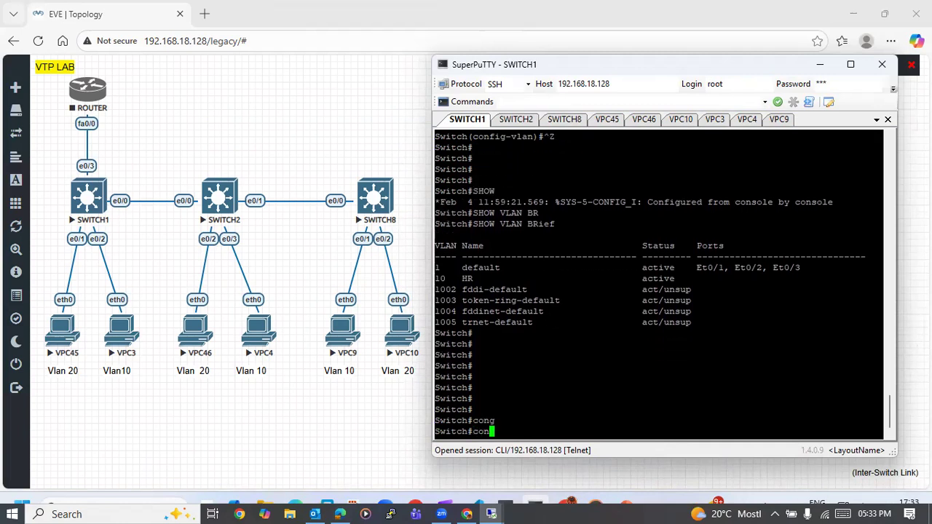
{"action": "key", "text": "Return"}
{"action": "type", "text": "conf"}
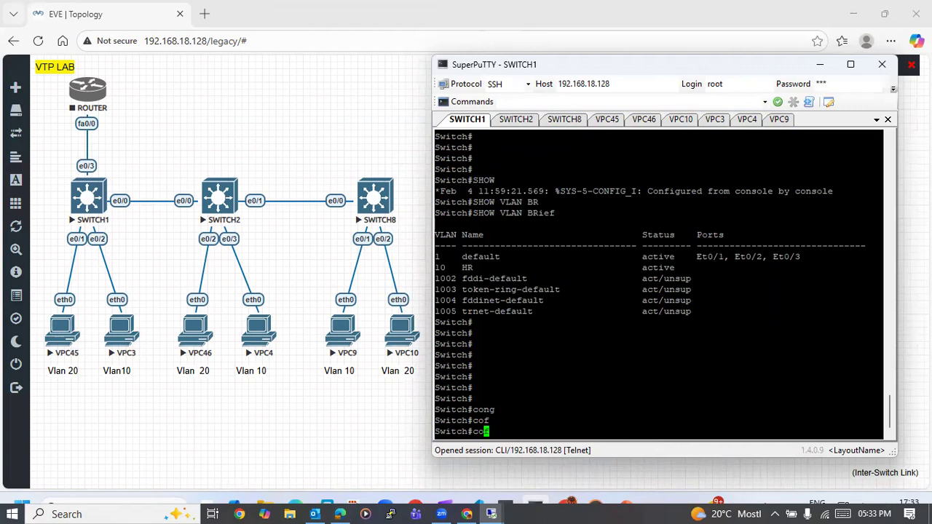
{"action": "key", "text": "Return"}
{"action": "type", "text": "configure"}
{"action": "key", "text": "Tab"}
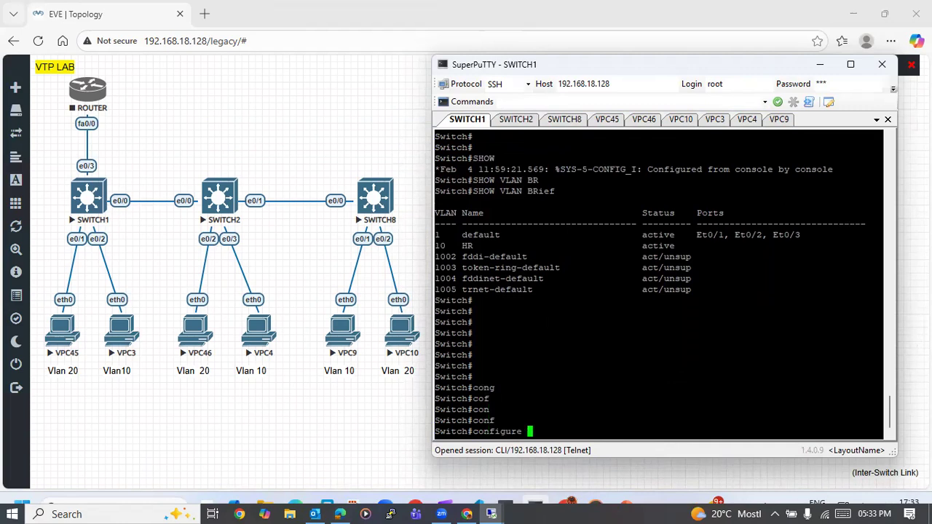
{"action": "key", "text": "Return"}
{"action": "key", "text": "Return"}
{"action": "key", "text": "Return"}
- Open interface e0/1 on SWITCH1 for configuration and set it to switchport mode access
{"action": "type", "text": "in"}
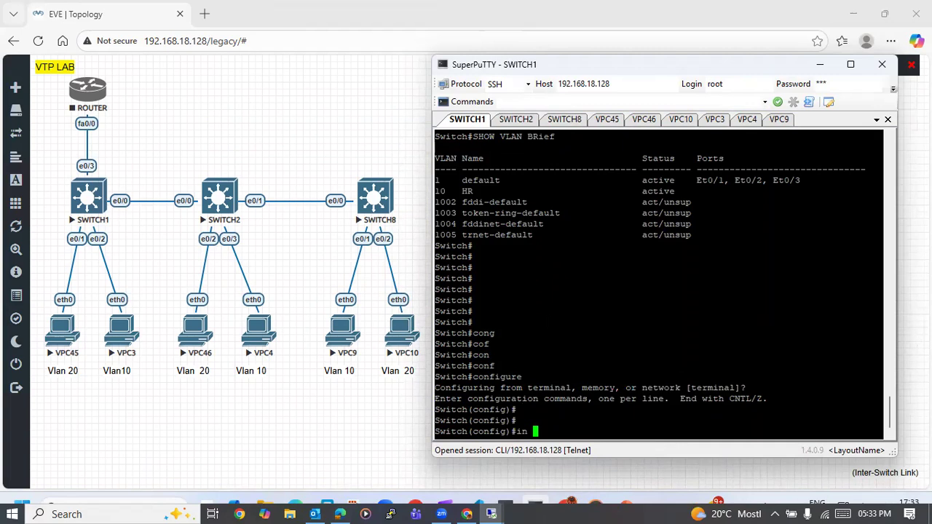
{"action": "key", "text": "BackSpace"}
{"action": "type", "text": "t e0/1"}
{"action": "key", "text": "Return"}
{"action": "type", "text": "sw"}
{"action": "key", "text": "Tab"}
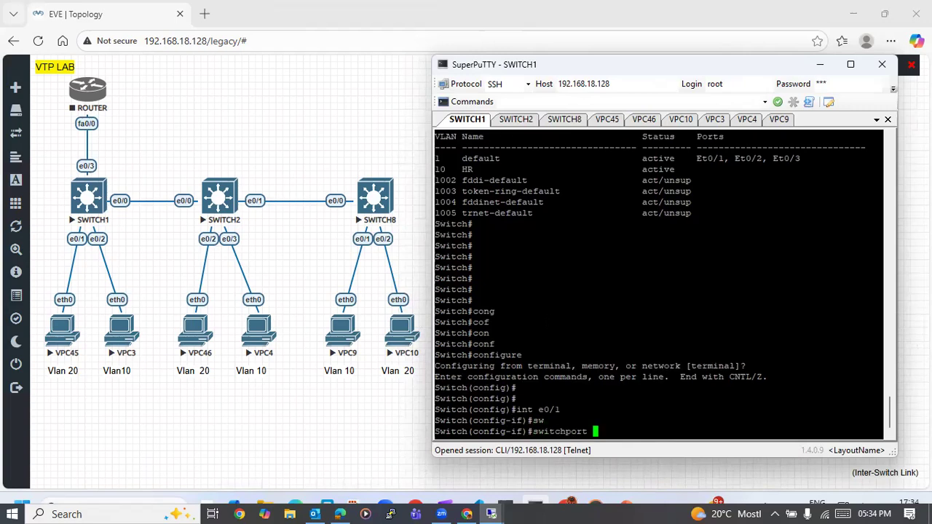
{"action": "type", "text": "mo"}
{"action": "key", "text": "Tab"}
{"action": "type", "text": "acc"}
{"action": "key", "text": "Tab"}
{"action": "key", "text": "Return"}
- Assign SWITCH1's interface e0/1 to VLAN 20 with switchport access vlan 20, reusing the previous command
{"action": "key", "text": "Up"}
{"action": "key", "text": "Left"}
{"action": "key", "text": "Left"}
{"action": "key", "text": "Left"}
{"action": "key", "text": "Left"}
{"action": "key", "text": "Left"}
{"action": "key", "text": "Left"}
{"action": "key", "text": "BackSpace"}
{"action": "key", "text": "BackSpace"}
{"action": "key", "text": "BackSpace"}
{"action": "key", "text": "BackSpace"}
{"action": "key", "text": "BackSpace"}
{"action": "key", "text": "Right"}
{"action": "key", "text": "Right"}
{"action": "key", "text": "Right"}
{"action": "key", "text": "Right"}
{"action": "key", "text": "Right"}
{"action": "key", "text": "Right"}
{"action": "type", "text": "vlan "}
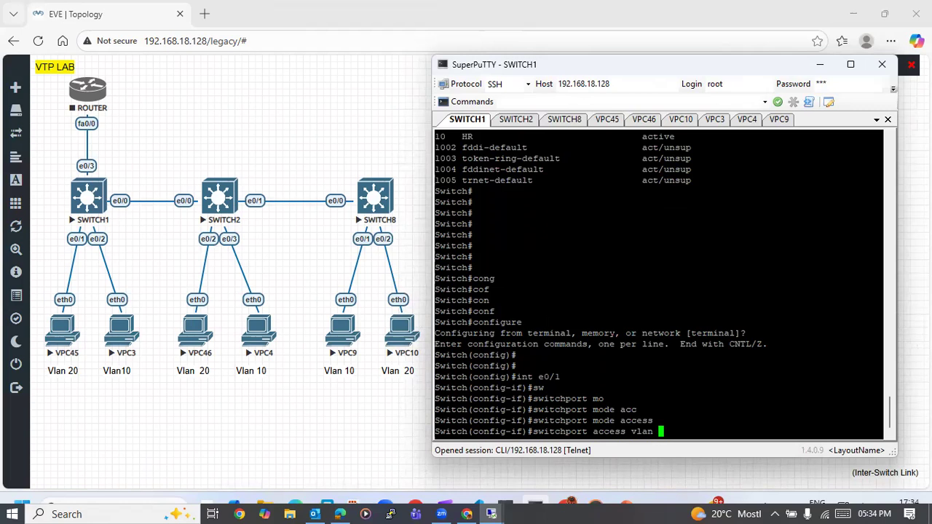
{"action": "type", "text": "20"}
{"action": "key", "text": "Return"}
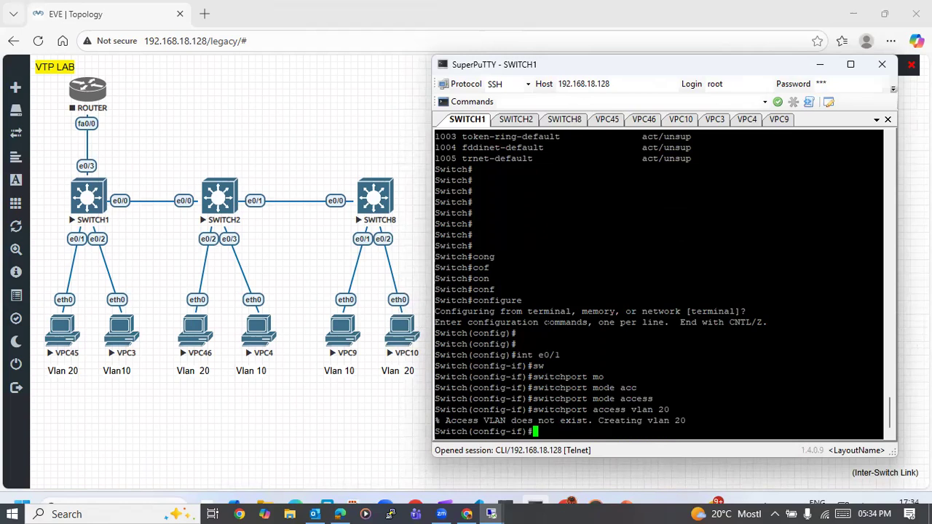
{"action": "key", "text": "Return"}
{"action": "key", "text": "Return"}
{"action": "key", "text": "Return"}
{"action": "key", "text": "Return"}
{"action": "key", "text": "Return"}
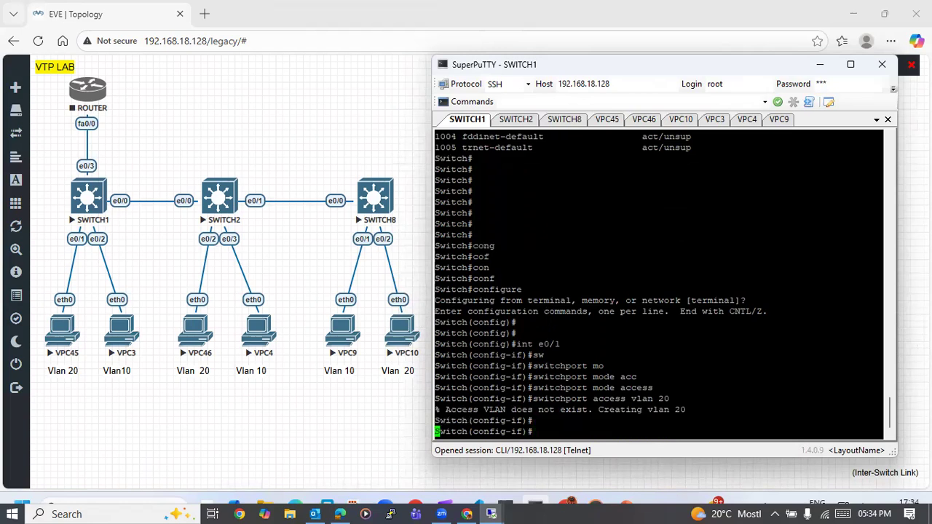
- Reuse the earlier commands to configure interface e0/2 on SWITCH1 and set it to switchport mode access
{"action": "key", "text": "Up"}
{"action": "key", "text": "Up"}
{"action": "key", "text": "Up"}
{"action": "key", "text": "Up"}
{"action": "key", "text": "Up"}
{"action": "key", "text": "Up"}
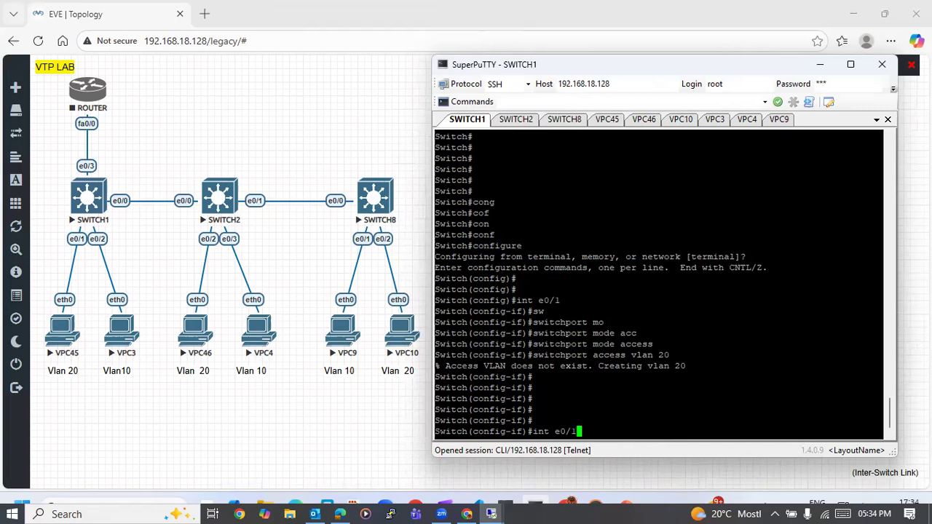
{"action": "key", "text": "BackSpace"}
{"action": "type", "text": "2"}
{"action": "key", "text": "Return"}
{"action": "key", "text": "Up"}
{"action": "key", "text": "Up"}
- Assign SWITCH1's interface e0/2 to VLAN 10 with switchport access vlan 10 and exit interface configuration
{"action": "key", "text": "Up"}
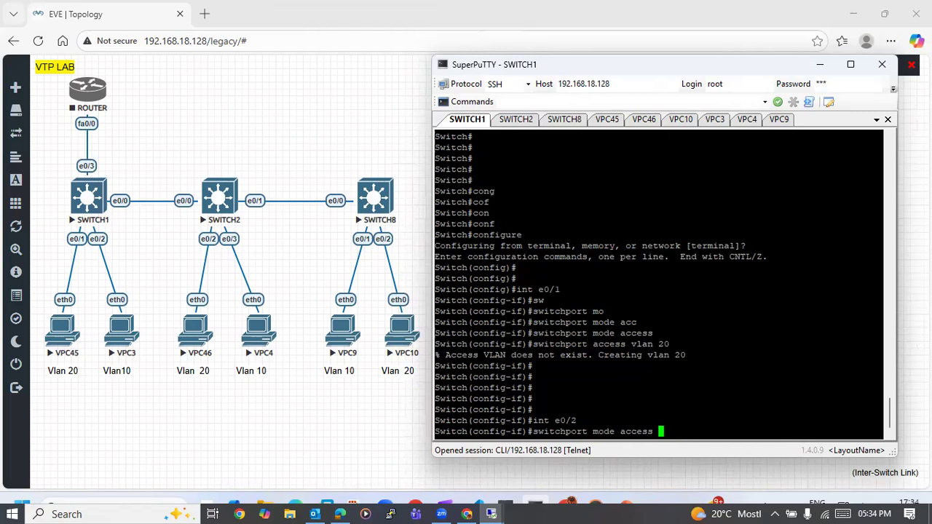
{"action": "key", "text": "Return"}
{"action": "key", "text": "Up"}
{"action": "key", "text": "Up"}
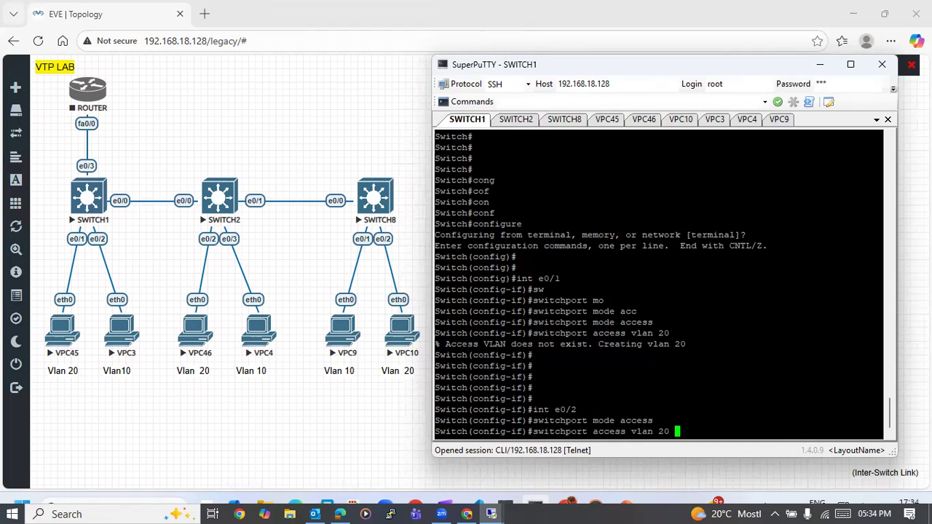
{"action": "key", "text": "BackSpace"}
{"action": "key", "text": "BackSpace"}
{"action": "key", "text": "BackSpace"}
{"action": "type", "text": "10"}
{"action": "key", "text": "Return"}
{"action": "key", "text": "Return"}
{"action": "key", "text": "Return"}
{"action": "key", "text": "Return"}
{"action": "type", "text": "exi"}
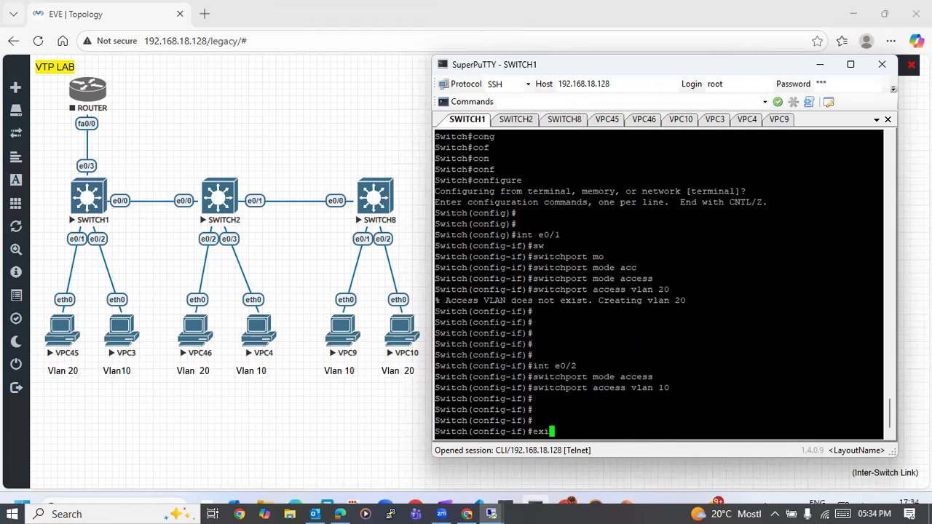
{"action": "key", "text": "Tab"}
- Enter VLAN 20's configuration on SWITCH1 and name the VLAN sales
{"action": "key", "text": "Return"}
{"action": "type", "text": "v"}
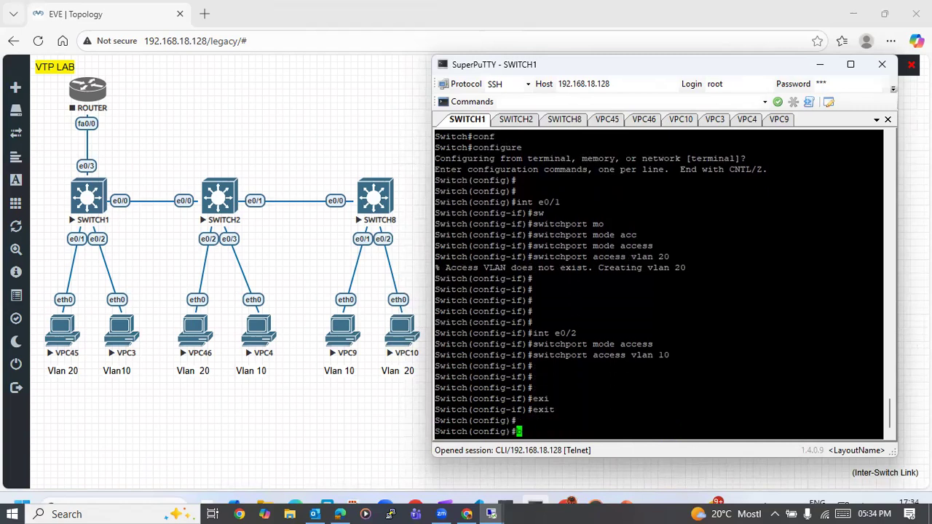
{"action": "type", "text": "lan 20"}
{"action": "key", "text": "Return"}
{"action": "type", "text": "name"}
{"action": "key", "text": "Tab"}
{"action": "type", "text": "sales"}
{"action": "key", "text": "Return"}
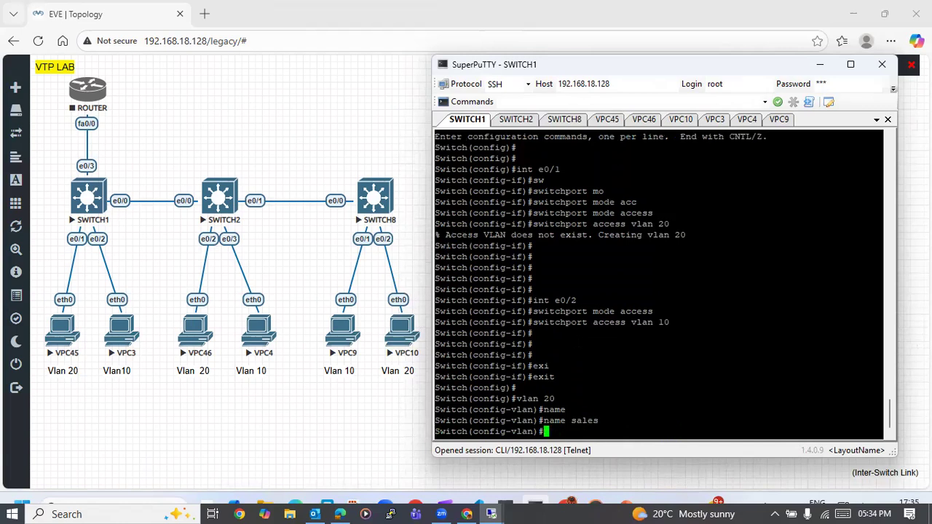
- Check the propagated VLANs in SWITCH2's console with show vlan brief
{"action": "left_click", "coordinate": [517, 121]}
{"action": "type", "text": "show vlan bvr"}
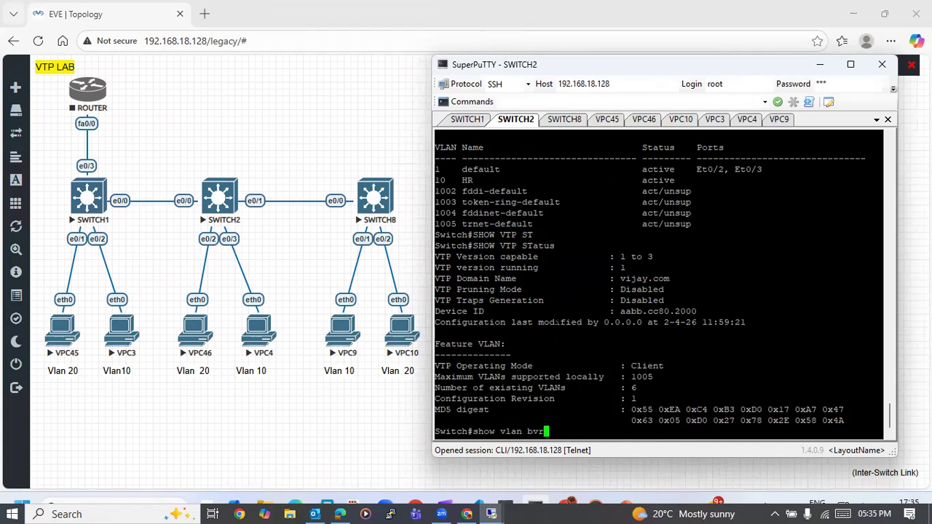
{"action": "key", "text": "Return"}
{"action": "type", "text": "show vlan br"}
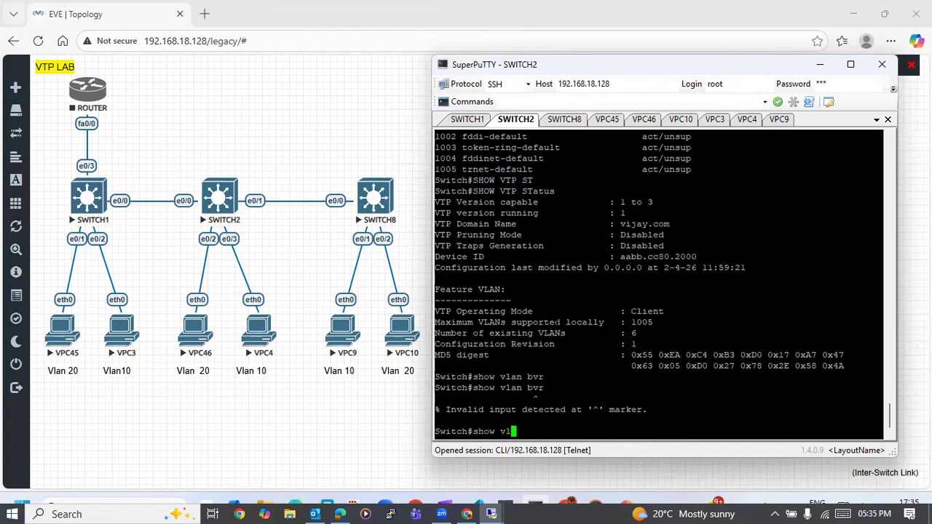
{"action": "key", "text": "Tab"}
{"action": "key", "text": "Return"}
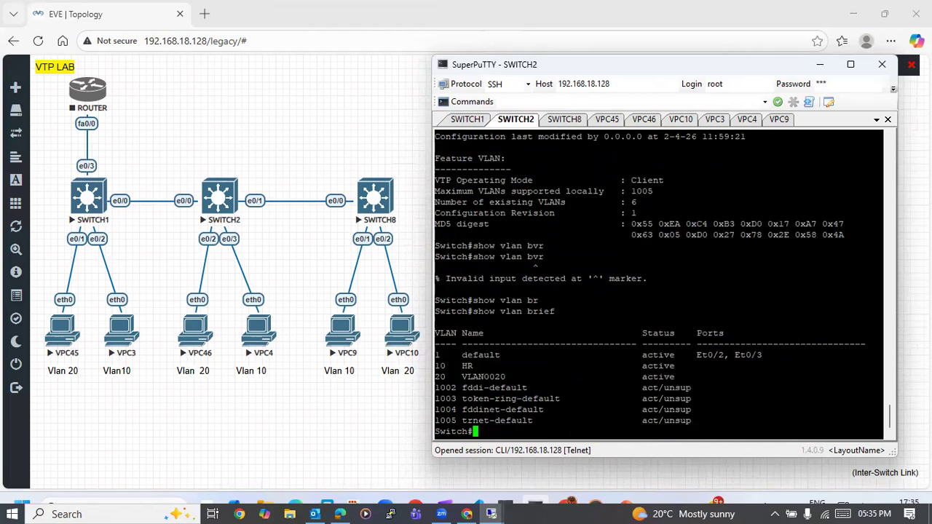
- Review the VLAN naming commands on SWITCH1, then list the VLANs on SWITCH2 again
{"action": "left_click", "coordinate": [459, 119]}
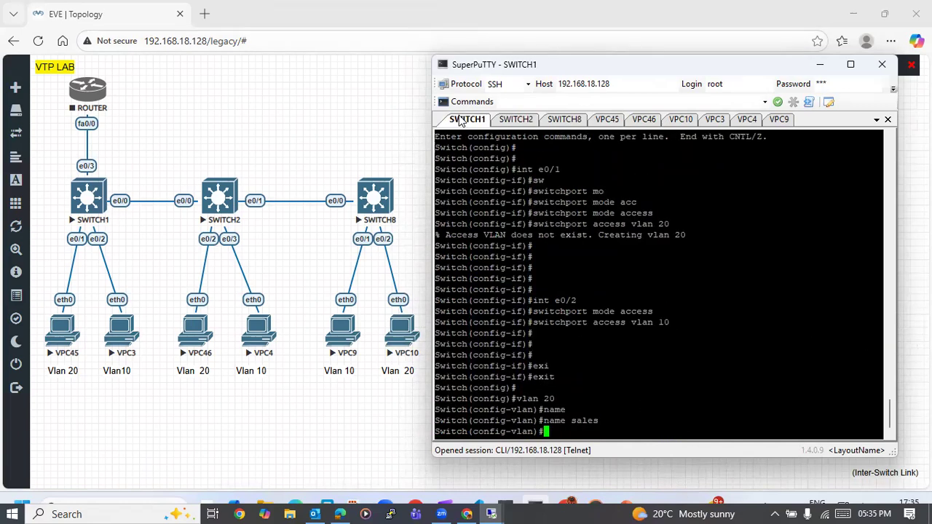
{"action": "left_click", "coordinate": [519, 120]}
{"action": "key", "text": "Return"}
{"action": "key", "text": "Return"}
{"action": "key", "text": "Return"}
{"action": "key", "text": "Return"}
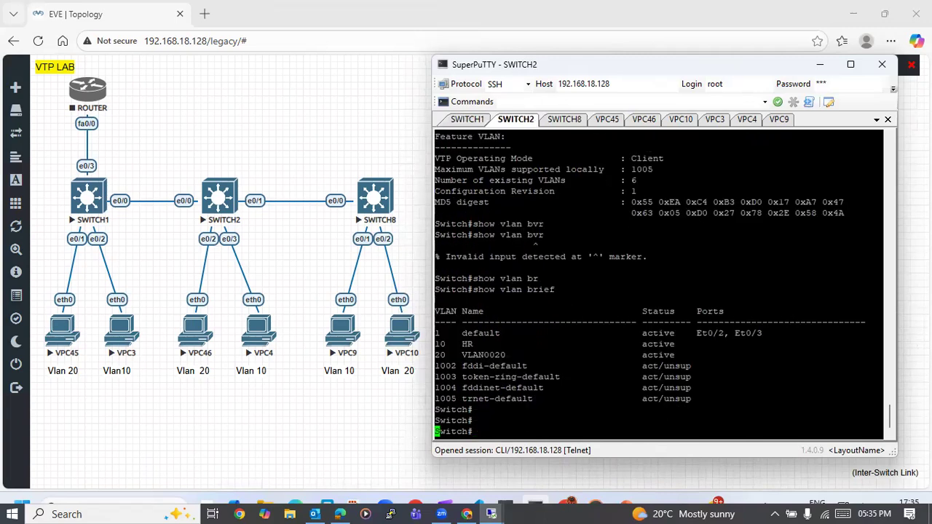
{"action": "key", "text": "Up"}
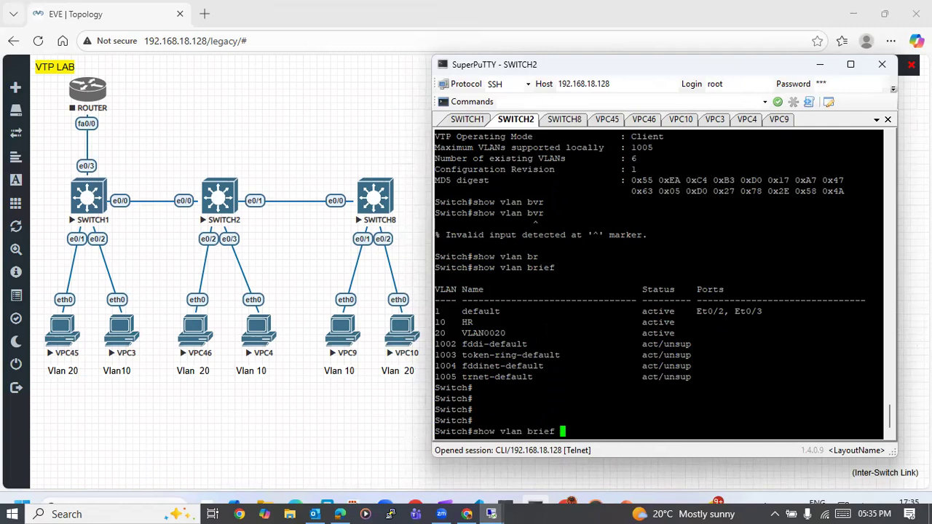
{"action": "key", "text": "Return"}
{"action": "type", "text": "\\"}
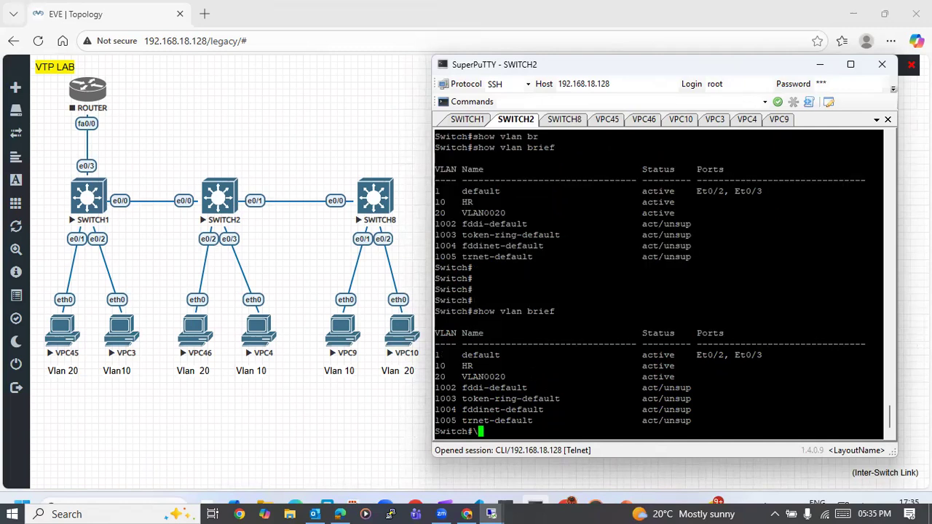
- Reapply the name sales to VLAN 20 on SWITCH1 and leave configuration mode for the privileged prompt
{"action": "left_click", "coordinate": [484, 122]}
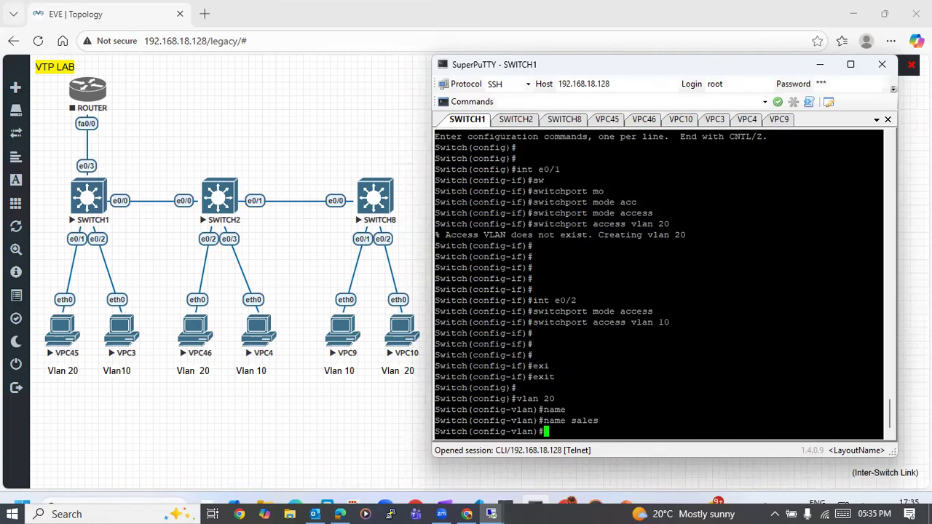
{"action": "key", "text": "Up"}
{"action": "key", "text": "Return"}
{"action": "key", "text": "Return"}
{"action": "key", "text": "Return"}
{"action": "key", "text": "Return"}
{"action": "type", "text": "exi"}
{"action": "key", "text": "Tab"}
{"action": "key", "text": "Return"}
{"action": "key", "text": "Return"}
{"action": "key", "text": "Return"}
{"action": "key", "text": "Return"}
{"action": "key", "text": "ctrl+z"}
{"action": "key", "text": "Return"}
{"action": "key", "text": "Return"}
{"action": "key", "text": "Return"}
{"action": "key", "text": "Return"}
- Check SWITCH1's VLAN names and port assignments with show vlan br
{"action": "type", "text": "show svlan"}
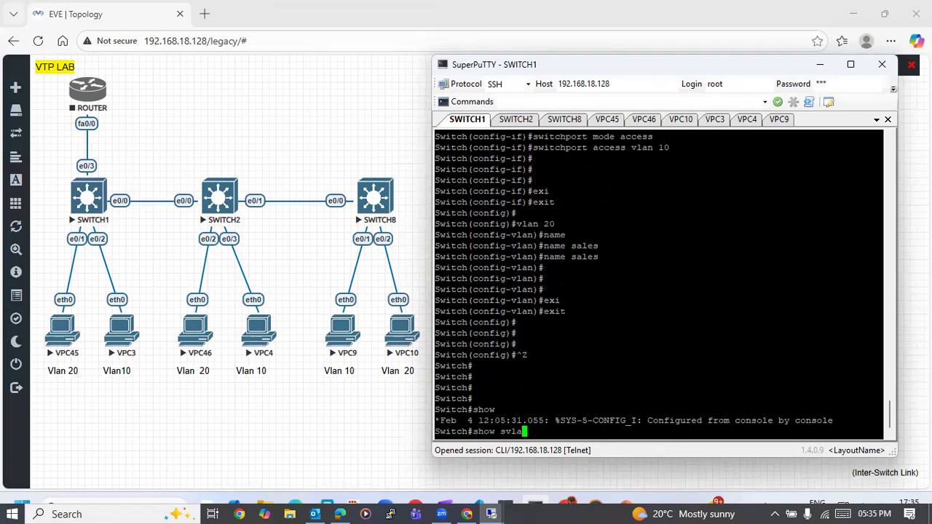
{"action": "key", "text": "BackSpace"}
{"action": "key", "text": "BackSpace"}
{"action": "key", "text": "BackSpace"}
{"action": "key", "text": "BackSpace"}
{"action": "key", "text": "BackSpace"}
{"action": "key", "text": "BackSpace"}
{"action": "type", "text": "vlan br"}
{"action": "key", "text": "Return"}
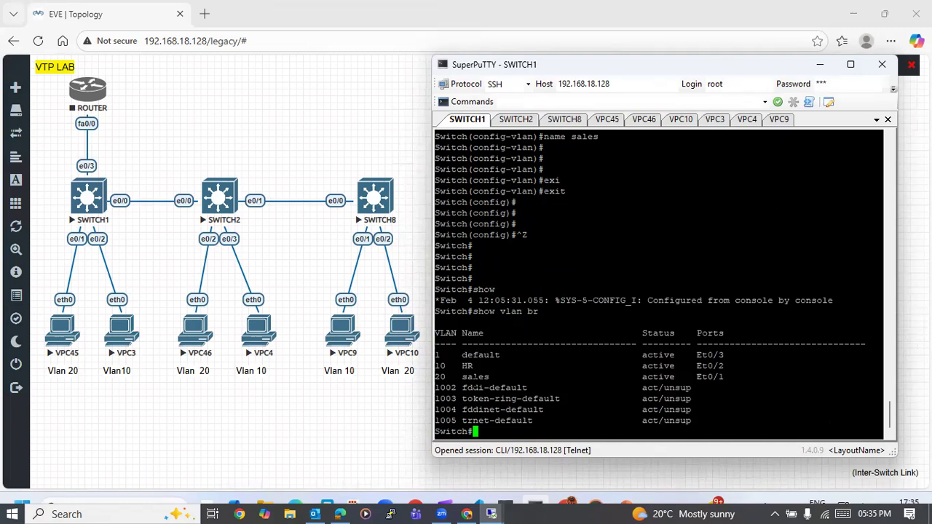
- Rerun show vlan brief on SWITCH2 to check the name of VLAN 20
{"action": "left_click", "coordinate": [533, 120]}
{"action": "key", "text": "BackSpace"}
{"action": "key", "text": "Up"}
{"action": "key", "text": "Return"}
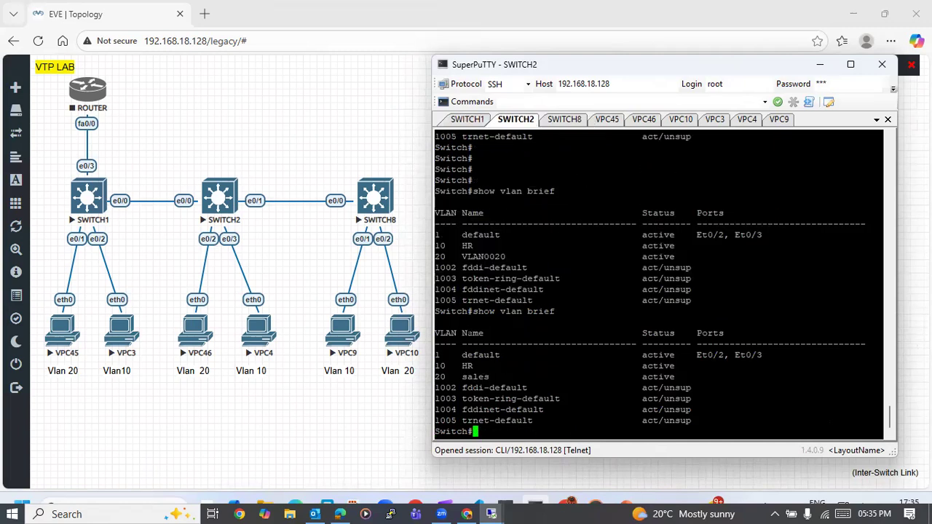
- List the VLANs on SWITCH8 from configuration mode with do show vlan br and highlight the VLAN 20 entry
{"action": "left_click", "coordinate": [562, 119]}
{"action": "key", "text": "Return"}
{"action": "key", "text": "Return"}
{"action": "type", "text": "do hsow"}
{"action": "key", "text": "BackSpace"}
{"action": "key", "text": "BackSpace"}
{"action": "key", "text": "BackSpace"}
{"action": "key", "text": "BackSpace"}
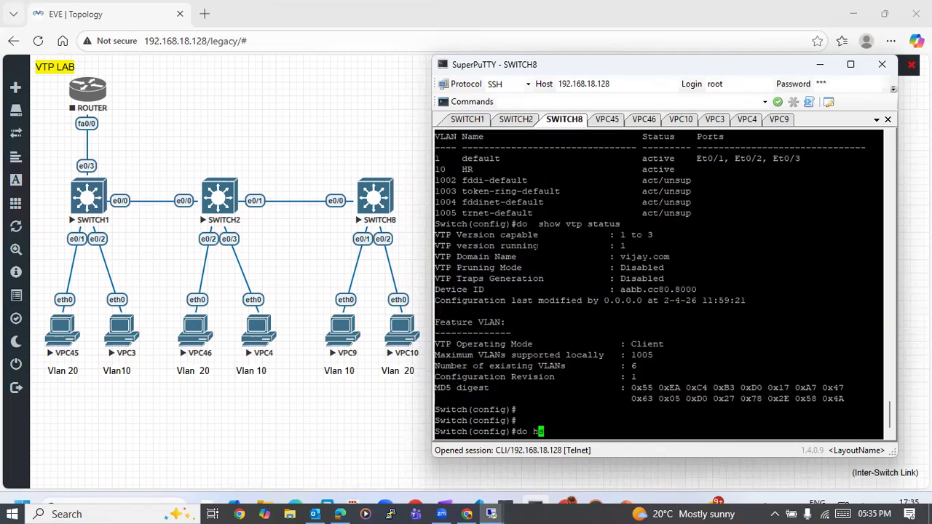
{"action": "type", "text": "show vlan br"}
{"action": "key", "text": "Return"}
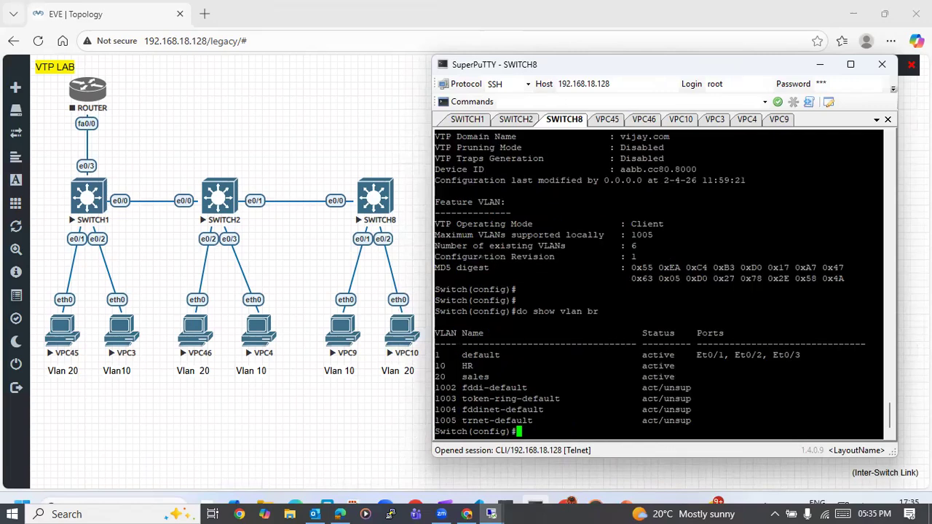
{"action": "left_click_drag", "start_coordinate": [442, 377], "coordinate": [461, 377]}
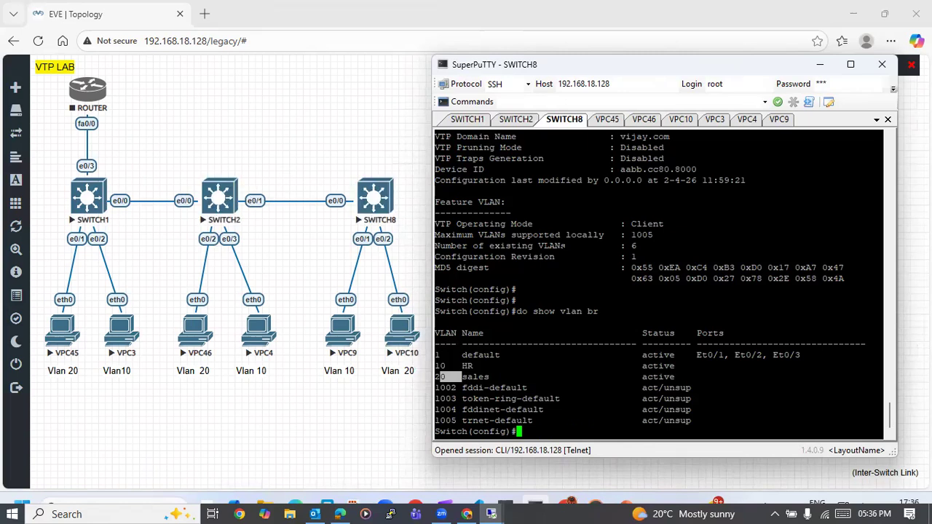
{"action": "key", "text": "Return"}
{"action": "key", "text": "Return"}
{"action": "key", "text": "Return"}
{"action": "key", "text": "Return"}
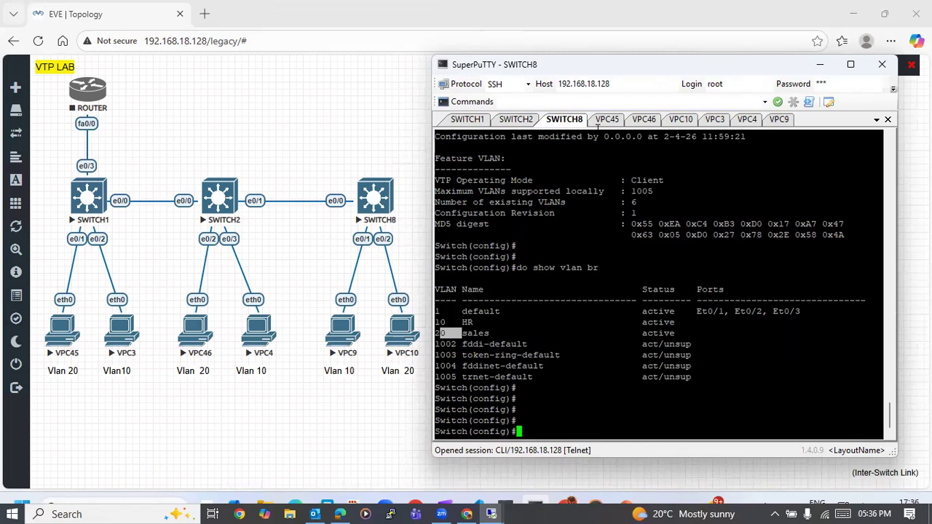
- Enter global configuration mode on SWITCH2
{"action": "left_click", "coordinate": [468, 120]}
{"action": "left_click", "coordinate": [524, 120]}
{"action": "key", "text": "Return"}
{"action": "key", "text": "Return"}
{"action": "type", "text": "configure"}
{"action": "key", "text": "Tab"}
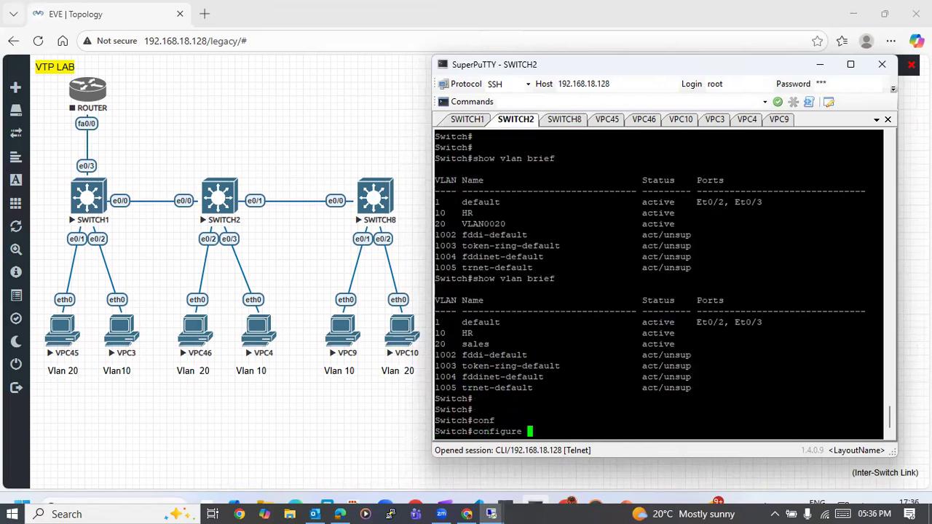
{"action": "type", "text": "t"}
{"action": "key", "text": "Return"}
- Set interface e0/2 on SWITCH2 to switchport access mode
{"action": "key", "text": "Return"}
{"action": "key", "text": "Return"}
{"action": "type", "text": "int "}
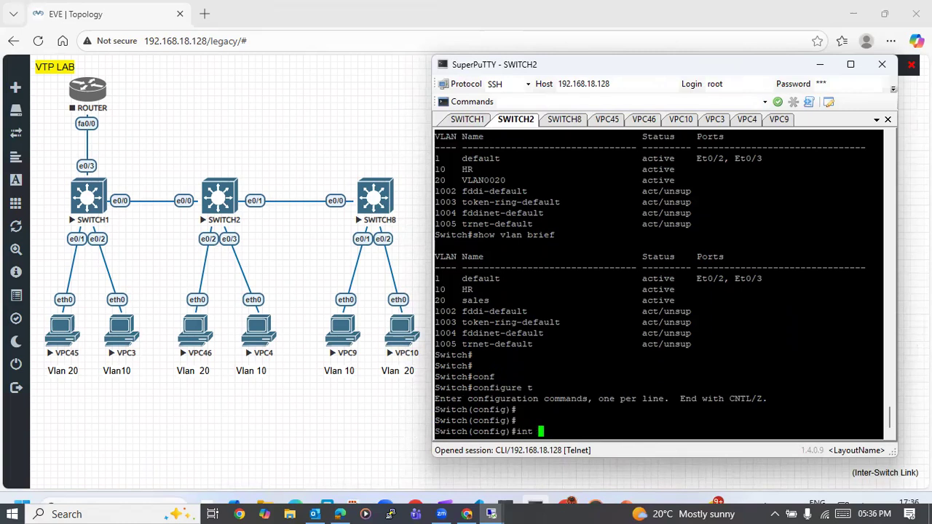
{"action": "type", "text": "e0/2"}
{"action": "key", "text": "Return"}
{"action": "type", "text": "sw"}
{"action": "key", "text": "Tab"}
{"action": "type", "text": "mo"}
{"action": "key", "text": "Tab"}
{"action": "type", "text": "acc"}
{"action": "key", "text": "Tab"}
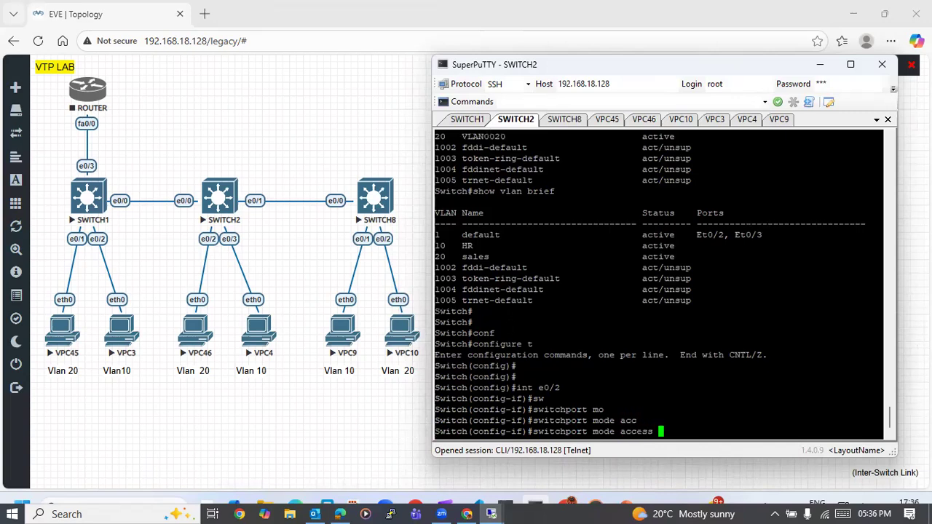
{"action": "key", "text": "Return"}
- Assign SWITCH2's e0/2 port to access VLAN 20
{"action": "type", "text": "sw"}
{"action": "key", "text": "Tab"}
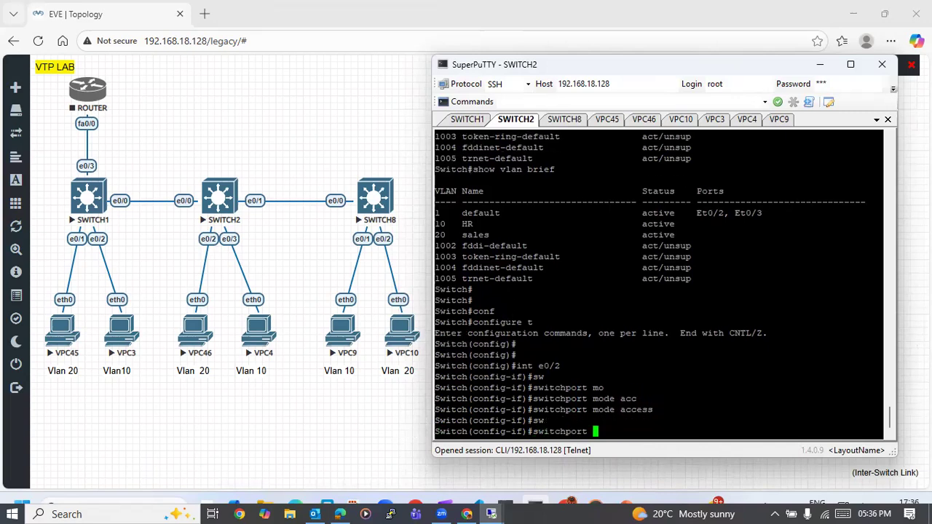
{"action": "type", "text": "acc"}
{"action": "key", "text": "Tab"}
{"action": "type", "text": "val"}
{"action": "key", "text": "Tab"}
{"action": "key", "text": "BackSpace"}
{"action": "key", "text": "BackSpace"}
{"action": "key", "text": "Tab"}
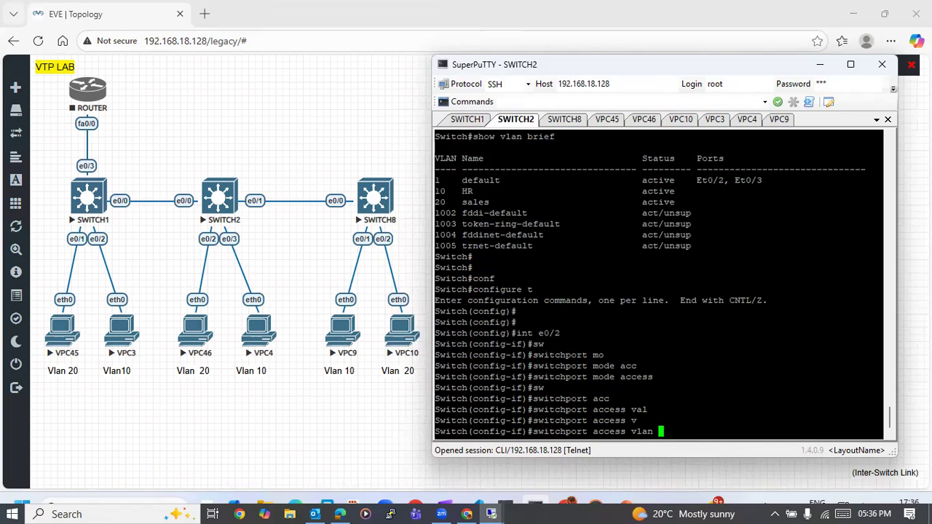
{"action": "type", "text": "20"}
{"action": "key", "text": "Return"}
- Set interface e0/3 on SWITCH2 to switchport access mode
{"action": "key", "text": "Up"}
{"action": "key", "text": "Up"}
{"action": "key", "text": "Up"}
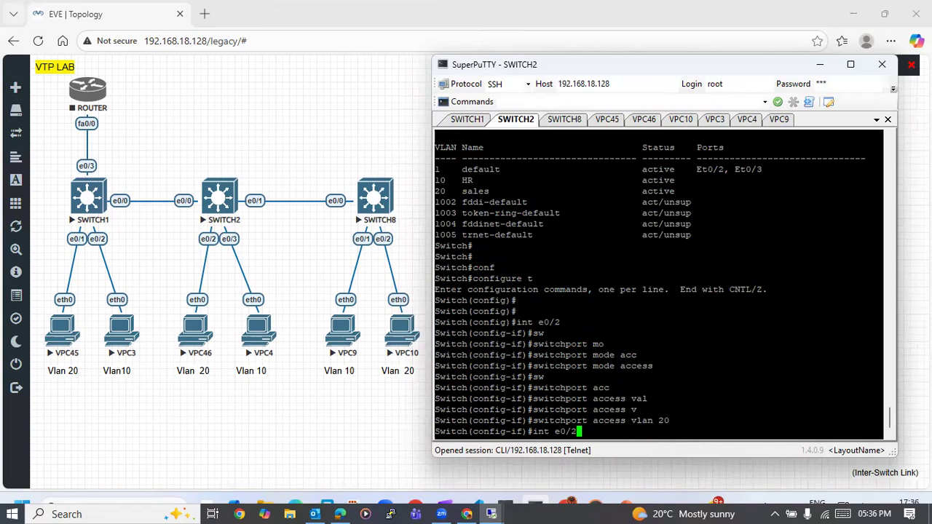
{"action": "key", "text": "BackSpace"}
{"action": "type", "text": "3"}
{"action": "key", "text": "Return"}
{"action": "key", "text": "Up"}
{"action": "key", "text": "Up"}
- Assign SWITCH2's e0/3 port to access VLAN 10
{"action": "key", "text": "Up"}
{"action": "key", "text": "Return"}
{"action": "key", "text": "Up"}
{"action": "key", "text": "Up"}
{"action": "key", "text": "Down"}
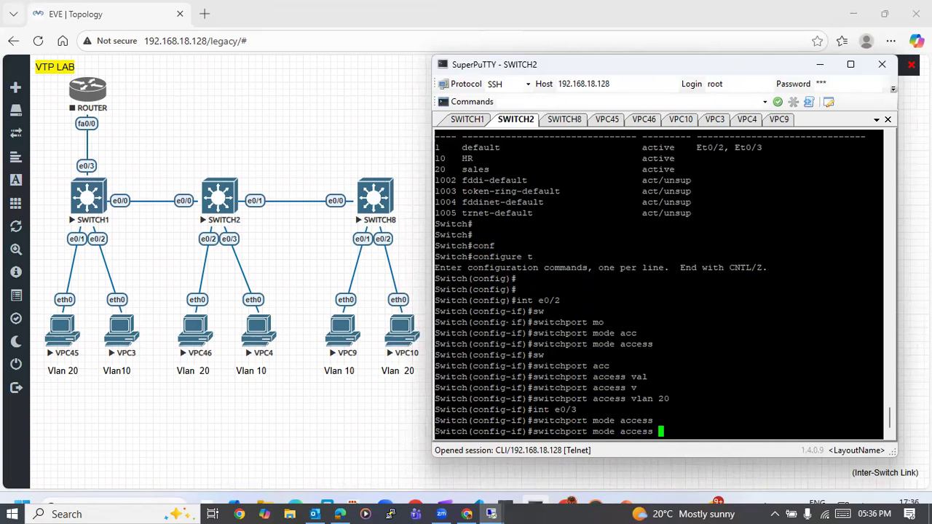
{"action": "key", "text": "Up"}
{"action": "key", "text": "Up"}
{"action": "key", "text": "BackSpace"}
{"action": "key", "text": "BackSpace"}
{"action": "type", "text": "10"}
{"action": "key", "text": "Return"}
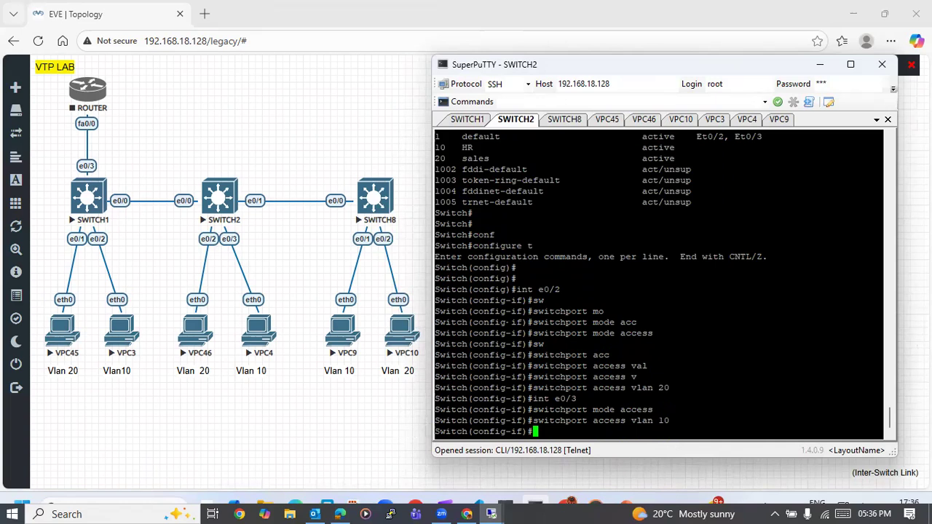
- On SWITCH8, set interface e0/1 to switchport access mode
{"action": "left_click", "coordinate": [565, 119]}
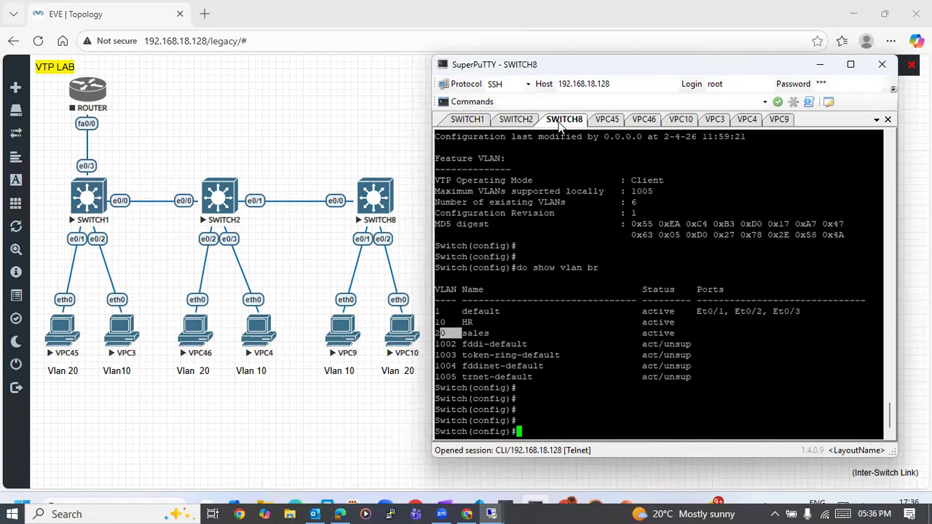
{"action": "key", "text": "Return"}
{"action": "key", "text": "Return"}
{"action": "key", "text": "Return"}
{"action": "key", "text": "Return"}
{"action": "type", "text": "int "}
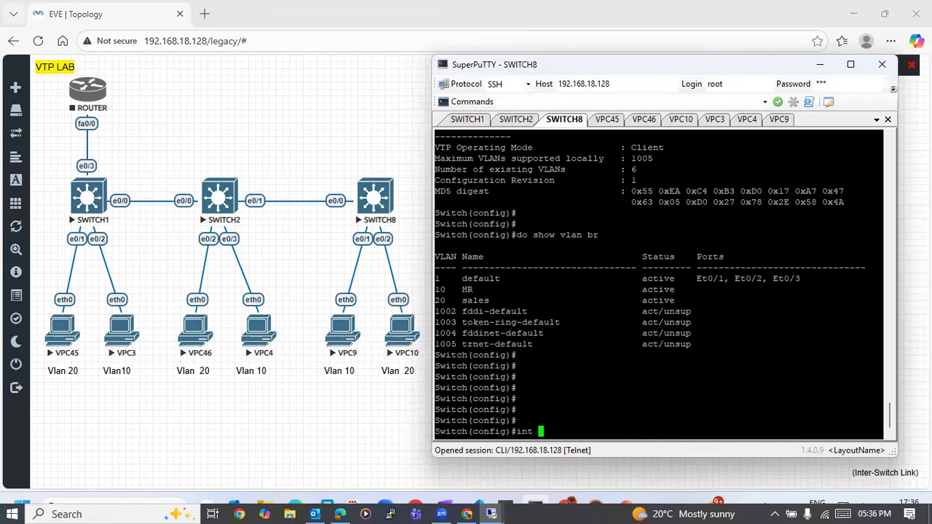
{"action": "type", "text": "e0/1"}
{"action": "key", "text": "Return"}
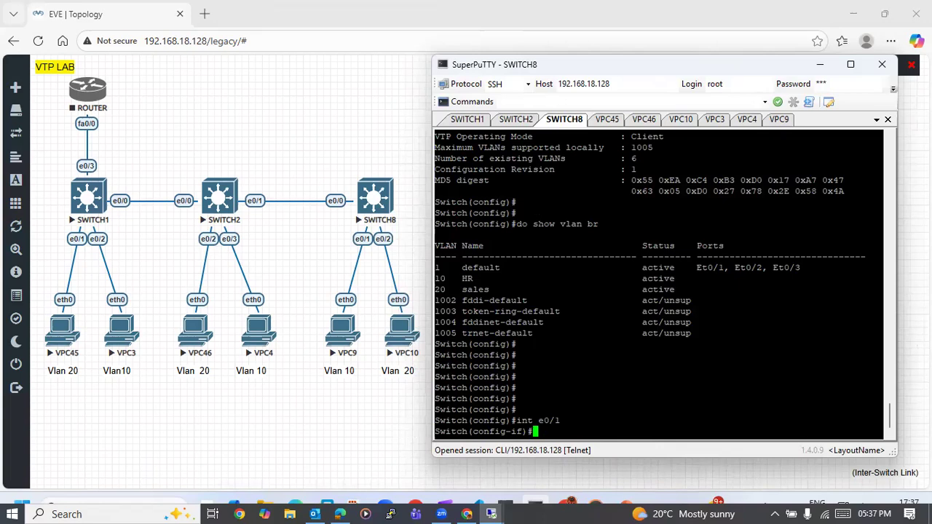
{"action": "type", "text": "sw"}
{"action": "key", "text": "Tab"}
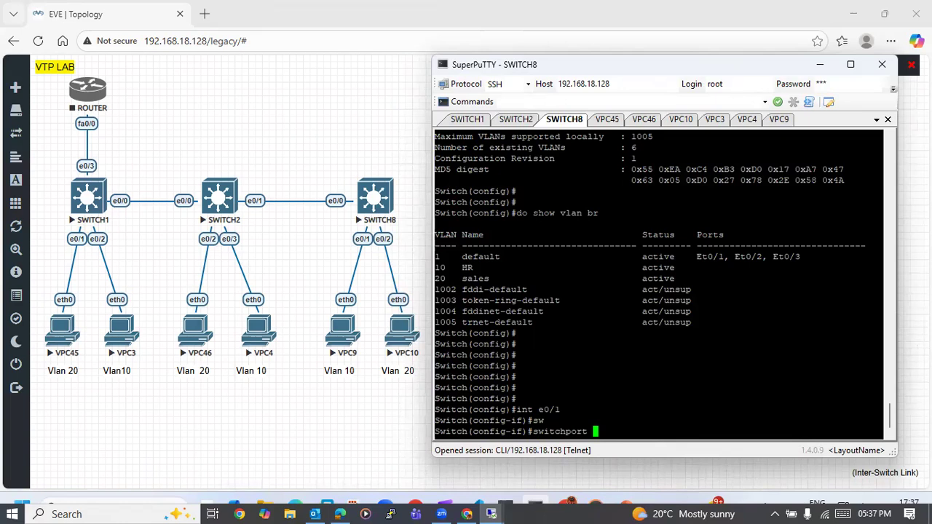
{"action": "type", "text": "mo"}
{"action": "key", "text": "Tab"}
{"action": "type", "text": "ac"}
{"action": "key", "text": "Tab"}
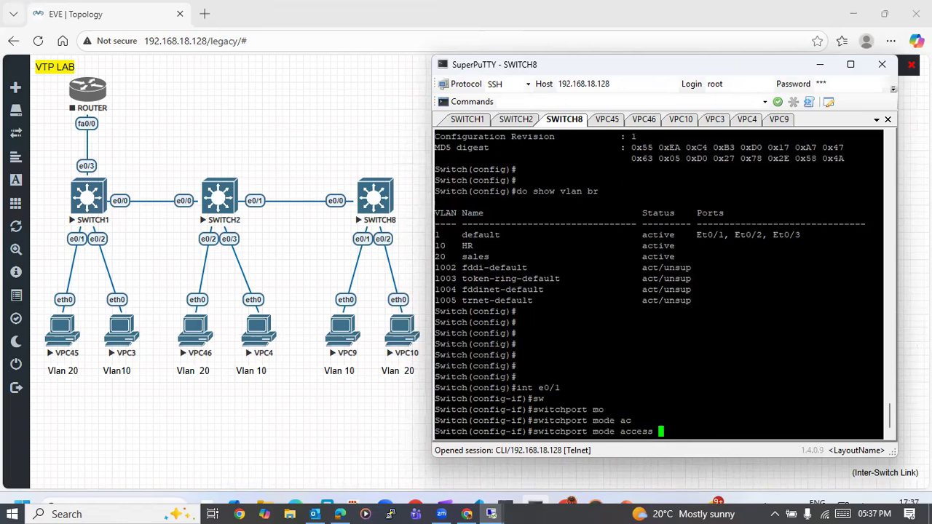
{"action": "key", "text": "Return"}
- Assign SWITCH8's e0/1 port to access VLAN 10
{"action": "key", "text": "Up"}
{"action": "key", "text": "Left"}
{"action": "key", "text": "Left"}
{"action": "key", "text": "Left"}
{"action": "key", "text": "Left"}
{"action": "key", "text": "Left"}
{"action": "key", "text": "Left"}
{"action": "key", "text": "Left"}
{"action": "key", "text": "BackSpace"}
{"action": "key", "text": "BackSpace"}
{"action": "key", "text": "BackSpace"}
{"action": "key", "text": "BackSpace"}
{"action": "key", "text": "BackSpace"}
{"action": "key", "text": "BackSpace"}
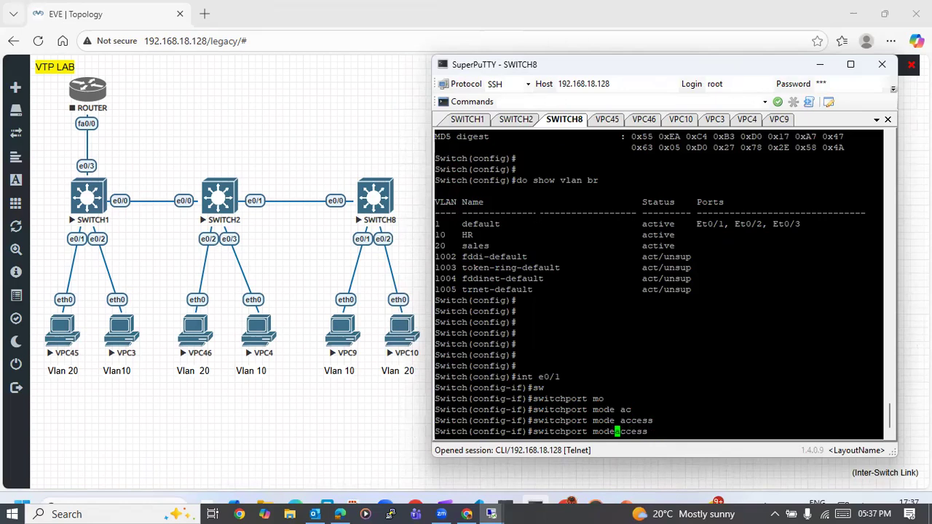
{"action": "key", "text": "Right"}
{"action": "key", "text": "Right"}
{"action": "key", "text": "Right"}
{"action": "key", "text": "Right"}
{"action": "key", "text": "Right"}
{"action": "key", "text": "Right"}
{"action": "type", "text": "vl"}
{"action": "key", "text": "Tab"}
{"action": "type", "text": "10"}
{"action": "key", "text": "Return"}
- Set interface e0/2 on SWITCH8 to switchport access mode
{"action": "type", "text": "int e0/1"}
{"action": "key", "text": "BackSpace"}
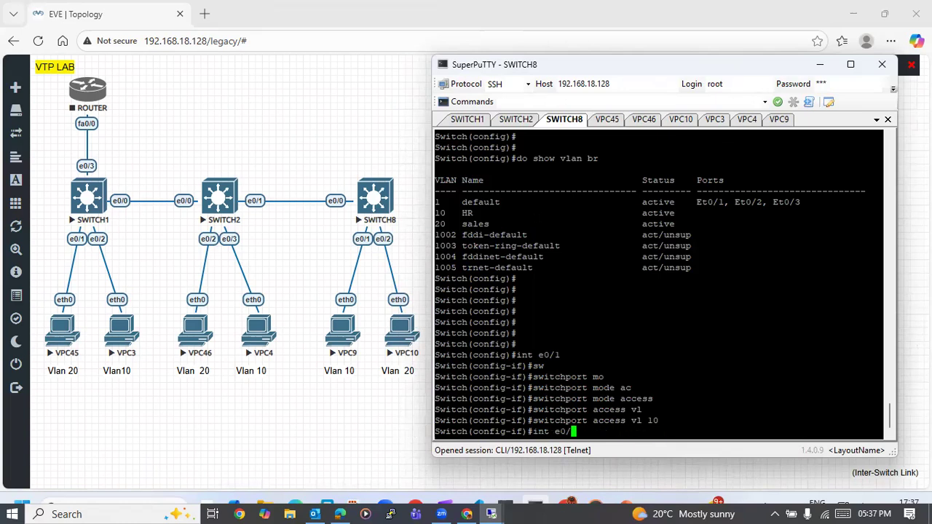
{"action": "type", "text": "2"}
{"action": "key", "text": "Return"}
{"action": "key", "text": "Up"}
{"action": "key", "text": "Up"}
{"action": "key", "text": "Left"}
{"action": "key", "text": "Up"}
{"action": "key", "text": "Up"}
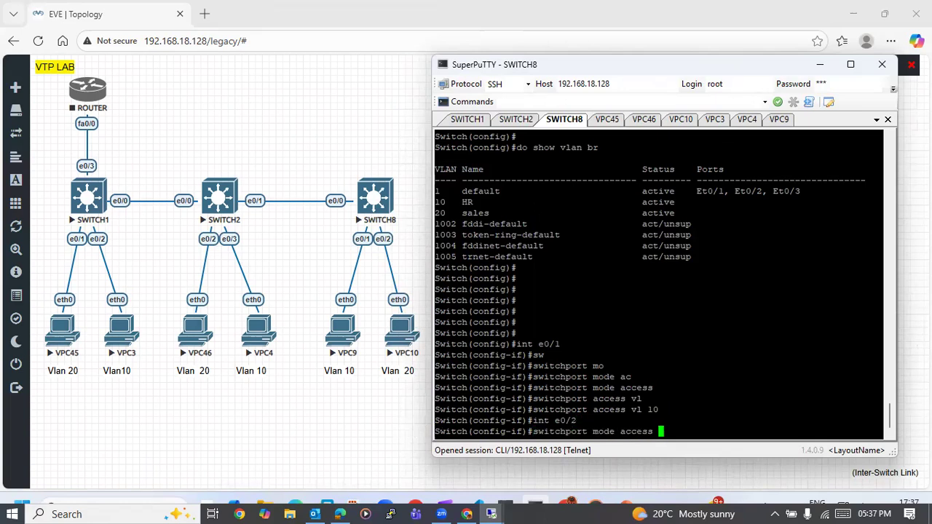
{"action": "key", "text": "Return"}
- Assign SWITCH8's e0/2 port to access VLAN 20
{"action": "key", "text": "Up"}
{"action": "key", "text": "Up"}
{"action": "key", "text": "Down"}
{"action": "key", "text": "Down"}
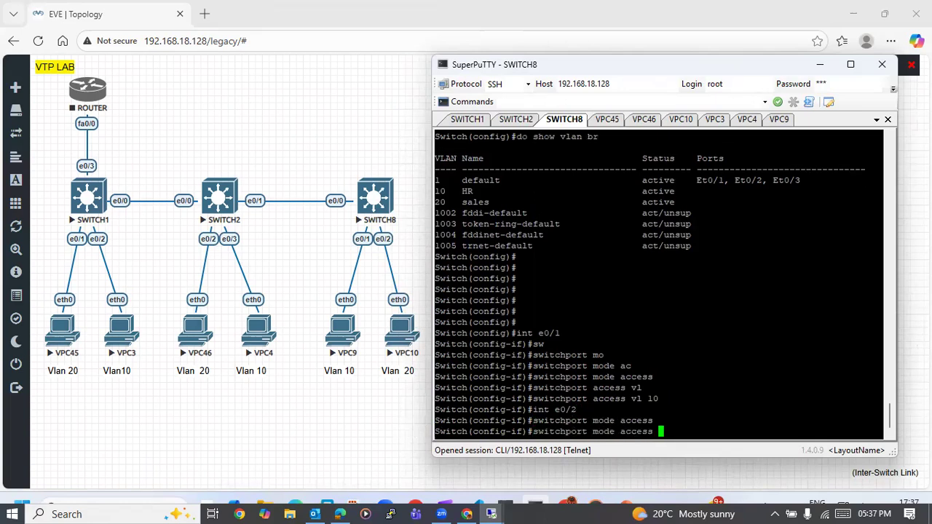
{"action": "key", "text": "Up"}
{"action": "key", "text": "Up"}
{"action": "key", "text": "Up"}
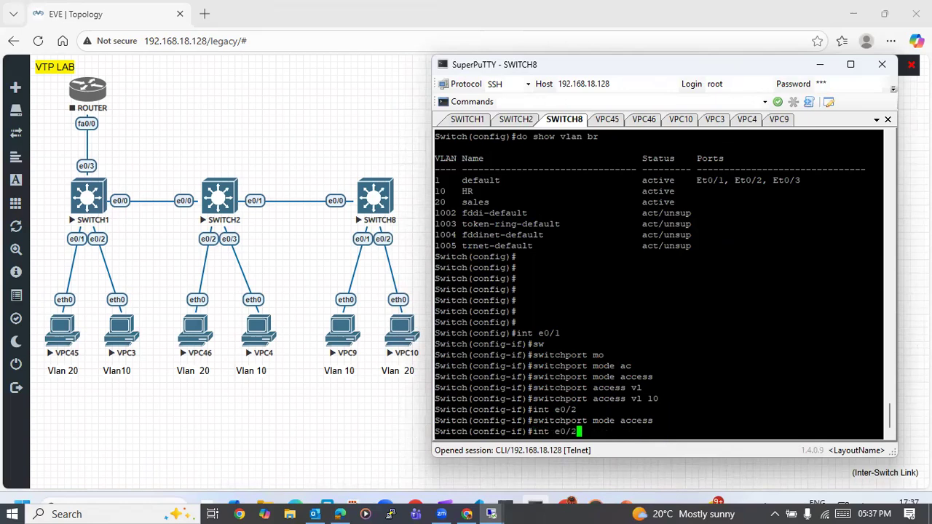
{"action": "key", "text": "BackSpace"}
{"action": "key", "text": "BackSpace"}
{"action": "type", "text": "20"}
{"action": "key", "text": "Return"}
{"action": "key", "text": "Return"}
{"action": "key", "text": "Return"}
{"action": "key", "text": "Return"}
{"action": "key", "text": "Return"}
{"action": "key", "text": "Return"}
- Exit interface and global configuration on SWITCH8, returning to the privileged prompt
{"action": "type", "text": "exi"}
{"action": "key", "text": "Tab"}
{"action": "key", "text": "Return"}
{"action": "type", "text": "how"}
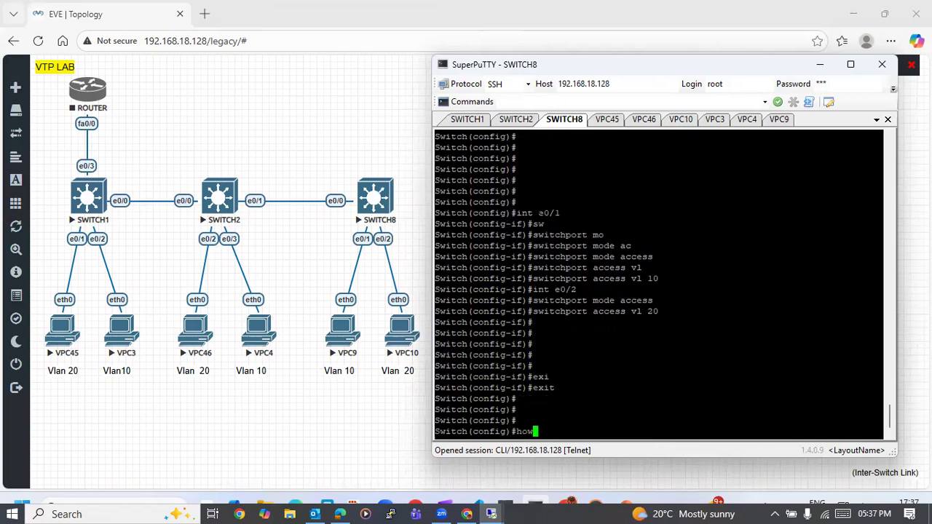
{"action": "key", "text": "BackSpace"}
{"action": "key", "text": "BackSpace"}
{"action": "key", "text": "BackSpace"}
{"action": "key", "text": "ctrl+z"}
- Run show vlan br on SWITCH8 to check which ports belong to VLANs 10 and 20
{"action": "key", "text": "Return"}
{"action": "key", "text": "Return"}
{"action": "type", "text": "show"}
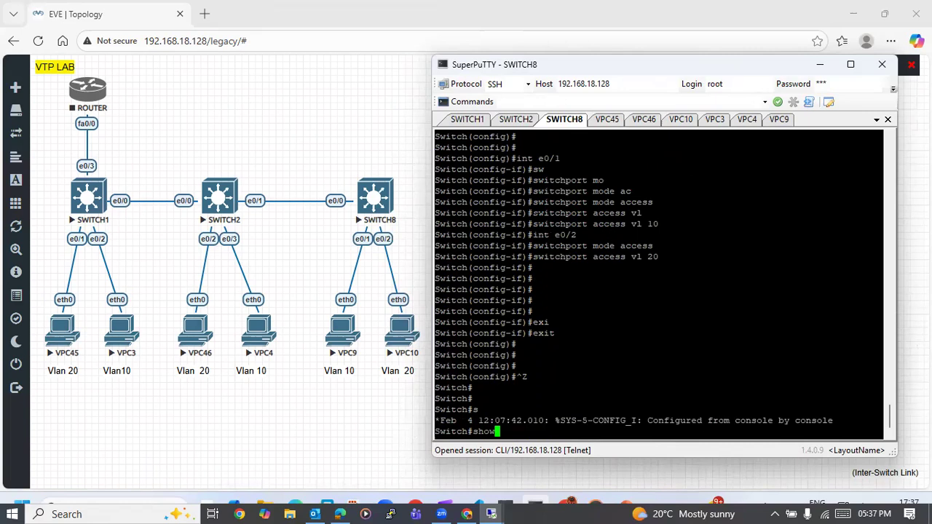
{"action": "type", "text": " vlan br"}
{"action": "key", "text": "Return"}
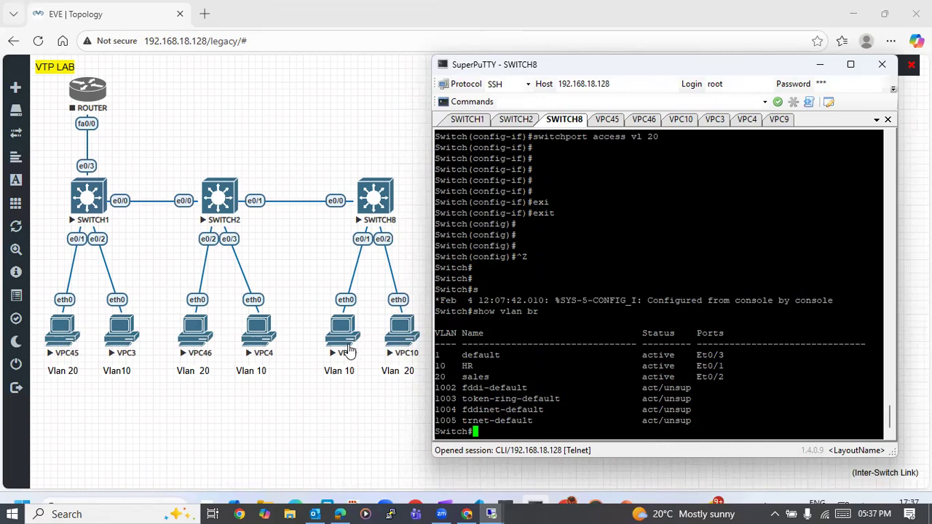
- Return SWITCH2 from interface configuration to the privileged prompt
{"action": "left_click", "coordinate": [515, 120]}
{"action": "key", "text": "Return"}
{"action": "key", "text": "Return"}
{"action": "key", "text": "ctrl+z"}
{"action": "key", "text": "Return"}
{"action": "key", "text": "Return"}
{"action": "key", "text": "Return"}
- Run show vlan brief on SWITCH2 to check its port assignments, and review the VLAN list on SWITCH1's console
{"action": "type", "text": "show vlan br"}
{"action": "key", "text": "Tab"}
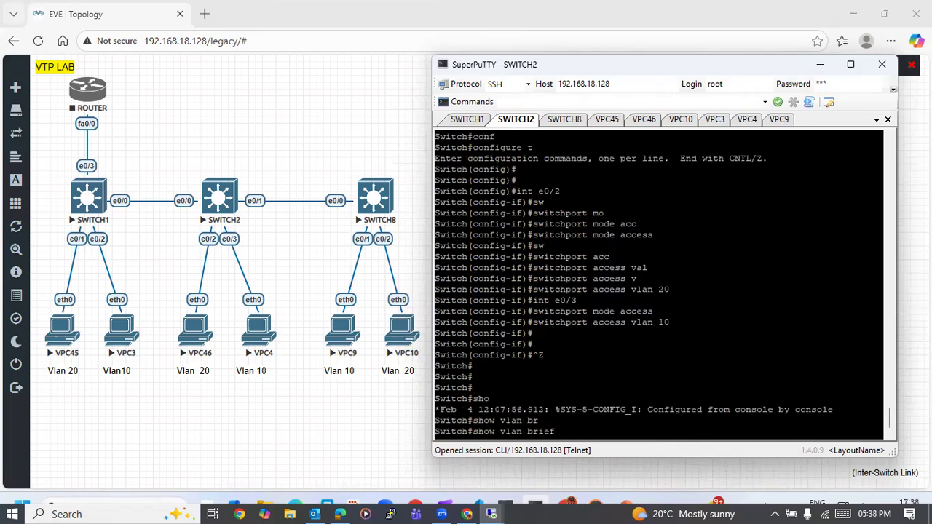
{"action": "key", "text": "Return"}
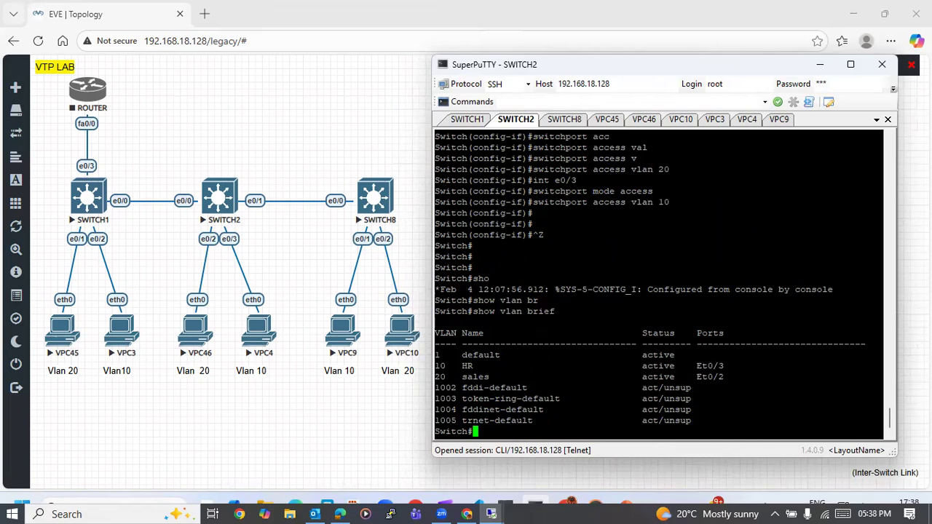
{"action": "left_click", "coordinate": [477, 120]}
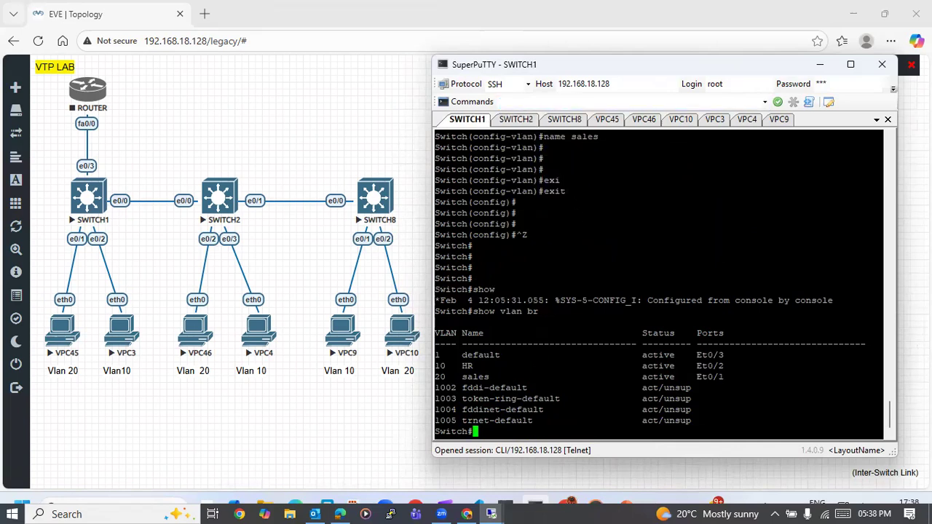
- From VPC45, ping 20.1.1.2 to test connectivity to VPC46 in VLAN 20
{"action": "left_click", "coordinate": [607, 120]}
{"action": "key", "text": "Up"}
{"action": "key", "text": "BackSpace"}
{"action": "key", "text": "BackSpace"}
{"action": "key", "text": "BackSpace"}
{"action": "key", "text": "BackSpace"}
{"action": "key", "text": "BackSpace"}
{"action": "key", "text": "BackSpace"}
{"action": "key", "text": "BackSpace"}
{"action": "key", "text": "BackSpace"}
{"action": "key", "text": "BackSpace"}
{"action": "key", "text": "BackSpace"}
{"action": "key", "text": "BackSpace"}
{"action": "key", "text": "BackSpace"}
{"action": "key", "text": "BackSpace"}
{"action": "key", "text": "BackSpace"}
{"action": "type", "text": "ping"}
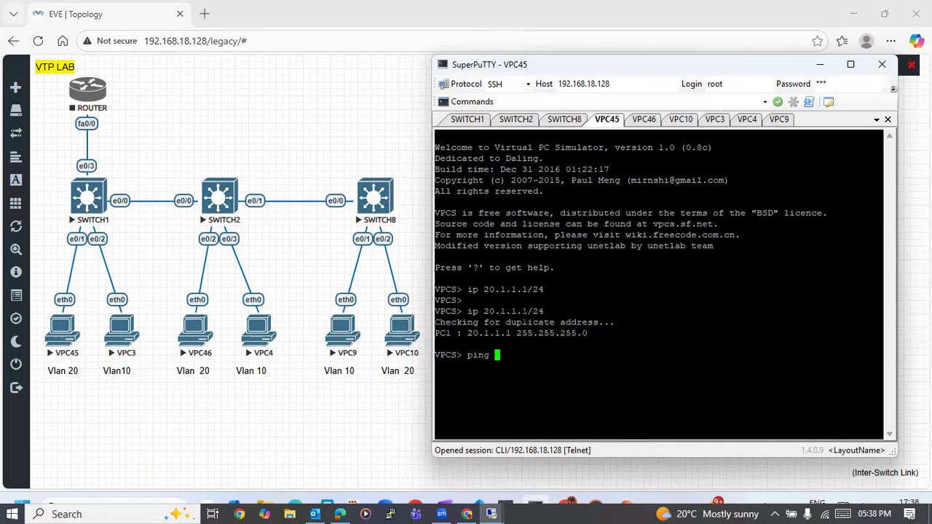
{"action": "type", "text": " 20.1..1"}
{"action": "key", "text": "BackSpace"}
{"action": "key", "text": "BackSpace"}
{"action": "key", "text": "BackSpace"}
{"action": "type", "text": ".1.2"}
{"action": "key", "text": "Return"}
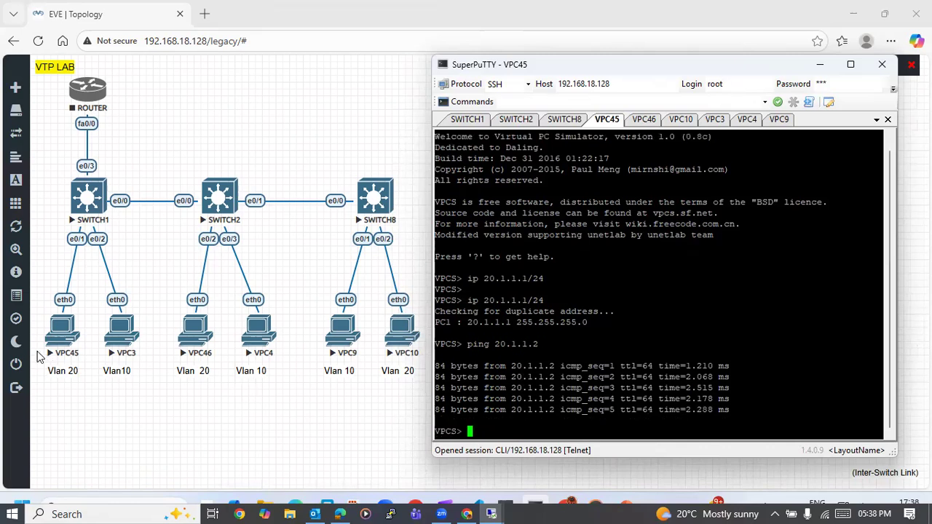
- Ping 20.1.1.3 from VPC45 to test connectivity to the third PC in VLAN 20
{"action": "key", "text": "Up"}
{"action": "key", "text": "BackSpace"}
{"action": "type", "text": "1"}
{"action": "key", "text": "BackSpace"}
{"action": "type", "text": "3"}
{"action": "key", "text": "Return"}
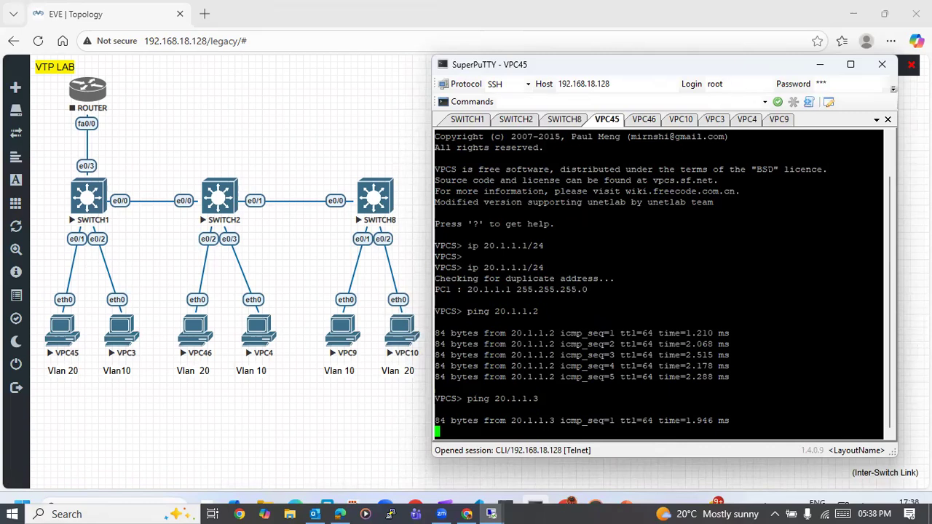
- From the VPC46 console, ping 20.1.1.1 to test connectivity to VPC45 in VLAN 20
{"action": "left_click", "coordinate": [645, 120]}
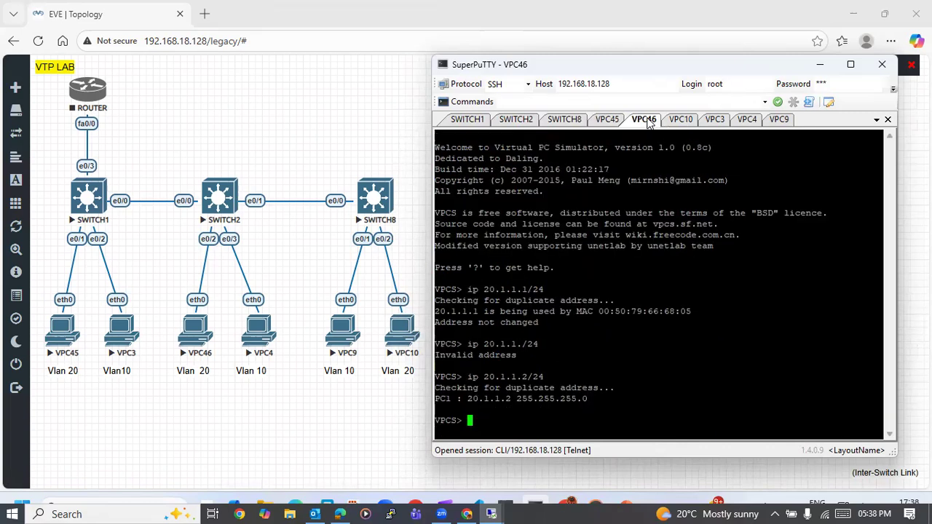
{"action": "type", "text": "ping 10.1.1.1"}
{"action": "key", "text": "BackSpace"}
{"action": "key", "text": "BackSpace"}
{"action": "key", "text": "BackSpace"}
{"action": "key", "text": "BackSpace"}
{"action": "key", "text": "BackSpace"}
{"action": "key", "text": "BackSpace"}
{"action": "key", "text": "BackSpace"}
{"action": "key", "text": "BackSpace"}
{"action": "key", "text": "BackSpace"}
{"action": "key", "text": "BackSpace"}
{"action": "type", "text": "g 20.1..1.1"}
{"action": "key", "text": "BackSpace"}
{"action": "key", "text": "BackSpace"}
{"action": "key", "text": "BackSpace"}
{"action": "key", "text": "BackSpace"}
{"action": "type", "text": "1.1.1"}
{"action": "key", "text": "Return"}
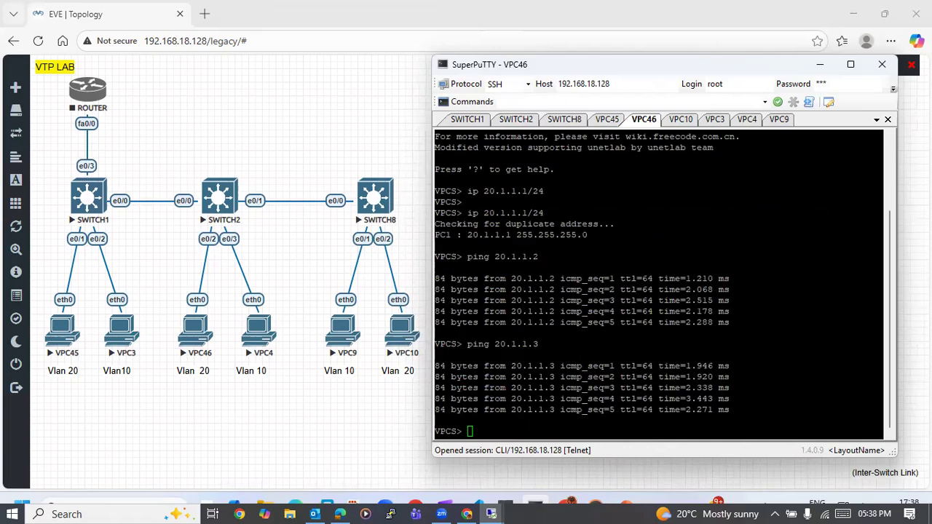
{"action": "key", "text": "Up"}
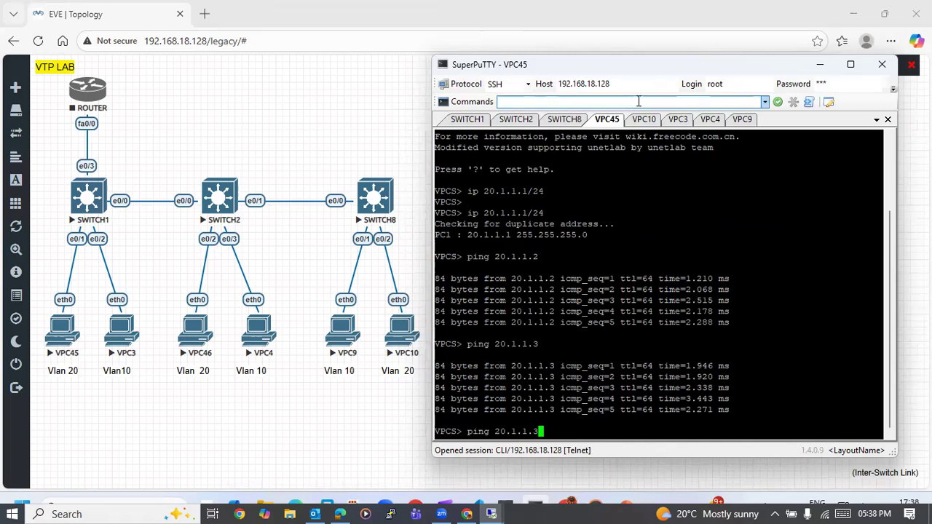
- From VPC10, ping 20.1.1.1 to test connectivity to VPC45 in VLAN 20
{"action": "left_click", "coordinate": [653, 121]}
{"action": "type", "text": "ping 20.1.1.1"}
{"action": "key", "text": "Return"}
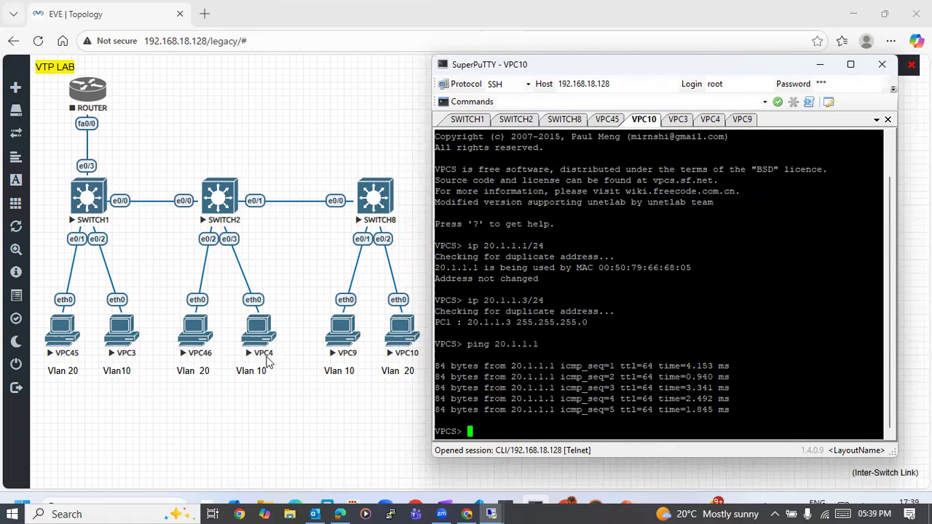
- From VPC4, ping 10.1.1.1 to test connectivity within VLAN 10
{"action": "left_click", "coordinate": [711, 119]}
{"action": "type", "text": "ping 10.1.1.1"}
{"action": "key", "text": "Return"}
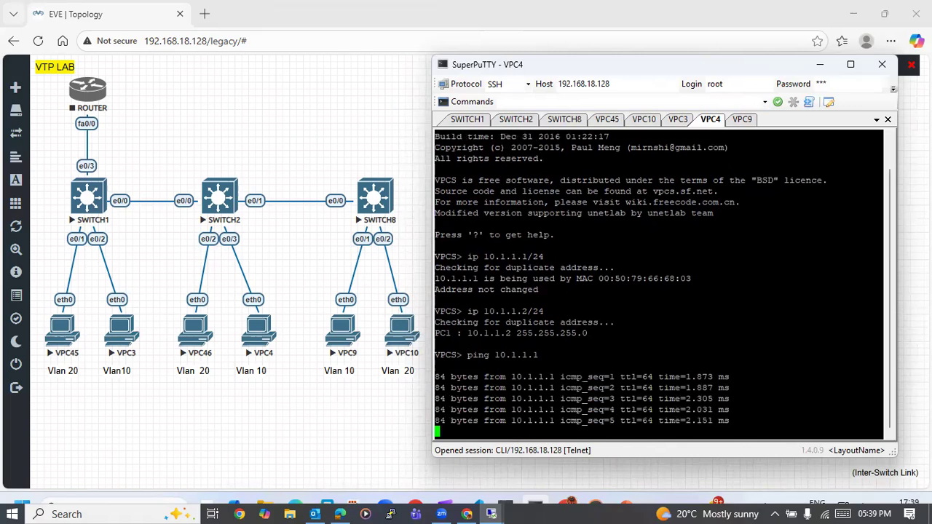
- From VPC4, ping 10.1.1.3 in VLAN 10 and 20.1.1.1 in VLAN 20 to compare same-VLAN and inter-VLAN reachability
{"action": "key", "text": "Up"}
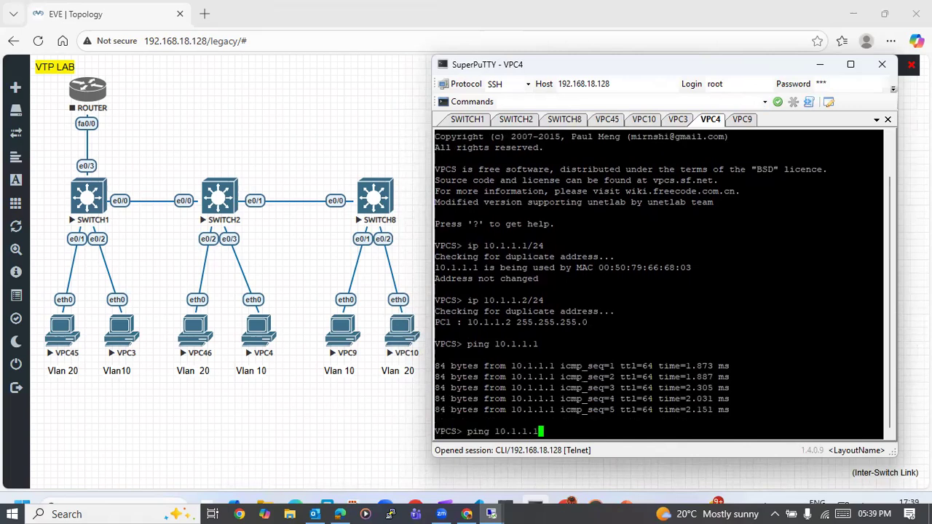
{"action": "key", "text": "BackSpace"}
{"action": "type", "text": "3"}
{"action": "key", "text": "Return"}
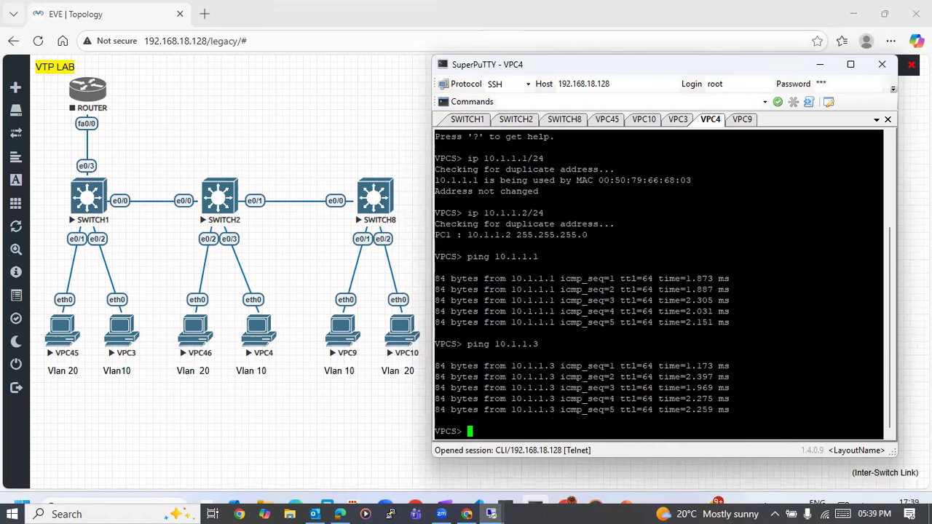
{"action": "type", "text": "ping 20.1.1.1"}
{"action": "key", "text": "Return"}
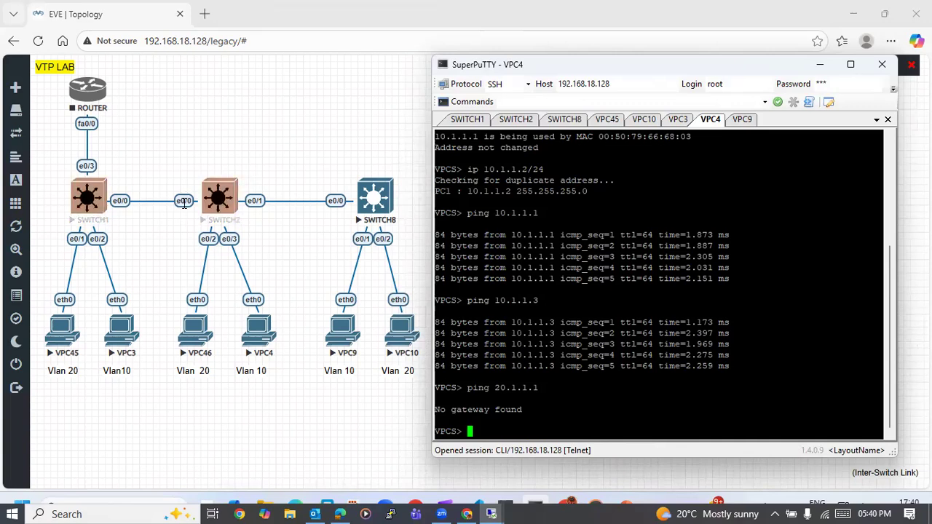
- Start a Wireshark capture on SWITCH2's e0/0 interface, allow its helper program to run, and minimize the capture windows
{"action": "right_click", "coordinate": [183, 203]}
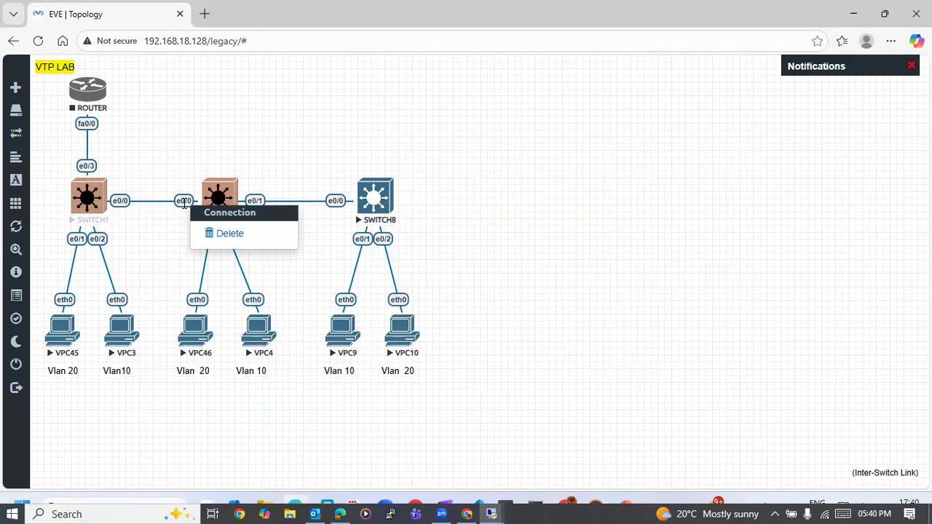
{"action": "left_click", "coordinate": [270, 128]}
{"action": "right_click", "coordinate": [220, 194]}
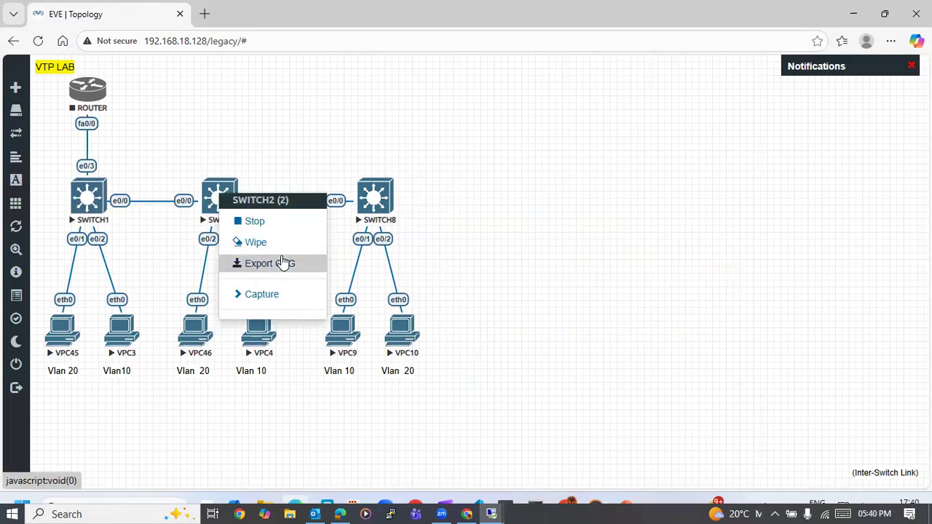
{"action": "left_click", "coordinate": [246, 296]}
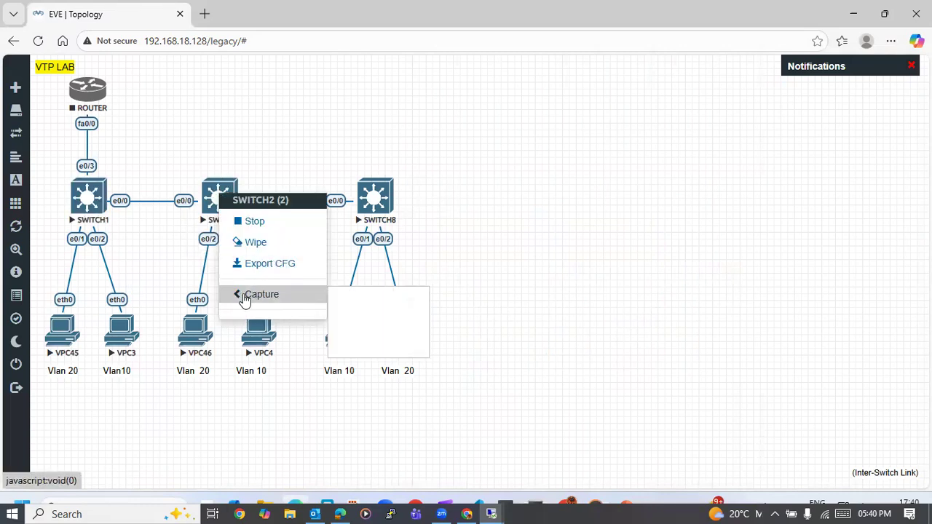
{"action": "left_click", "coordinate": [350, 296]}
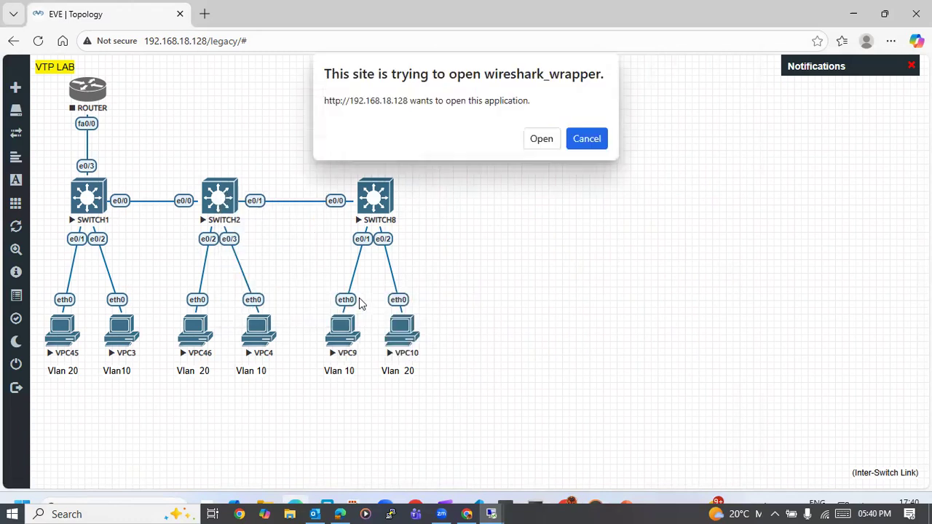
{"action": "left_click", "coordinate": [551, 138]}
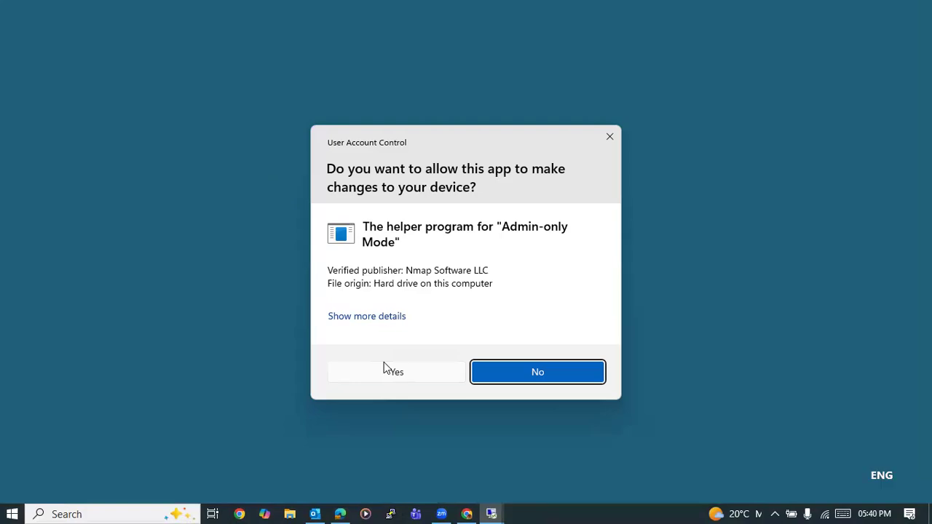
{"action": "left_click", "coordinate": [388, 377]}
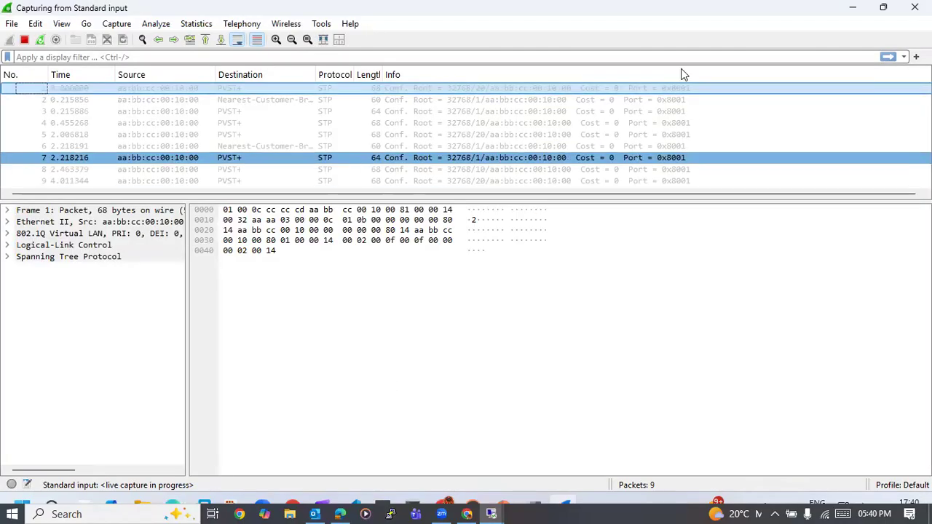
{"action": "left_click", "coordinate": [854, 9]}
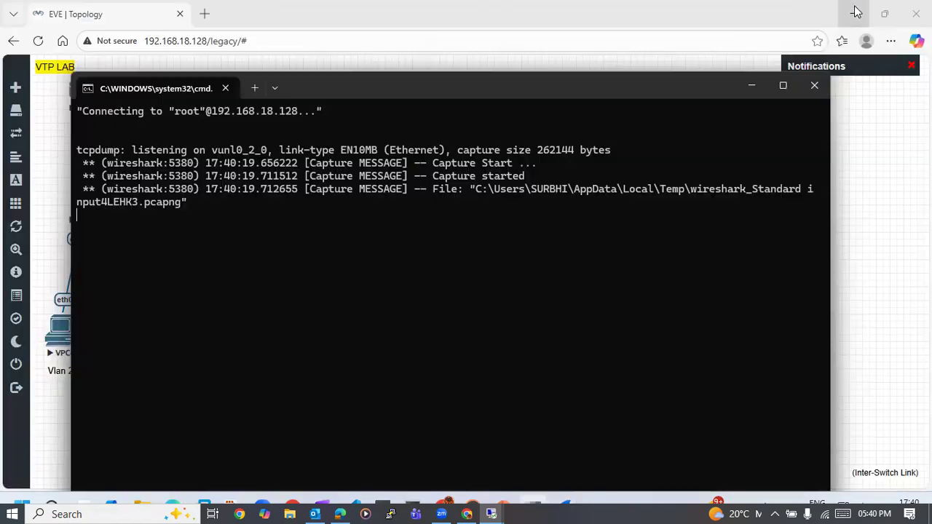
{"action": "left_click", "coordinate": [751, 87]}
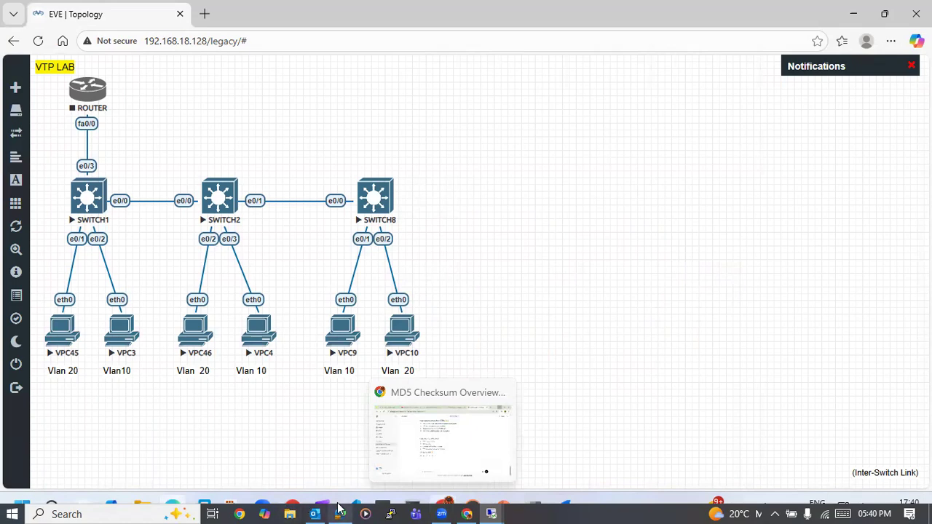
{"action": "left_click", "coordinate": [493, 513]}
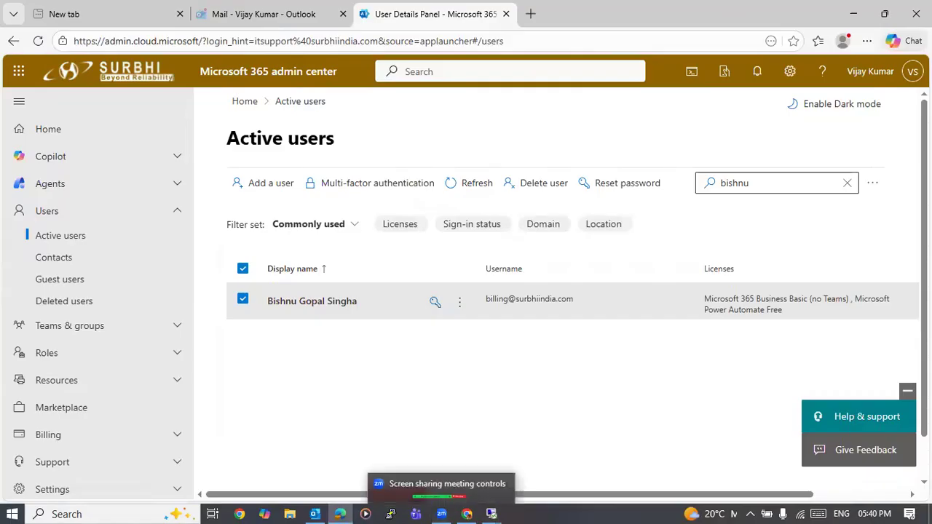
{"action": "left_click", "coordinate": [492, 514]}
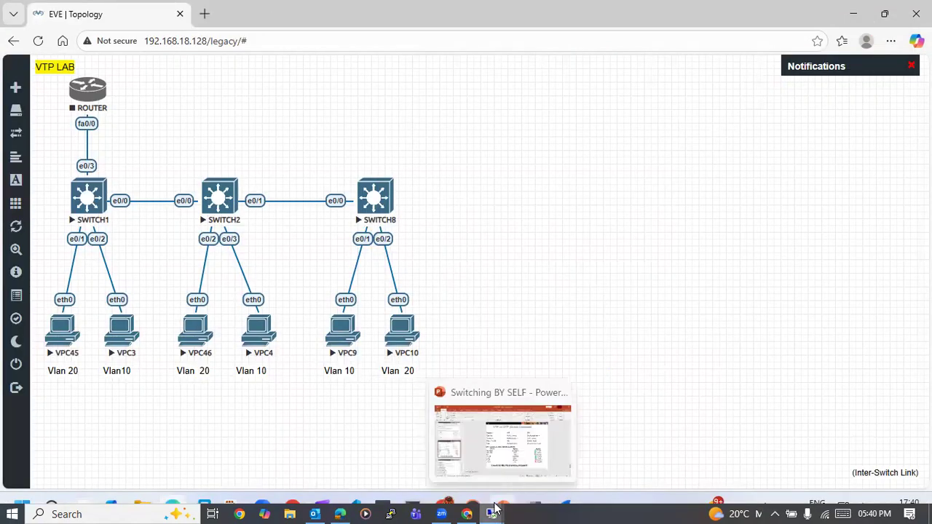
{"action": "mouse_move", "coordinate": [495, 509]}
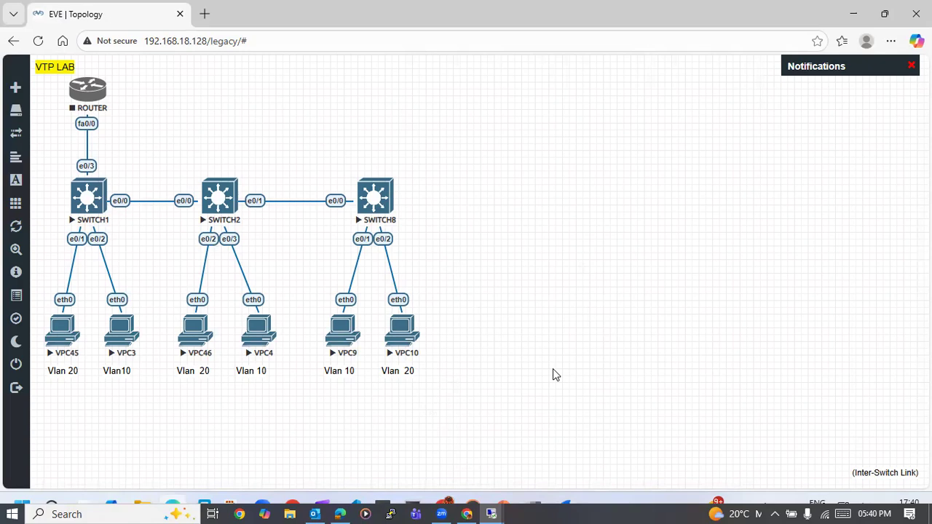
{"action": "mouse_move", "coordinate": [550, 3]}
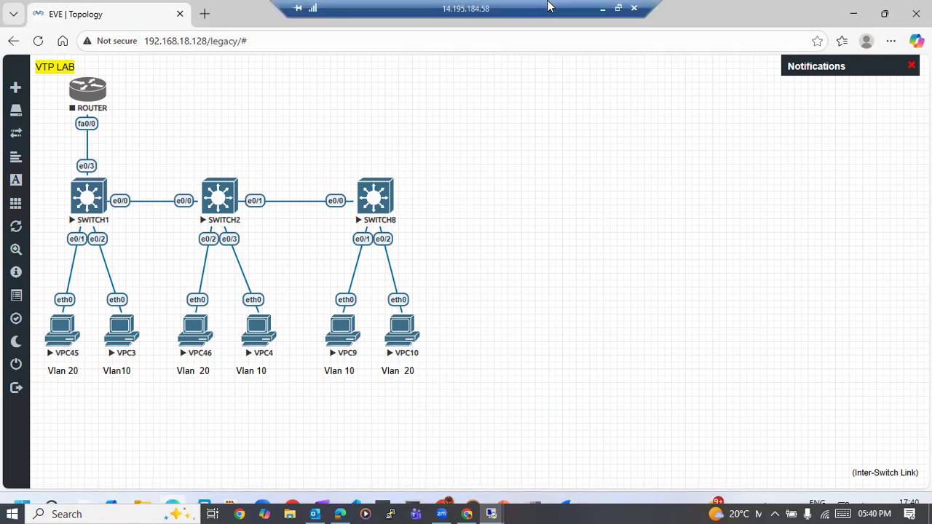
{"action": "left_click", "coordinate": [602, 10]}
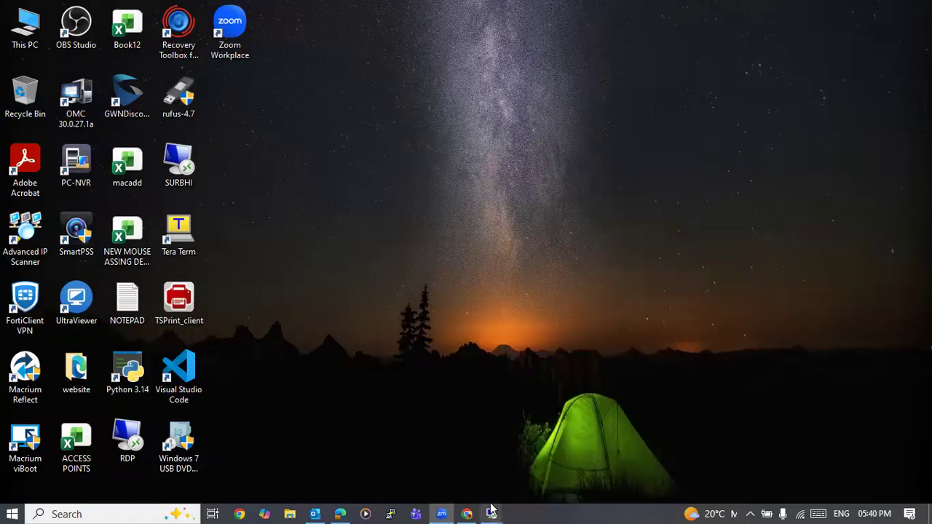
{"action": "left_click", "coordinate": [408, 431]}
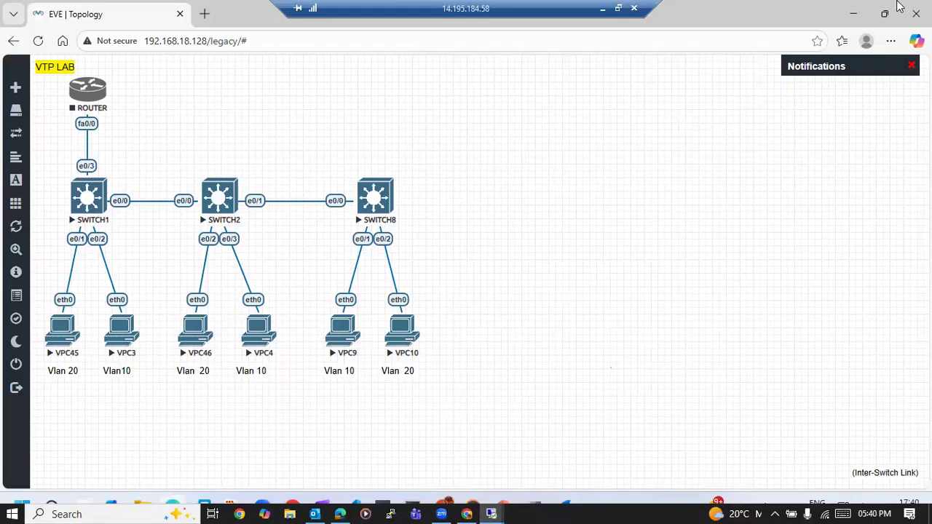
- Minimize VMware Workstation and bring the SuperPuTTY consoles in front of the EVE-NG topology
{"action": "left_click", "coordinate": [854, 13]}
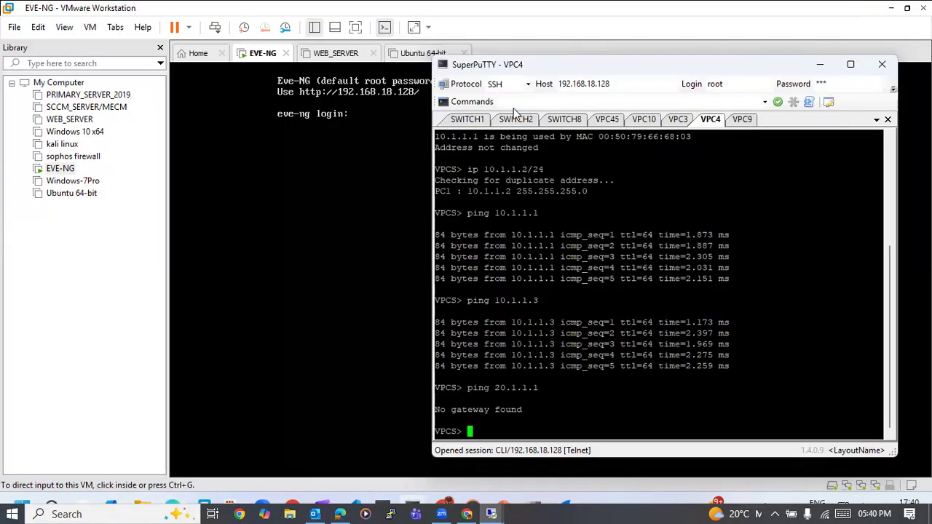
{"action": "left_click", "coordinate": [893, 10]}
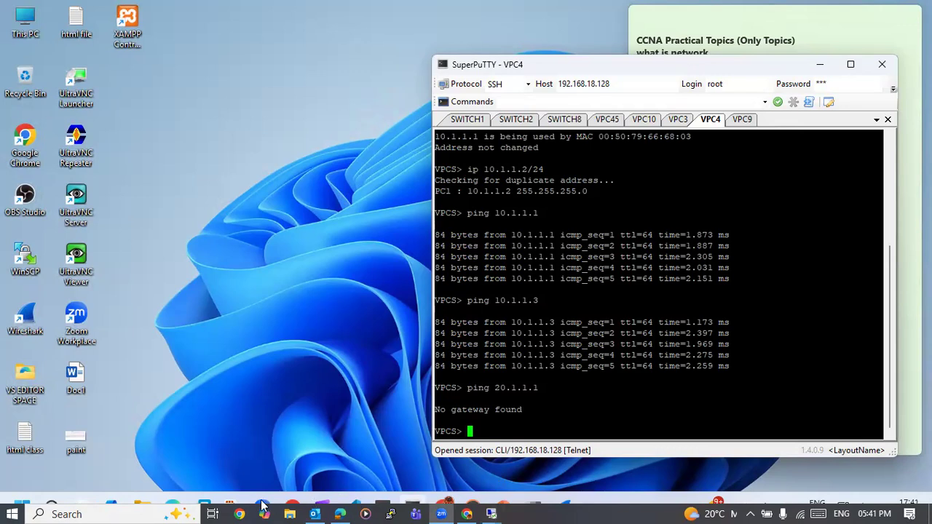
{"action": "left_click", "coordinate": [174, 505]}
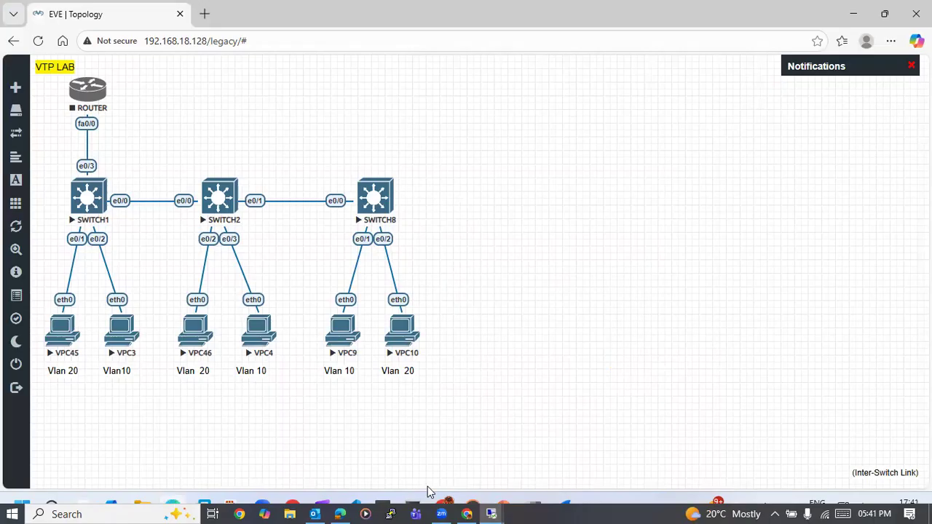
{"action": "left_click", "coordinate": [415, 510]}
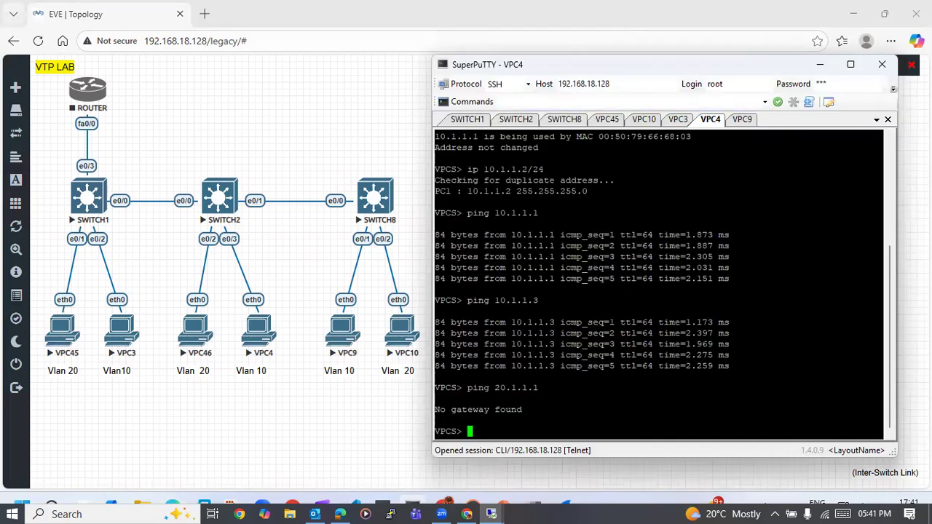
- Switch to SWITCH1's console and enter global configuration mode
{"action": "mouse_move", "coordinate": [569, 502]}
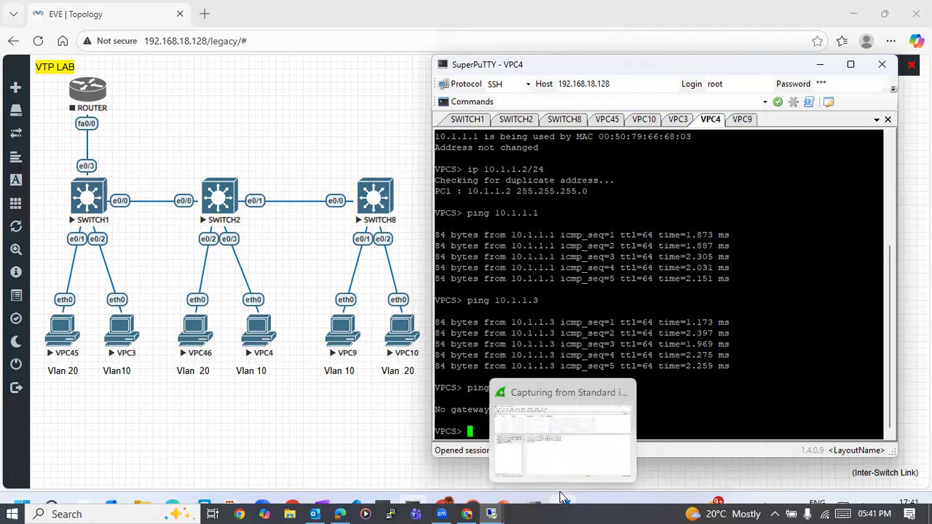
{"action": "left_click", "coordinate": [475, 121]}
{"action": "key", "text": "Return"}
{"action": "key", "text": "Return"}
{"action": "key", "text": "Return"}
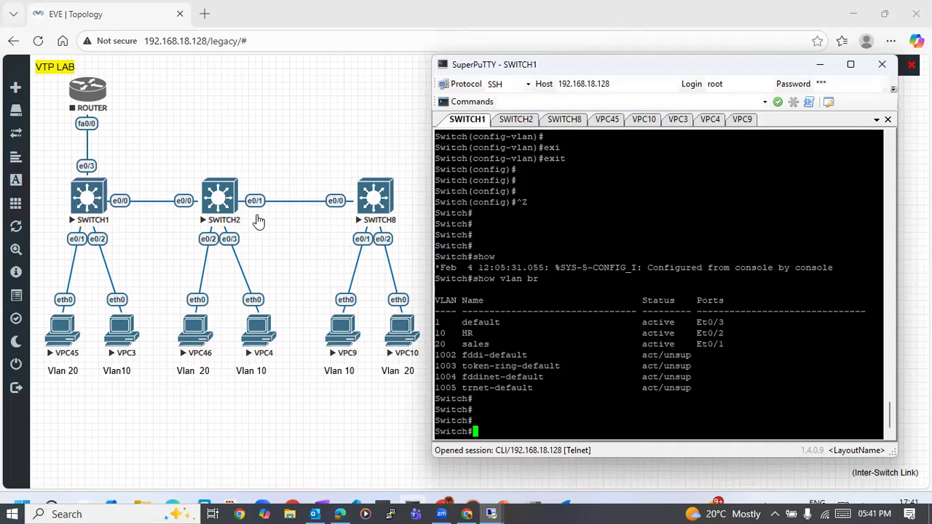
{"action": "type", "text": "conf"}
{"action": "key", "text": "Tab"}
{"action": "type", "text": "t"}
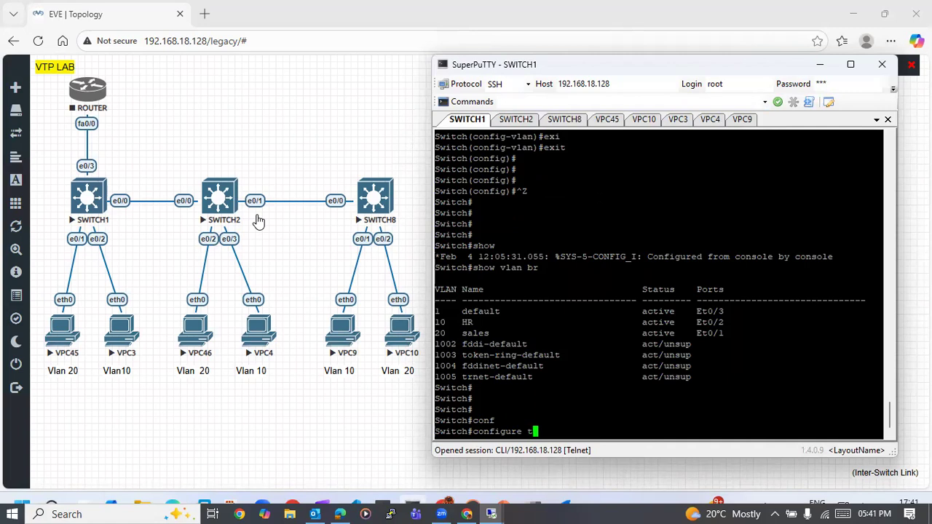
{"action": "key", "text": "Return"}
- Create VLAN 50 on SWITCH1 and name it test
{"action": "type", "text": "inte"}
{"action": "key", "text": "BackSpace"}
{"action": "key", "text": "BackSpace"}
{"action": "key", "text": "BackSpace"}
{"action": "key", "text": "BackSpace"}
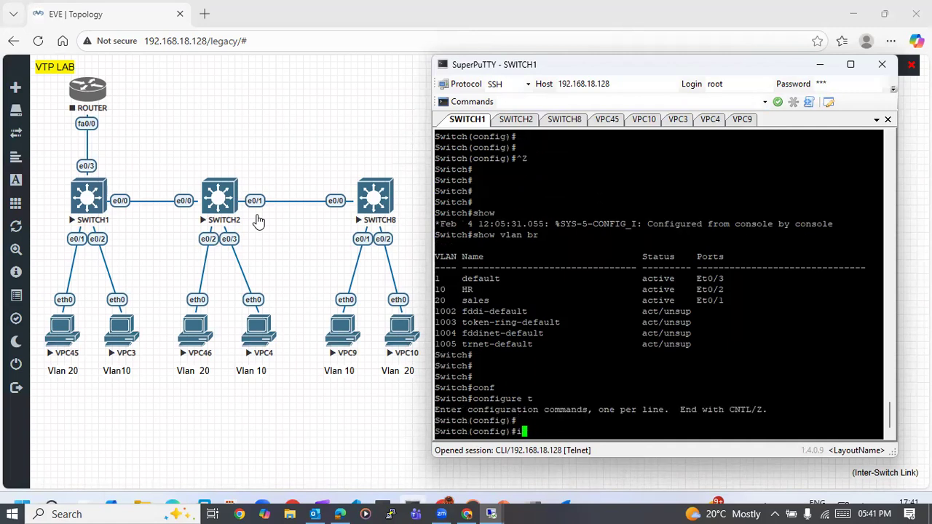
{"action": "type", "text": "vlan 50"}
{"action": "key", "text": "Return"}
{"action": "type", "text": "name test"}
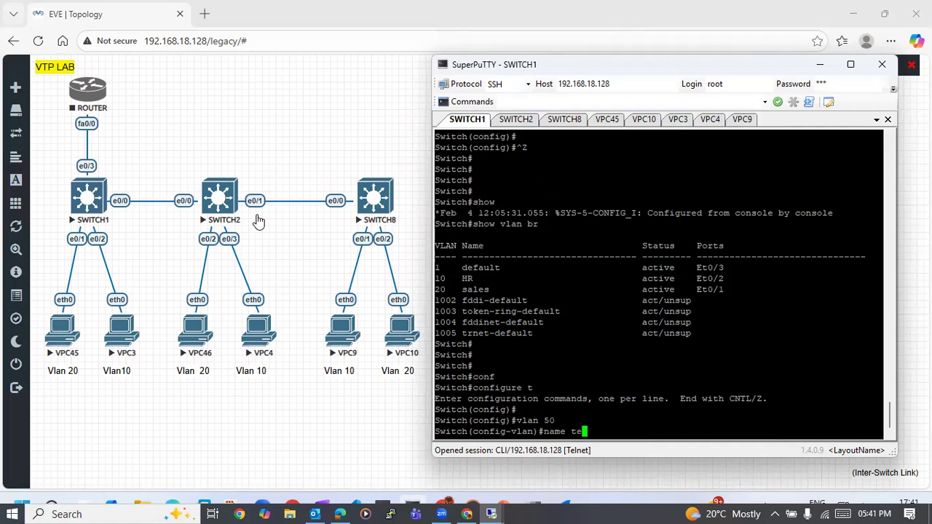
{"action": "key", "text": "Return"}
{"action": "key", "text": "Return"}
{"action": "key", "text": "Return"}
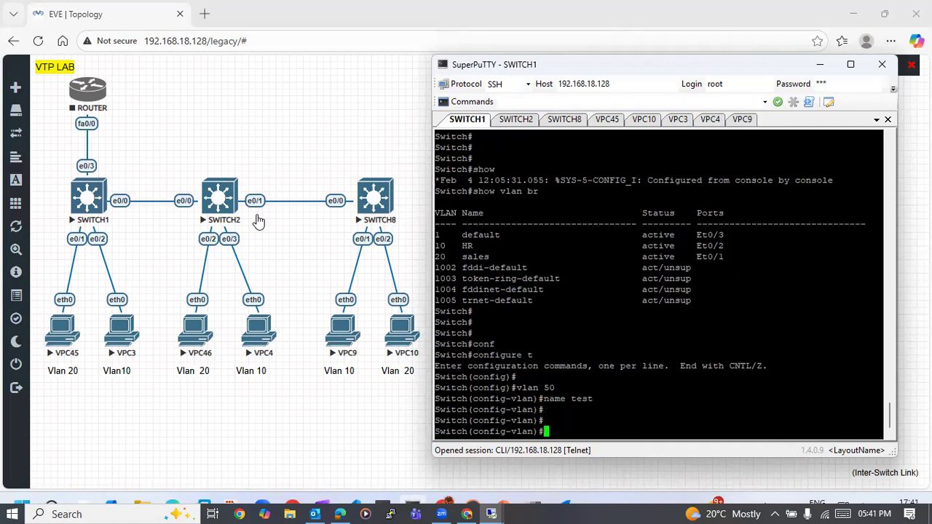
- Switch to the live Wireshark capture and filter its packets with the display filter vtp
{"action": "left_click", "coordinate": [565, 501]}
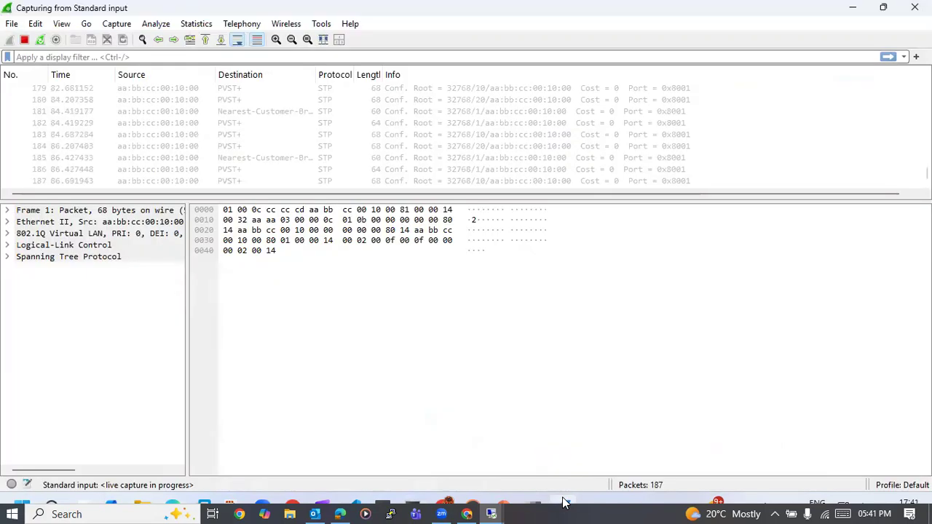
{"action": "left_click", "coordinate": [320, 125]}
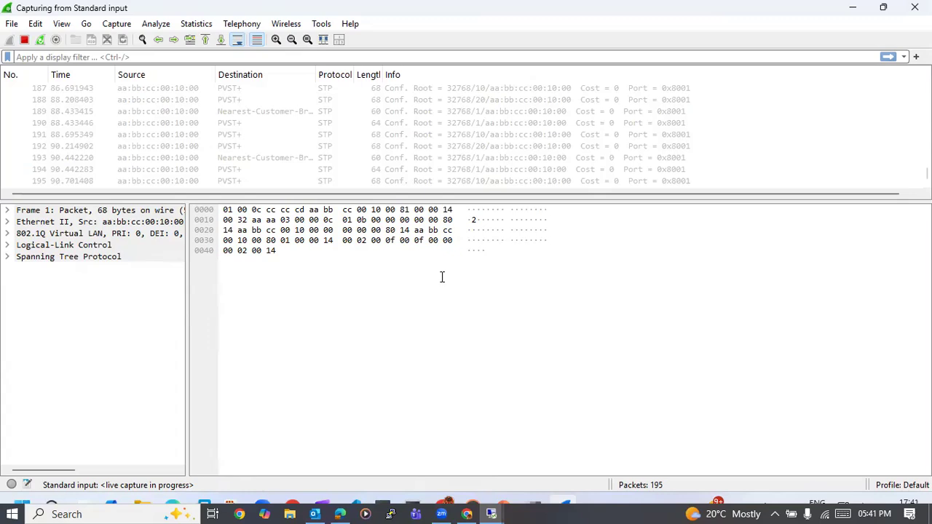
{"action": "left_click", "coordinate": [181, 56]}
{"action": "type", "text": "vtp"}
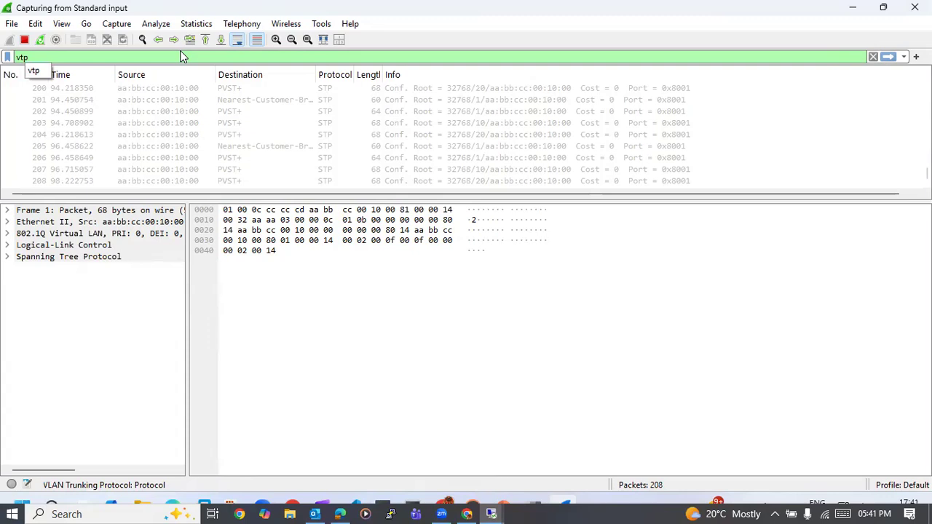
{"action": "key", "text": "Return"}
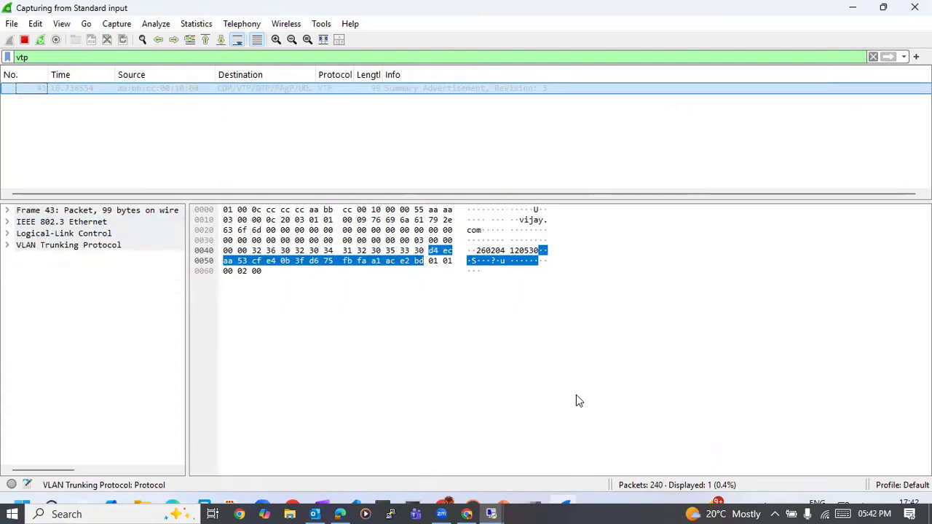
{"action": "left_click", "coordinate": [537, 503]}
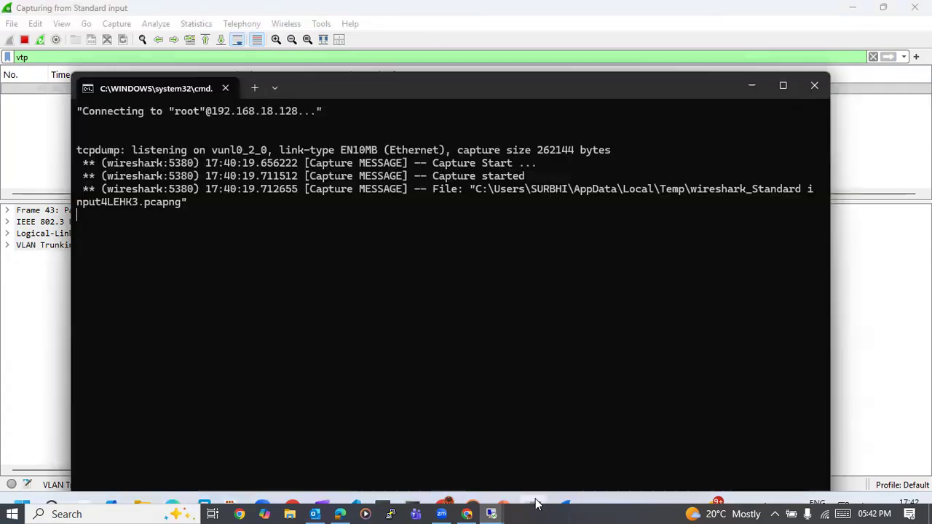
{"action": "left_click", "coordinate": [753, 88]}
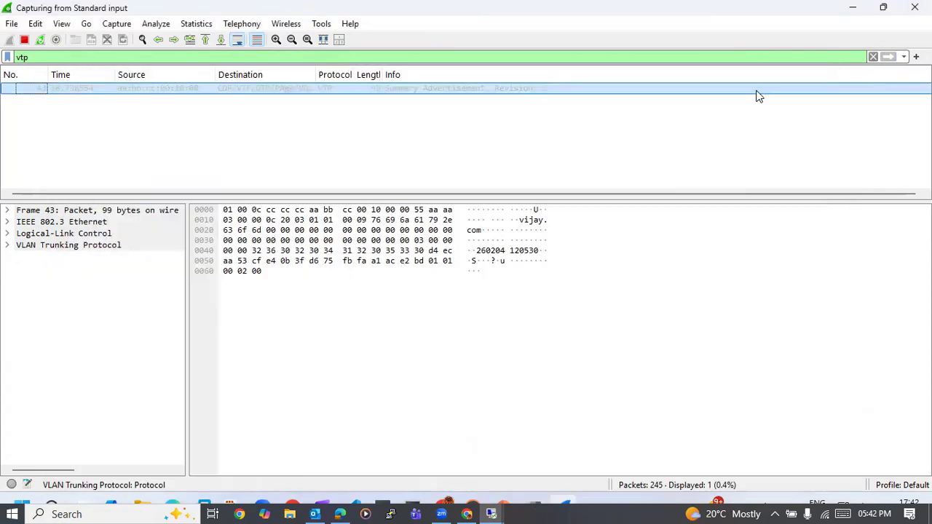
{"action": "left_click", "coordinate": [415, 514]}
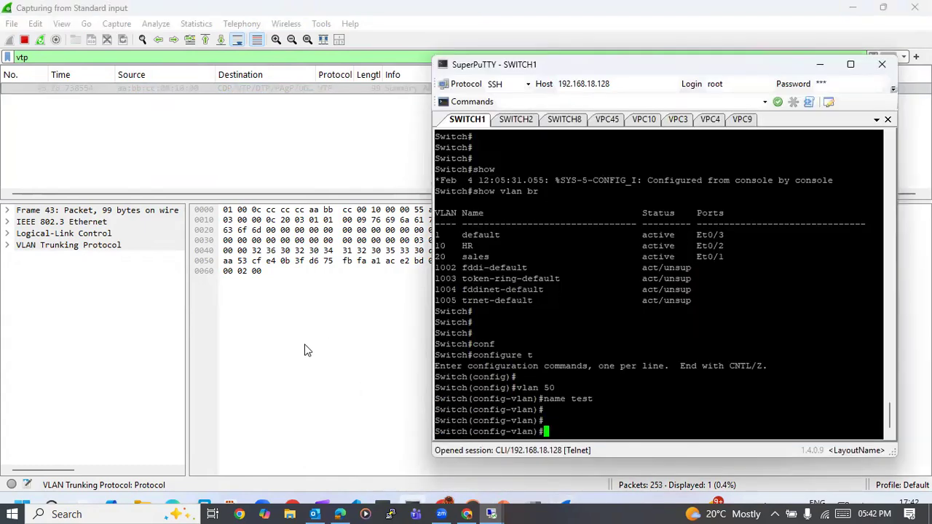
{"action": "left_click", "coordinate": [263, 506]}
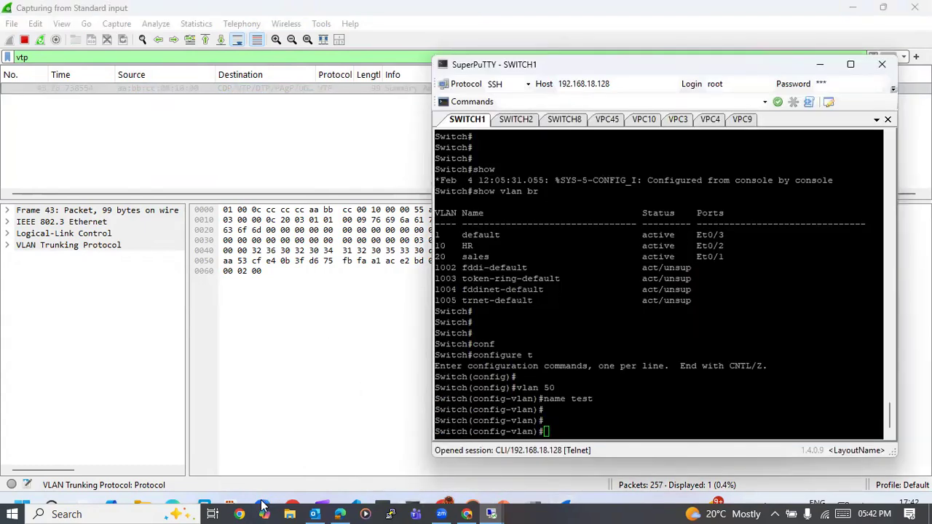
{"action": "left_click", "coordinate": [348, 88]}
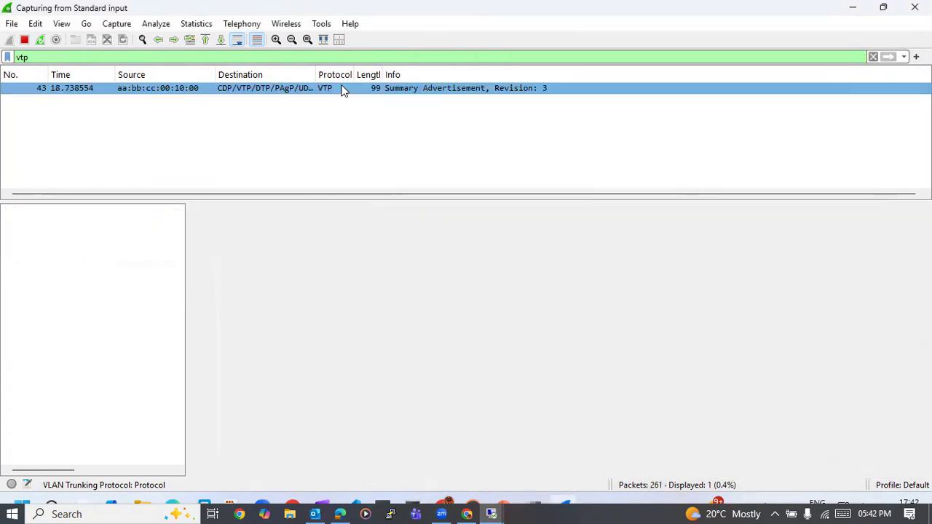
{"action": "double_click", "coordinate": [343, 88]}
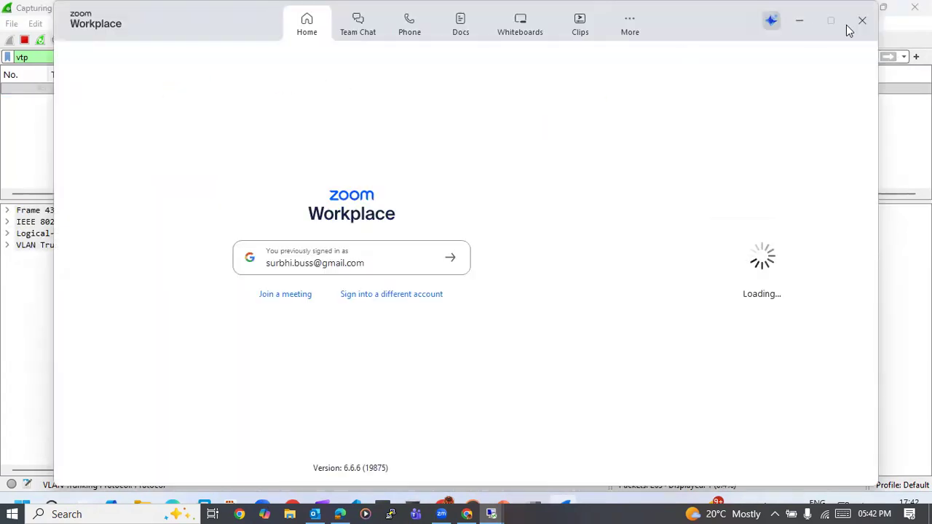
{"action": "left_click", "coordinate": [867, 24]}
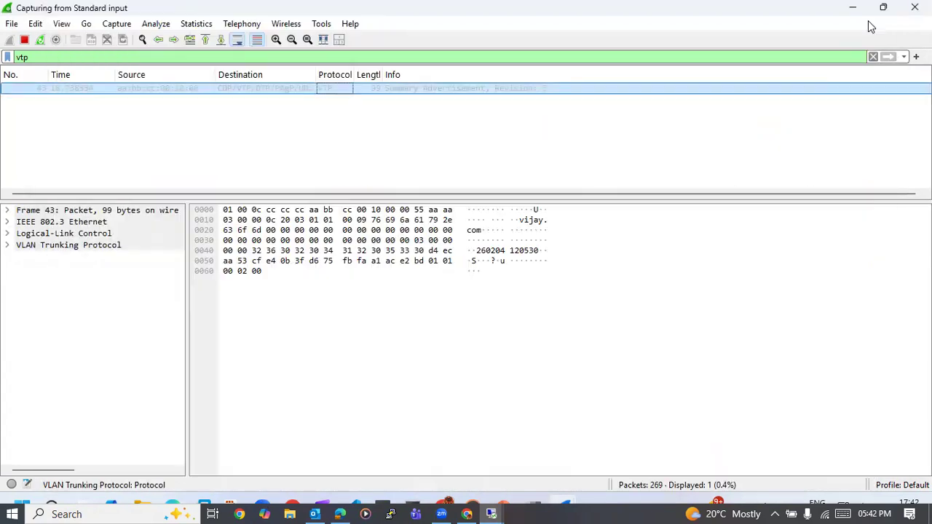
- Open the captured VTP summary advertisement in its own window and examine the source address in its IEEE 802.3 Ethernet header
{"action": "left_click", "coordinate": [304, 89]}
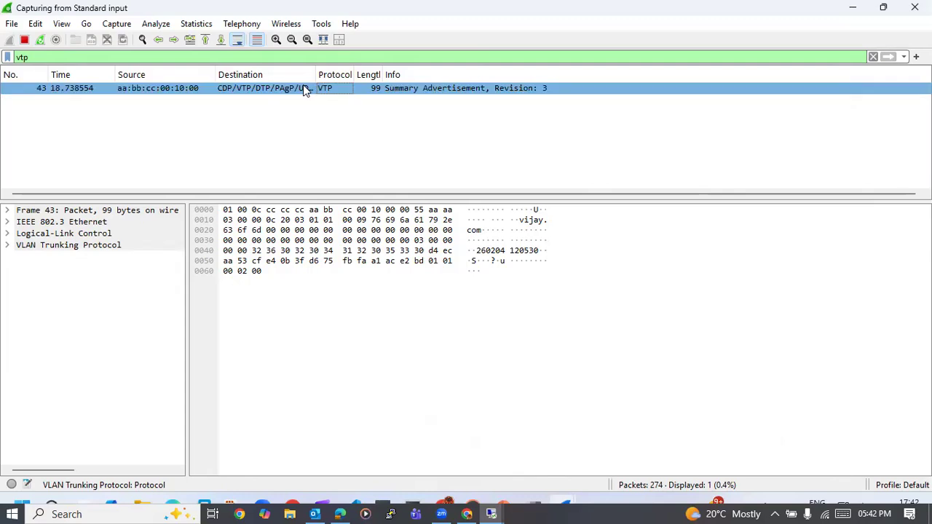
{"action": "double_click", "coordinate": [304, 88]}
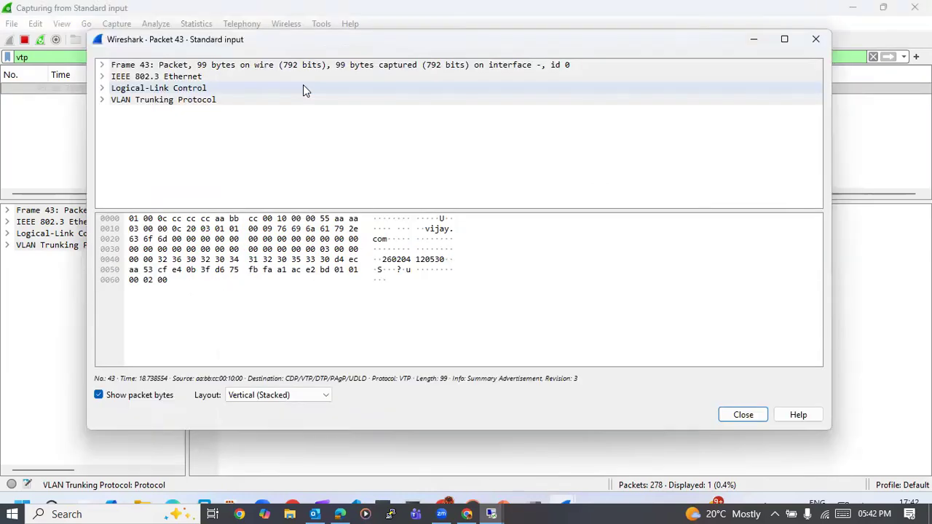
{"action": "left_click", "coordinate": [102, 77]}
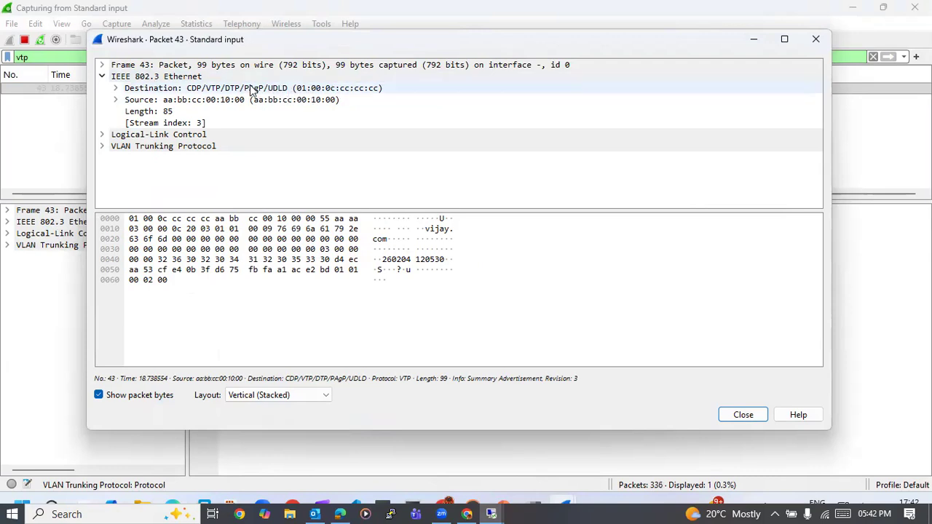
{"action": "left_click", "coordinate": [116, 100]}
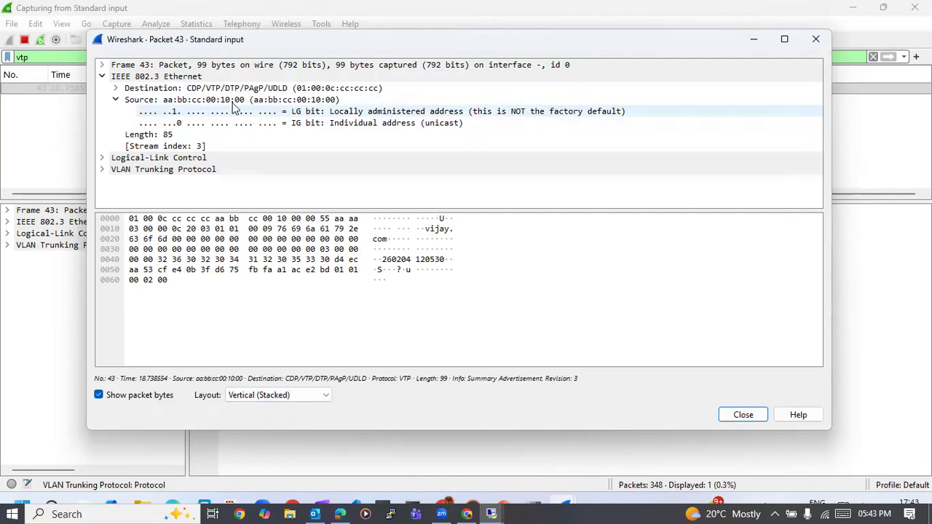
{"action": "left_click", "coordinate": [116, 100]}
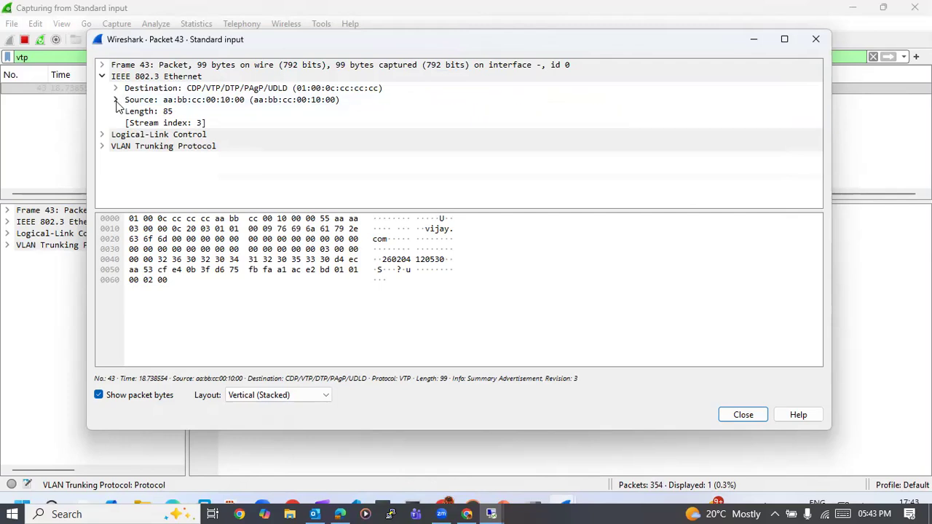
- Examine the packet's Logical-Link Control and VLAN Trunking Protocol fields, including domain and configuration revision number, and close the packet window
{"action": "left_click", "coordinate": [102, 135]}
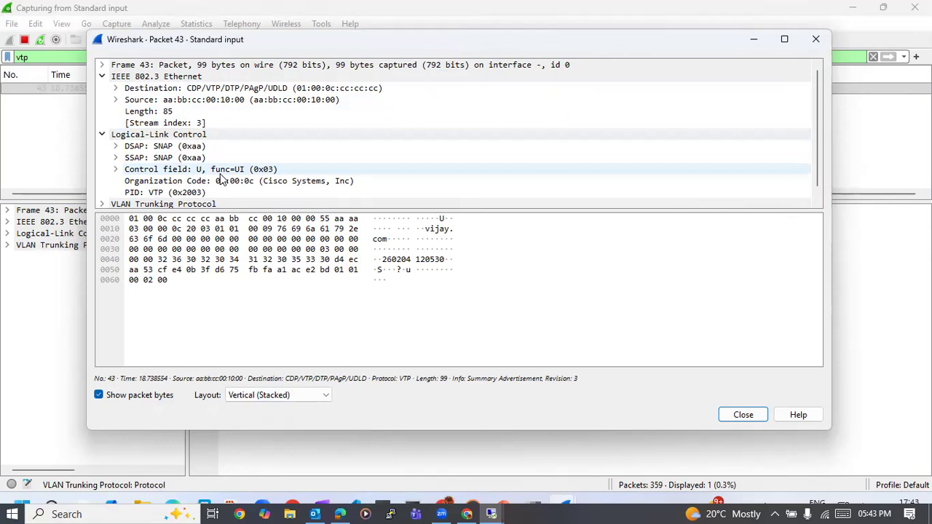
{"action": "left_click", "coordinate": [102, 135]}
{"action": "left_click", "coordinate": [103, 146]}
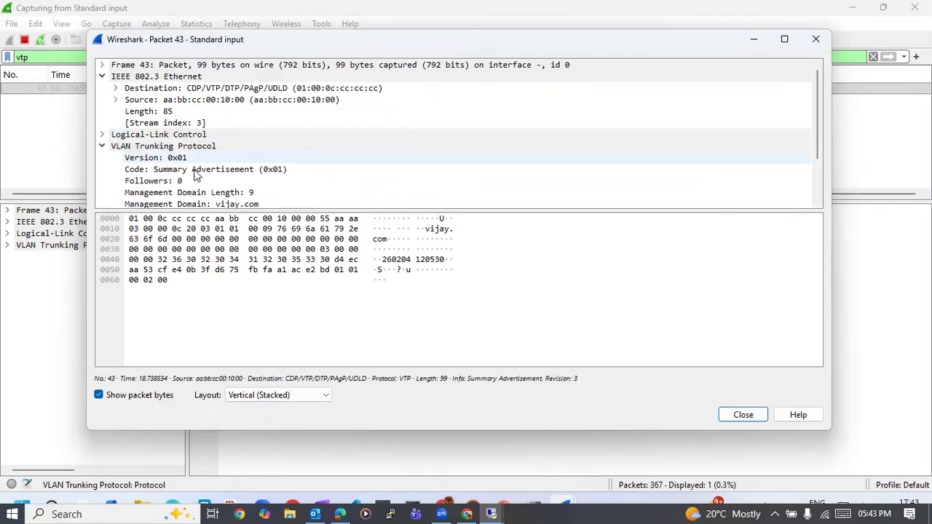
{"action": "scroll", "coordinate": [265, 178], "scroll_direction": "down", "scroll_amount": 2}
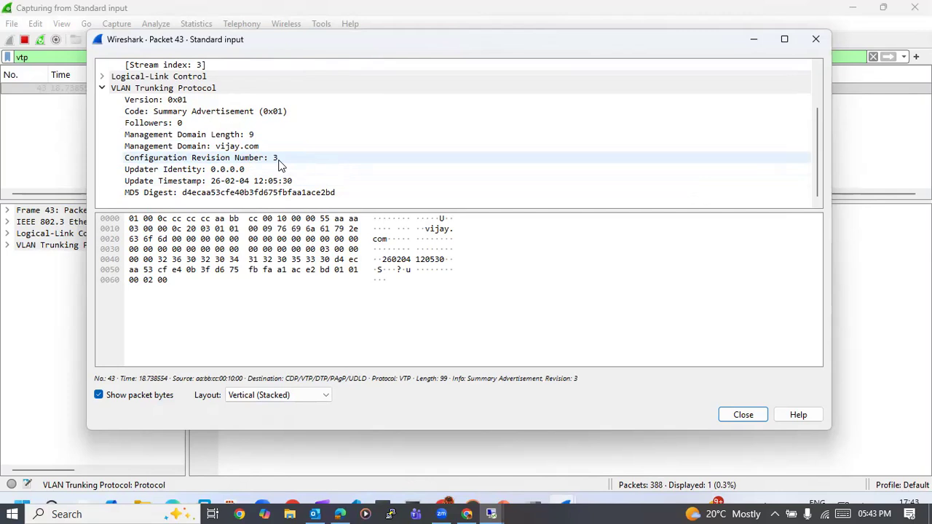
{"action": "scroll", "coordinate": [279, 165], "scroll_direction": "up", "scroll_amount": 2}
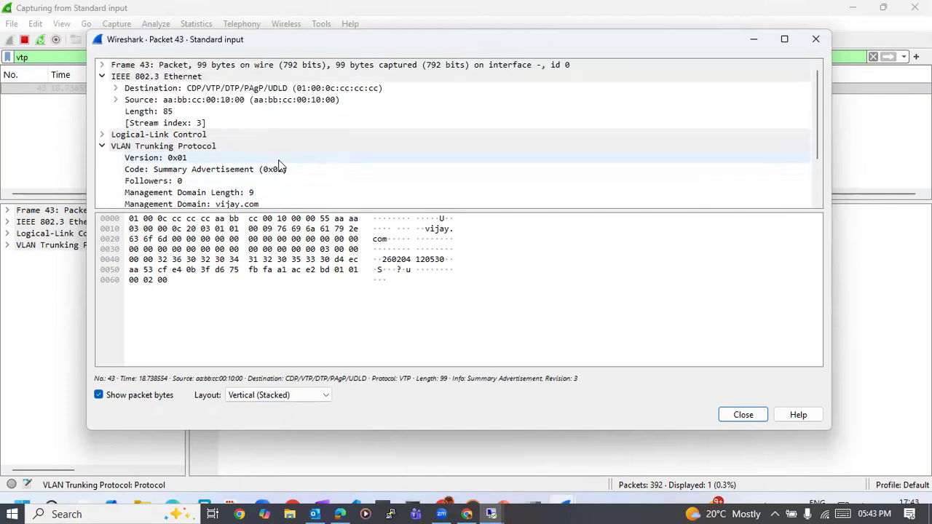
{"action": "left_click", "coordinate": [816, 40]}
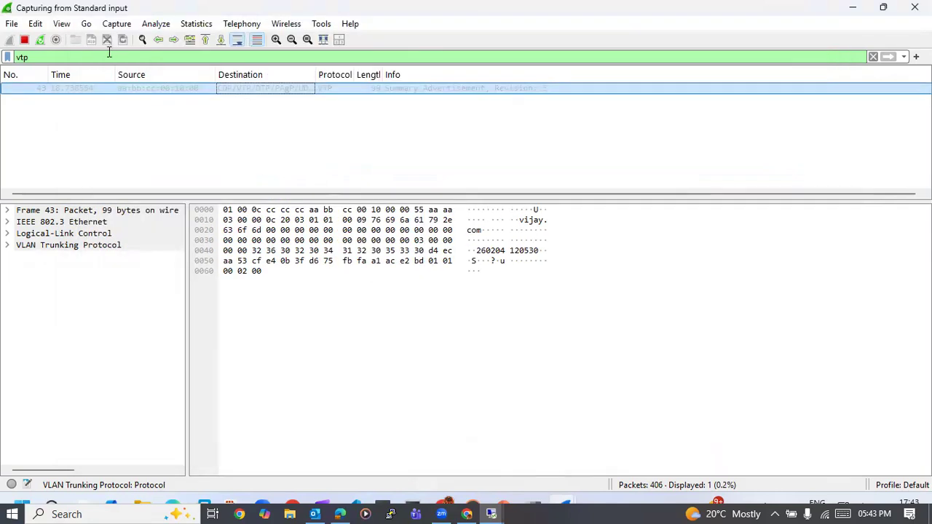
- Erase the vtp text from the display filter and reselect the VTP packet
{"action": "left_click", "coordinate": [85, 60]}
{"action": "key", "text": "BackSpace"}
{"action": "key", "text": "BackSpace"}
{"action": "key", "text": "BackSpace"}
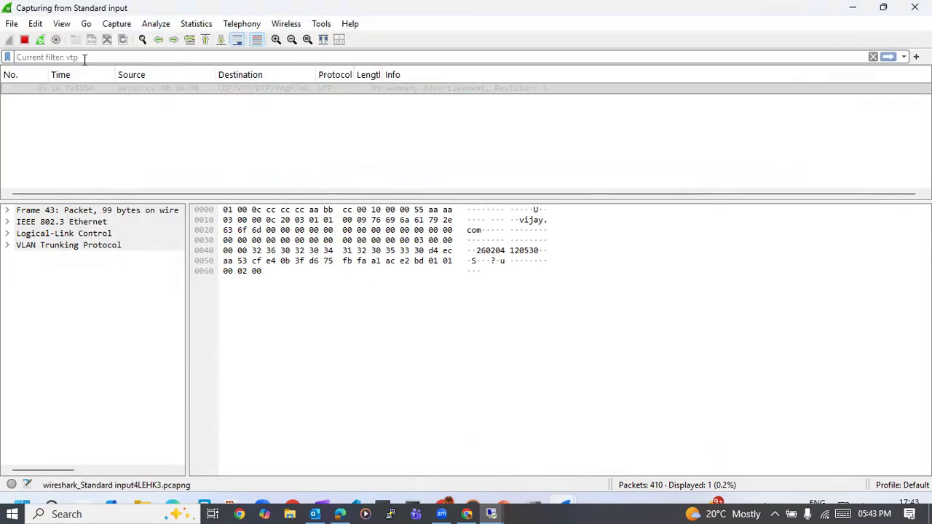
{"action": "left_click", "coordinate": [102, 211]}
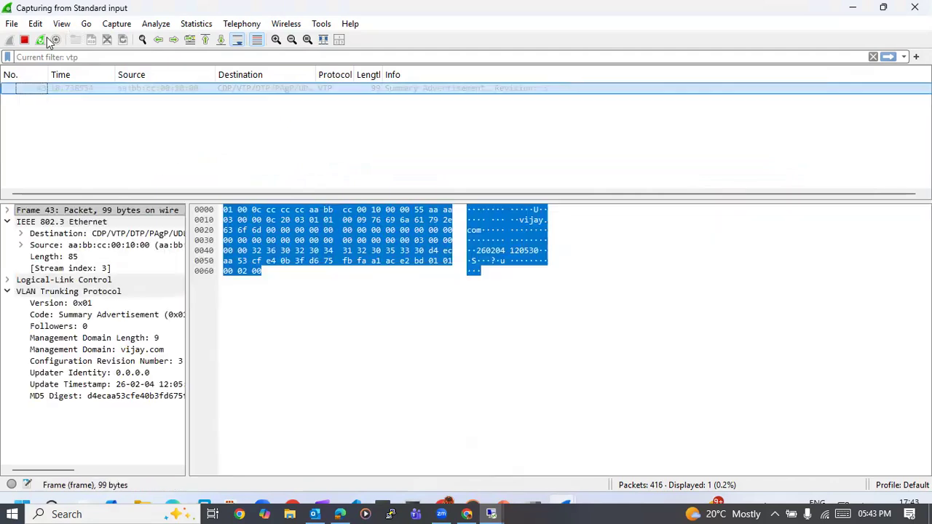
{"action": "left_click", "coordinate": [182, 140]}
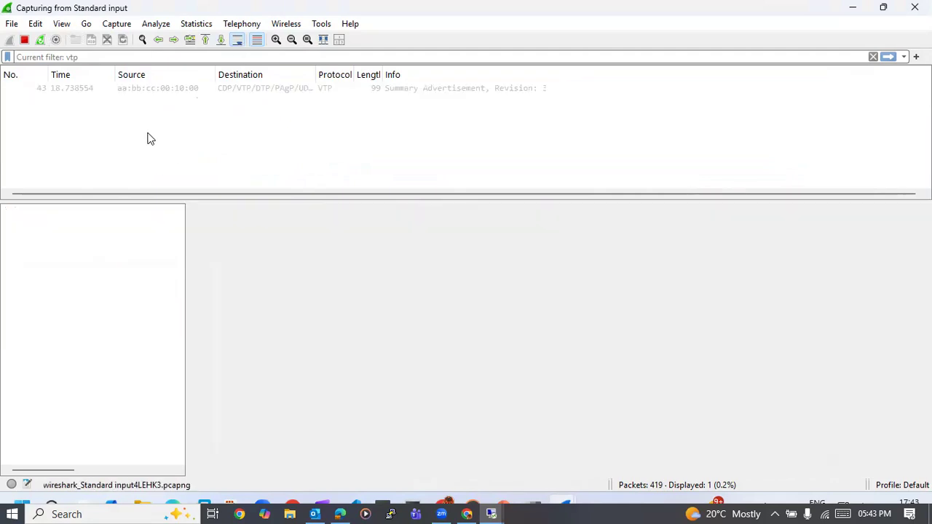
{"action": "left_click", "coordinate": [327, 87]}
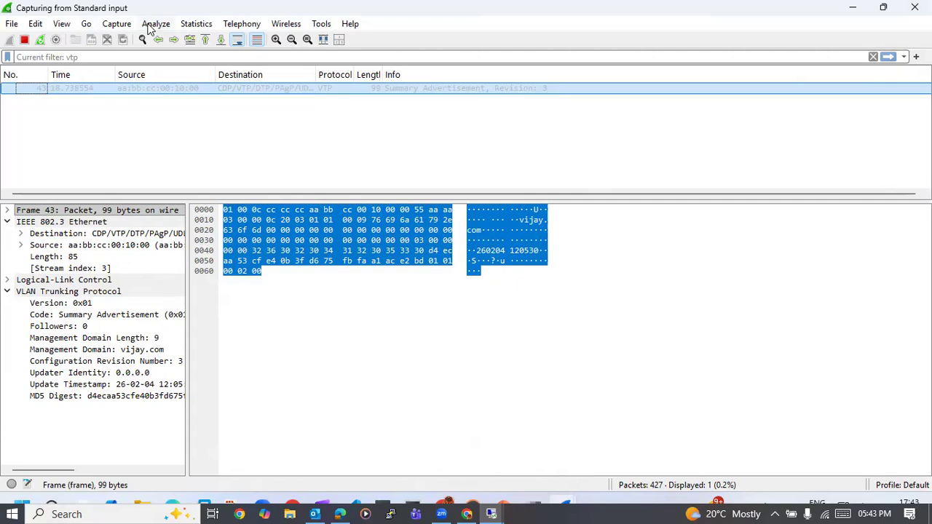
- Try to restart the capture without saving its packets, decline the helper program's permission request, and close Wireshark
{"action": "left_click", "coordinate": [88, 25]}
{"action": "mouse_move", "coordinate": [115, 26]}
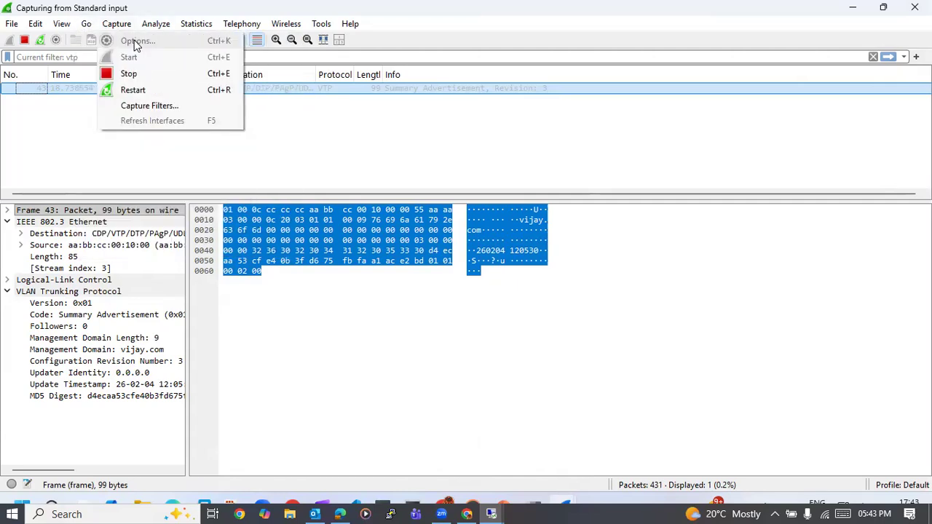
{"action": "left_click", "coordinate": [130, 90]}
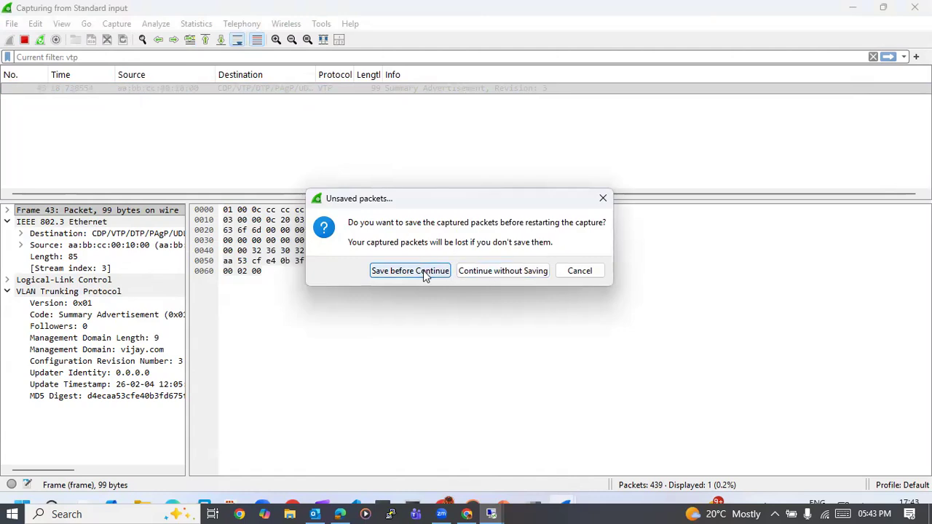
{"action": "left_click", "coordinate": [489, 271]}
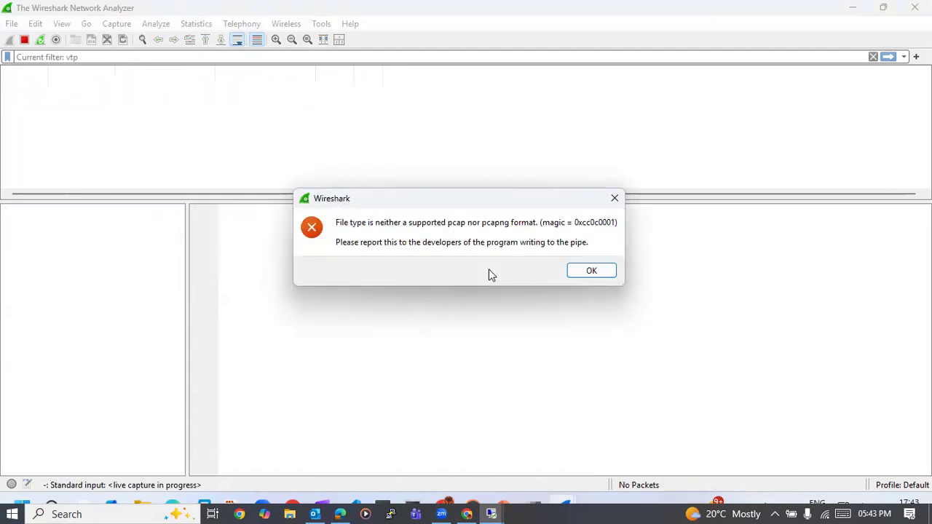
{"action": "left_click", "coordinate": [602, 275]}
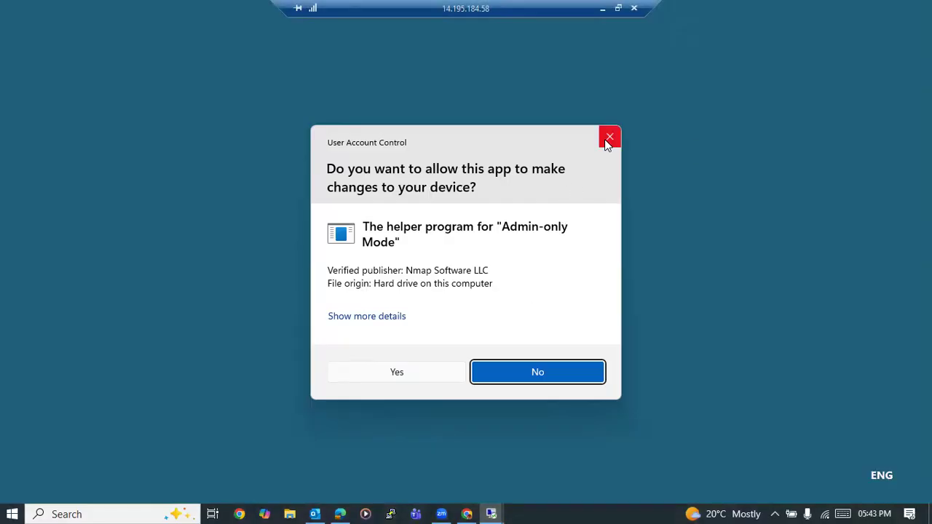
{"action": "left_click", "coordinate": [609, 139]}
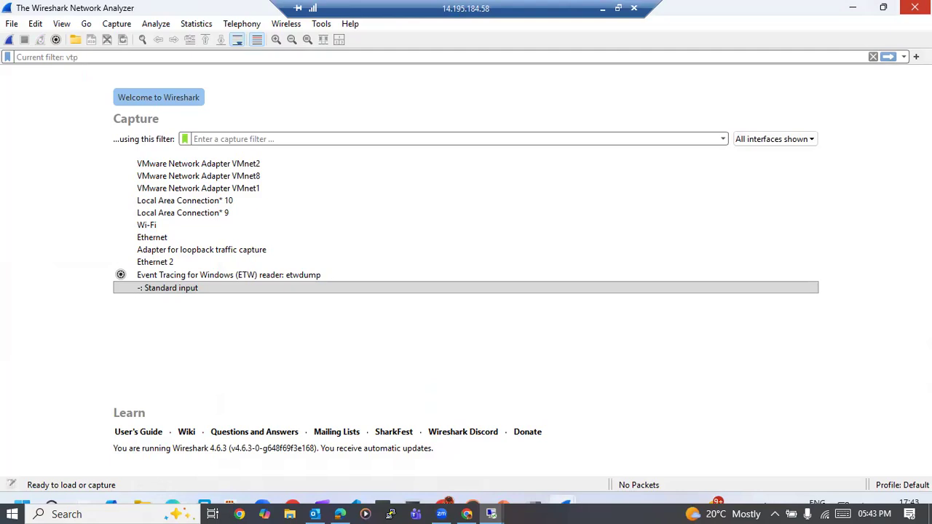
{"action": "left_click", "coordinate": [915, 7]}
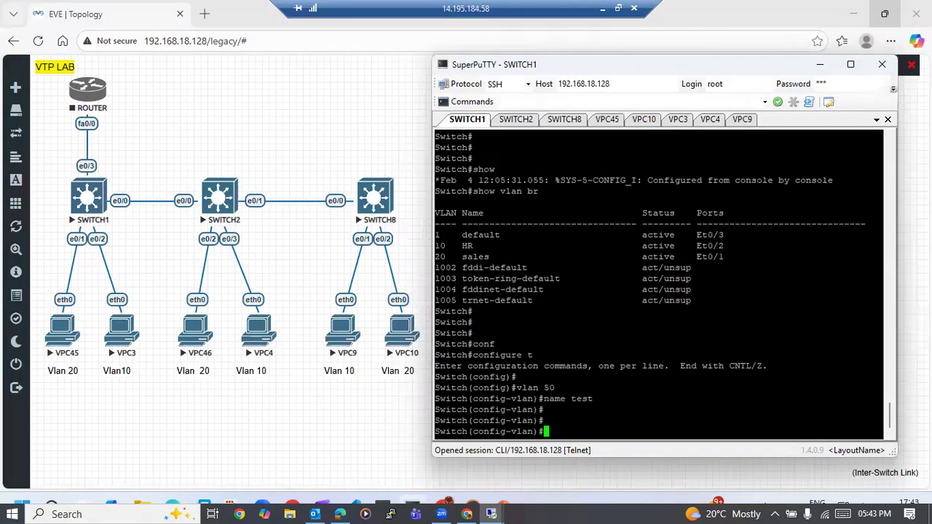
- Exit VLAN configuration mode on SWITCH1 to return to global configuration mode
{"action": "key", "text": "Return"}
{"action": "key", "text": "Return"}
{"action": "type", "text": "exit"}
{"action": "key", "text": "Tab"}
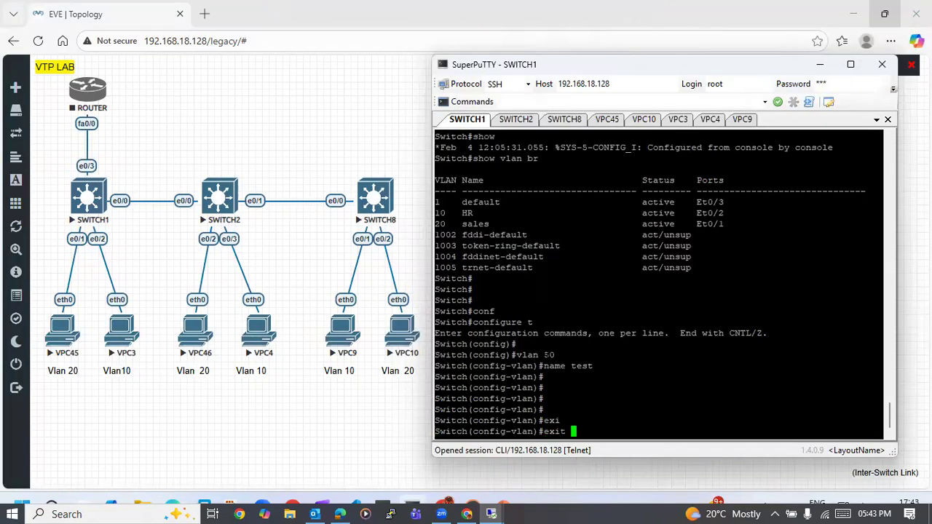
{"action": "key", "text": "Return"}
{"action": "key", "text": "Return"}
{"action": "key", "text": "Return"}
{"action": "key", "text": "Return"}
{"action": "key", "text": "Return"}
{"action": "key", "text": "Return"}
{"action": "type", "text": "v"}
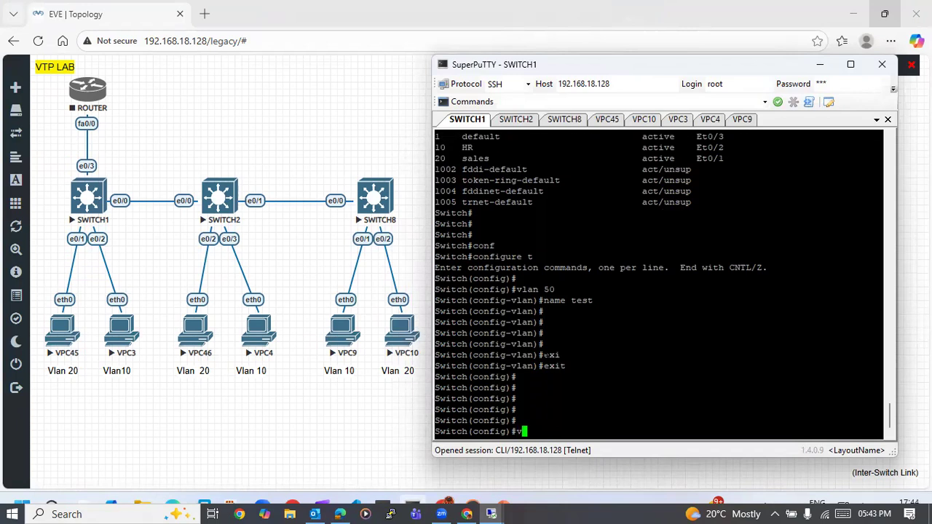
- Start a new Wireshark capture on SWITCH2's e0/0 interface from the EVE-NG topology, allowing the wrapper and helper program to run
{"action": "left_click", "coordinate": [228, 170]}
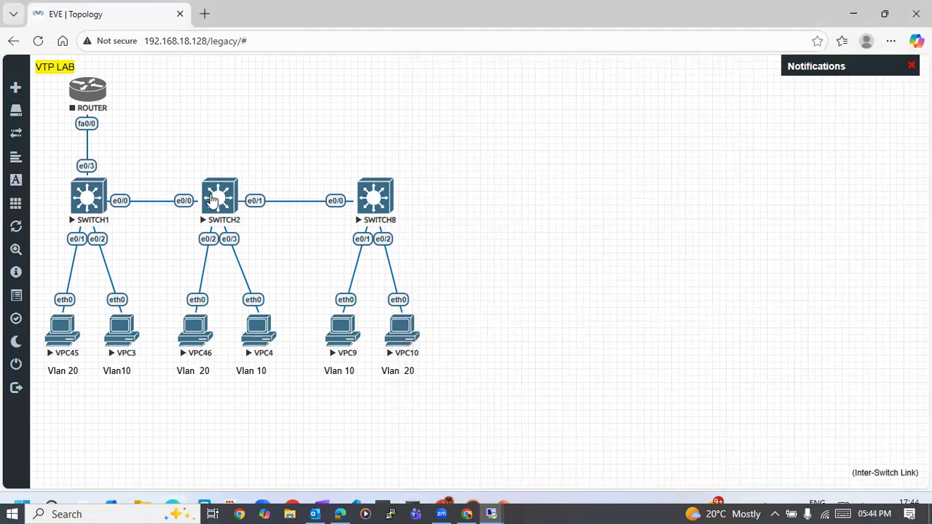
{"action": "right_click", "coordinate": [211, 200]}
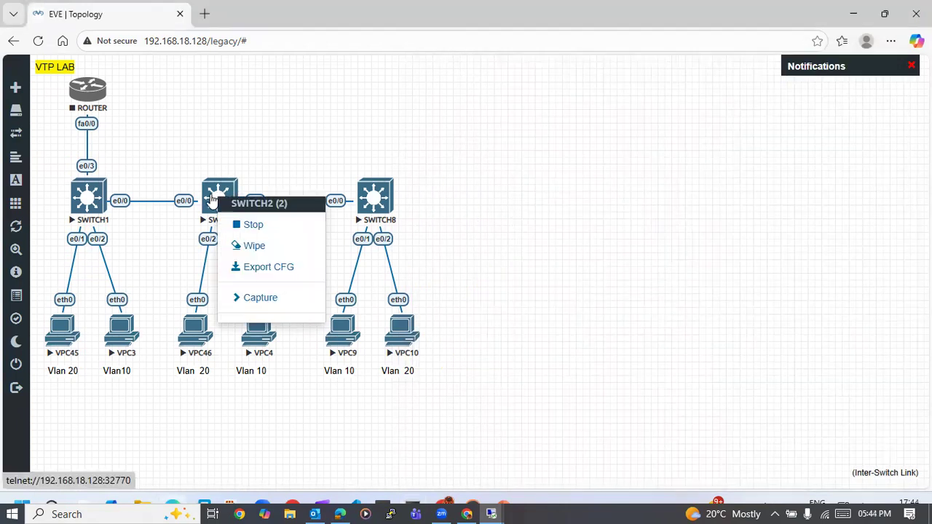
{"action": "left_click", "coordinate": [234, 303]}
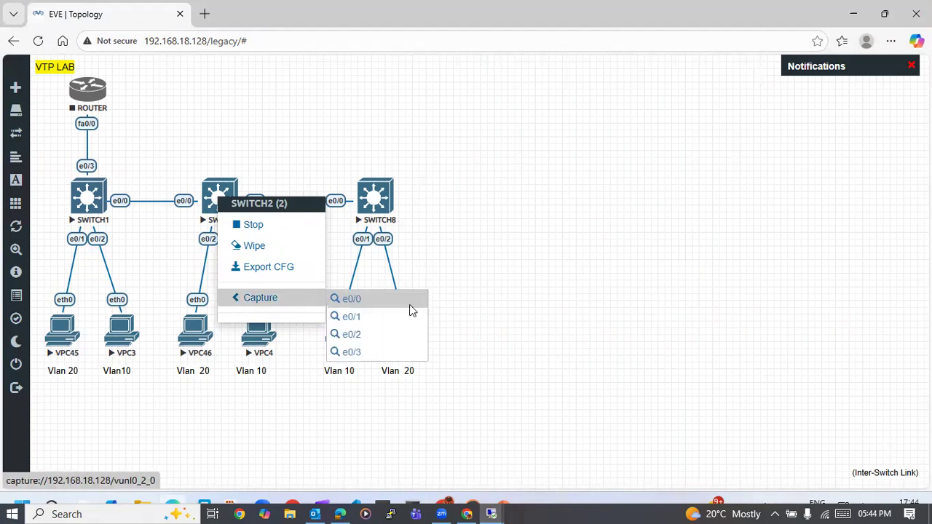
{"action": "left_click", "coordinate": [356, 302]}
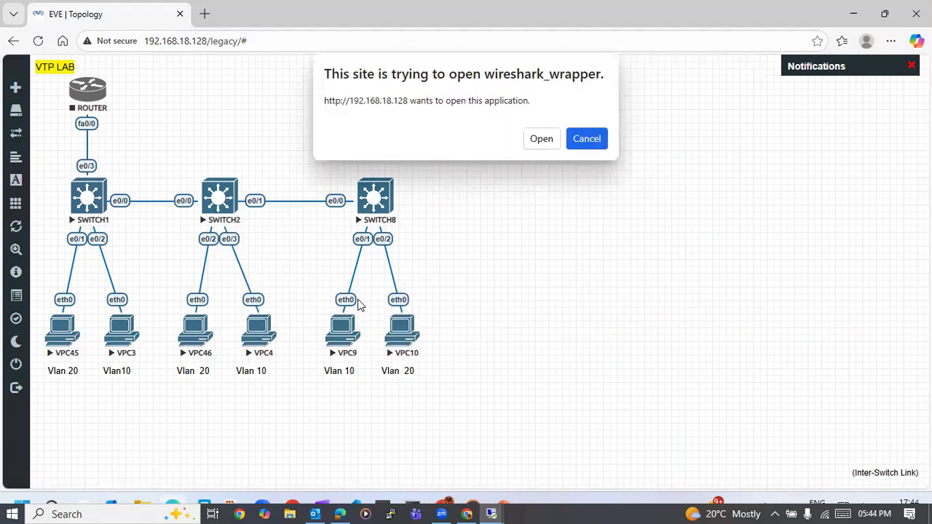
{"action": "left_click", "coordinate": [541, 140]}
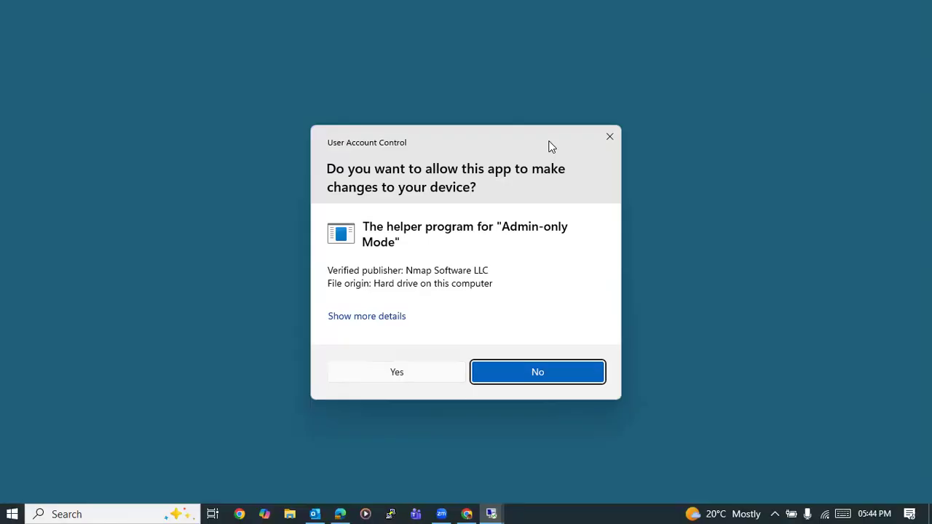
{"action": "left_click", "coordinate": [411, 375]}
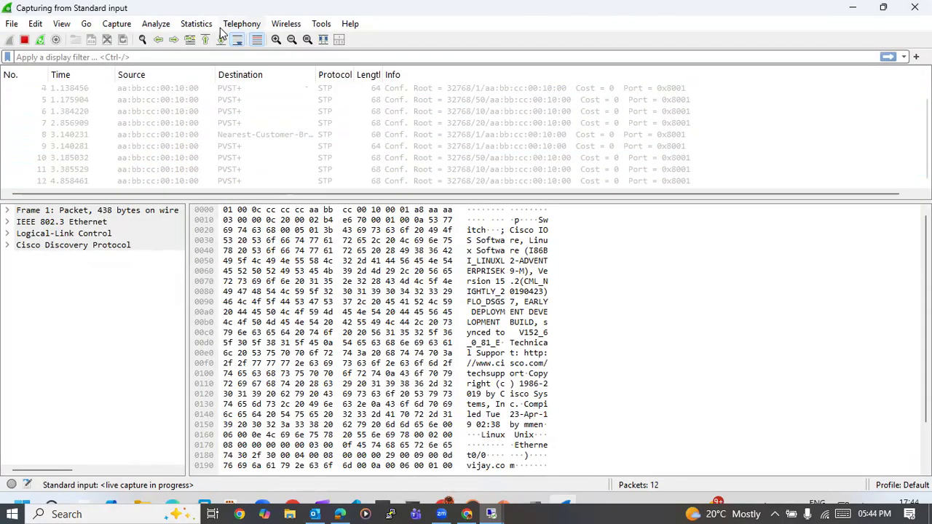
- Apply the display filter vtp to the live capture, and empty the filter text while leaving the filter applied
{"action": "type", "text": "vtp"}
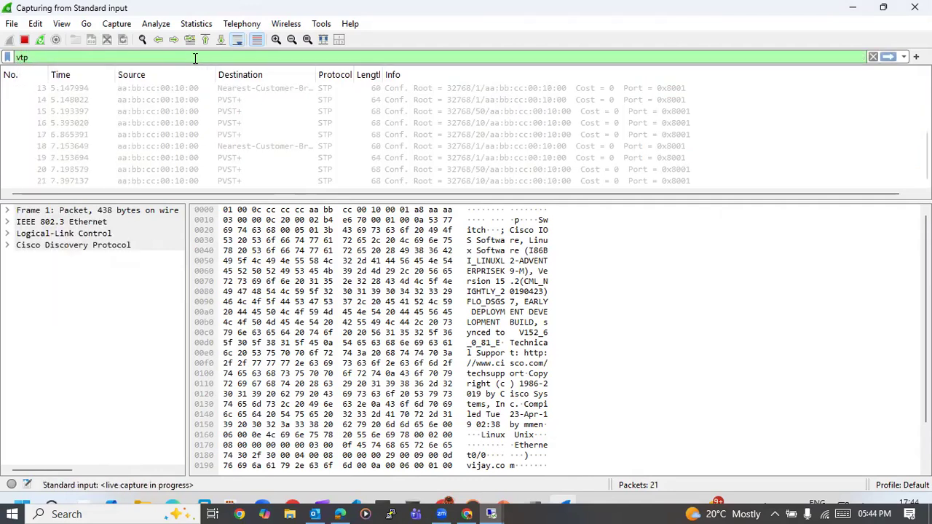
{"action": "key", "text": "Return"}
{"action": "key", "text": "Return"}
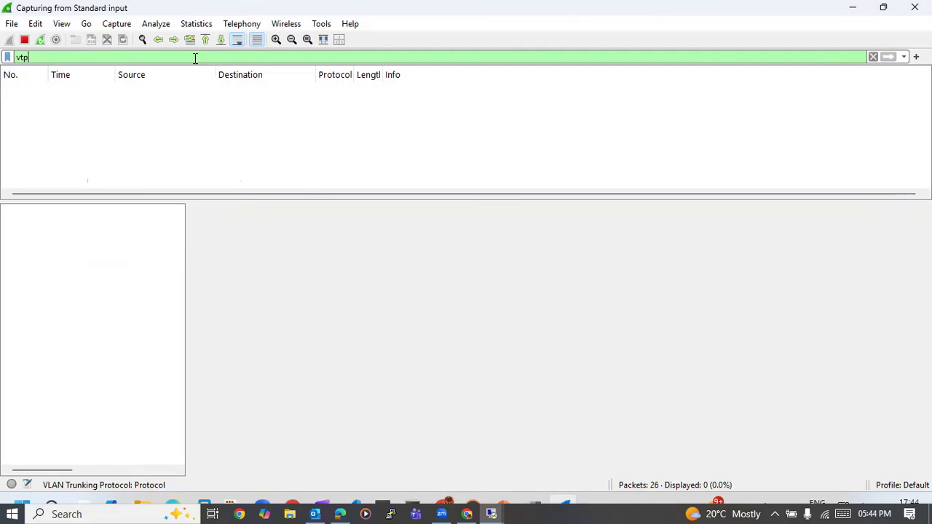
{"action": "key", "text": "BackSpace"}
{"action": "key", "text": "BackSpace"}
{"action": "key", "text": "BackSpace"}
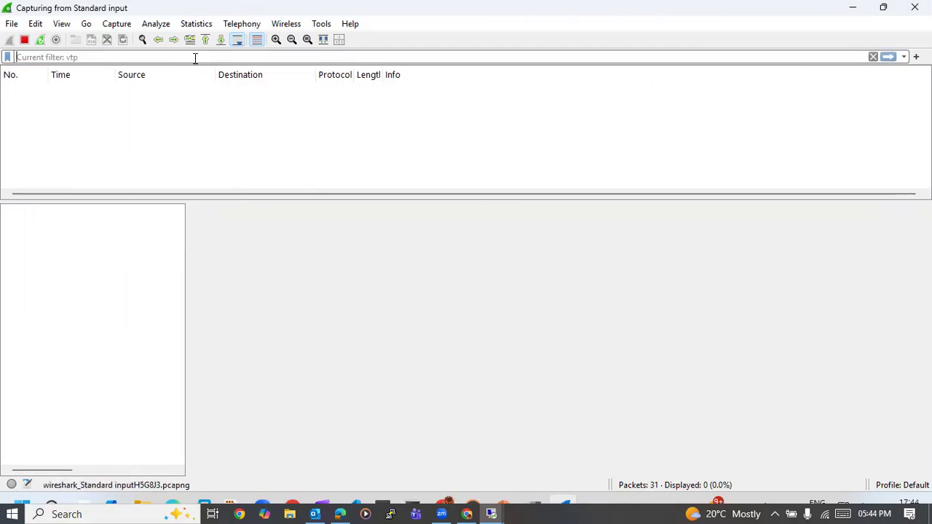
- Switch to the SWITCH1 console in SuperPuTTY and create VLAN 60 with the name test2
{"action": "left_click", "coordinate": [856, 12]}
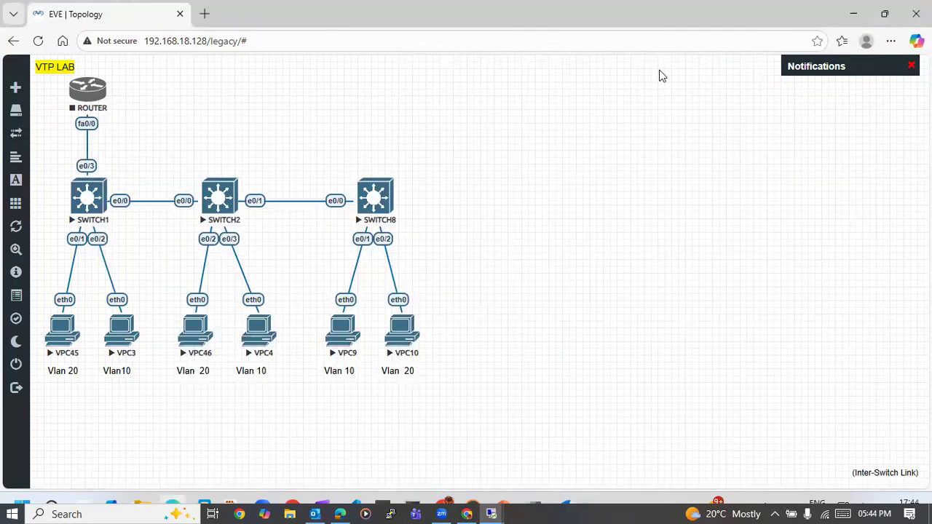
{"action": "left_click", "coordinate": [541, 507]}
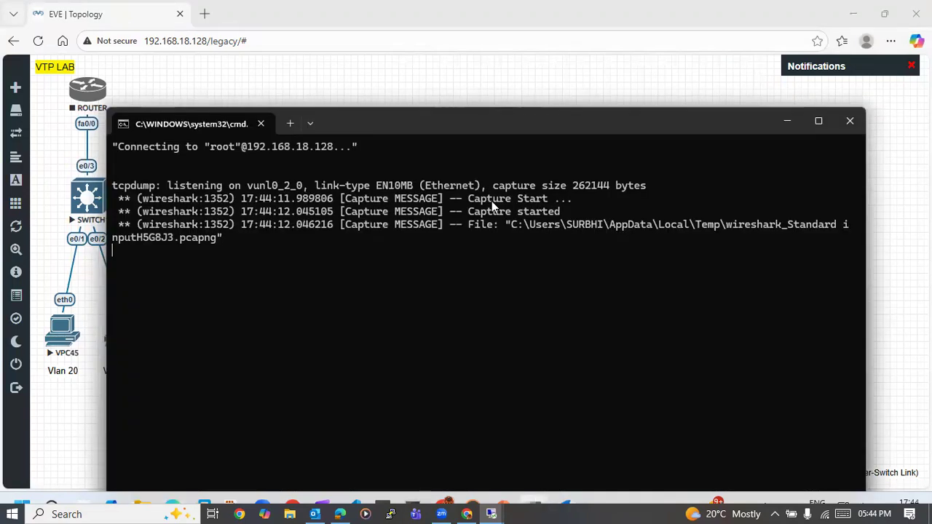
{"action": "left_click", "coordinate": [788, 122]}
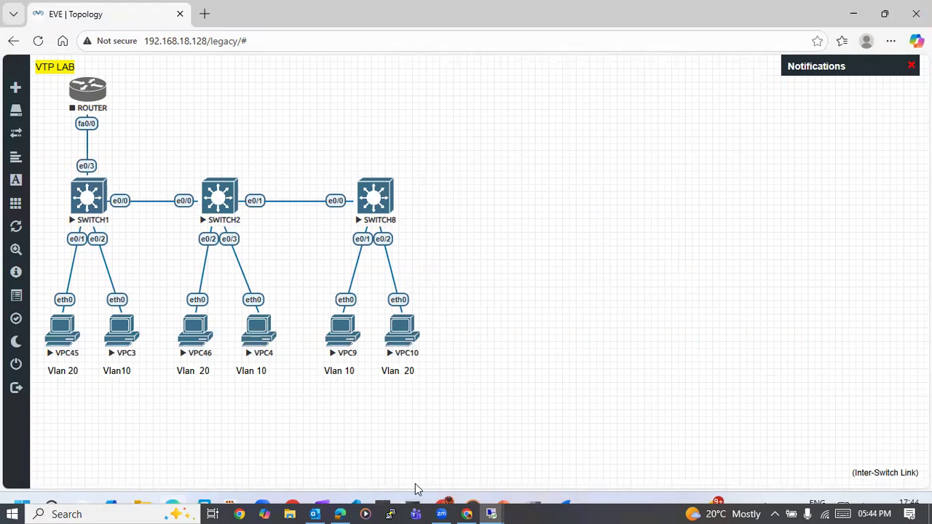
{"action": "left_click", "coordinate": [412, 502]}
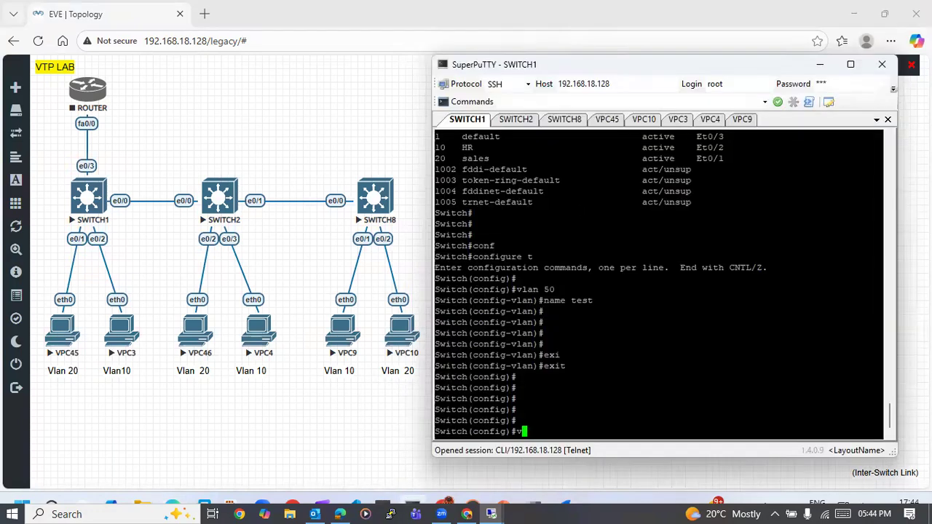
{"action": "type", "text": "lna"}
{"action": "key", "text": "BackSpace"}
{"action": "key", "text": "BackSpace"}
{"action": "key", "text": "BackSpace"}
{"action": "type", "text": "an 60"}
{"action": "key", "text": "Return"}
{"action": "type", "text": "name test2"}
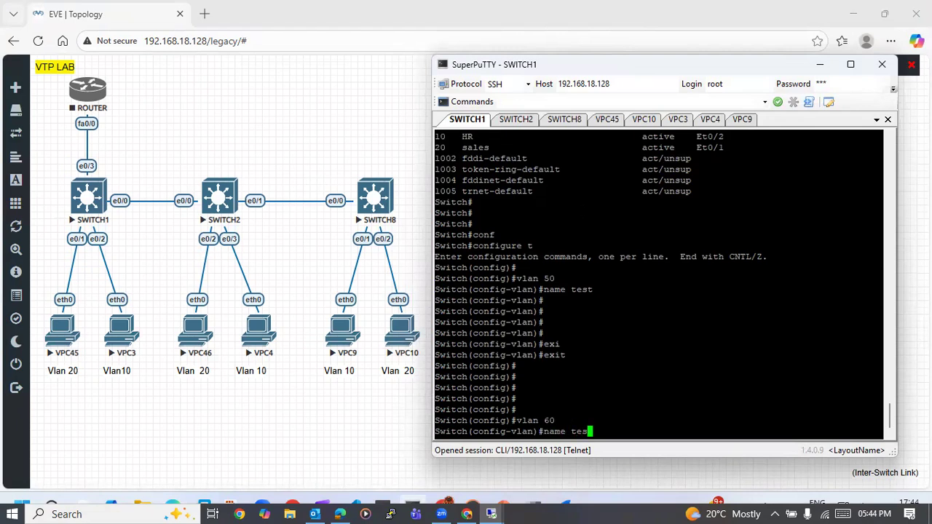
{"action": "key", "text": "Return"}
- Exit the VLAN 60 configuration on SWITCH1 to return to global configuration mode
{"action": "type", "text": "exi"}
{"action": "key", "text": "Tab"}
{"action": "key", "text": "Return"}
{"action": "key", "text": "Return"}
{"action": "key", "text": "Return"}
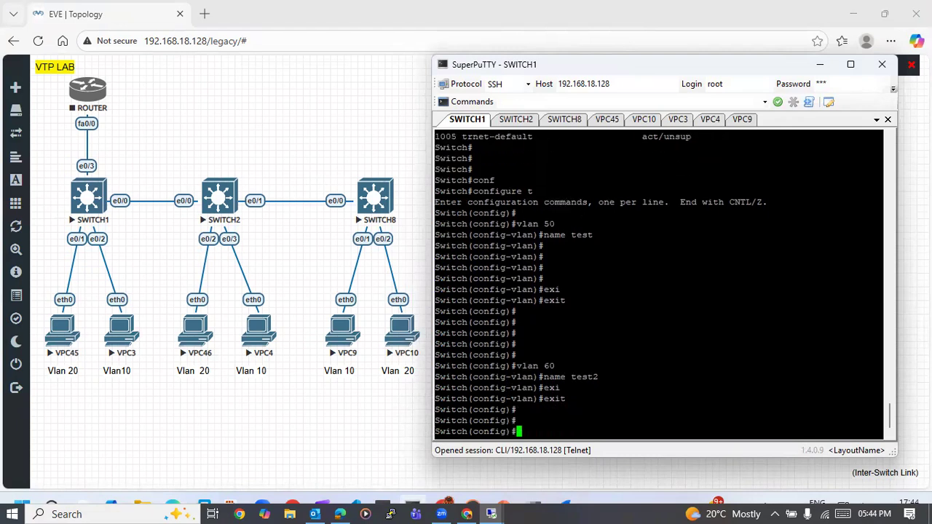
- Switch to Wireshark and compare the captured VTP summary and subset advertisements from both sources
{"action": "left_click", "coordinate": [566, 513]}
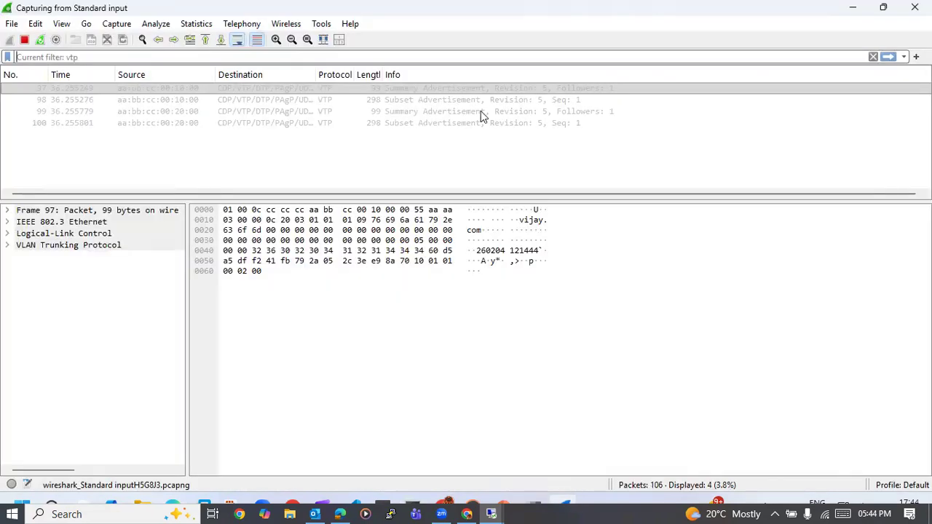
{"action": "left_click", "coordinate": [376, 100]}
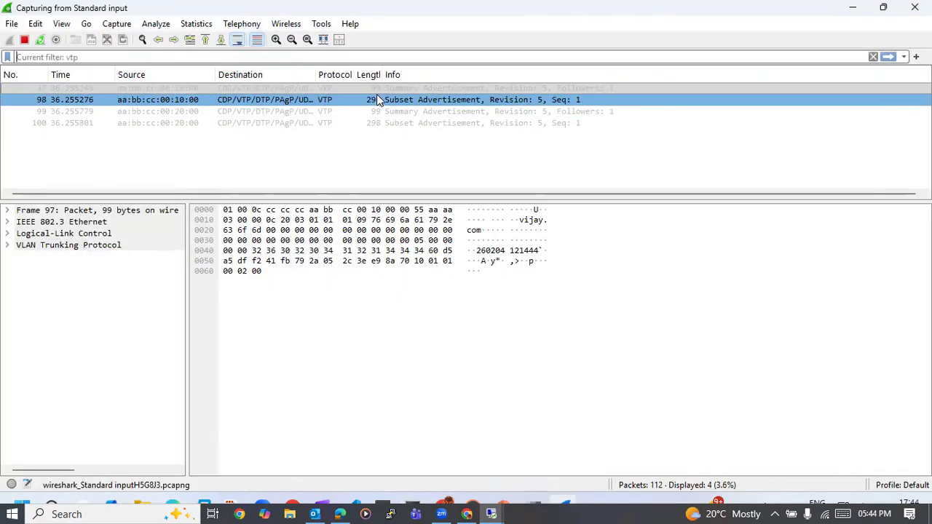
{"action": "left_click", "coordinate": [397, 89]}
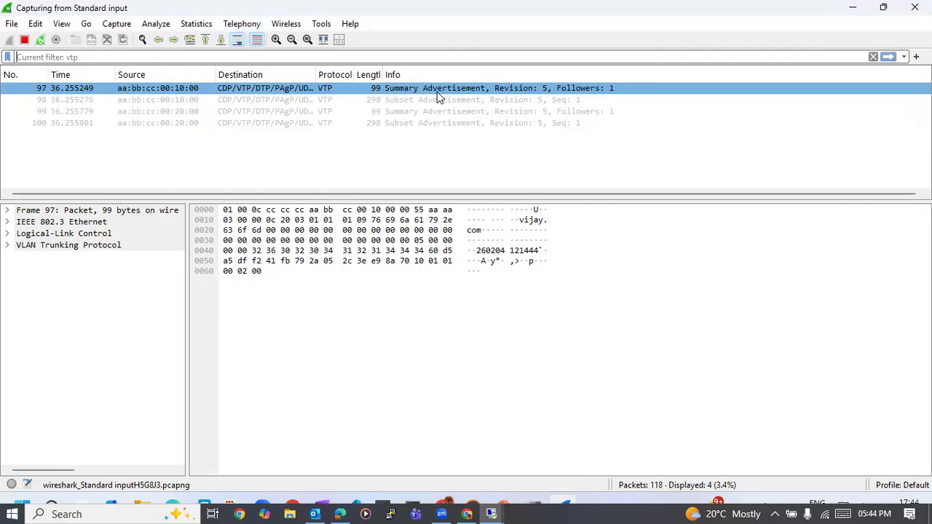
{"action": "left_click", "coordinate": [410, 102]}
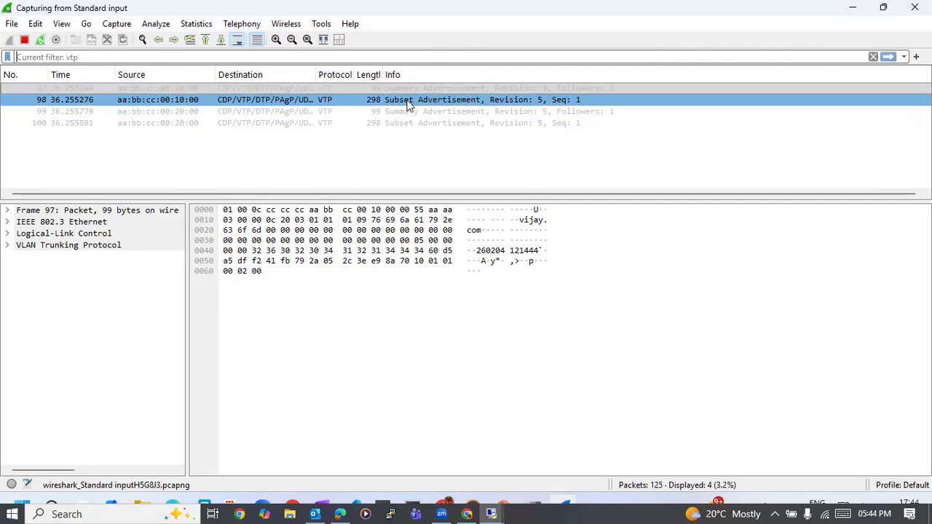
{"action": "left_click", "coordinate": [449, 111]}
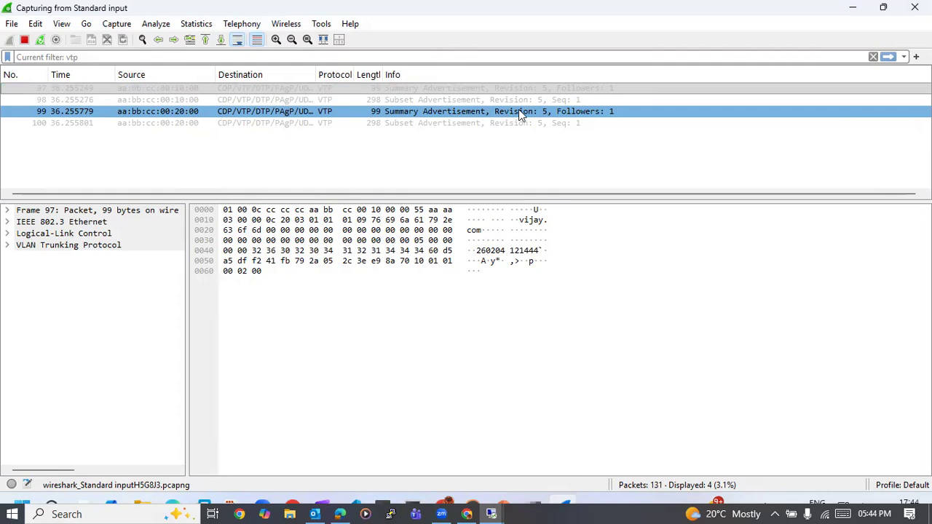
{"action": "left_click", "coordinate": [458, 122]}
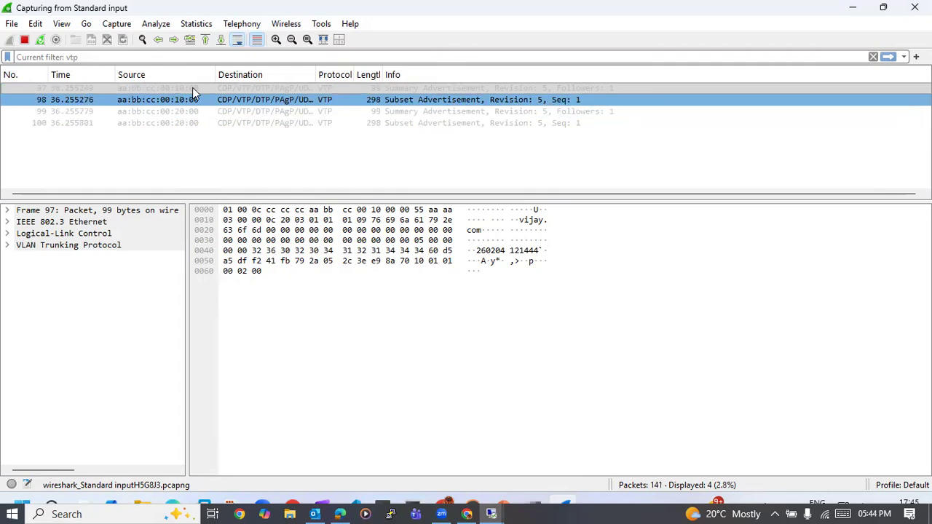
{"action": "left_click", "coordinate": [268, 90]}
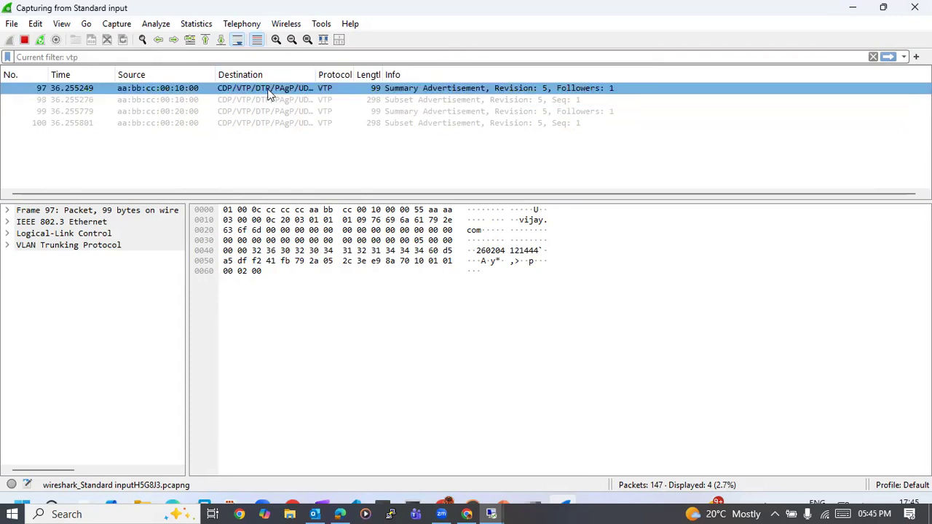
- Open packet 97, the first summary advertisement, in its own window and examine its Ethernet, Logical-Link Control and VLAN Trunking Protocol fields
{"action": "double_click", "coordinate": [433, 88]}
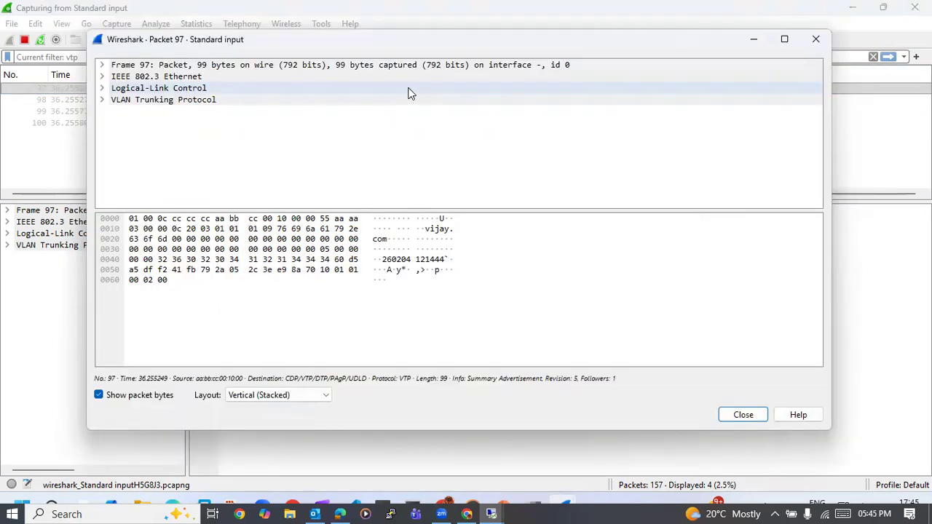
{"action": "left_click", "coordinate": [102, 77]}
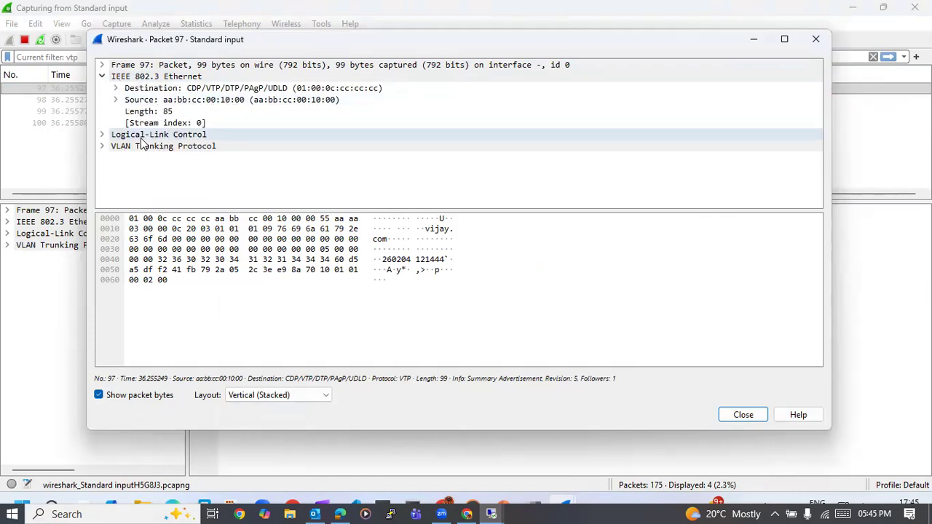
{"action": "left_click", "coordinate": [102, 134]}
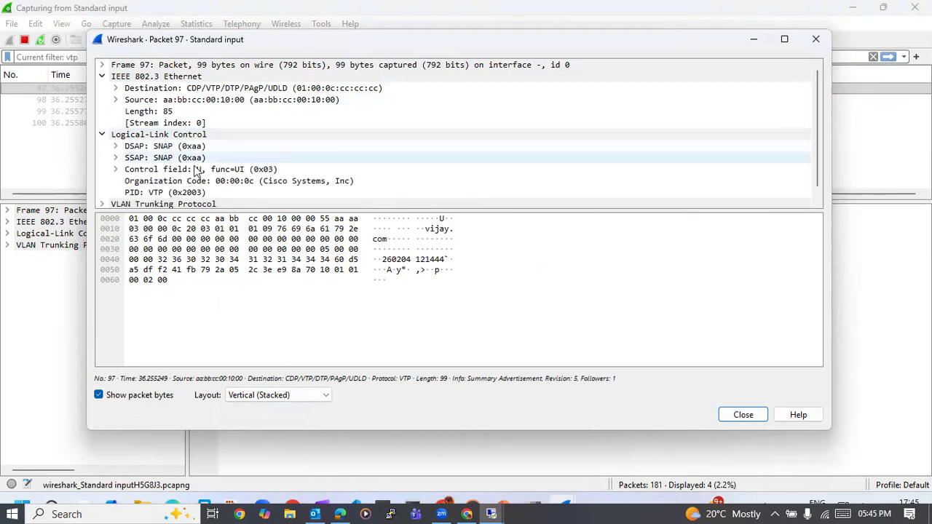
{"action": "scroll", "coordinate": [203, 171], "scroll_direction": "down", "scroll_amount": 1}
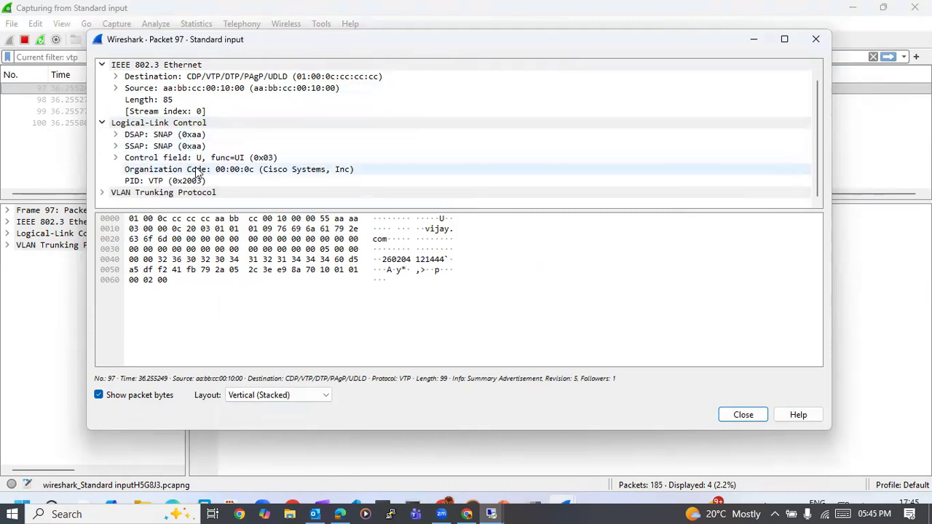
{"action": "left_click", "coordinate": [102, 123]}
{"action": "left_click", "coordinate": [103, 146]}
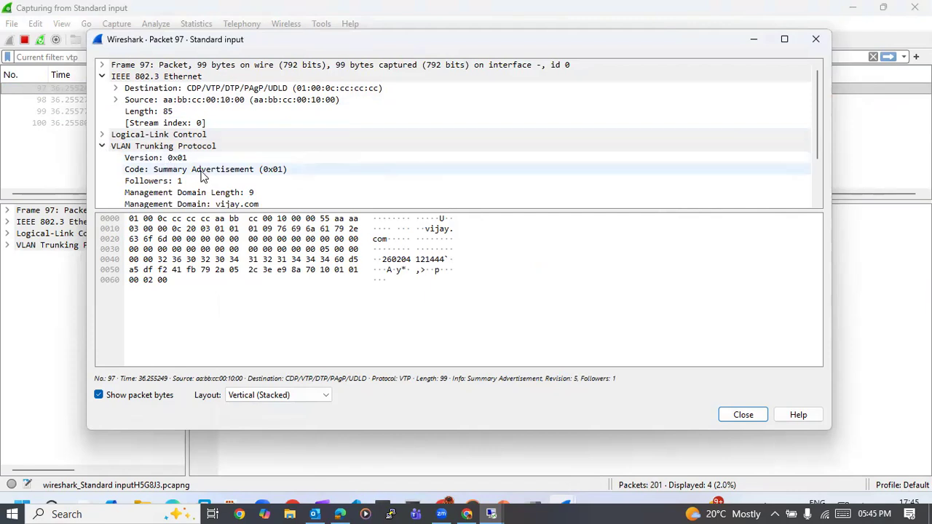
{"action": "scroll", "coordinate": [202, 175], "scroll_direction": "down", "scroll_amount": 4}
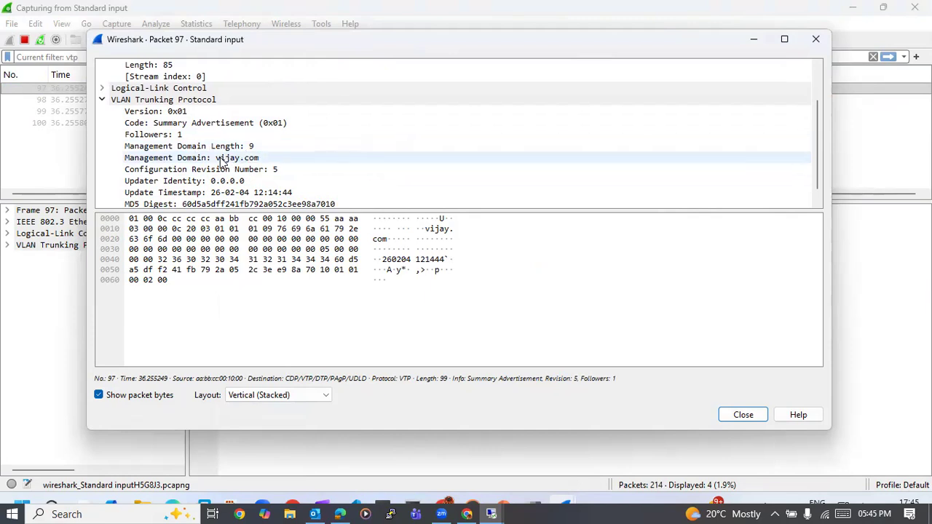
{"action": "scroll", "coordinate": [252, 161], "scroll_direction": "down", "scroll_amount": 1}
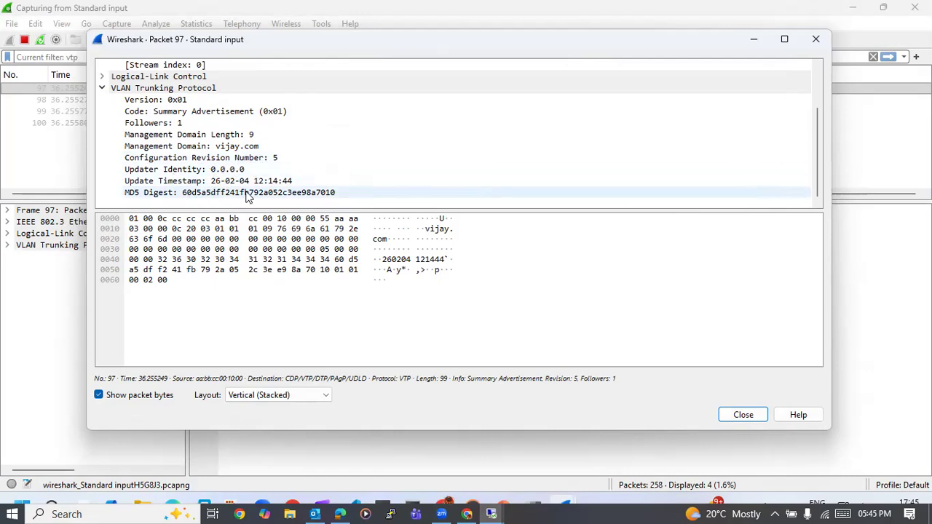
{"action": "scroll", "coordinate": [247, 197], "scroll_direction": "up", "scroll_amount": 2}
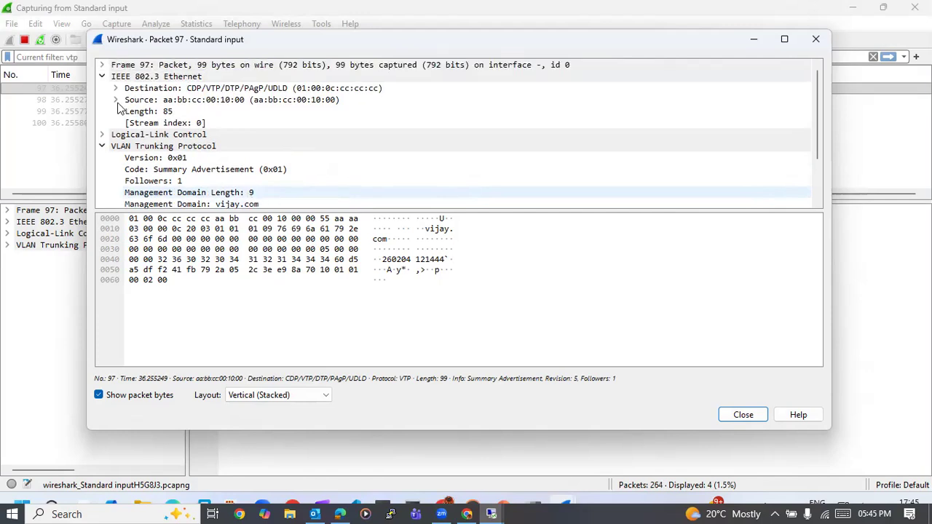
- Recheck packet 97's Logical-Link Control fields, collapse all its protocol sections and close the packet window
{"action": "left_click", "coordinate": [103, 134]}
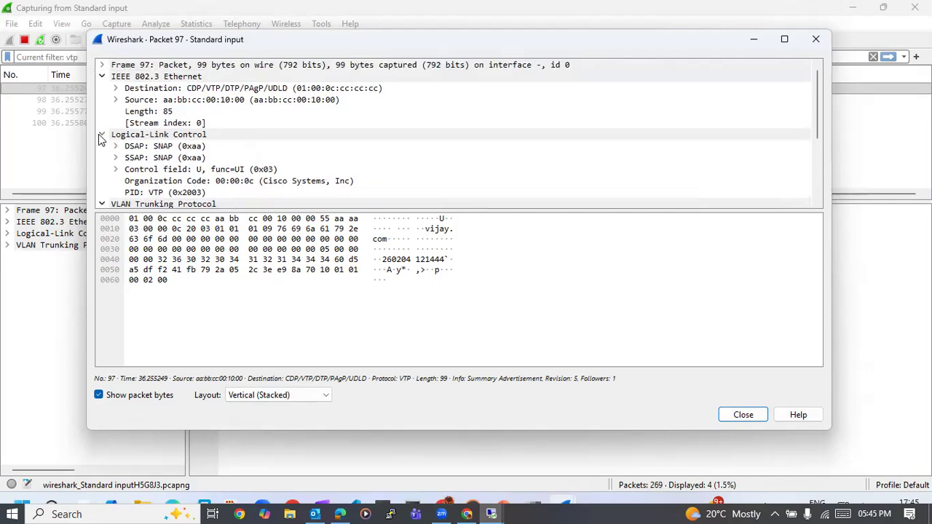
{"action": "left_click", "coordinate": [103, 76]}
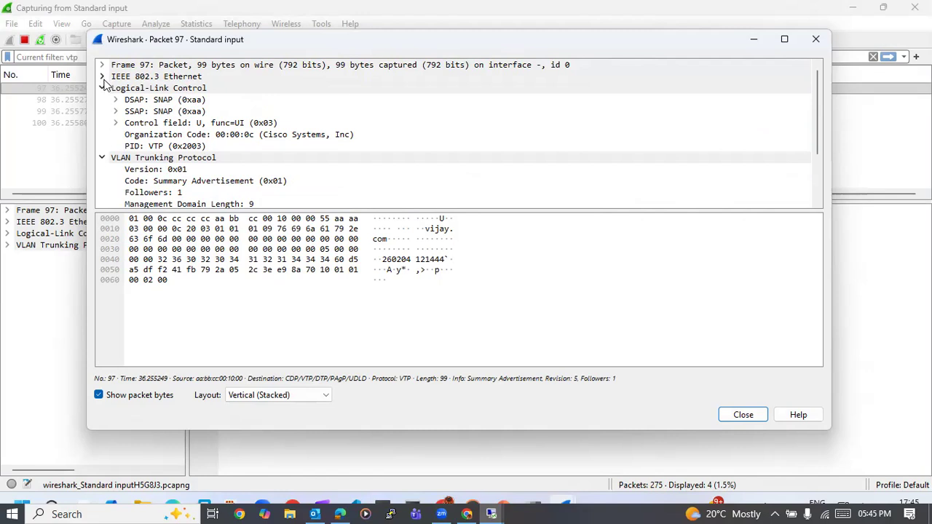
{"action": "left_click", "coordinate": [103, 88]}
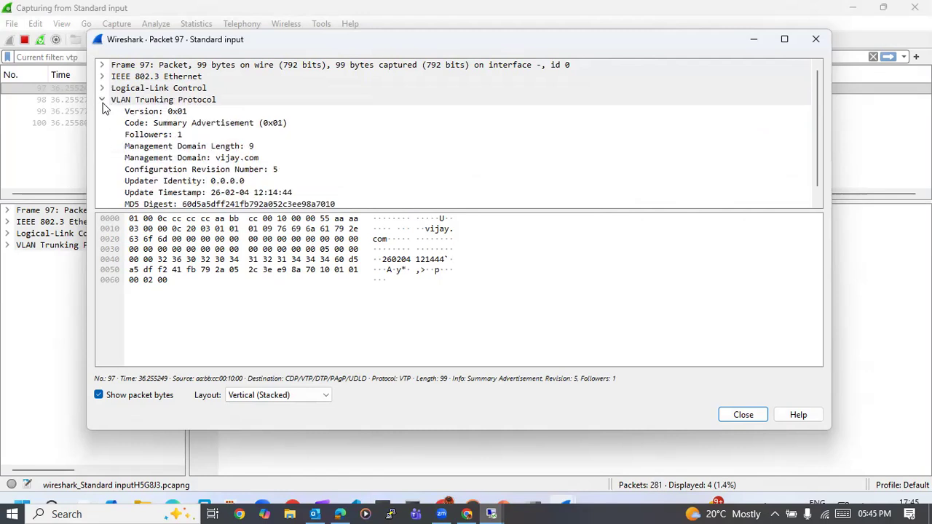
{"action": "left_click", "coordinate": [102, 101]}
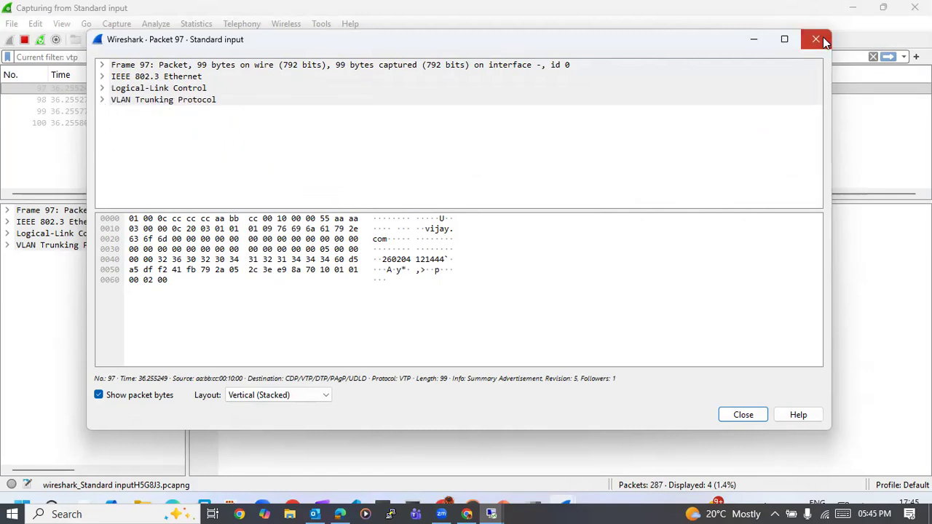
{"action": "left_click", "coordinate": [816, 38]}
- Open packet 98, the first subset advertisement, in its own window and examine its Frame, Ethernet and Logical-Link Control fields
{"action": "double_click", "coordinate": [397, 100]}
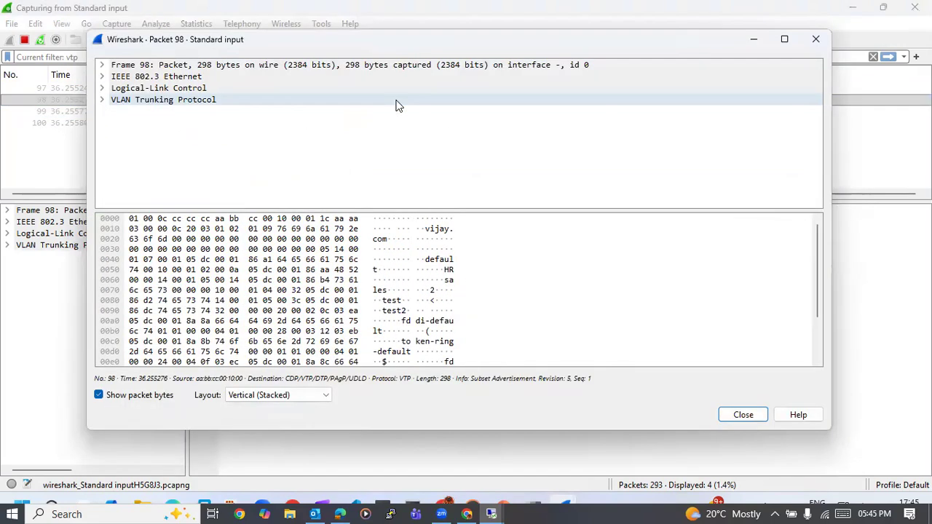
{"action": "left_click", "coordinate": [103, 66]}
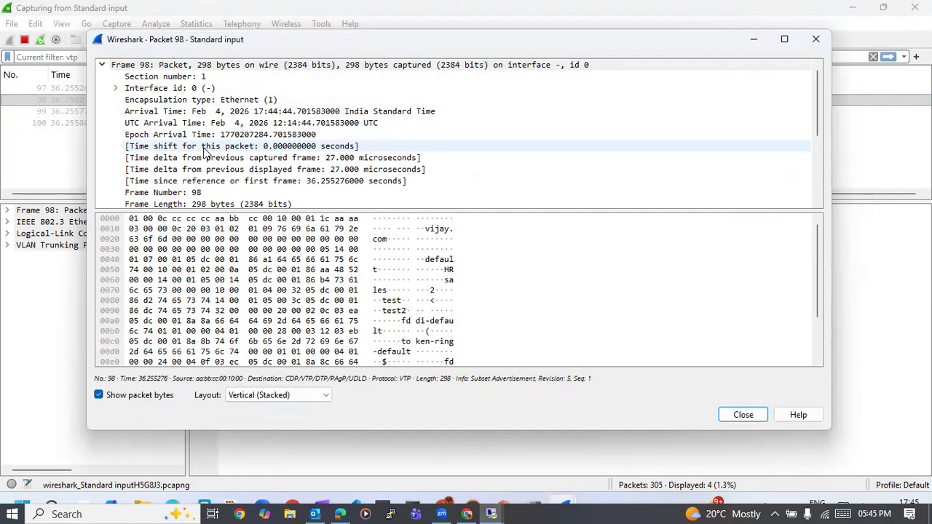
{"action": "scroll", "coordinate": [206, 151], "scroll_direction": "down", "scroll_amount": 3}
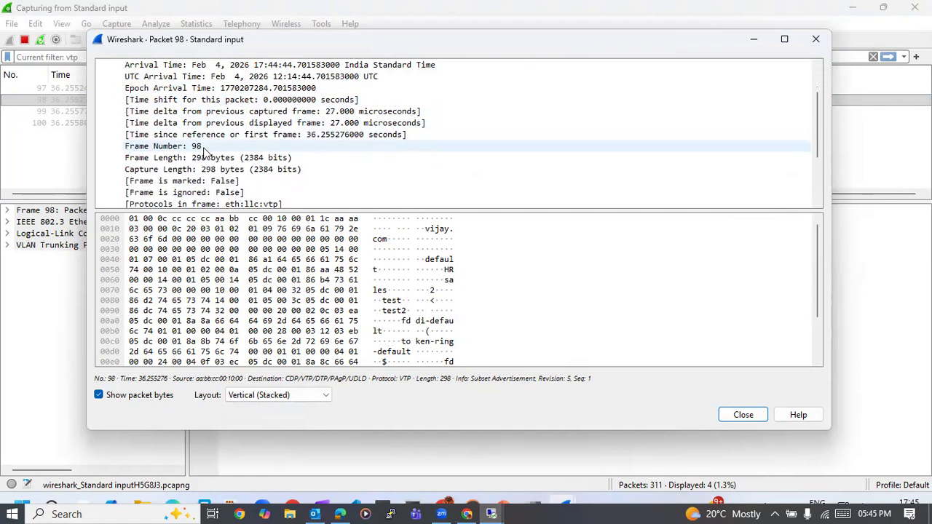
{"action": "scroll", "coordinate": [205, 151], "scroll_direction": "down", "scroll_amount": 2}
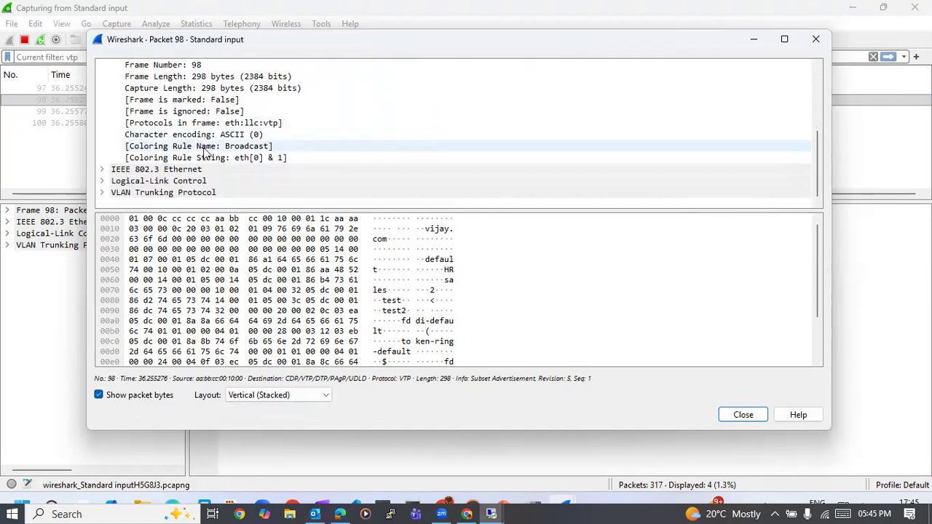
{"action": "left_click", "coordinate": [103, 169]}
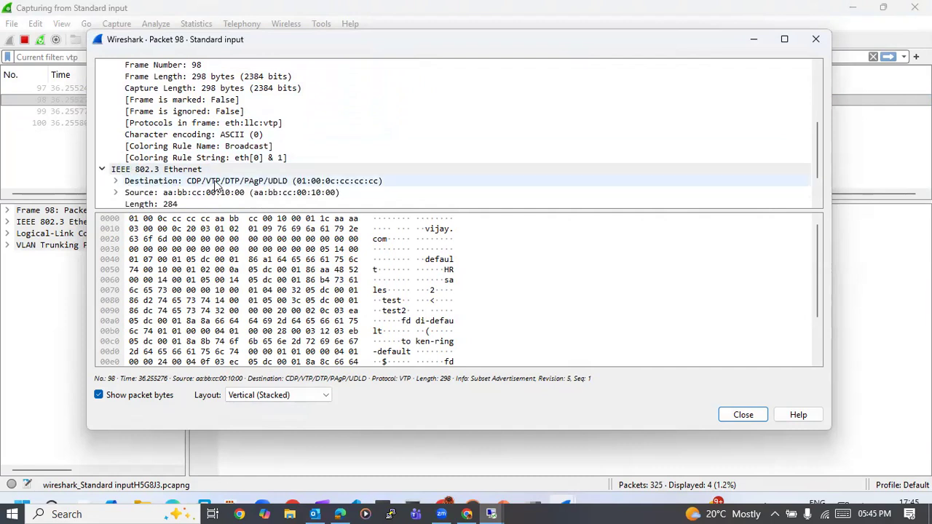
{"action": "scroll", "coordinate": [211, 175], "scroll_direction": "down", "scroll_amount": 2}
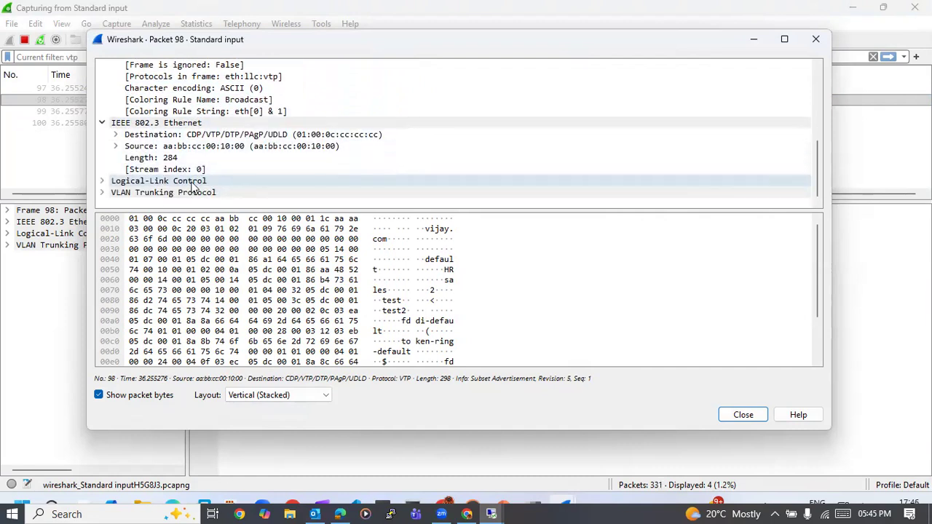
{"action": "left_click", "coordinate": [102, 183]}
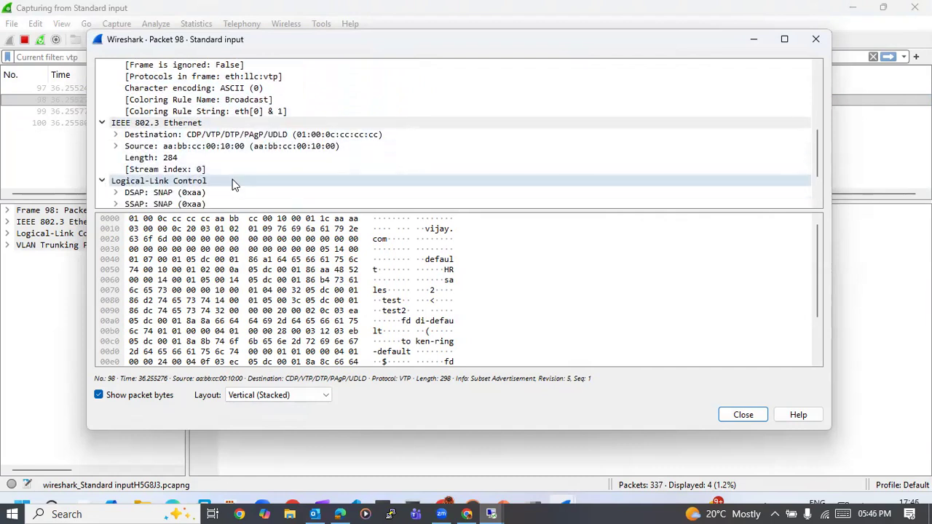
{"action": "scroll", "coordinate": [233, 179], "scroll_direction": "down", "scroll_amount": 2}
- Expand packet 98's VLAN Trunking Protocol section and review its version, code, sequence number, management domain and configuration revision fields
{"action": "left_click", "coordinate": [103, 193]}
{"action": "scroll", "coordinate": [239, 187], "scroll_direction": "down", "scroll_amount": 3}
{"action": "scroll", "coordinate": [239, 192], "scroll_direction": "down", "scroll_amount": 2}
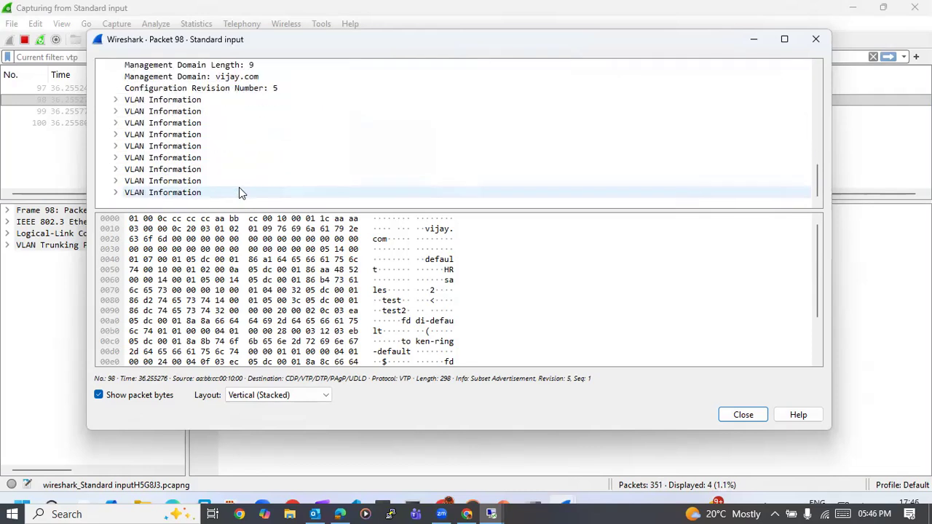
{"action": "scroll", "coordinate": [238, 192], "scroll_direction": "up", "scroll_amount": 1}
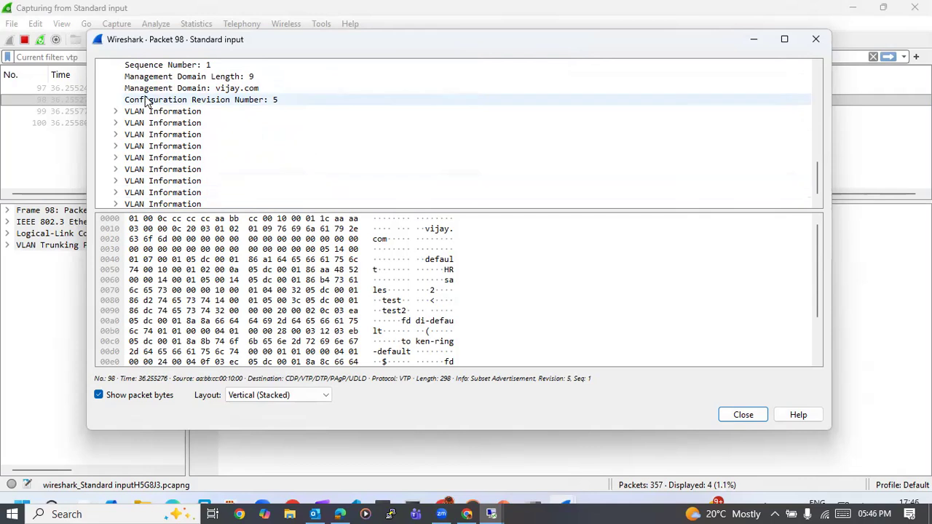
{"action": "scroll", "coordinate": [271, 96], "scroll_direction": "up", "scroll_amount": 1}
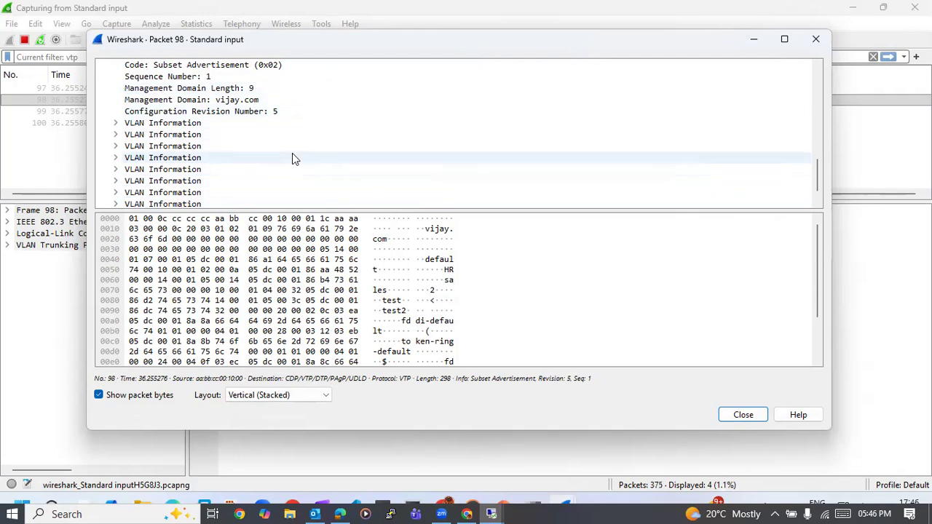
{"action": "scroll", "coordinate": [244, 115], "scroll_direction": "up", "scroll_amount": 1}
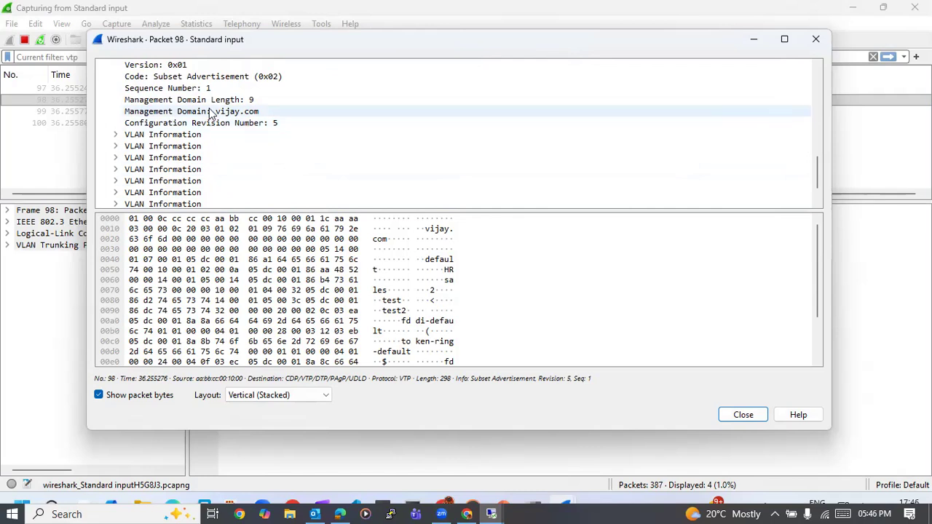
{"action": "scroll", "coordinate": [261, 83], "scroll_direction": "up", "scroll_amount": 2}
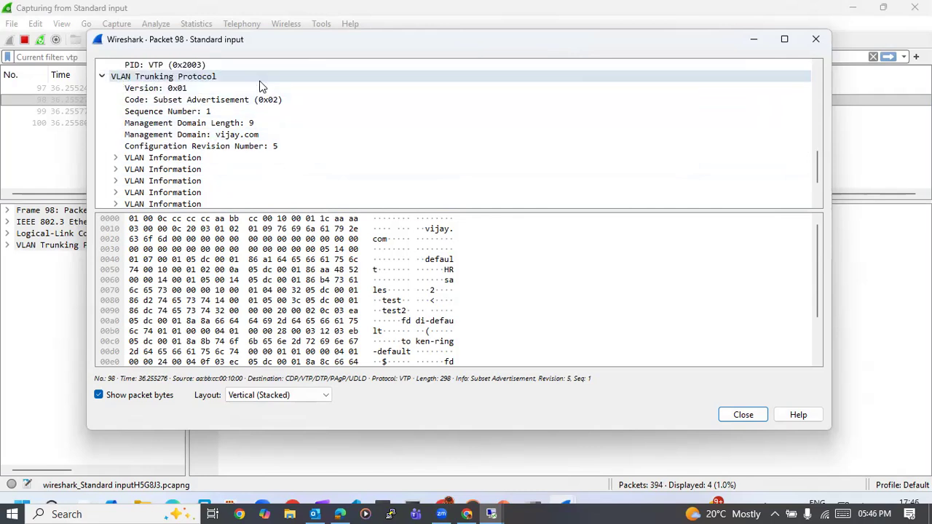
{"action": "scroll", "coordinate": [261, 86], "scroll_direction": "down", "scroll_amount": 2}
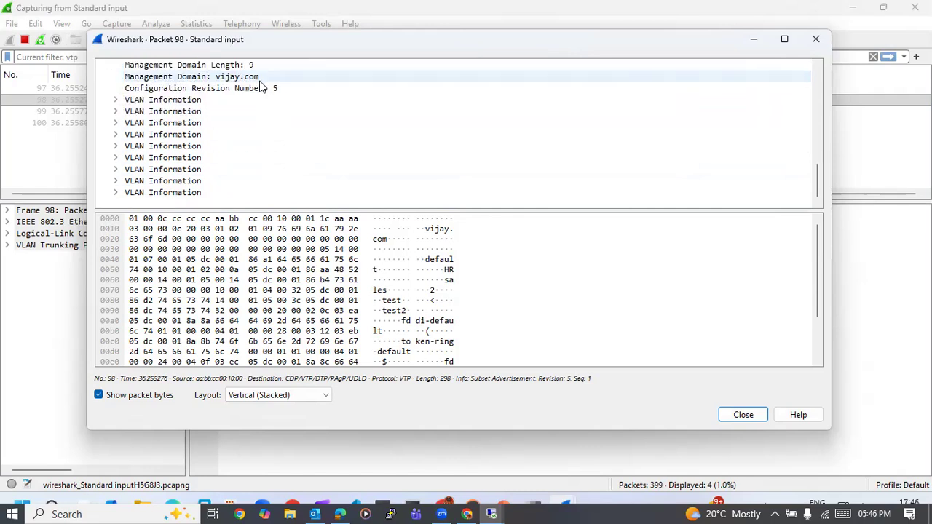
- Examine the first VLAN Information record's type, VLAN ID, MTU size and name, and collapse it again
{"action": "left_click", "coordinate": [115, 100]}
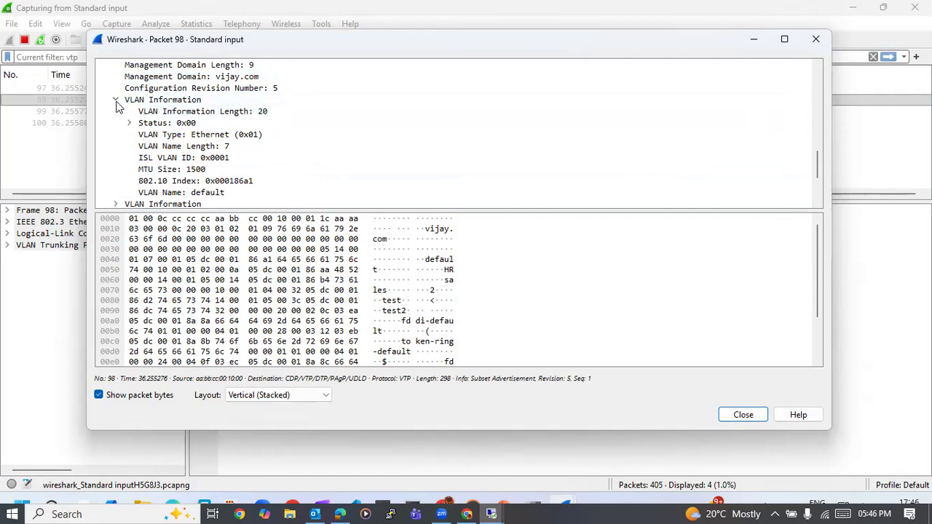
{"action": "scroll", "coordinate": [207, 127], "scroll_direction": "down", "scroll_amount": 1}
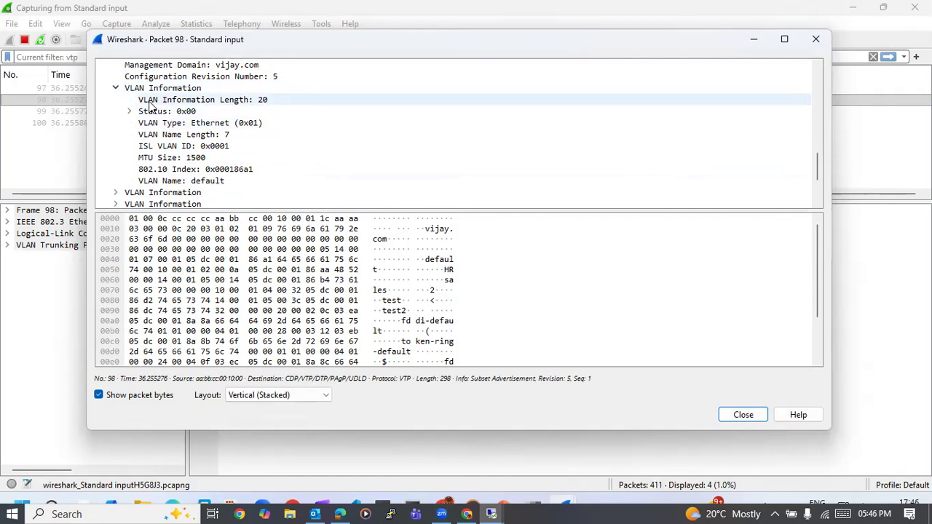
{"action": "left_click", "coordinate": [115, 89]}
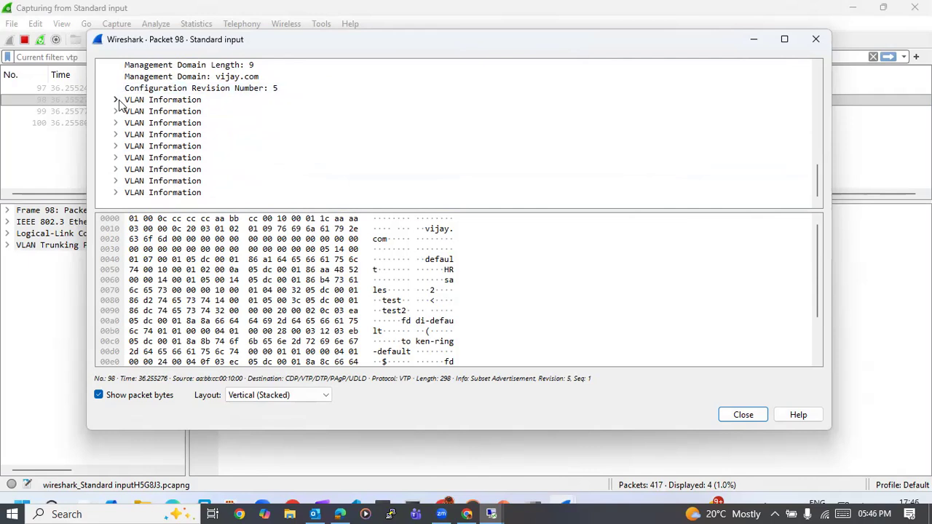
{"action": "left_click", "coordinate": [115, 100]}
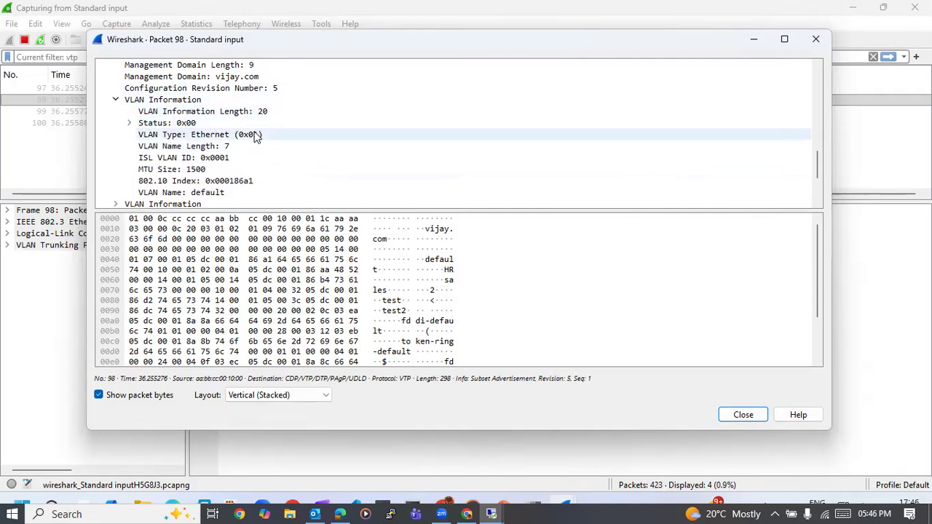
{"action": "scroll", "coordinate": [254, 136], "scroll_direction": "down", "scroll_amount": 2}
{"action": "scroll", "coordinate": [116, 91], "scroll_direction": "up", "scroll_amount": 2}
{"action": "left_click", "coordinate": [115, 100]}
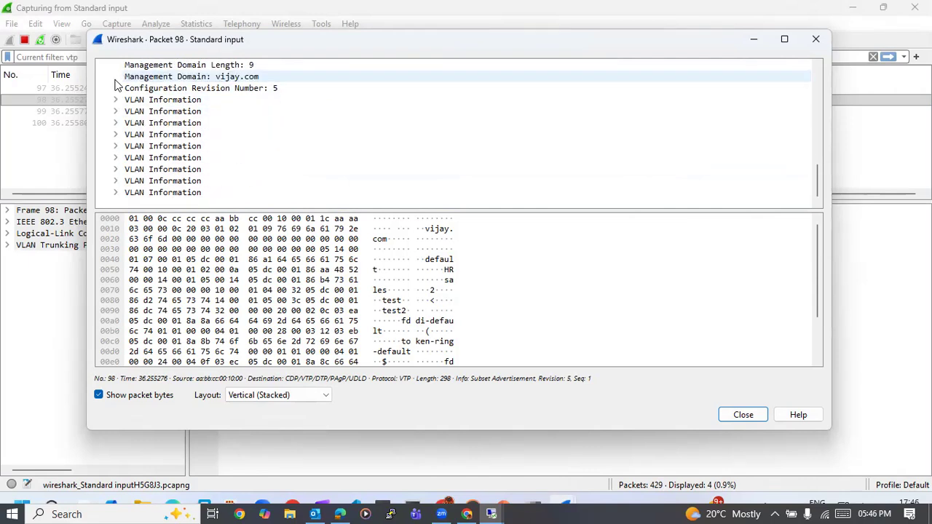
{"action": "left_click", "coordinate": [115, 100]}
{"action": "left_click", "coordinate": [115, 99]}
- Expand the second VLAN Information record and briefly inspect several of the records that follow it
{"action": "left_click", "coordinate": [115, 111]}
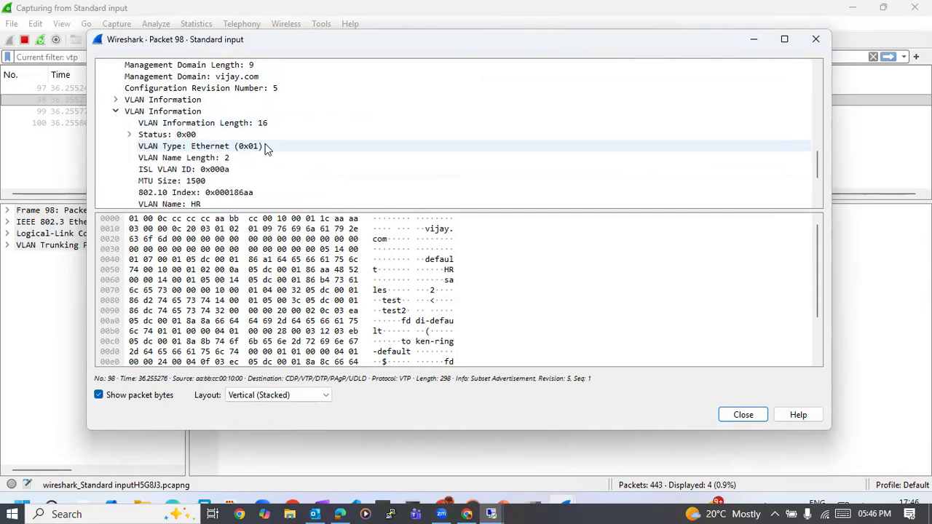
{"action": "scroll", "coordinate": [266, 148], "scroll_direction": "down", "scroll_amount": 2}
{"action": "left_click", "coordinate": [116, 147]}
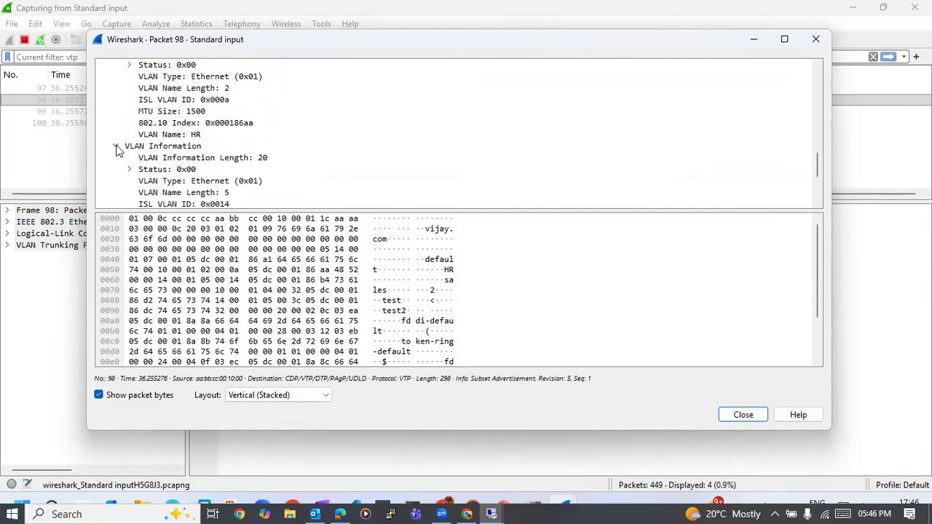
{"action": "left_click", "coordinate": [116, 147]}
{"action": "left_click", "coordinate": [116, 158]}
{"action": "left_click", "coordinate": [116, 158]}
{"action": "scroll", "coordinate": [118, 171], "scroll_direction": "down", "scroll_amount": 1}
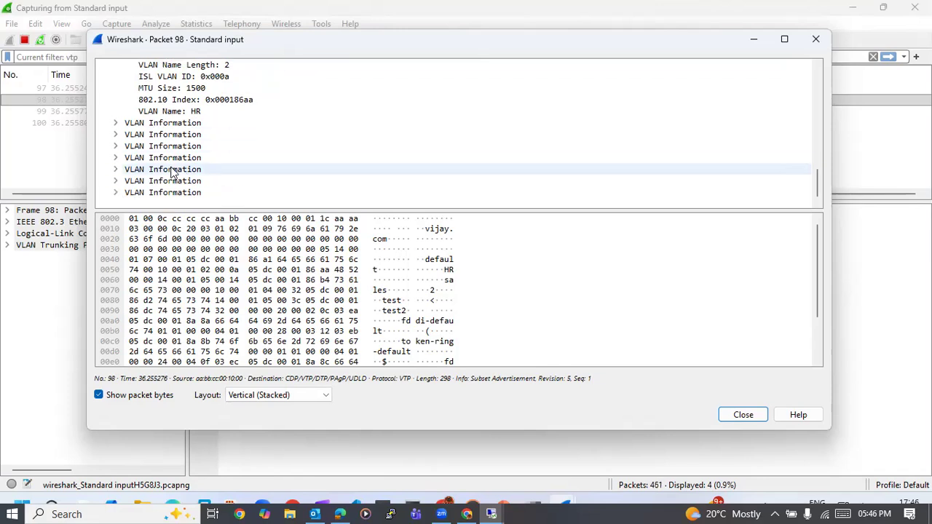
{"action": "left_click", "coordinate": [117, 171]}
{"action": "scroll", "coordinate": [120, 177], "scroll_direction": "down", "scroll_amount": 1}
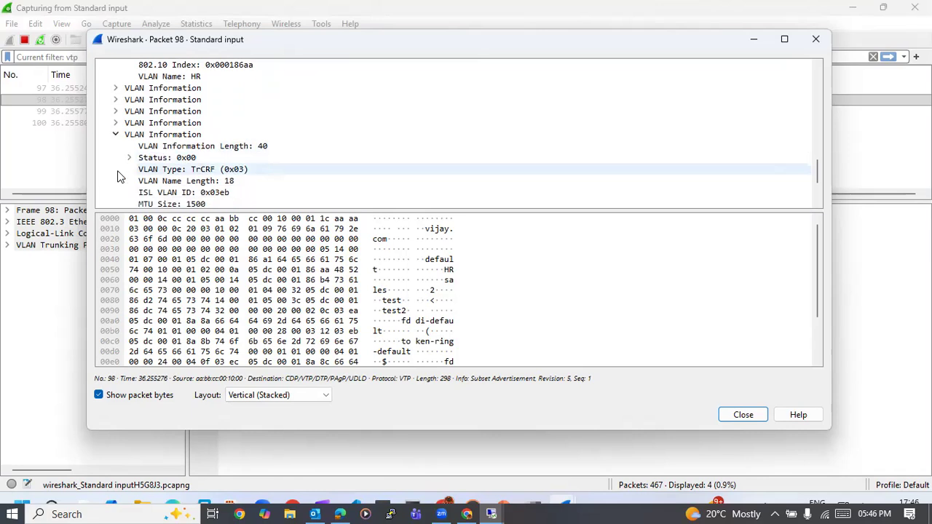
{"action": "left_click", "coordinate": [116, 135]}
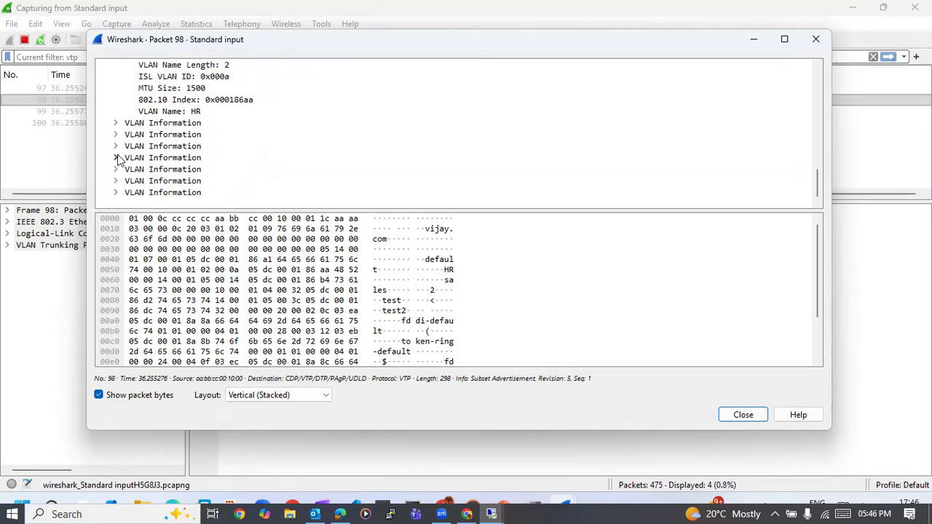
- Inspect the last two VLAN Information records, including the final one's Source-Routing Bridge Number, and close the packet 98 window
{"action": "left_click", "coordinate": [116, 181]}
{"action": "scroll", "coordinate": [118, 187], "scroll_direction": "down", "scroll_amount": 3}
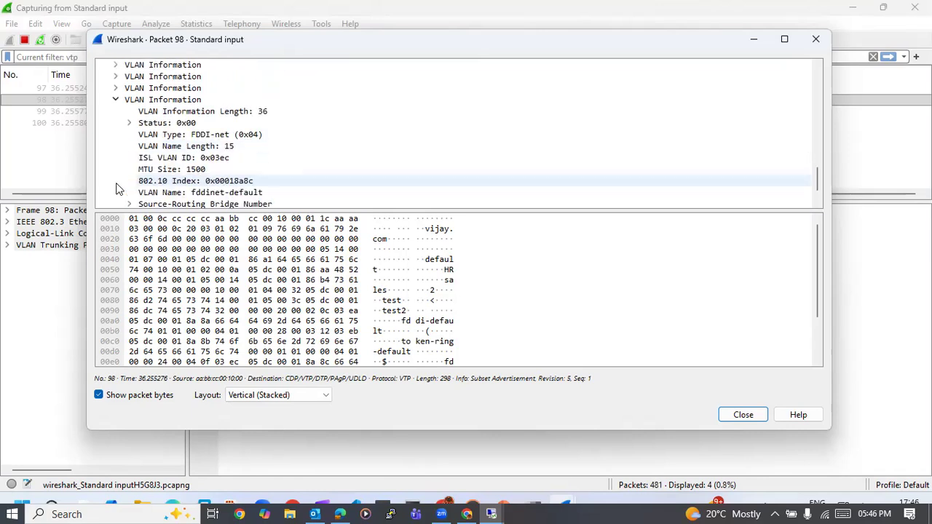
{"action": "left_click", "coordinate": [116, 193]}
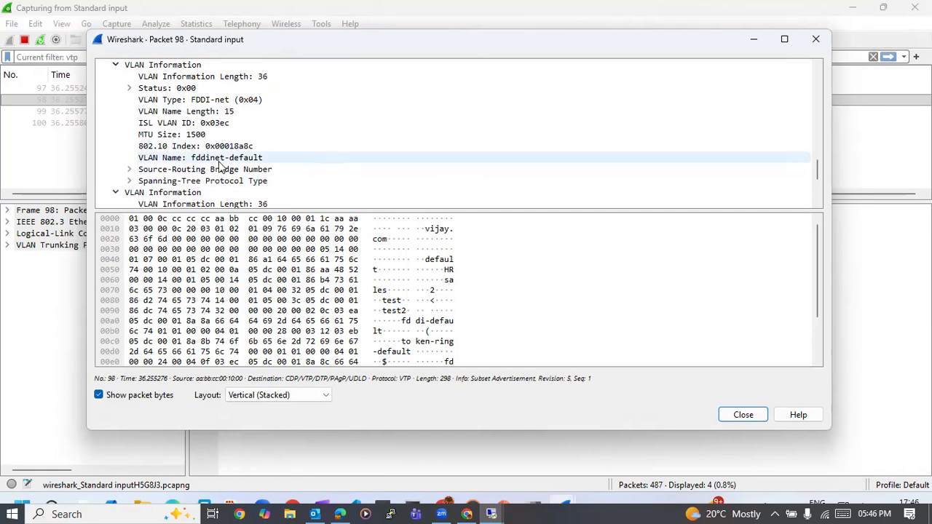
{"action": "scroll", "coordinate": [220, 166], "scroll_direction": "down", "scroll_amount": 3}
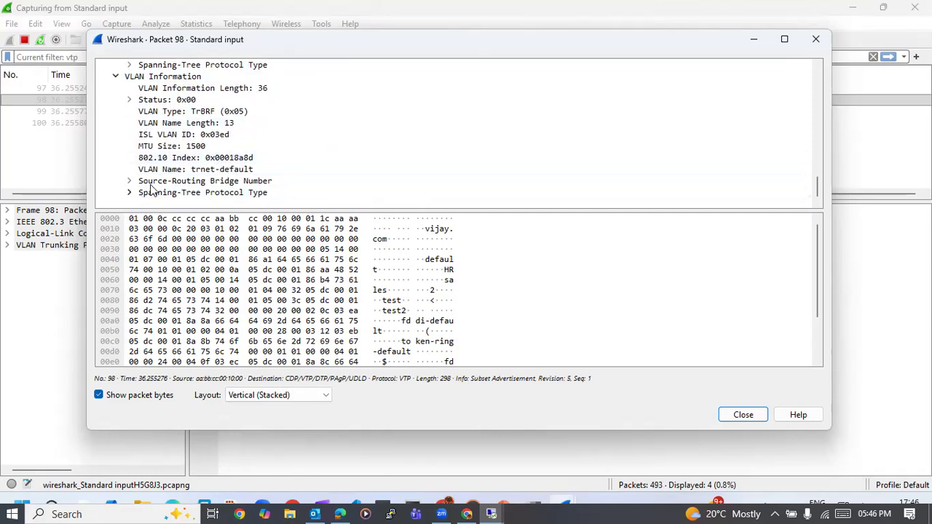
{"action": "left_click", "coordinate": [129, 180]}
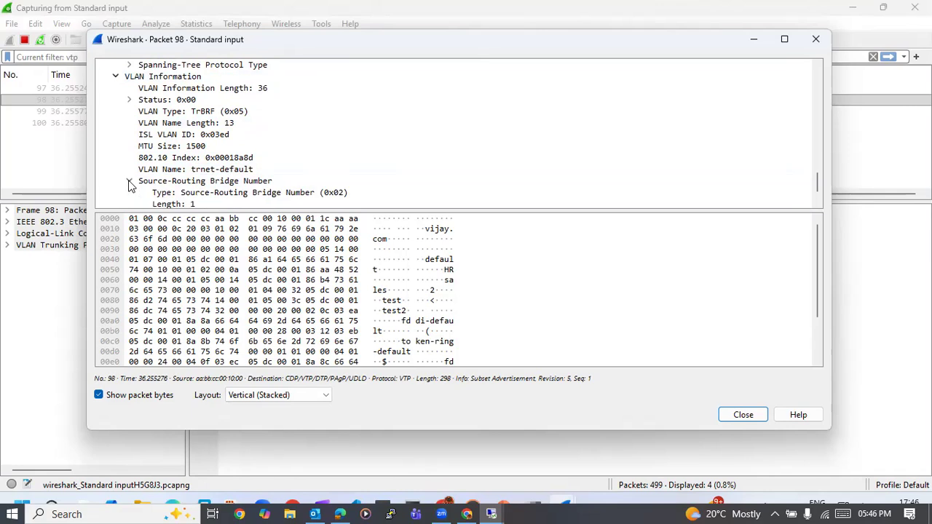
{"action": "scroll", "coordinate": [225, 173], "scroll_direction": "up", "scroll_amount": 3}
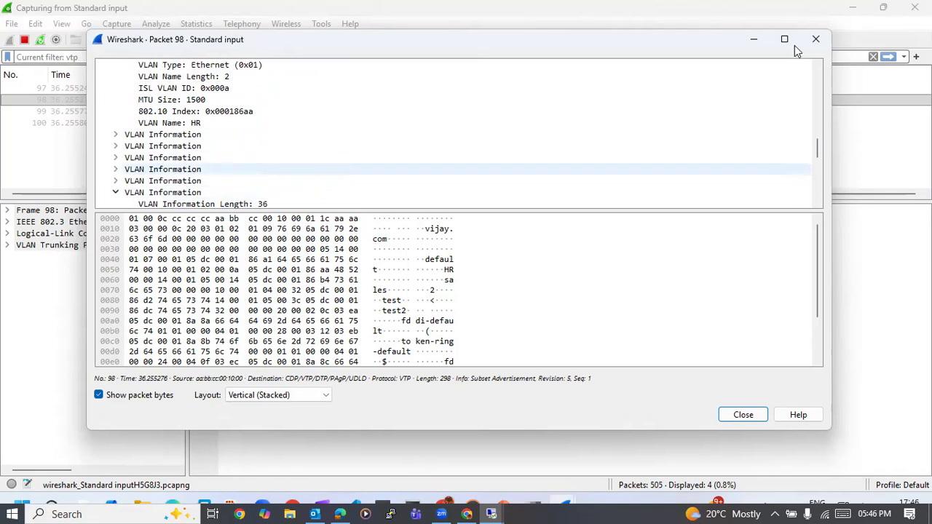
{"action": "left_click", "coordinate": [815, 39]}
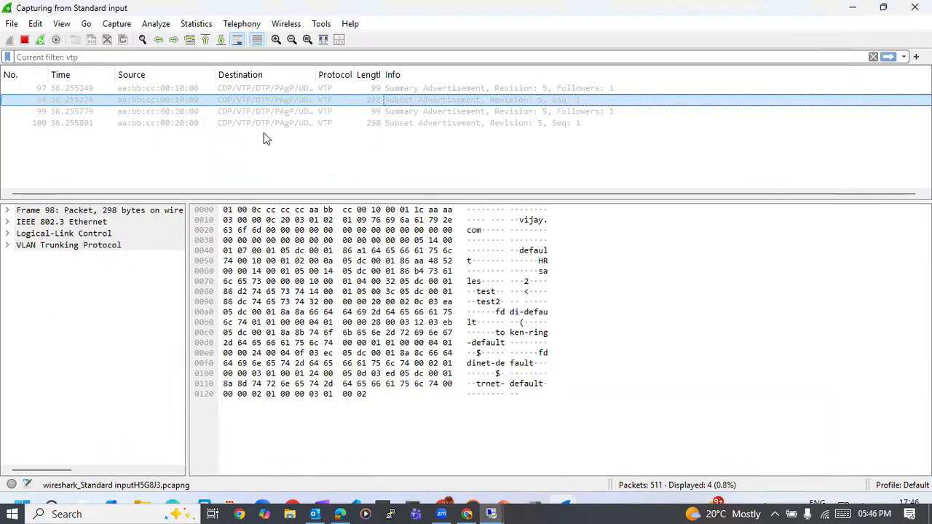
- Switch from Wireshark back to the SWITCH1 console and display its VTP status from global configuration mode with do show vtp status
{"action": "left_click", "coordinate": [257, 103]}
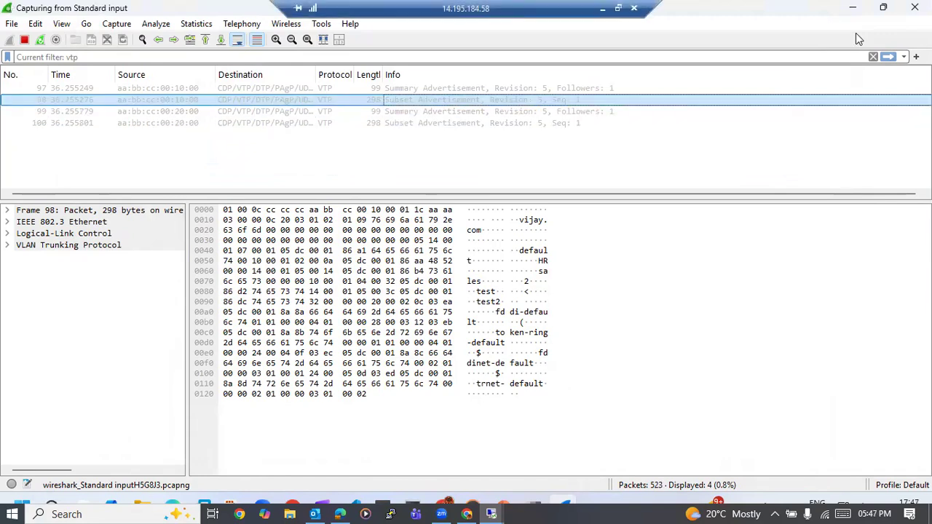
{"action": "left_click", "coordinate": [853, 9]}
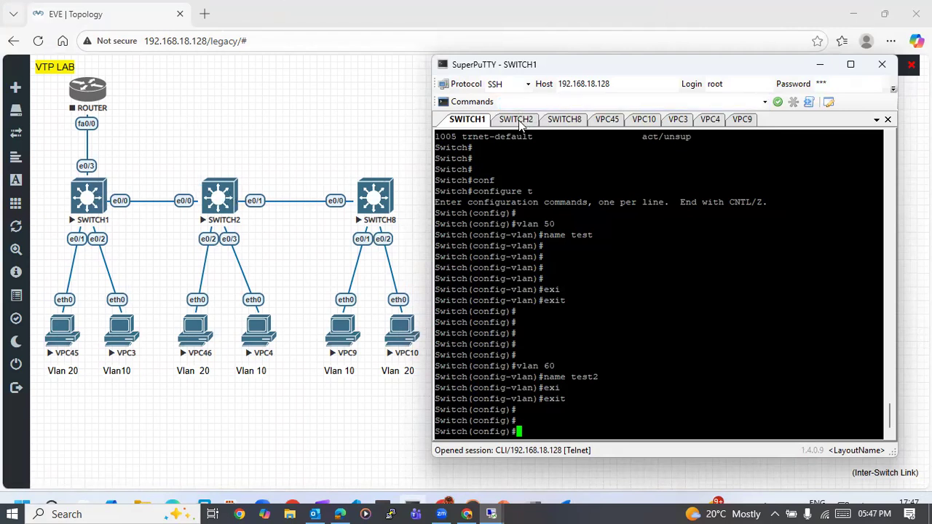
{"action": "key", "text": "Return"}
{"action": "key", "text": "Return"}
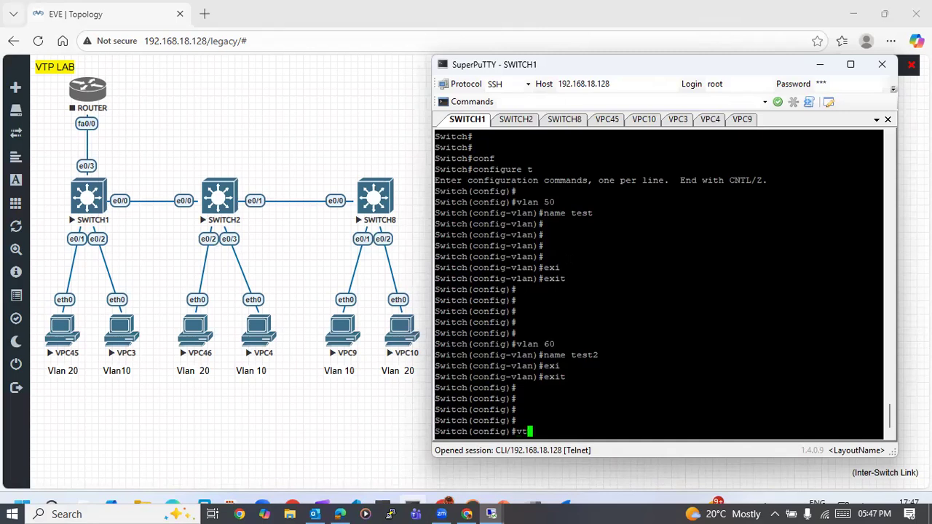
{"action": "type", "text": "do show vtp st"}
{"action": "key", "text": "Tab"}
{"action": "key", "text": "Return"}
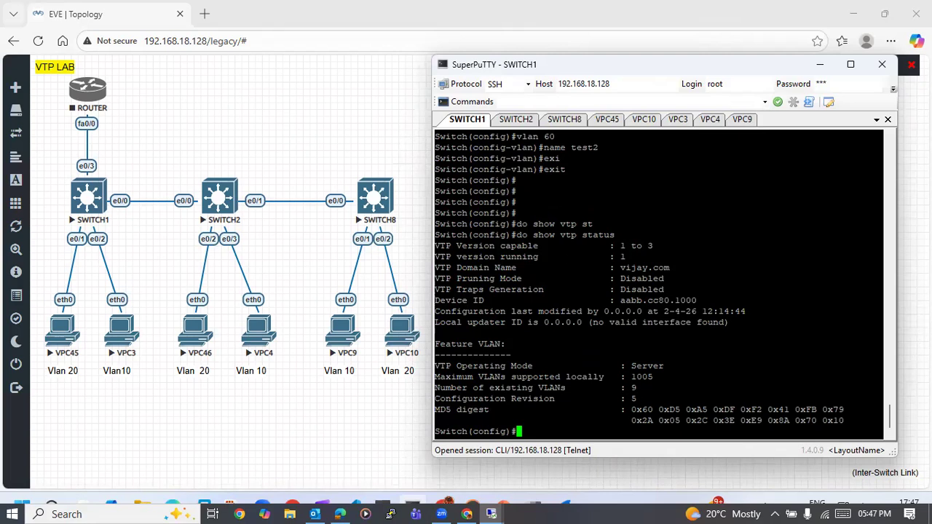
- Switch to the SWITCH2 console and display its VTP status with show vtp status
{"action": "left_click", "coordinate": [518, 120]}
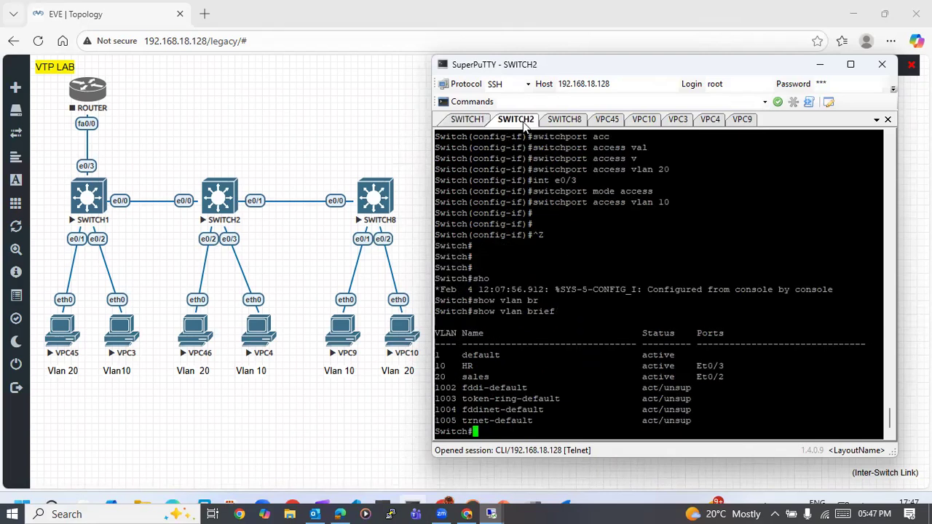
{"action": "key", "text": "Return"}
{"action": "key", "text": "Return"}
{"action": "key", "text": "Return"}
{"action": "type", "text": "show "}
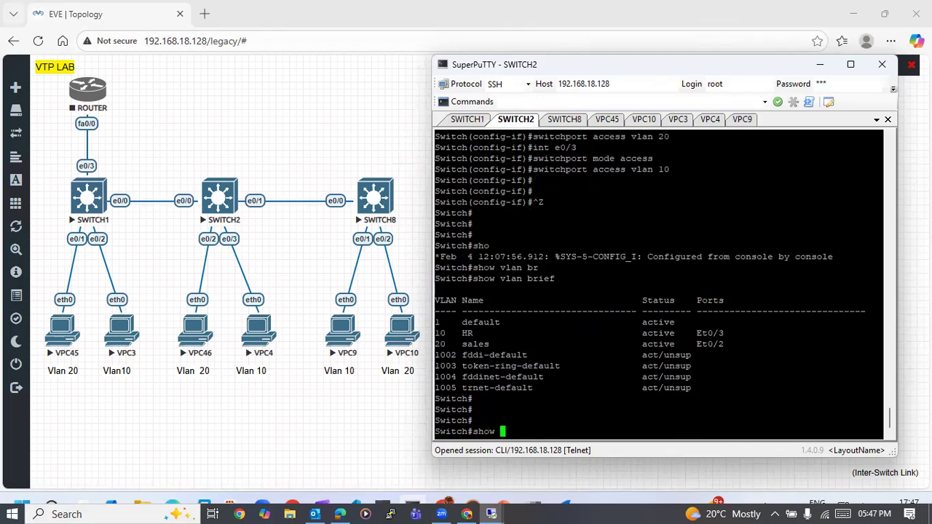
{"action": "type", "text": "vlan"}
{"action": "key", "text": "BackSpace"}
{"action": "key", "text": "BackSpace"}
{"action": "key", "text": "BackSpace"}
{"action": "key", "text": "BackSpace"}
{"action": "key", "text": "BackSpace"}
{"action": "type", "text": "vtp st"}
{"action": "key", "text": "Tab"}
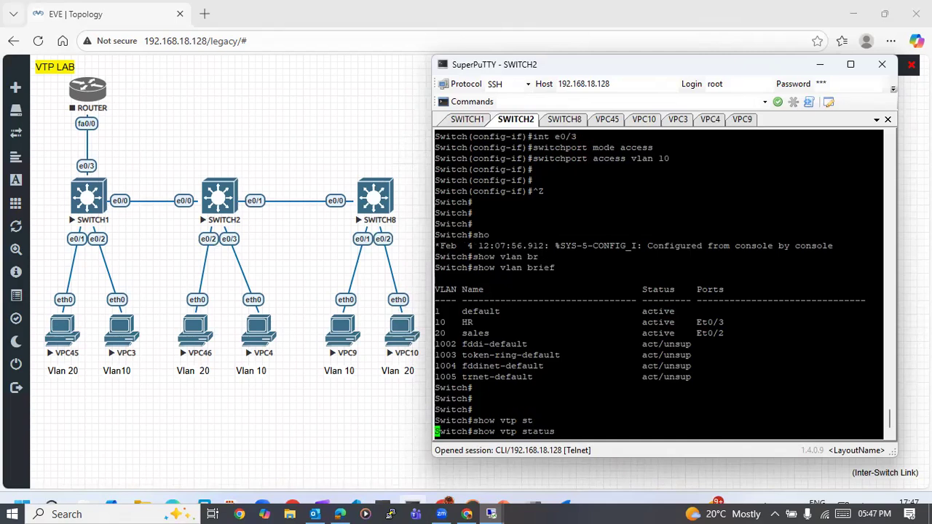
{"action": "key", "text": "Return"}
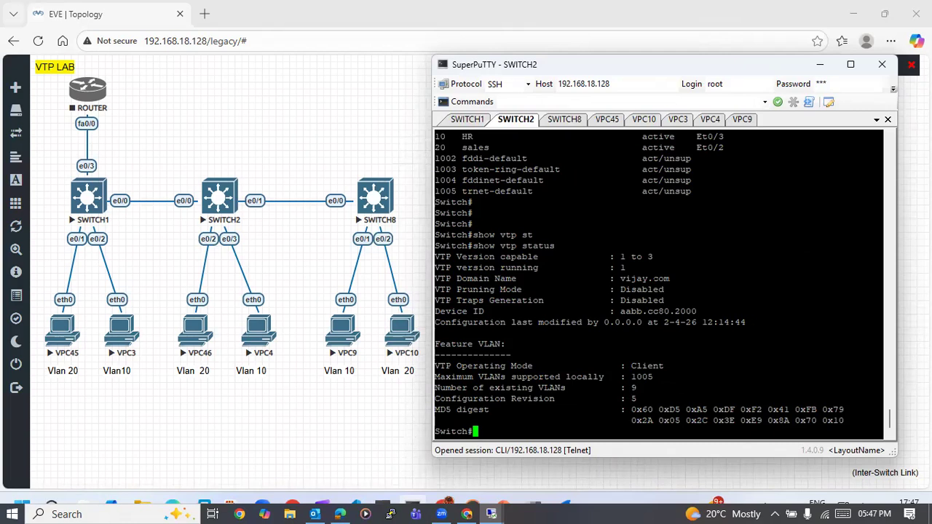
{"action": "key", "text": "Return"}
{"action": "key", "text": "Return"}
{"action": "key", "text": "Return"}
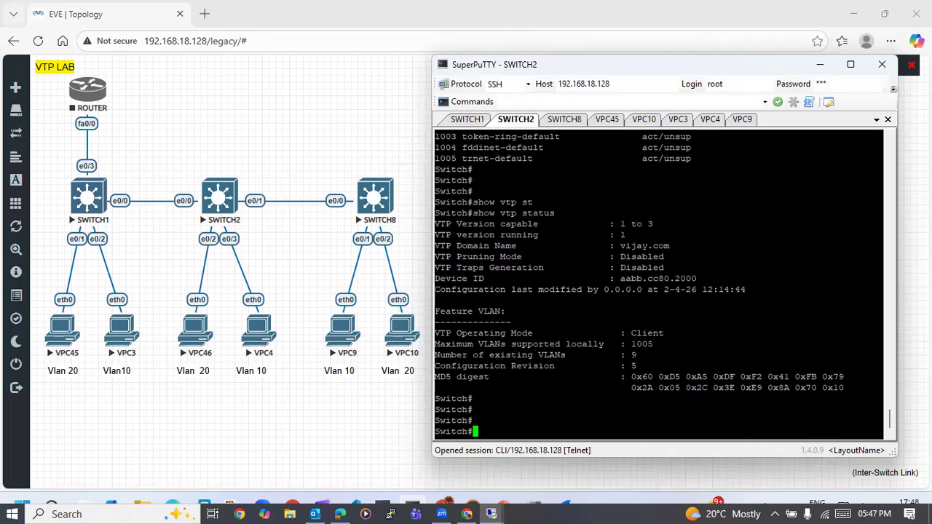
- Enter global configuration mode on SWITCH2 with configure t
{"action": "key", "text": "Return"}
{"action": "key", "text": "Return"}
{"action": "type", "text": "con"}
{"action": "key", "text": "Tab"}
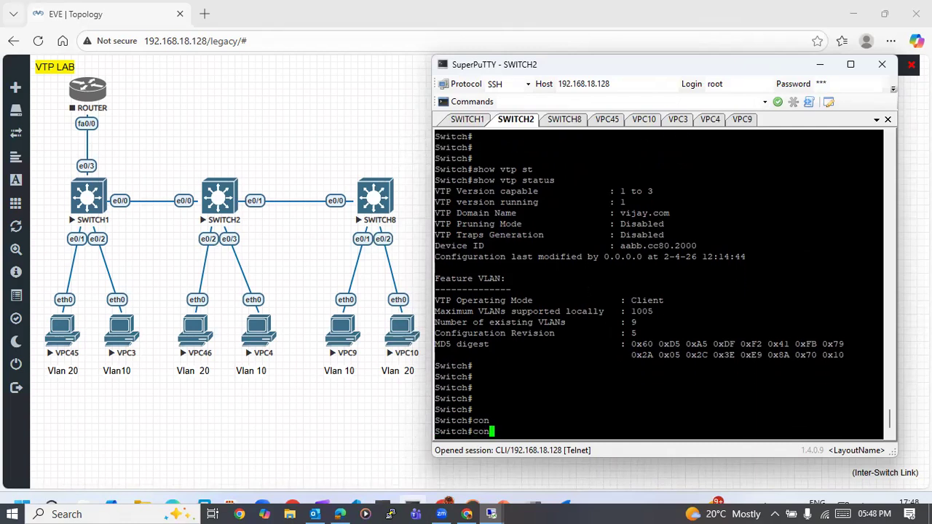
{"action": "type", "text": "ft\\"}
{"action": "key", "text": "BackSpace"}
{"action": "key", "text": "BackSpace"}
{"action": "key", "text": "BackSpace"}
{"action": "key", "text": "BackSpace"}
{"action": "key", "text": "BackSpace"}
{"action": "key", "text": "BackSpace"}
{"action": "type", "text": "conf"}
{"action": "key", "text": "Tab"}
{"action": "type", "text": "t"}
{"action": "key", "text": "Return"}
{"action": "key", "text": "Return"}
{"action": "key", "text": "Return"}
{"action": "key", "text": "Return"}
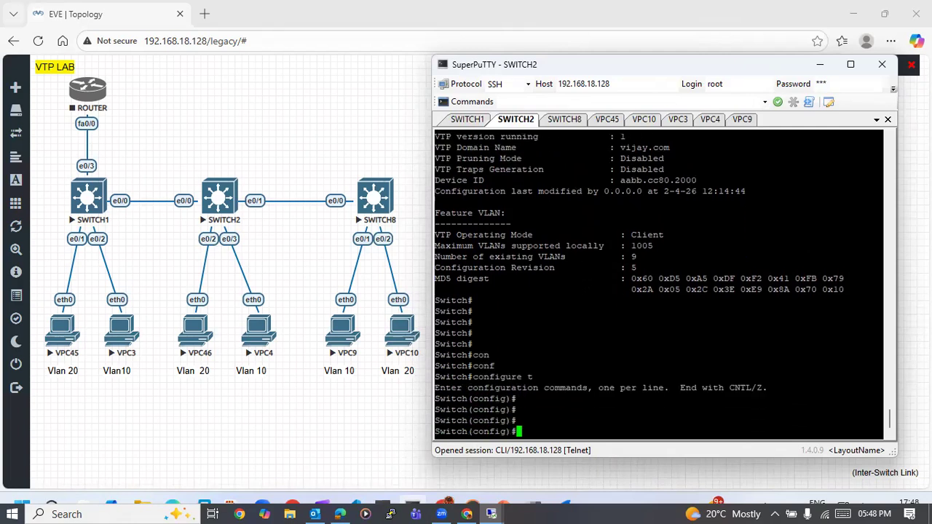
- Set SWITCH2's VTP mode to transparent and exit back to privileged EXEC mode
{"action": "type", "text": "vtp motr"}
{"action": "key", "text": "Tab"}
{"action": "key", "text": "BackSpace"}
{"action": "key", "text": "BackSpace"}
{"action": "key", "text": "Tab"}
{"action": "type", "text": "tr"}
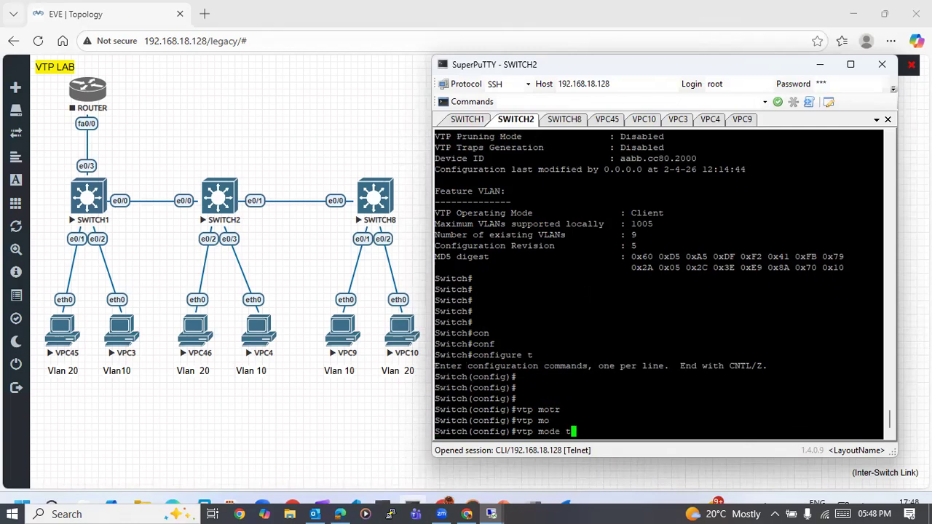
{"action": "key", "text": "Tab"}
{"action": "key", "text": "Return"}
{"action": "key", "text": "Return"}
{"action": "key", "text": "Return"}
{"action": "key", "text": "Return"}
{"action": "type", "text": "exi"}
{"action": "key", "text": "Tab"}
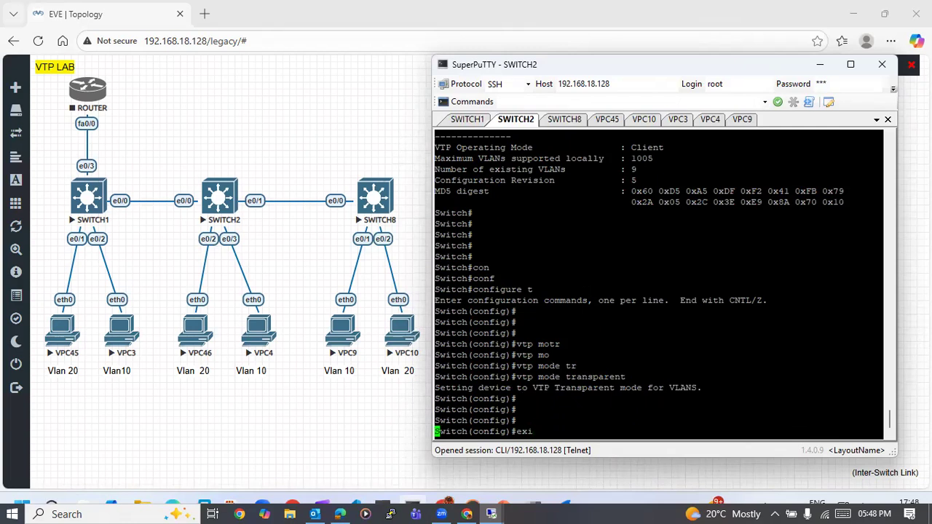
{"action": "key", "text": "Return"}
{"action": "key", "text": "Return"}
{"action": "key", "text": "Return"}
{"action": "key", "text": "Return"}
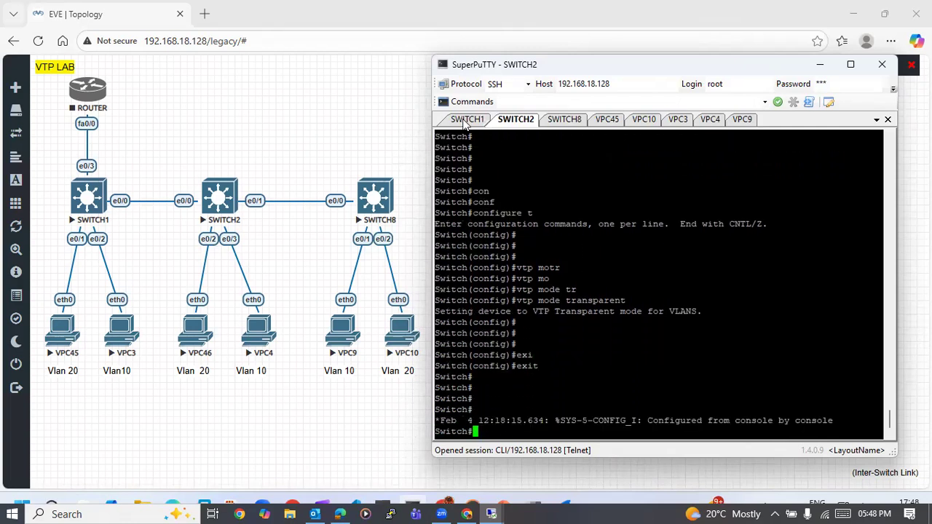
- Switch to the SWITCH1 console and list its VLANs from configuration mode with do show vlan br
{"action": "left_click", "coordinate": [464, 121]}
{"action": "key", "text": "Return"}
{"action": "key", "text": "Return"}
{"action": "key", "text": "Return"}
{"action": "key", "text": "Return"}
{"action": "type", "text": "vlan"}
{"action": "key", "text": "BackSpace"}
{"action": "key", "text": "BackSpace"}
{"action": "key", "text": "BackSpace"}
{"action": "key", "text": "BackSpace"}
{"action": "key", "text": "BackSpace"}
{"action": "type", "text": "show"}
{"action": "key", "text": "BackSpace"}
{"action": "key", "text": "BackSpace"}
{"action": "key", "text": "BackSpace"}
{"action": "key", "text": "BackSpace"}
{"action": "key", "text": "BackSpace"}
{"action": "type", "text": "dh"}
{"action": "key", "text": "BackSpace"}
{"action": "key", "text": "BackSpace"}
{"action": "type", "text": "do"}
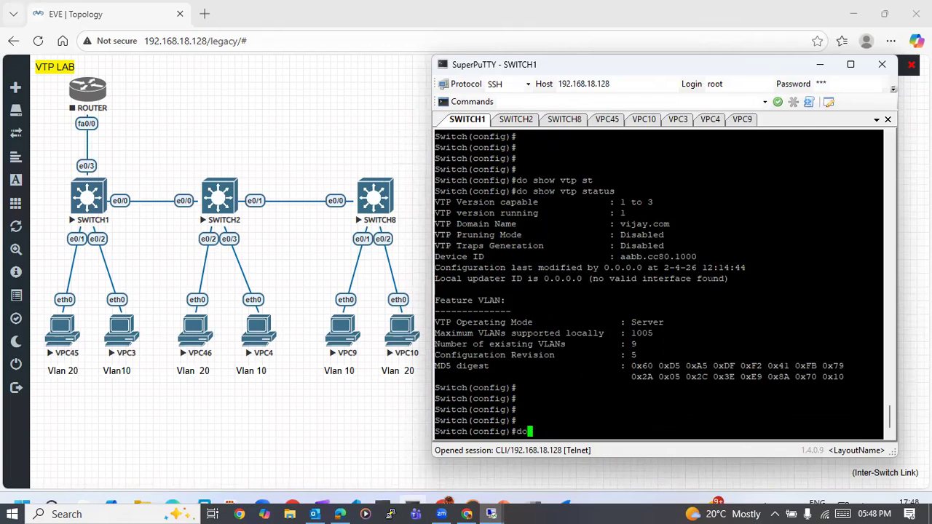
{"action": "type", "text": " hsow vlan br"}
{"action": "key", "text": "Return"}
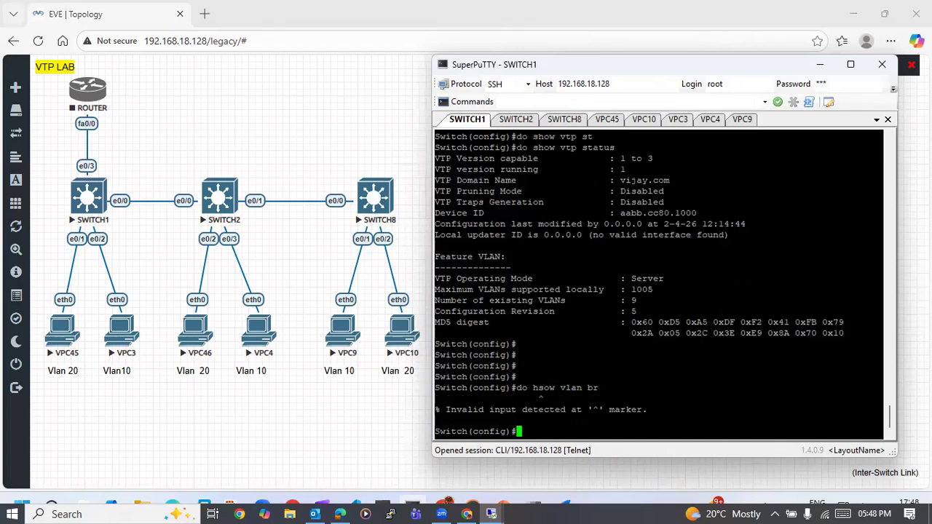
{"action": "type", "text": "do show vlan br"}
{"action": "key", "text": "Return"}
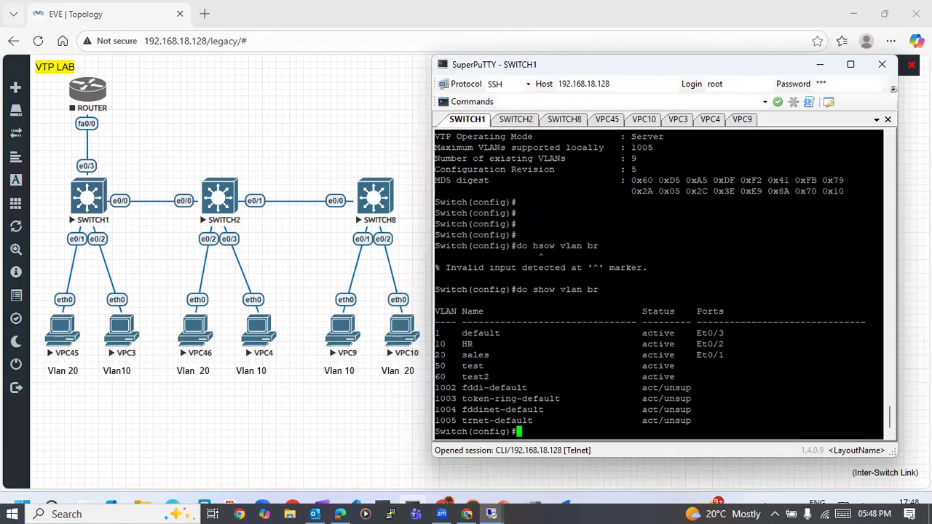
- List the VLANs on SWITCH2 with show vlan br for comparison with SWITCH1
{"action": "left_click", "coordinate": [515, 120]}
{"action": "type", "text": "sho"}
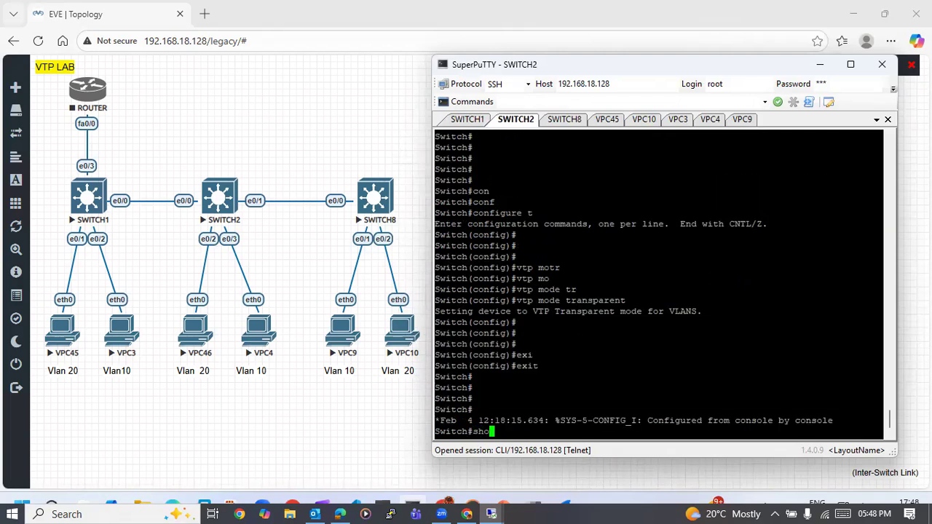
{"action": "type", "text": "w vlan br"}
{"action": "key", "text": "Return"}
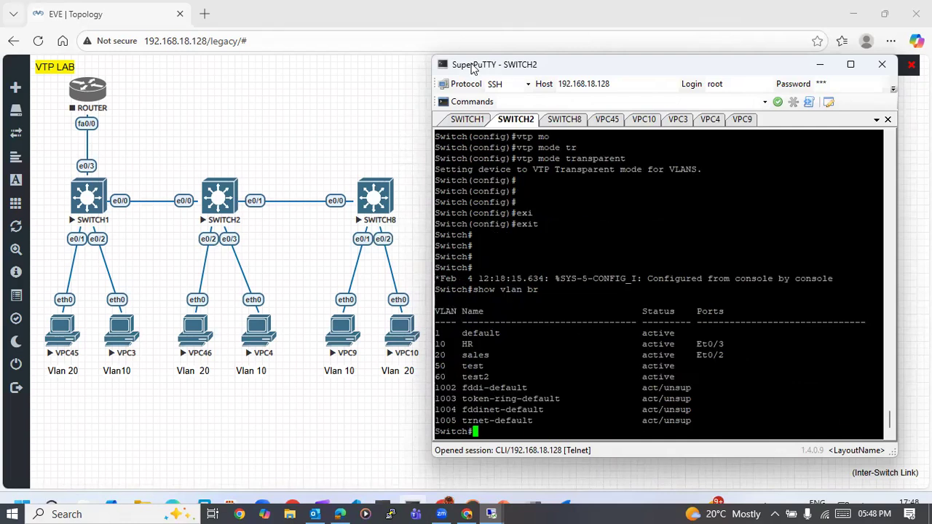
- Create VLAN 100 named mrkt on SWITCH1 and return to privileged EXEC mode
{"action": "left_click", "coordinate": [467, 120]}
{"action": "key", "text": "Return"}
{"action": "key", "text": "Return"}
{"action": "key", "text": "Return"}
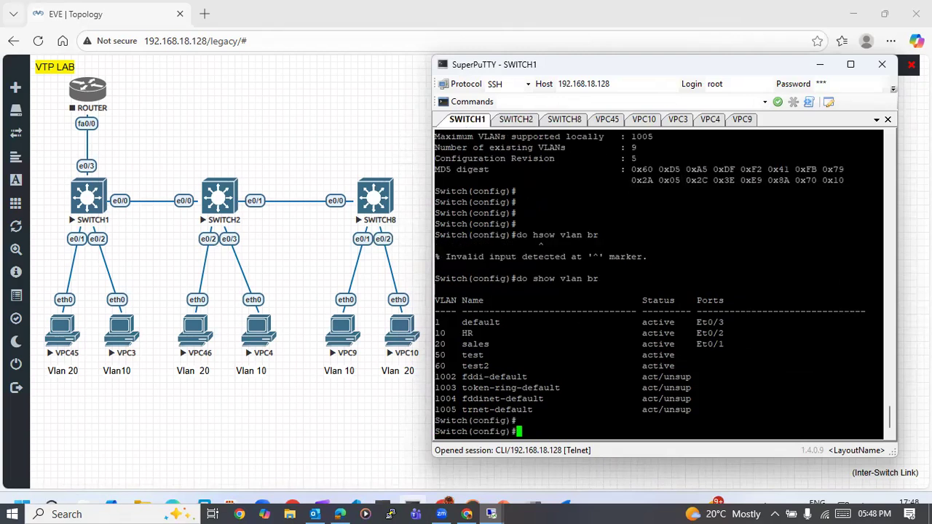
{"action": "type", "text": "vlan "}
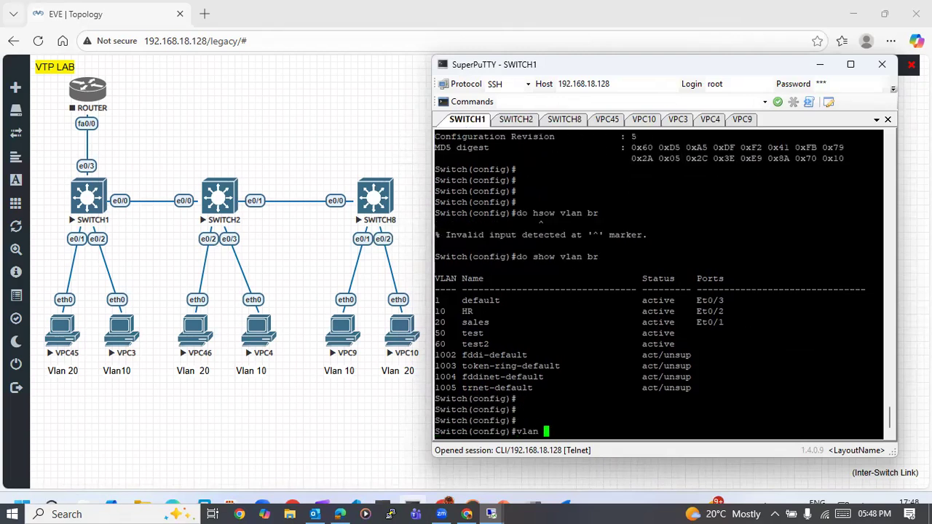
{"action": "type", "text": "100"}
{"action": "key", "text": "Return"}
{"action": "type", "text": "name "}
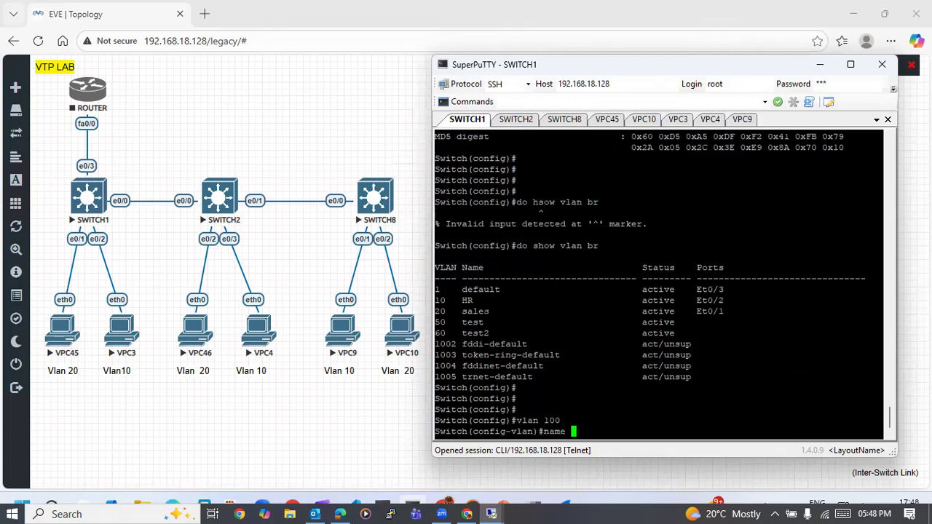
{"action": "type", "text": "mrkt"}
{"action": "key", "text": "Return"}
{"action": "key", "text": "Return"}
{"action": "key", "text": "Return"}
{"action": "key", "text": "ctrl+z"}
{"action": "key", "text": "Return"}
{"action": "key", "text": "Return"}
{"action": "key", "text": "Return"}
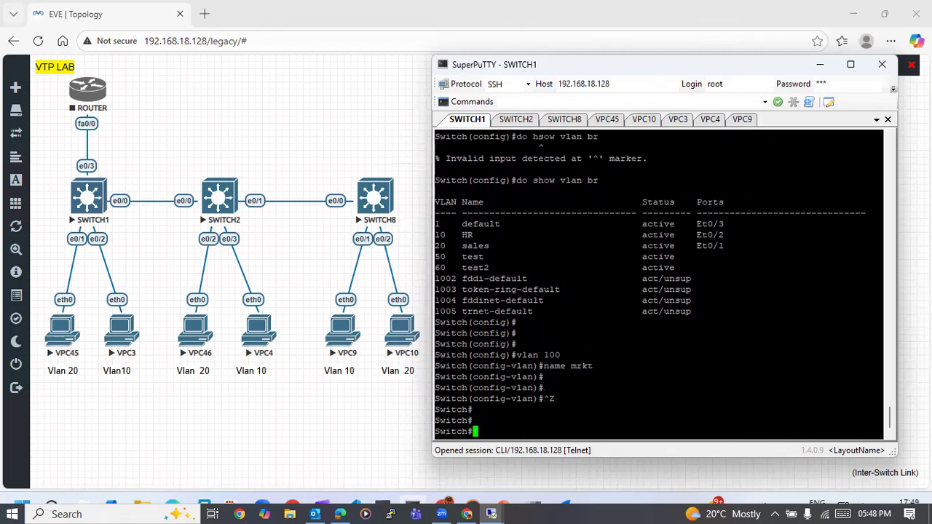
- Display SWITCH1's brief VLAN list to check for the new VLAN 100
{"action": "type", "text": "show vlan btr"}
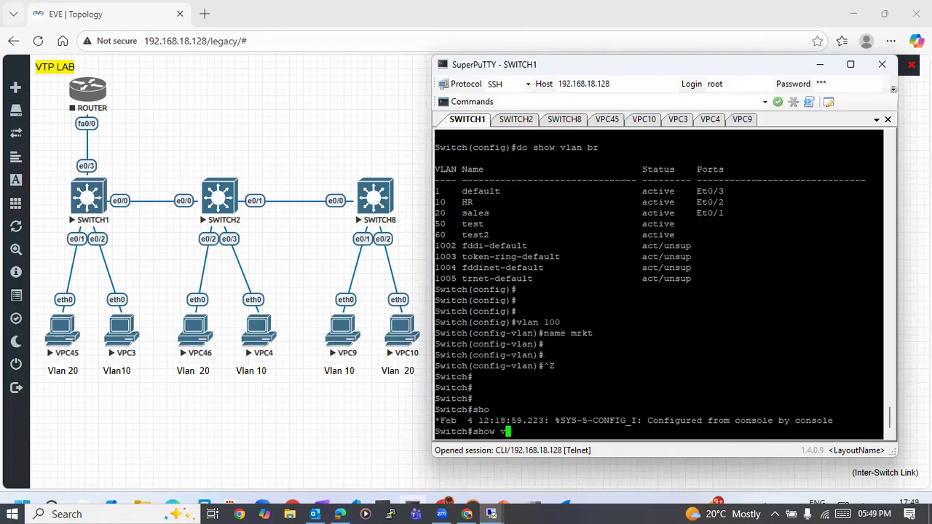
{"action": "key", "text": "BackSpace"}
{"action": "key", "text": "BackSpace"}
{"action": "key", "text": "BackSpace"}
{"action": "type", "text": "n"}
{"action": "type", "text": "r"}
{"action": "key", "text": "Return"}
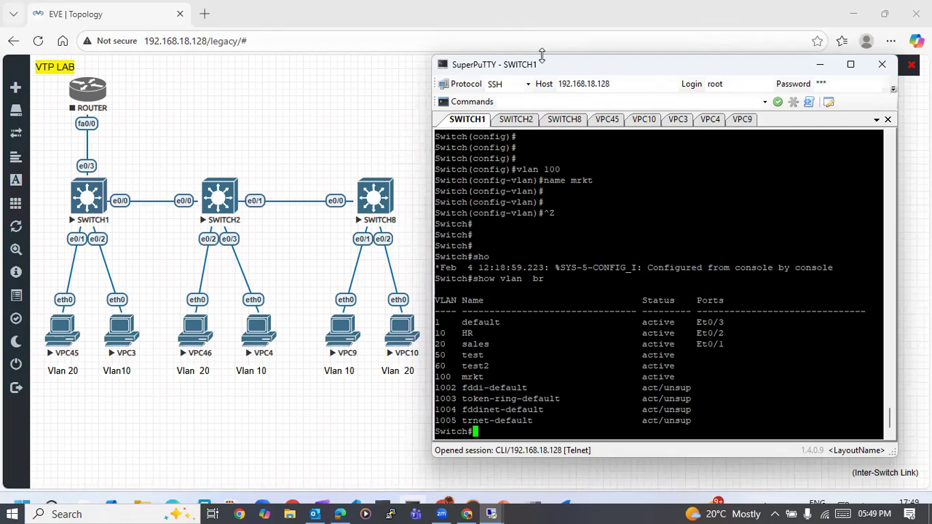
- Switch to the SWITCH2 console and display its brief VLAN list twice to check for VLAN 100
{"action": "left_click", "coordinate": [516, 121]}
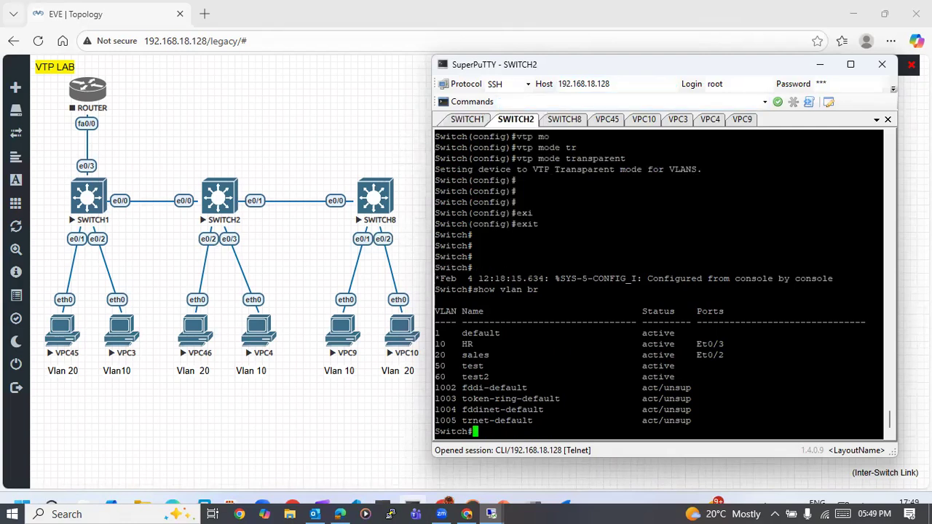
{"action": "key", "text": "Return"}
{"action": "key", "text": "Return"}
{"action": "key", "text": "Return"}
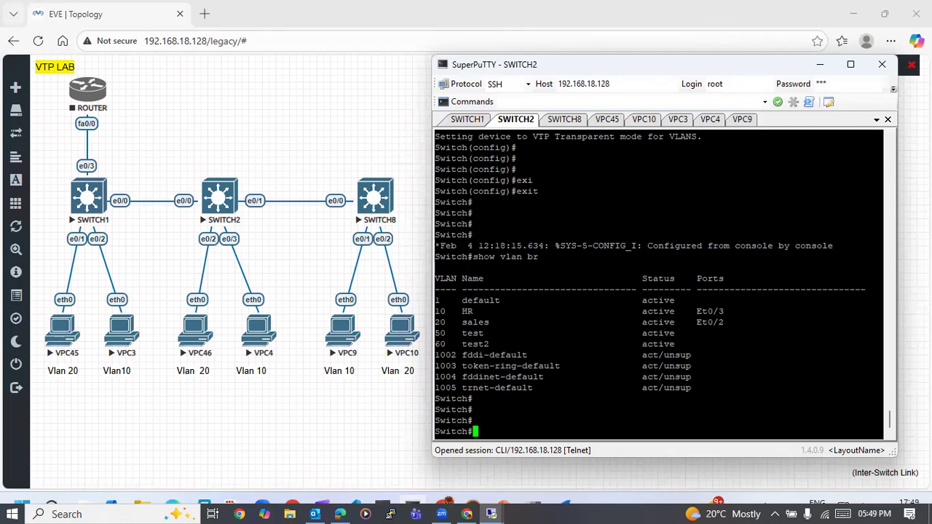
{"action": "type", "text": "SHOW VLAN BR"}
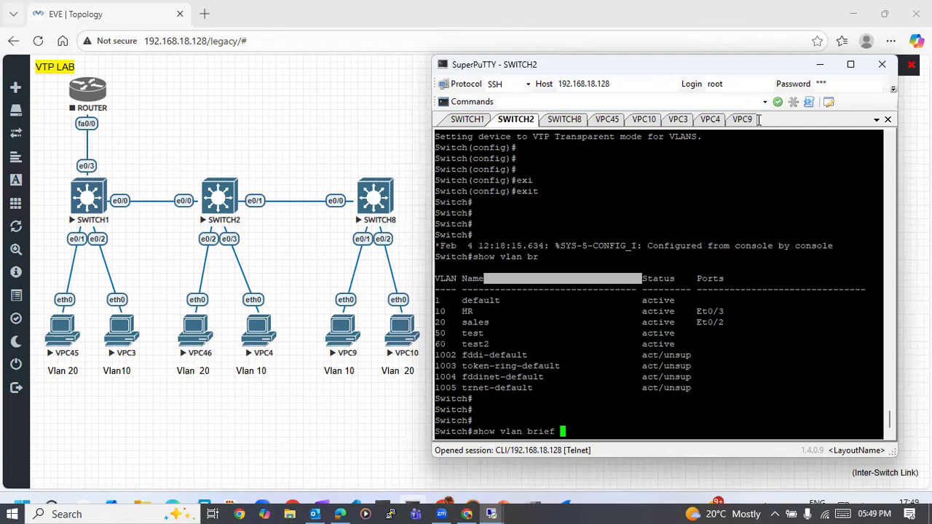
{"action": "key", "text": "Return"}
{"action": "key", "text": "Up"}
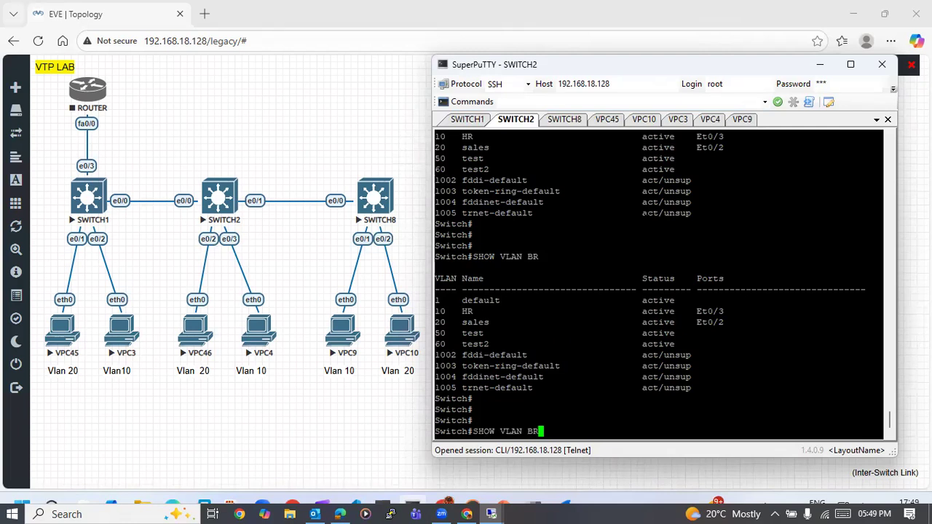
{"action": "key", "text": "Return"}
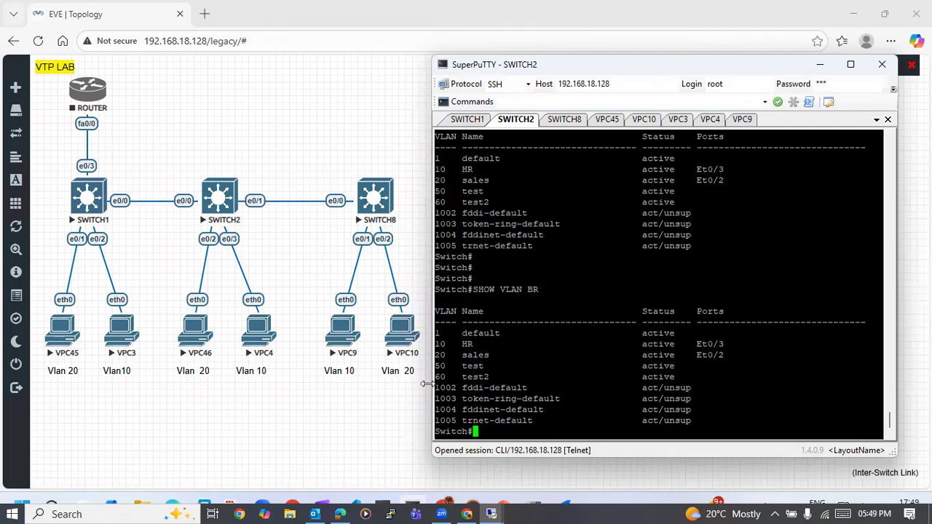
- Open the SWITCH8 console and enter privileged EXEC mode with enable
{"action": "left_click", "coordinate": [568, 121]}
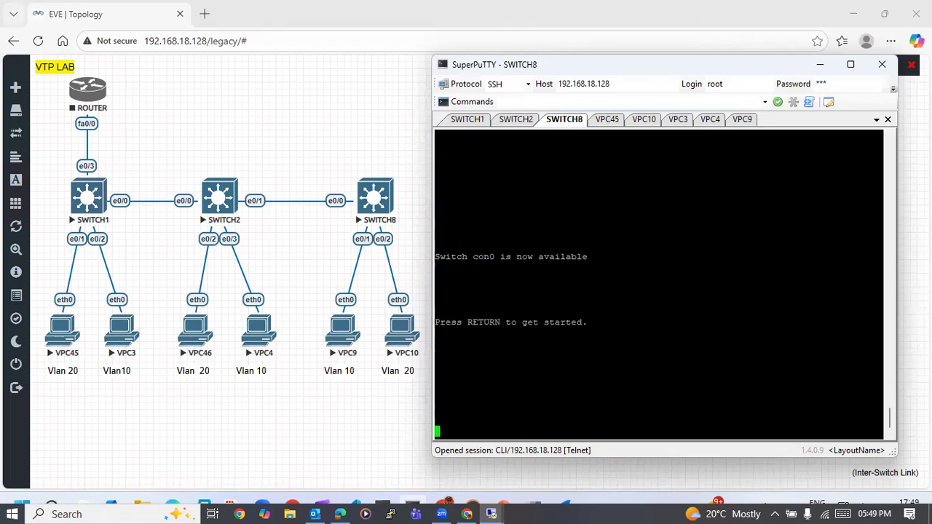
{"action": "key", "text": "Return"}
{"action": "key", "text": "Return"}
{"action": "key", "text": "Return"}
{"action": "key", "text": "Return"}
{"action": "key", "text": "Return"}
{"action": "type", "text": "en"}
{"action": "key", "text": "Tab"}
{"action": "key", "text": "Return"}
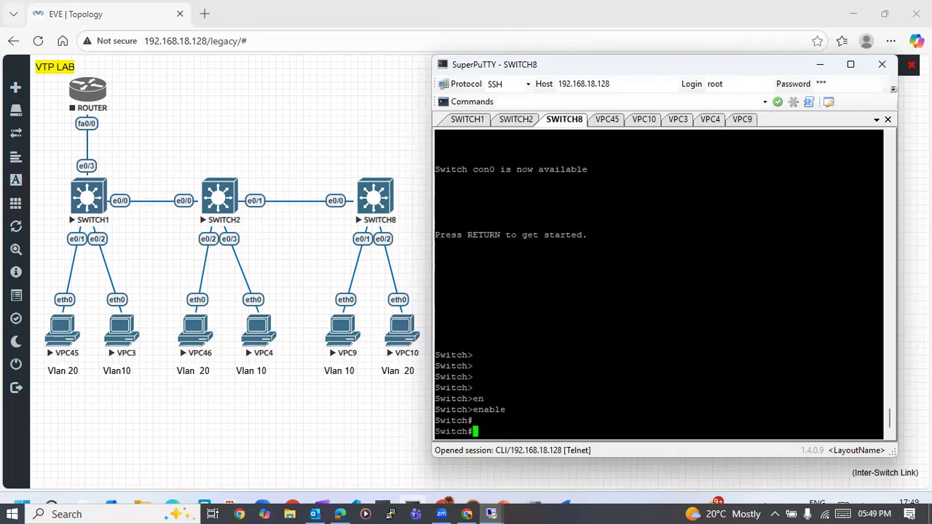
{"action": "key", "text": "Return"}
{"action": "type", "text": "conf"}
{"action": "key", "text": "Tab"}
{"action": "key", "text": "Return"}
{"action": "key", "text": "Return"}
{"action": "key", "text": "Return"}
{"action": "type", "text": "t"}
- List the VLANs on SWITCH8 with show vlan br and highlight the VLAN 100 mrkt entry
{"action": "key", "text": "Return"}
{"action": "key", "text": "Return"}
{"action": "key", "text": "Return"}
{"action": "key", "text": "Return"}
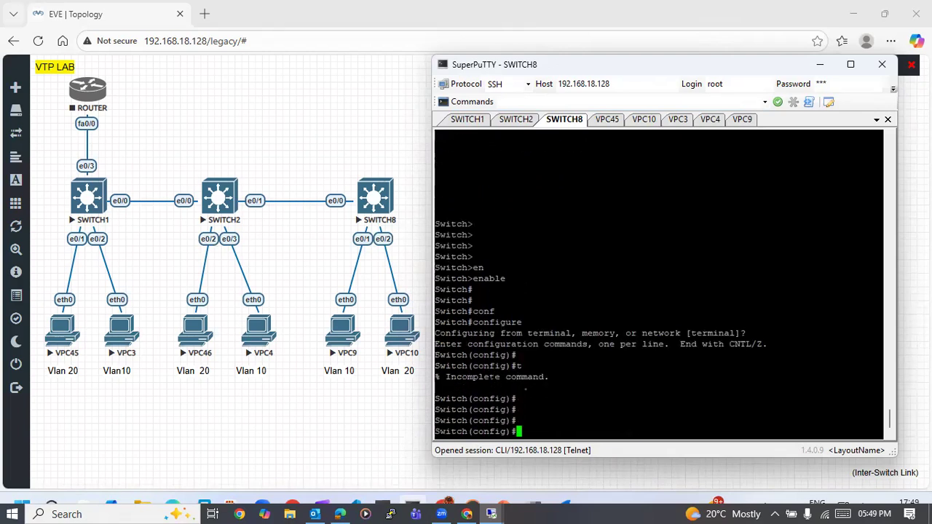
{"action": "key", "text": "ctrl+z"}
{"action": "key", "text": "Return"}
{"action": "key", "text": "Return"}
{"action": "type", "text": "show vlan br"}
{"action": "key", "text": "Return"}
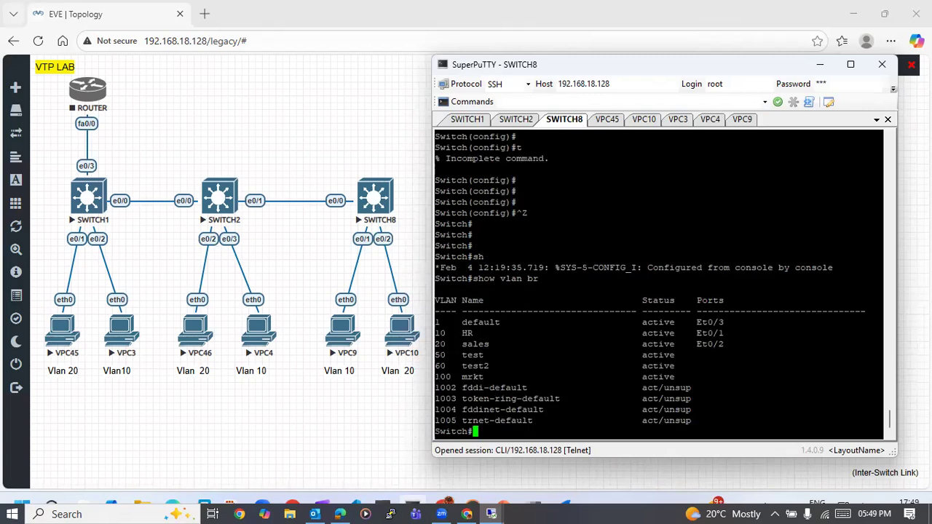
{"action": "left_click_drag", "start_coordinate": [435, 377], "coordinate": [489, 377]}
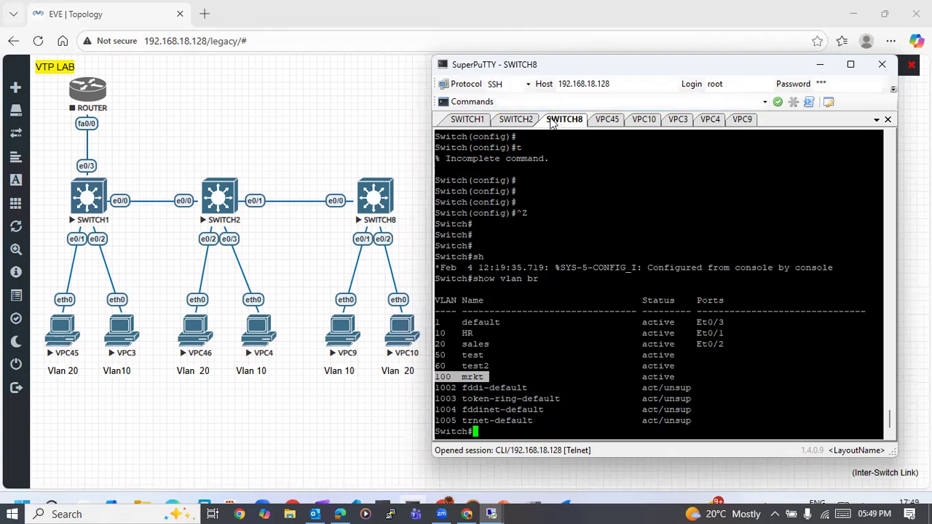
- Review the VLAN list in the SWITCH2 console again, and return to the SWITCH1 console at a fresh prompt
{"action": "left_click", "coordinate": [519, 119]}
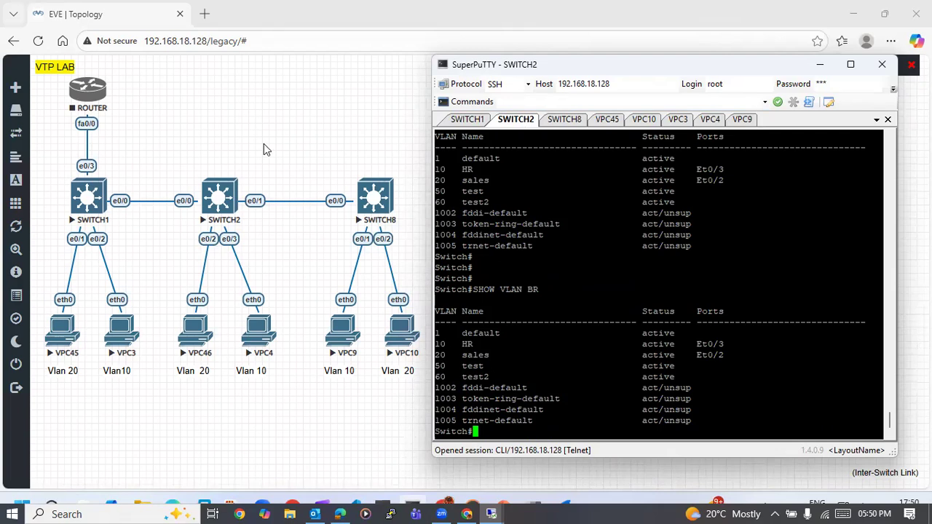
{"action": "left_click", "coordinate": [468, 120]}
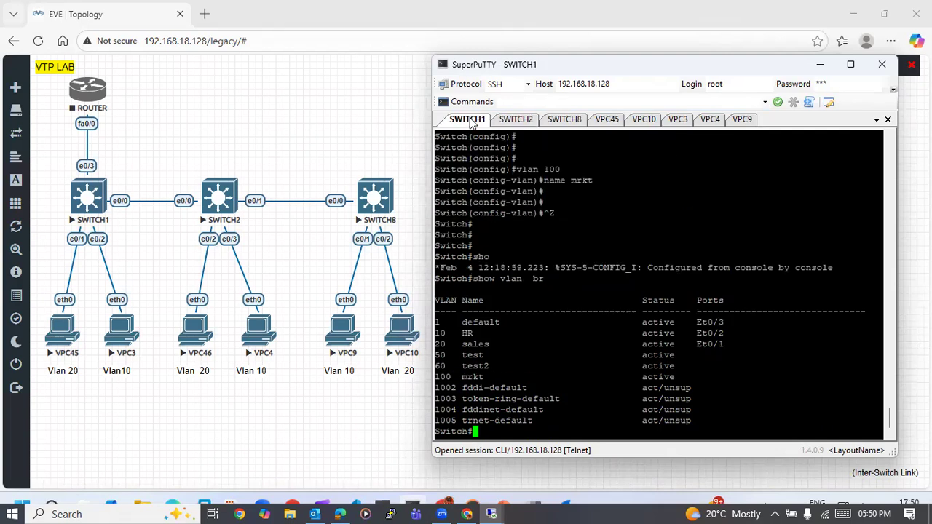
{"action": "key", "text": "Return"}
{"action": "key", "text": "Return"}
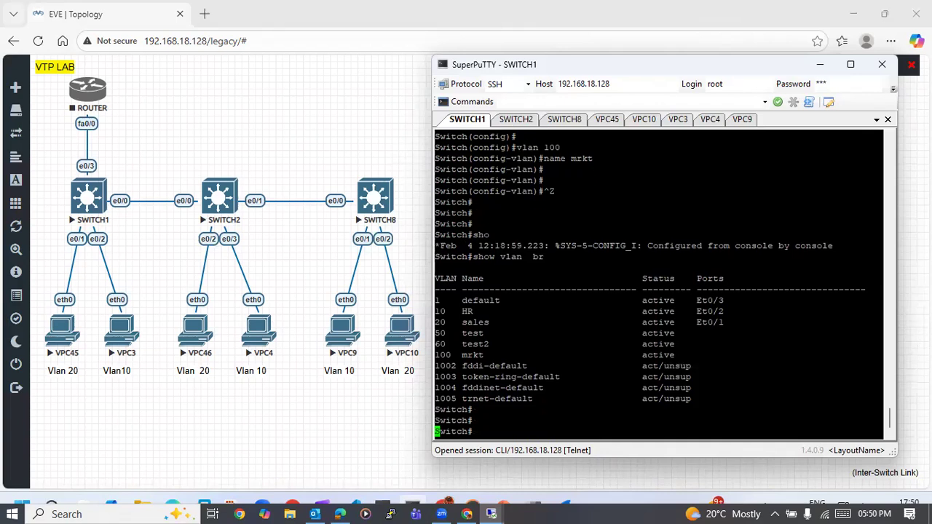
{"action": "key", "text": "Return"}
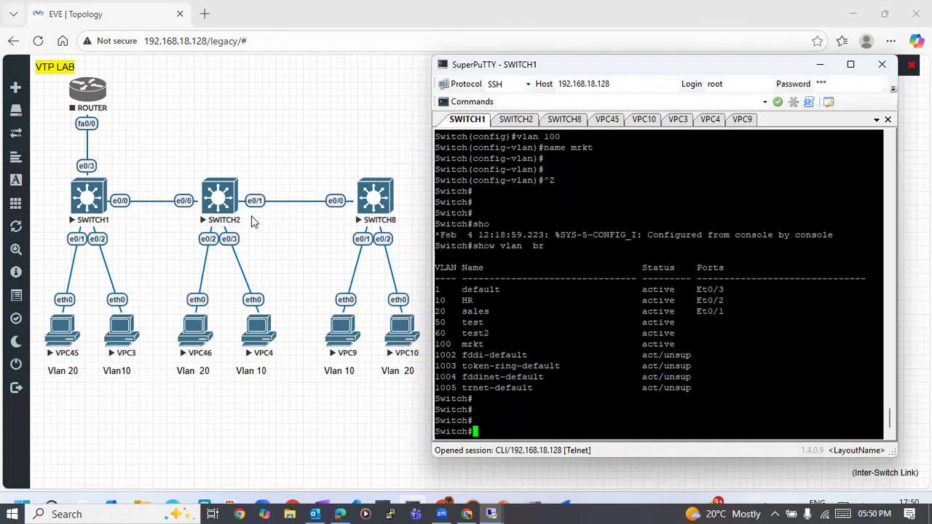
- Enter global configuration mode on SWITCH1 with configure t
{"action": "key", "text": "Return"}
{"action": "key", "text": "Return"}
{"action": "key", "text": "Return"}
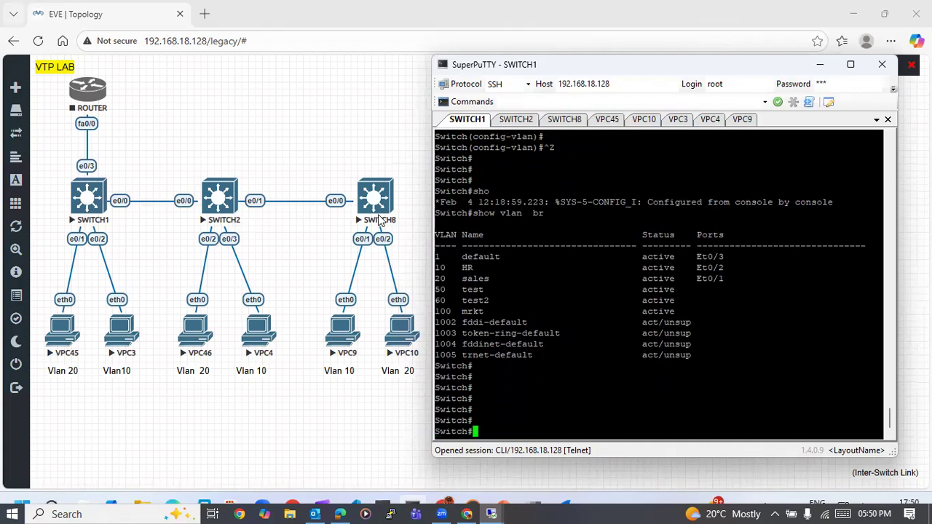
{"action": "type", "text": "conf"}
{"action": "key", "text": "Tab"}
{"action": "type", "text": "t"}
{"action": "key", "text": "Return"}
{"action": "key", "text": "Return"}
{"action": "key", "text": "Return"}
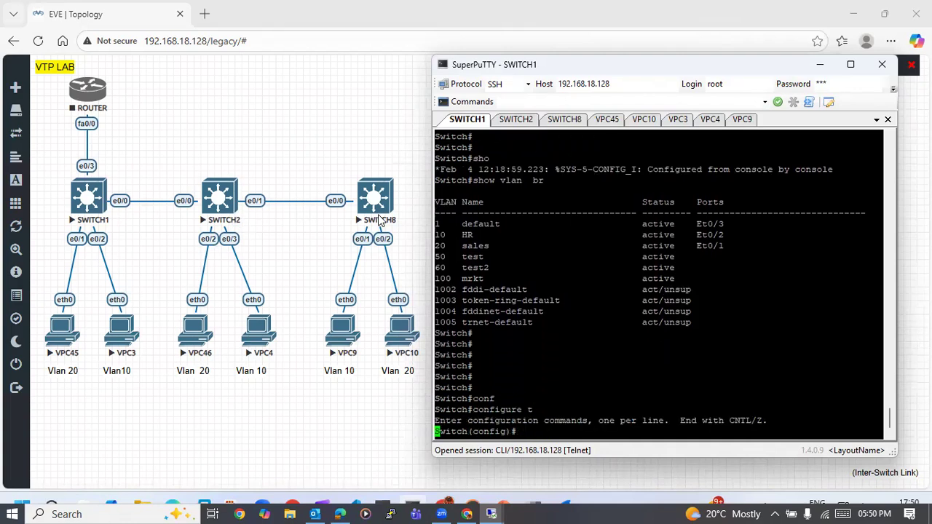
- Reset interface e0/0 on SWITCH1 to its default configuration with default int e0/0
{"action": "type", "text": "int "}
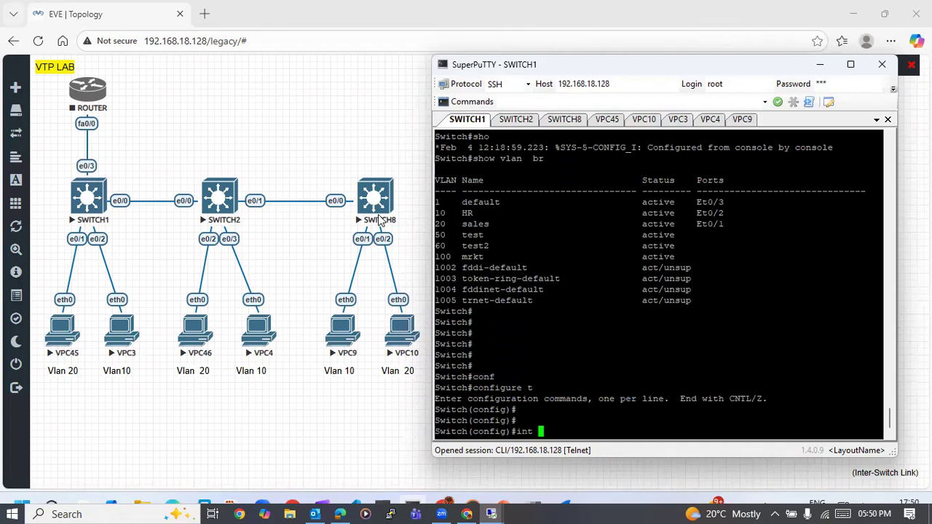
{"action": "type", "text": "e0/0"}
{"action": "key", "text": "Return"}
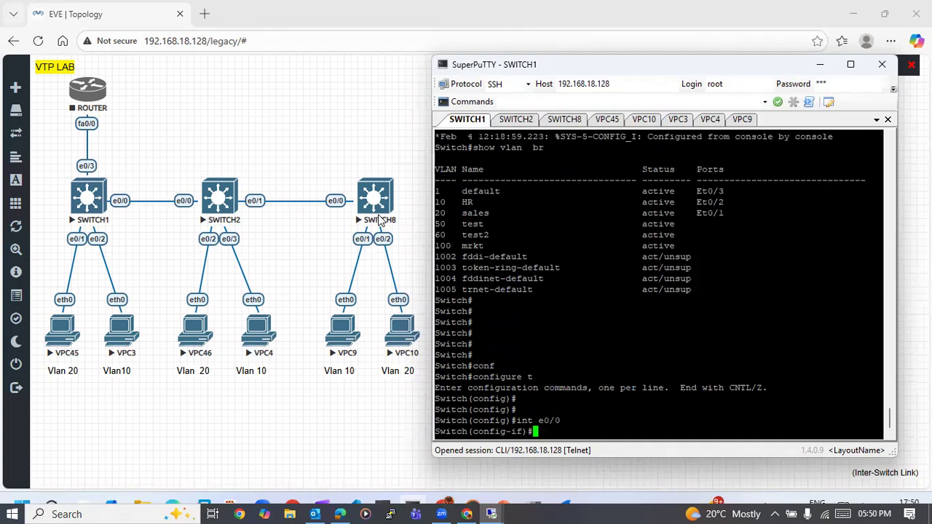
{"action": "key", "text": "Up"}
{"action": "key", "text": "Left"}
{"action": "key", "text": "Left"}
{"action": "key", "text": "Left"}
{"action": "key", "text": "Left"}
{"action": "key", "text": "Left"}
{"action": "key", "text": "Left"}
{"action": "key", "text": "Left"}
{"action": "key", "text": "Left"}
{"action": "type", "text": "default"}
{"action": "key", "text": "Return"}
- Try to list the trunk interfaces on SWITCH1 with show int tr from configuration mode
{"action": "type", "text": "\\"}
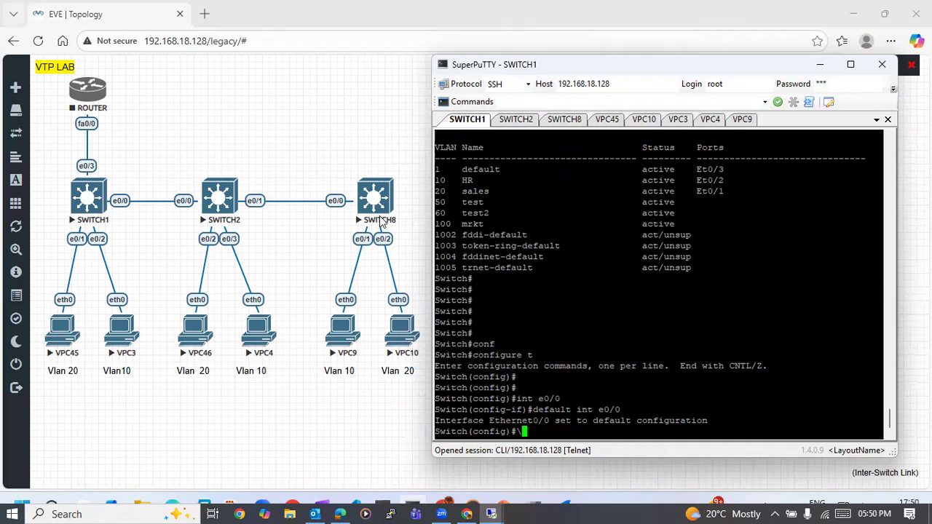
{"action": "key", "text": "BackSpace"}
{"action": "type", "text": "int"}
{"action": "key", "text": "BackSpace"}
{"action": "key", "text": "BackSpace"}
{"action": "key", "text": "BackSpace"}
{"action": "key", "text": "BackSpace"}
{"action": "type", "text": "show int tr"}
{"action": "key", "text": "Return"}
{"action": "key", "text": "Up"}
{"action": "type", "text": "do show"}
{"action": "key", "text": "BackSpace"}
{"action": "key", "text": "BackSpace"}
{"action": "key", "text": "BackSpace"}
{"action": "key", "text": "BackSpace"}
{"action": "key", "text": "BackSpace"}
{"action": "key", "text": "BackSpace"}
{"action": "key", "text": "BackSpace"}
{"action": "key", "text": "BackSpace"}
{"action": "key", "text": "BackSpace"}
{"action": "key", "text": "BackSpace"}
{"action": "key", "text": "BackSpace"}
{"action": "key", "text": "BackSpace"}
{"action": "key", "text": "BackSpace"}
{"action": "key", "text": "BackSpace"}
{"action": "key", "text": "BackSpace"}
{"action": "key", "text": "BackSpace"}
{"action": "key", "text": "BackSpace"}
{"action": "key", "text": "BackSpace"}
{"action": "key", "text": "BackSpace"}
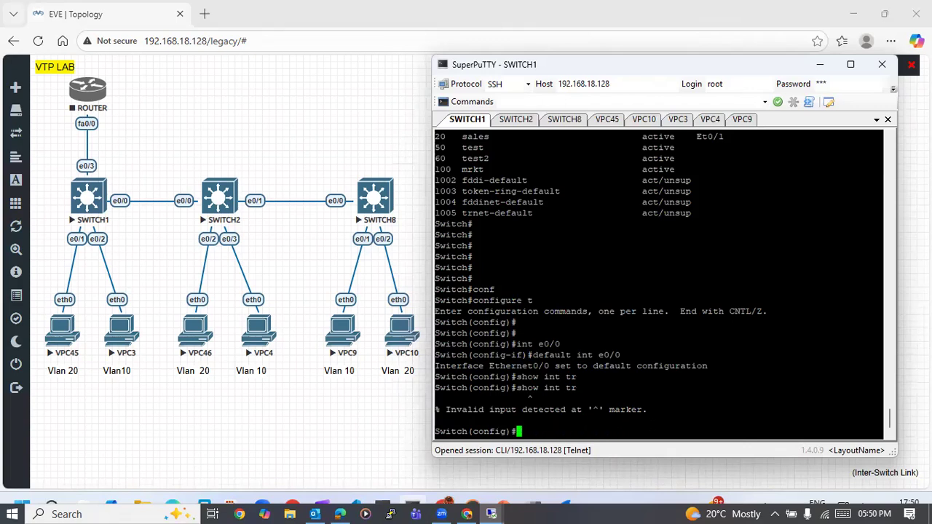
- Display the trunk interfaces on SWITCH1 from configuration mode with do show int trunk
{"action": "type", "text": "do show int tr"}
{"action": "key", "text": "Tab"}
{"action": "key", "text": "Return"}
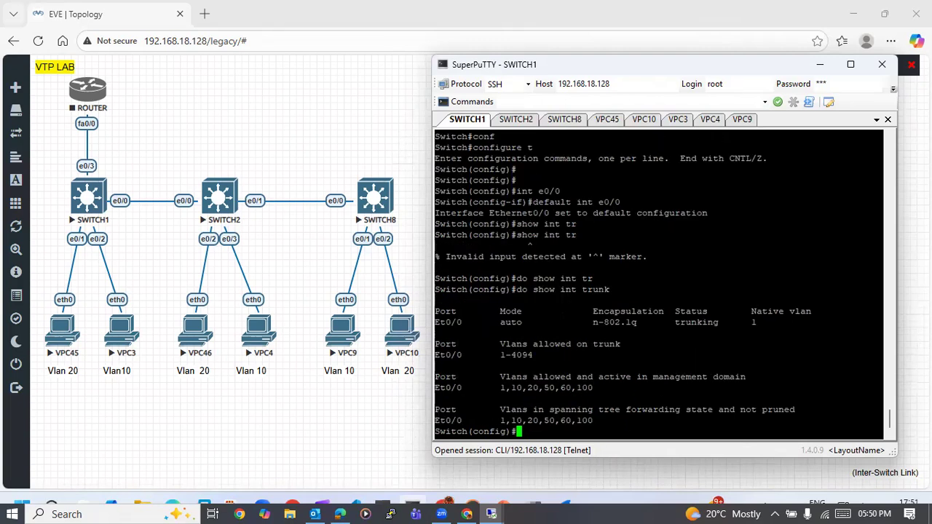
- Switch to the SWITCH2 console and enter global configuration mode with configure t
{"action": "left_click", "coordinate": [517, 119]}
{"action": "key", "text": "Return"}
{"action": "key", "text": "Return"}
{"action": "type", "text": "comn"}
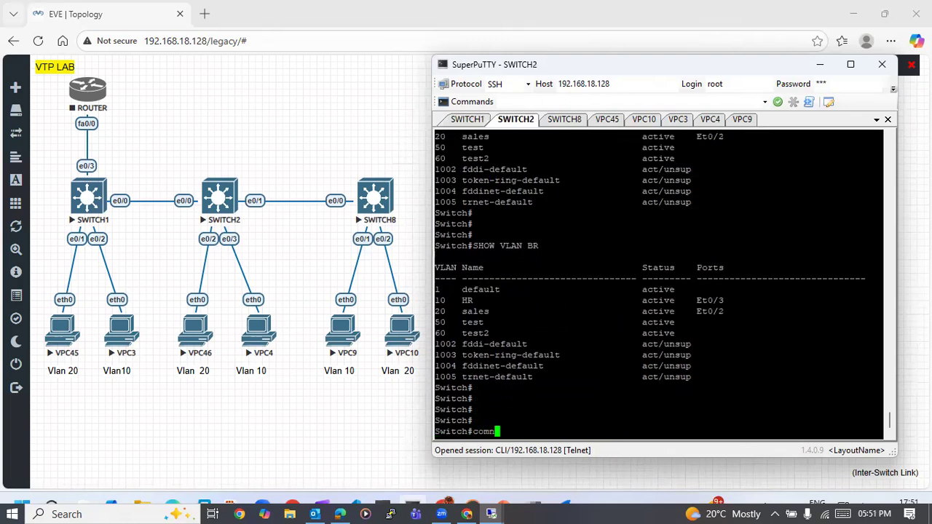
{"action": "key", "text": "Tab"}
{"action": "key", "text": "BackSpace"}
{"action": "key", "text": "BackSpace"}
{"action": "type", "text": "n"}
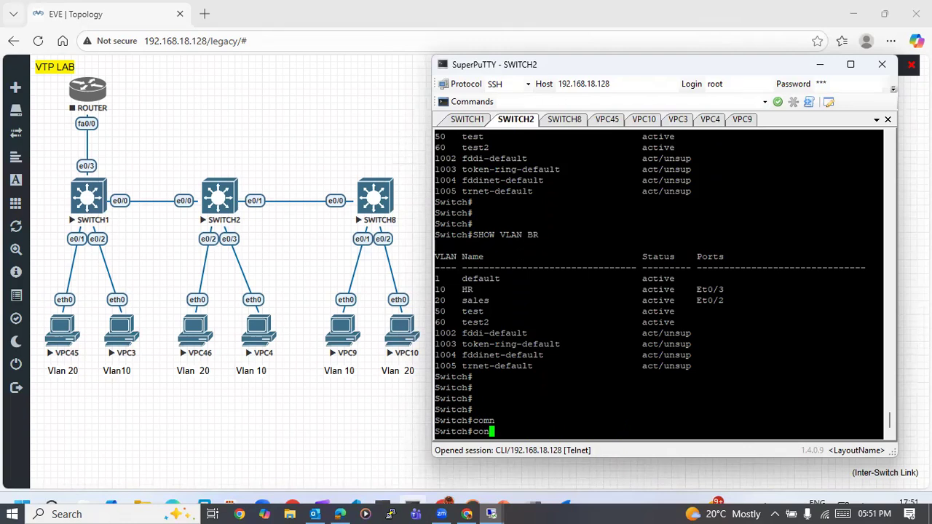
{"action": "key", "text": "Tab"}
{"action": "type", "text": "f"}
{"action": "key", "text": "Tab"}
{"action": "type", "text": "t"}
{"action": "key", "text": "Return"}
{"action": "key", "text": "Return"}
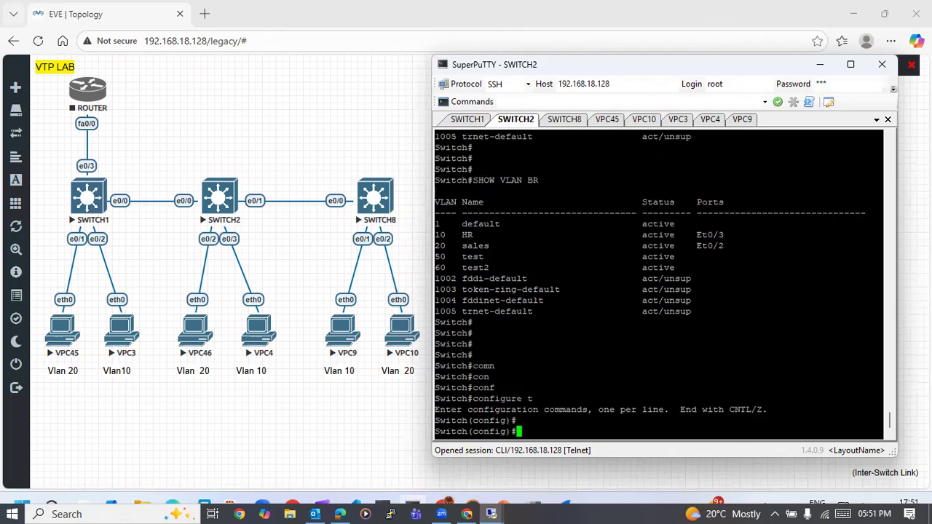
- Reset interface e0/0 on SWITCH2 to its default configuration with default int e0/0
{"action": "key", "text": "Return"}
{"action": "type", "text": "default "}
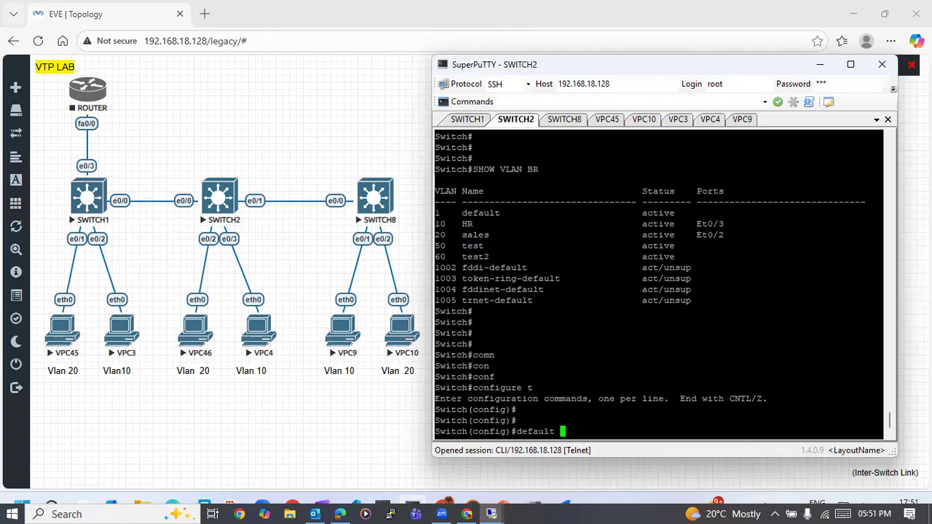
{"action": "type", "text": "int e0/0"}
{"action": "key", "text": "Return"}
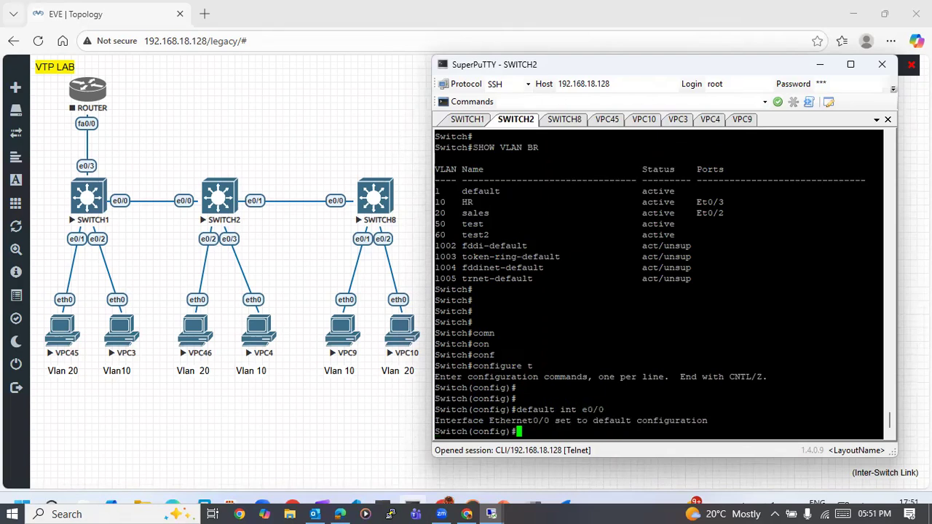
{"action": "key", "text": "Return"}
{"action": "key", "text": "Return"}
{"action": "key", "text": "Return"}
{"action": "key", "text": "Return"}
- Display the trunk interfaces on SWITCH2 with do show int trunk
{"action": "key", "text": "Up"}
{"action": "key", "text": "Left"}
{"action": "key", "text": "Left"}
{"action": "key", "text": "Left"}
{"action": "key", "text": "Left"}
{"action": "key", "text": "Left"}
{"action": "key", "text": "Left"}
{"action": "key", "text": "Left"}
{"action": "key", "text": "Left"}
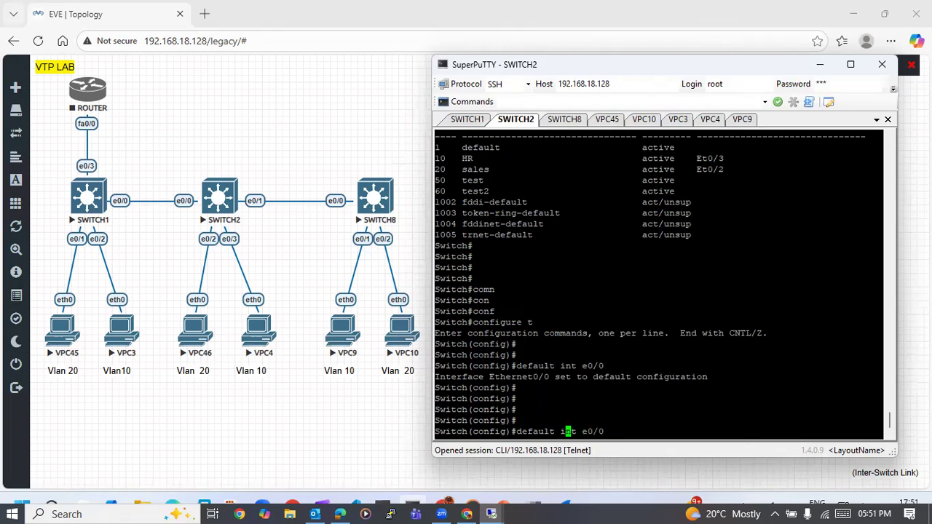
{"action": "key", "text": "BackSpace"}
{"action": "key", "text": "BackSpace"}
{"action": "key", "text": "BackSpace"}
{"action": "key", "text": "BackSpace"}
{"action": "key", "text": "BackSpace"}
{"action": "key", "text": "BackSpace"}
{"action": "key", "text": "BackSpace"}
{"action": "key", "text": "BackSpace"}
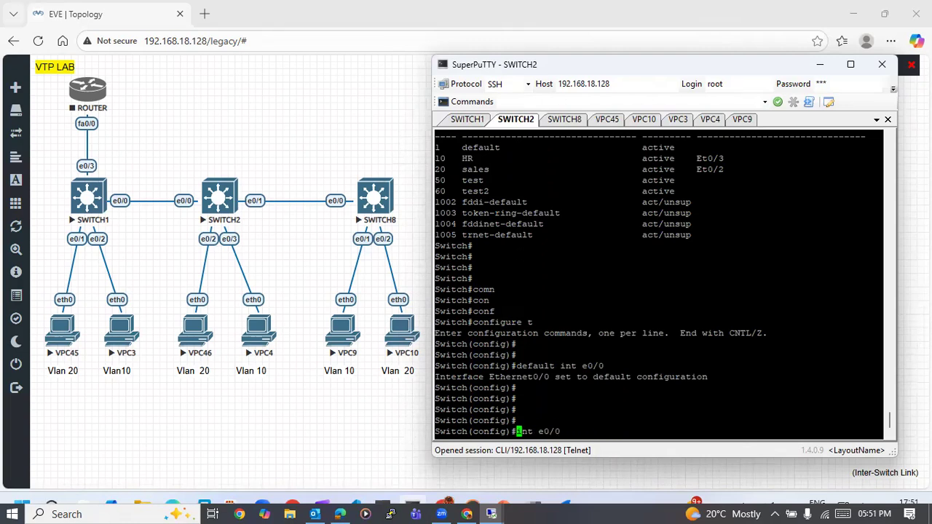
{"action": "type", "text": "do show"}
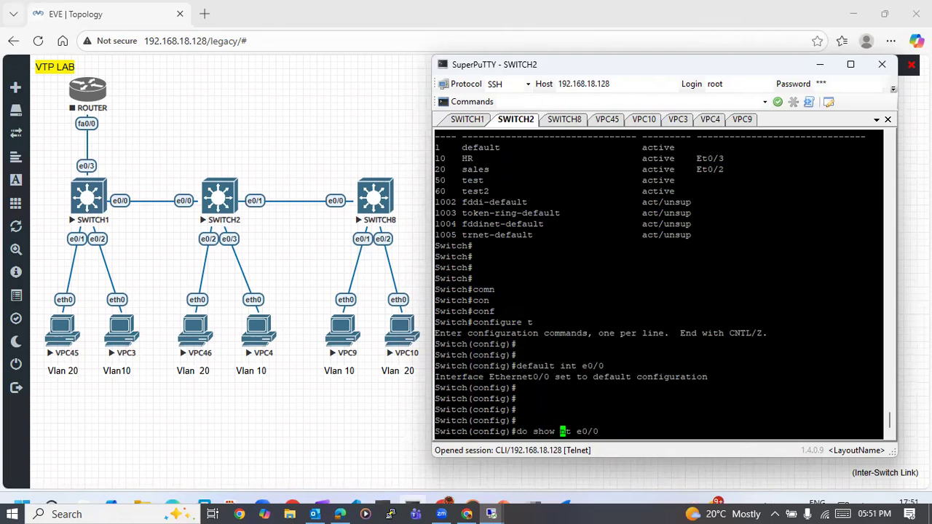
{"action": "key", "text": "Right"}
{"action": "key", "text": "Right"}
{"action": "key", "text": "Right"}
{"action": "key", "text": "Right"}
{"action": "key", "text": "Right"}
{"action": "key", "text": "Right"}
{"action": "key", "text": "Right"}
{"action": "key", "text": "Right"}
{"action": "key", "text": "BackSpace"}
{"action": "key", "text": "BackSpace"}
{"action": "key", "text": "BackSpace"}
{"action": "key", "text": "BackSpace"}
{"action": "type", "text": "tr"}
{"action": "key", "text": "Tab"}
{"action": "key", "text": "Return"}
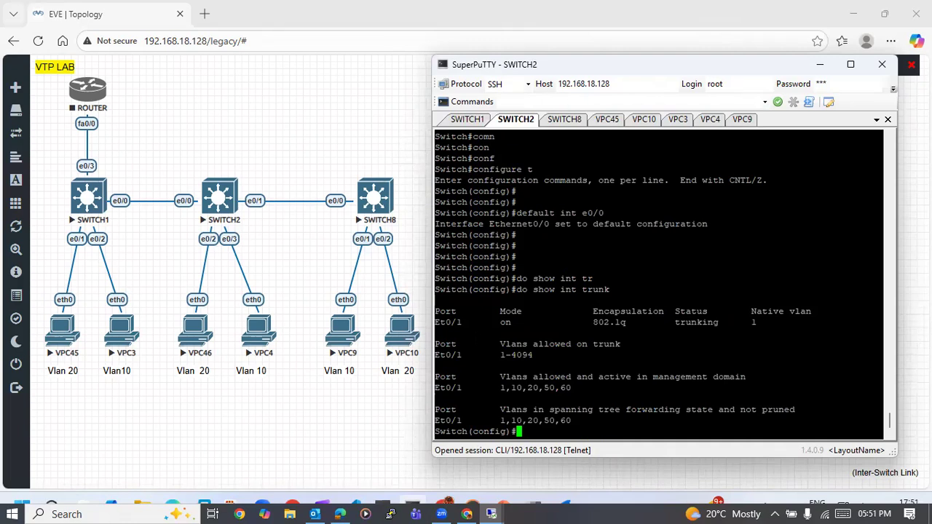
- Run default int e0/0 on SWITCH2 a second time
{"action": "key", "text": "Return"}
{"action": "key", "text": "Return"}
{"action": "key", "text": "Return"}
{"action": "key", "text": "Up"}
{"action": "key", "text": "Up"}
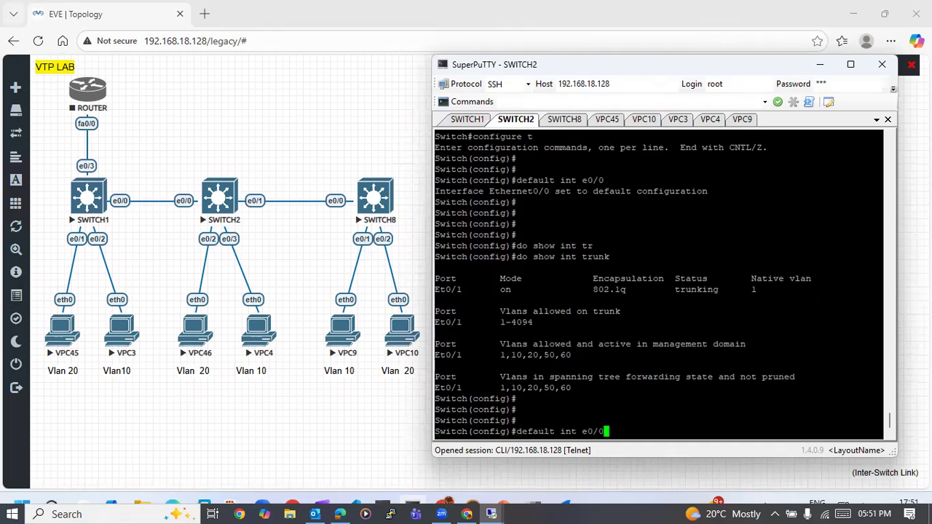
{"action": "key", "text": "Return"}
{"action": "key", "text": "Return"}
{"action": "key", "text": "Return"}
{"action": "key", "text": "Return"}
{"action": "key", "text": "Return"}
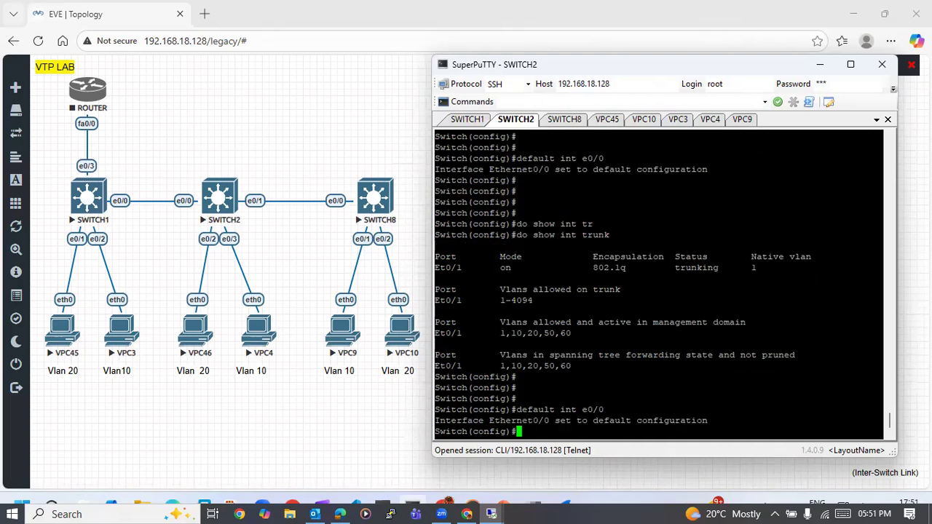
- Check the trunk interfaces on SWITCH2 again with do show int trunk
{"action": "key", "text": "Up"}
{"action": "key", "text": "Up"}
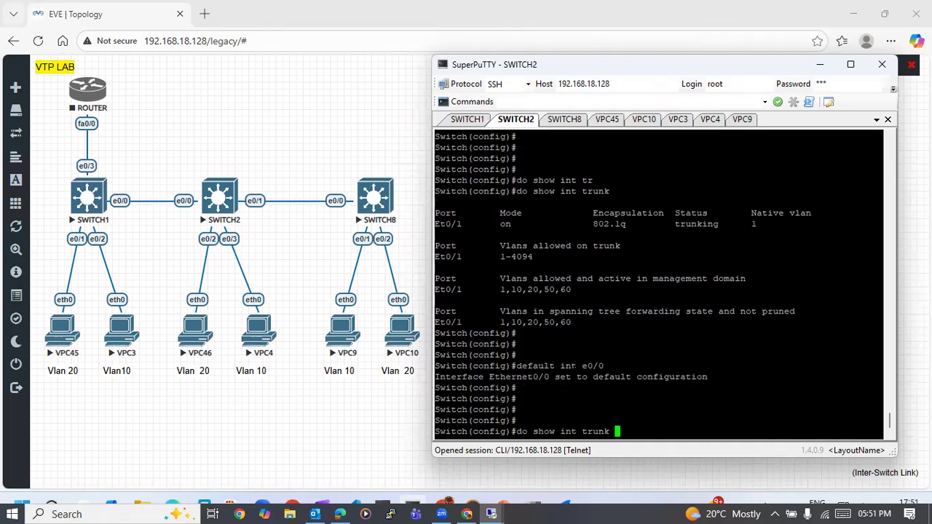
{"action": "key", "text": "Return"}
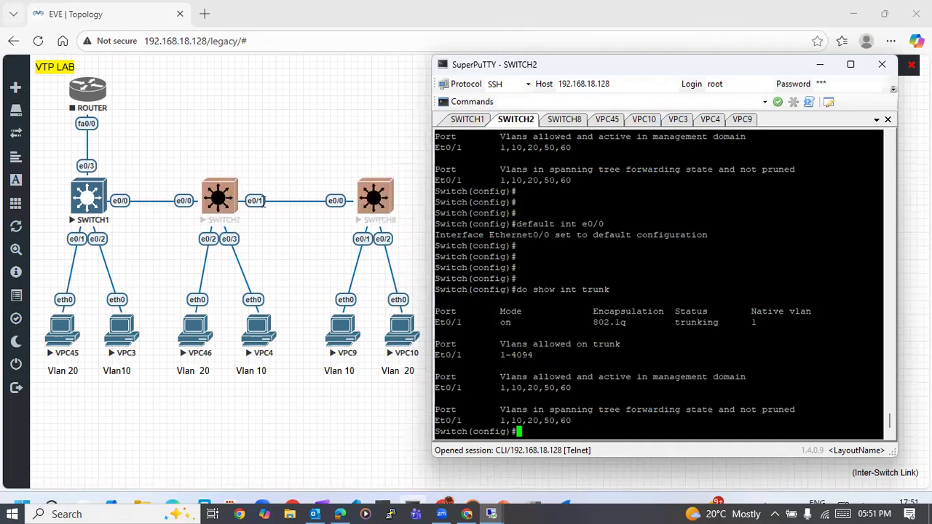
- Reset interface e0/1 on SWITCH2 to its default configuration with default int e0/1
{"action": "key", "text": "Up"}
- Recheck the trunking mode and encapsulation of e0/1 on SWITCH2 with do show int trunk
{"action": "key", "text": "Up"}
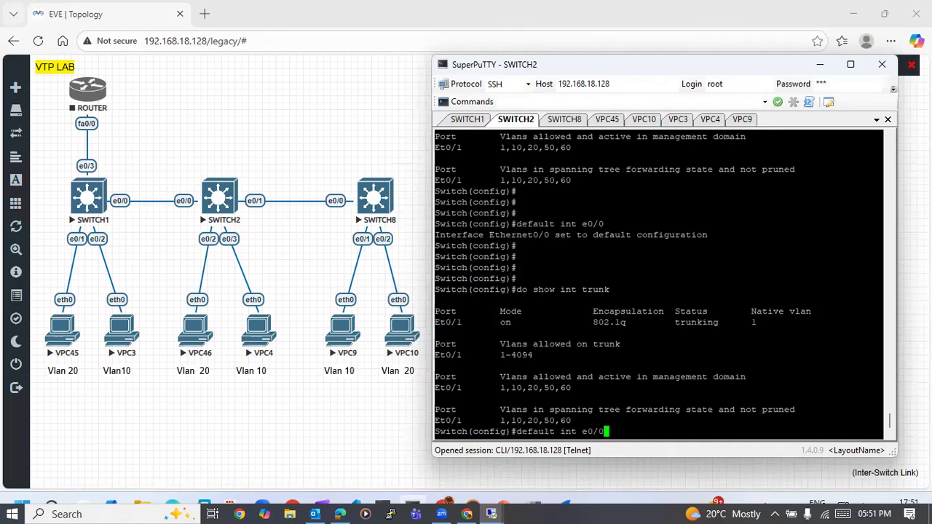
{"action": "key", "text": "BackSpace"}
{"action": "type", "text": "1"}
{"action": "key", "text": "Return"}
{"action": "key", "text": "Up"}
{"action": "key", "text": "Up"}
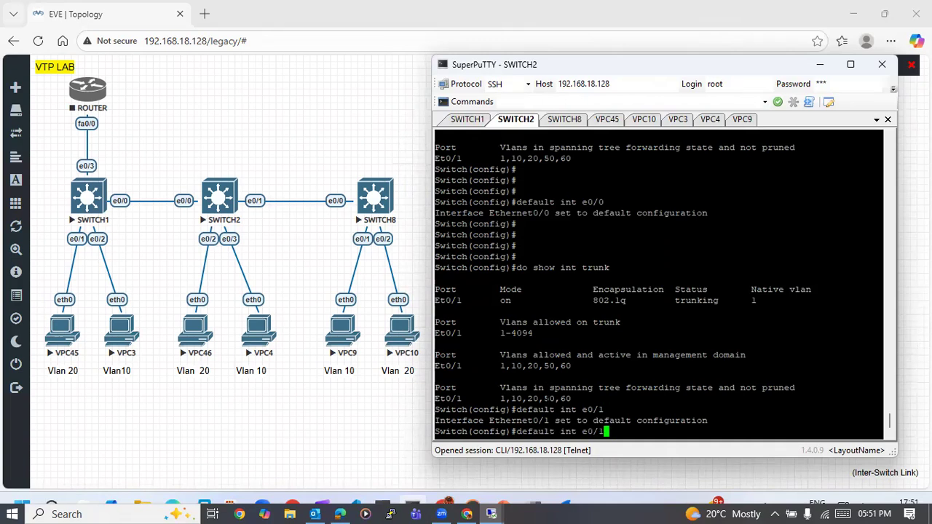
{"action": "key", "text": "Return"}
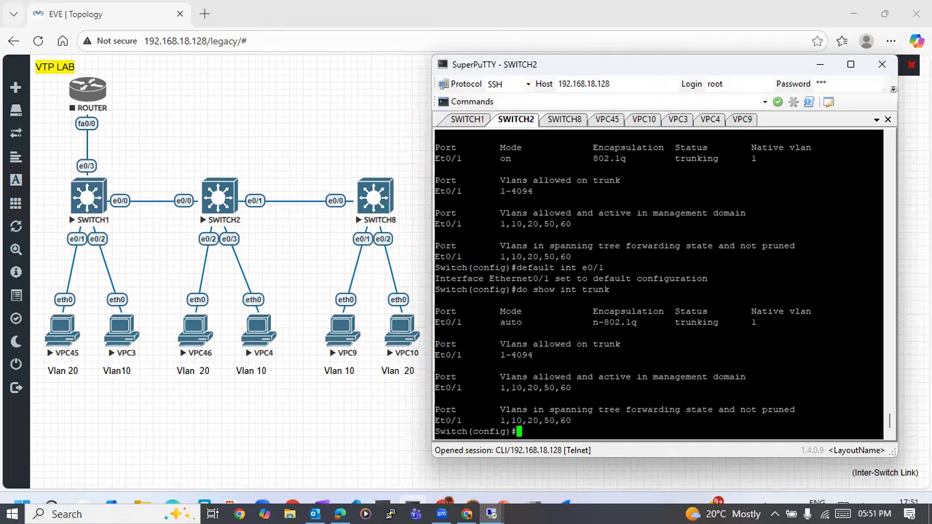
{"action": "key", "text": "Return"}
{"action": "key", "text": "Return"}
{"action": "key", "text": "Return"}
{"action": "key", "text": "Return"}
{"action": "key", "text": "Return"}
{"action": "key", "text": "Return"}
{"action": "key", "text": "Return"}
{"action": "key", "text": "Return"}
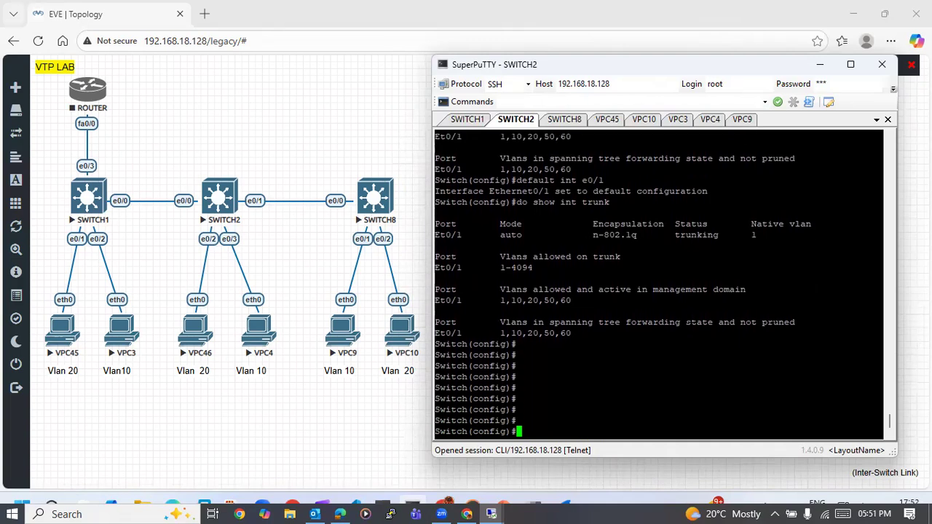
- Return to the SWITCH1 console and enter configuration of interface e0/0
{"action": "left_click", "coordinate": [475, 120]}
{"action": "key", "text": "Return"}
{"action": "key", "text": "Return"}
{"action": "key", "text": "Return"}
{"action": "key", "text": "Return"}
{"action": "key", "text": "Return"}
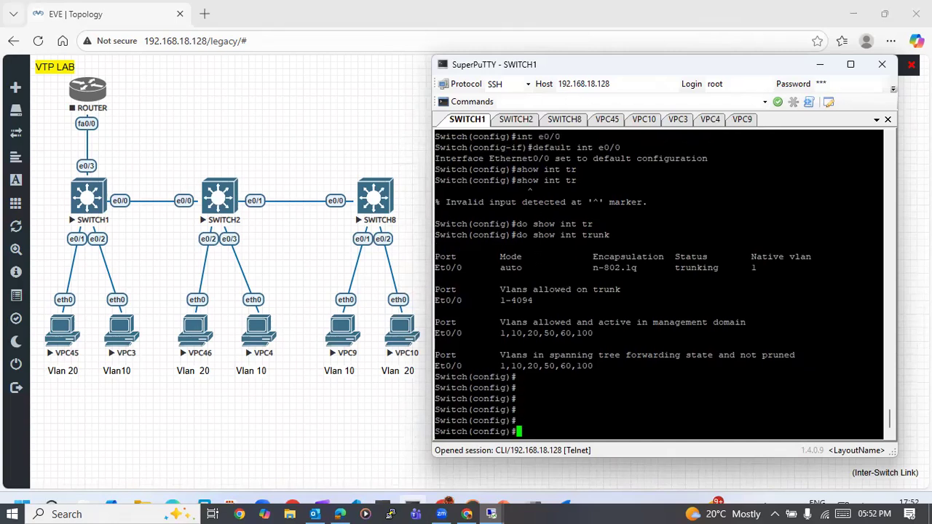
{"action": "type", "text": "int e0/0"}
{"action": "key", "text": "Return"}
- Set the trunk encapsulation of e0/0 on SWITCH1 to negotiate with switchport trunk encapsulation negotiate
{"action": "type", "text": "sw"}
{"action": "key", "text": "Tab"}
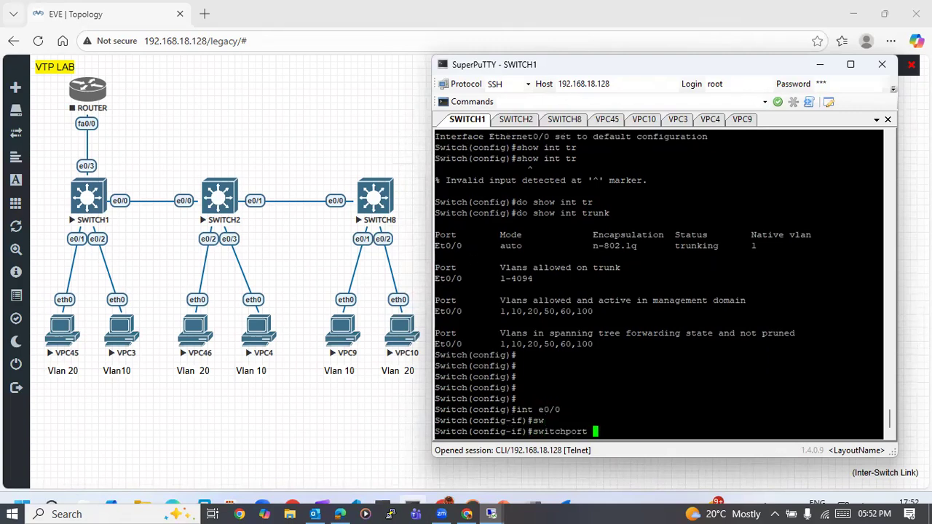
{"action": "type", "text": "tr"}
{"action": "key", "text": "Tab"}
{"action": "type", "text": "en"}
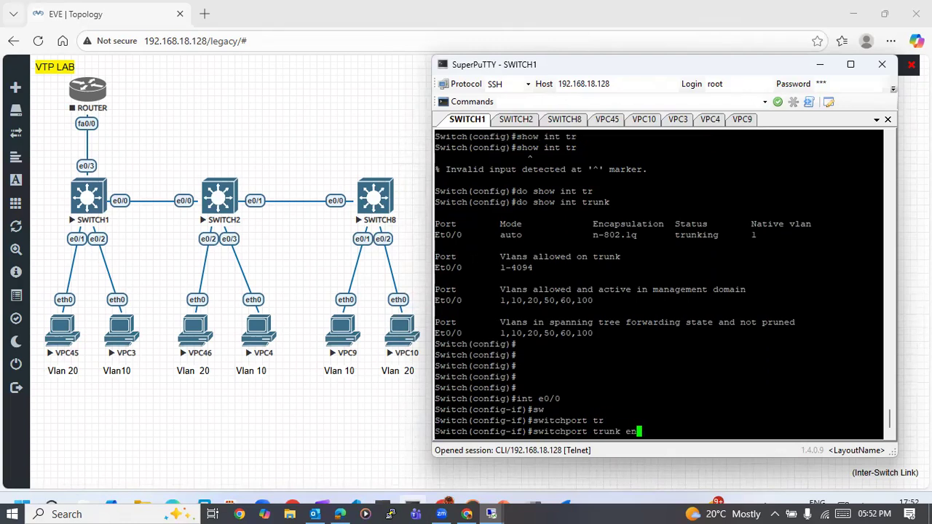
{"action": "key", "text": "Tab"}
{"action": "type", "text": "ne"}
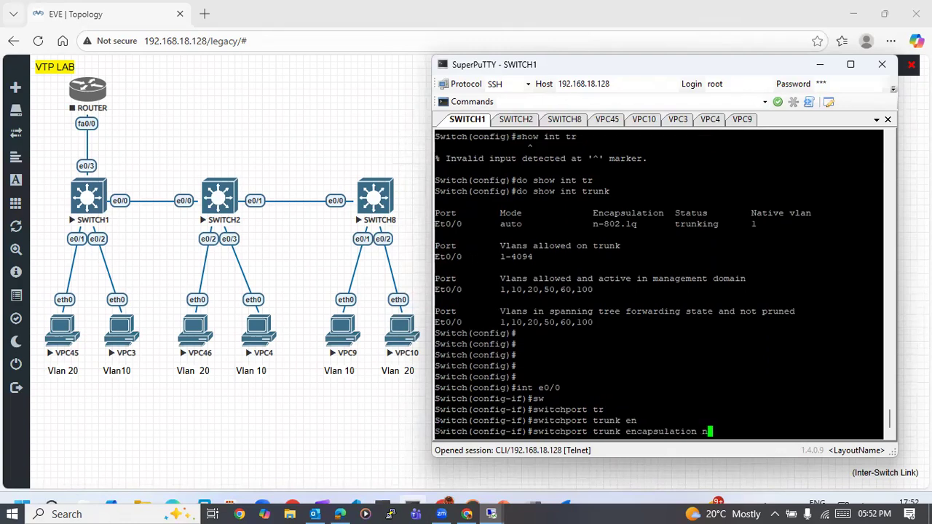
{"action": "key", "text": "Tab"}
{"action": "key", "text": "Return"}
{"action": "key", "text": "Return"}
{"action": "key", "text": "Return"}
- Set e0/0 on SWITCH1 to dynamic desirable with switchport mode dynamic desirable
{"action": "type", "text": "sw"}
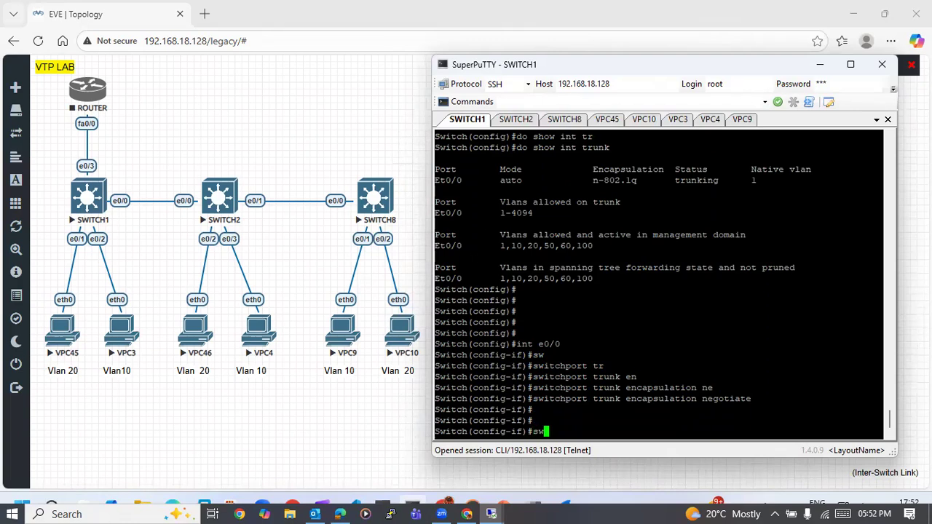
{"action": "key", "text": "Tab"}
{"action": "type", "text": "mo"}
{"action": "key", "text": "Tab"}
{"action": "type", "text": "dy"}
{"action": "key", "text": "Tab"}
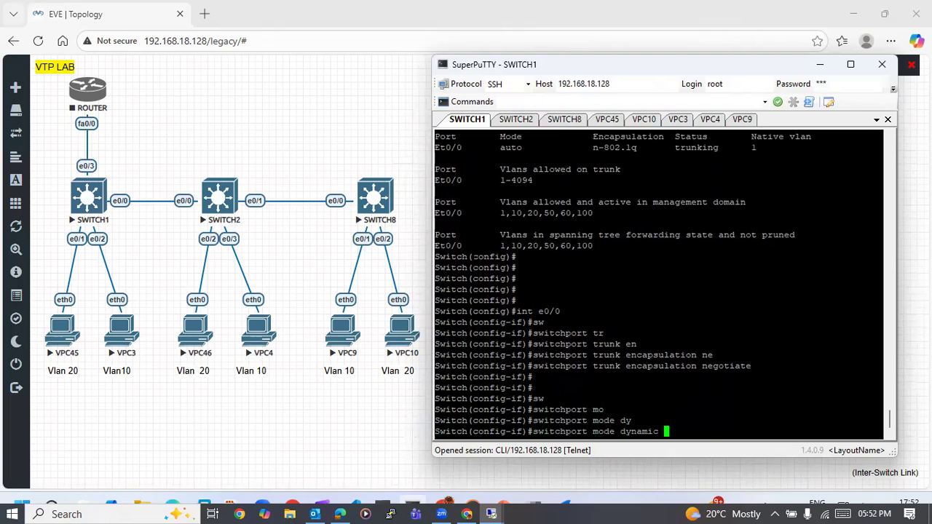
{"action": "type", "text": "de"}
{"action": "key", "text": "Tab"}
{"action": "key", "text": "Return"}
{"action": "key", "text": "Return"}
{"action": "key", "text": "Return"}
{"action": "key", "text": "Return"}
{"action": "key", "text": "Return"}
{"action": "key", "text": "Return"}
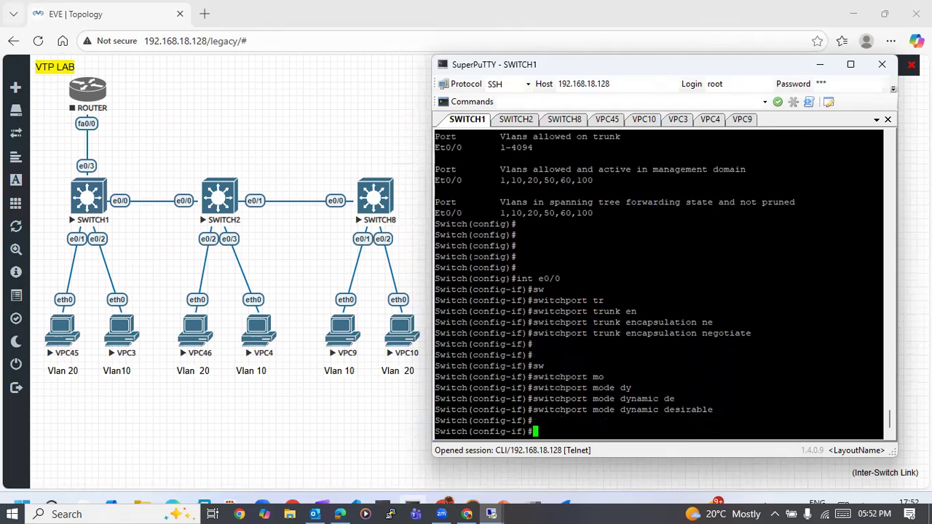
- Exit interface configuration on SWITCH1 back to global configuration mode
{"action": "type", "text": "exi"}
{"action": "key", "text": "Tab"}
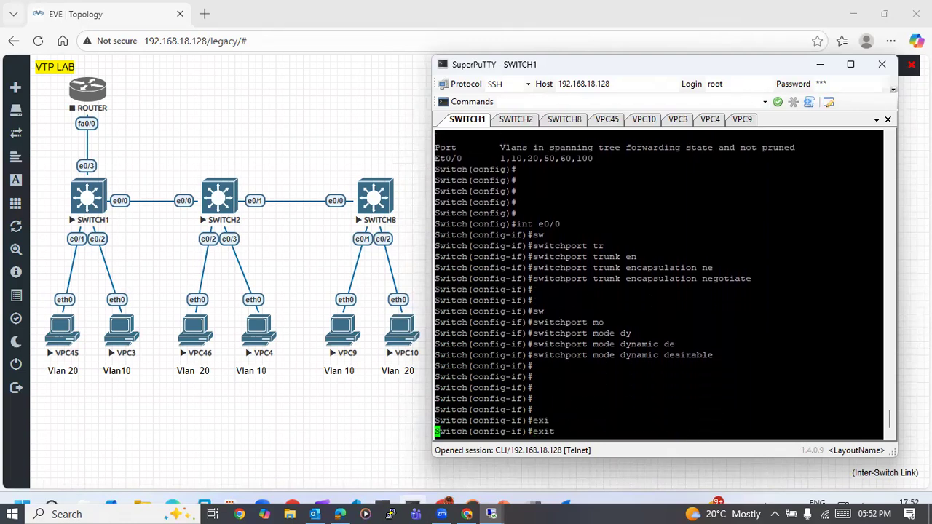
{"action": "key", "text": "Return"}
{"action": "key", "text": "Return"}
{"action": "key", "text": "Return"}
{"action": "key", "text": "Return"}
{"action": "key", "text": "Return"}
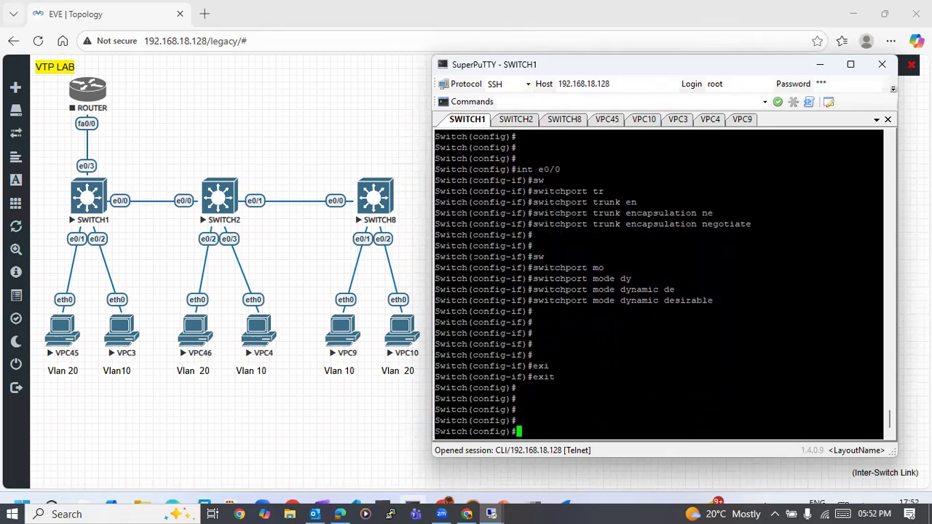
- Switch to the SWITCH2 console and bring up a fresh global configuration prompt
{"action": "left_click", "coordinate": [525, 120]}
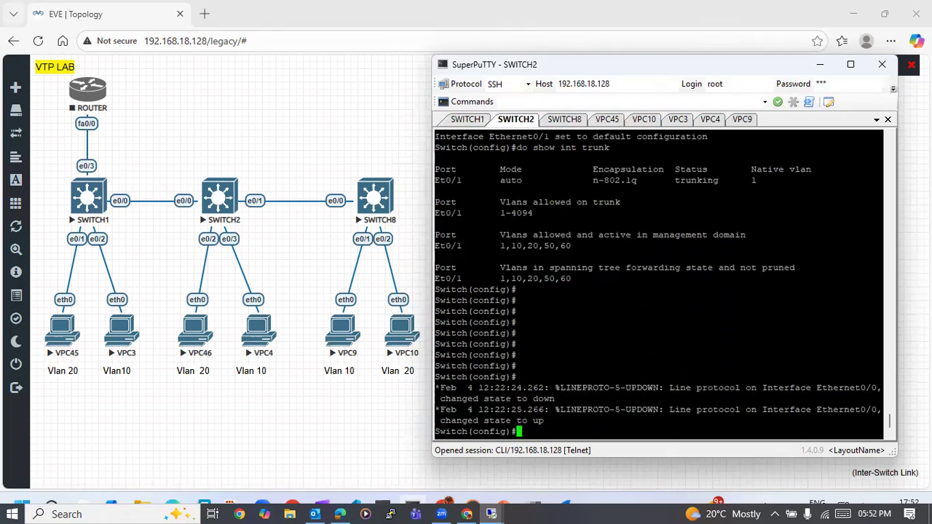
{"action": "key", "text": "Return"}
{"action": "key", "text": "Return"}
{"action": "key", "text": "Return"}
{"action": "key", "text": "Return"}
{"action": "key", "text": "Return"}
{"action": "key", "text": "Return"}
{"action": "key", "text": "Return"}
{"action": "key", "text": "Return"}
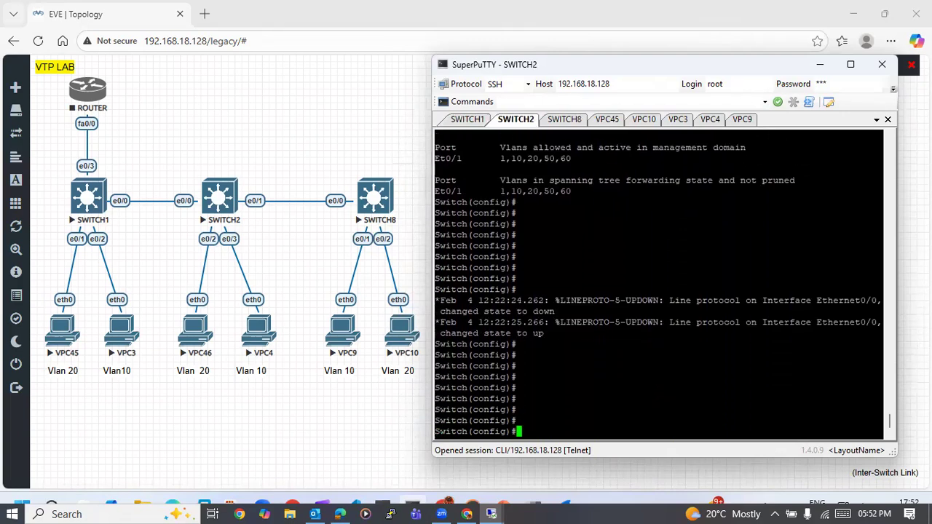
- List the trunk interfaces on SWITCH2 with do show int trunk
{"action": "key", "text": "Return"}
{"action": "key", "text": "Return"}
{"action": "key", "text": "Return"}
{"action": "key", "text": "Return"}
{"action": "key", "text": "Return"}
{"action": "key", "text": "Return"}
{"action": "key", "text": "Return"}
{"action": "key", "text": "Return"}
{"action": "key", "text": "Return"}
{"action": "key", "text": "Return"}
{"action": "type", "text": "do show int trunk"}
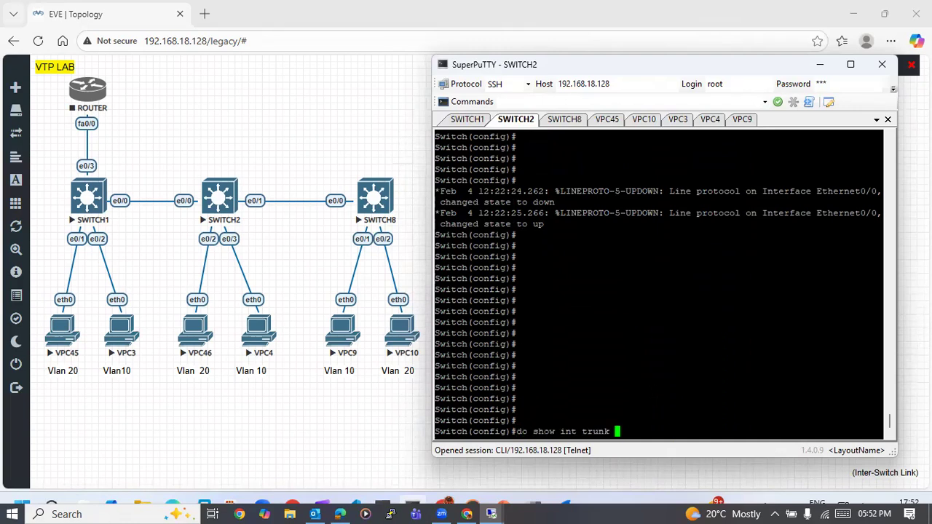
{"action": "key", "text": "Return"}
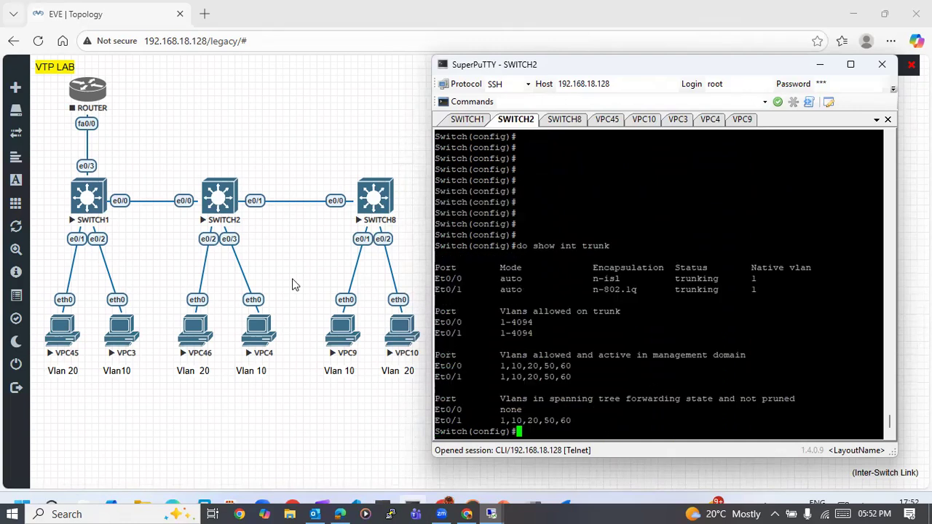
- Compare the e0/0 negotiation and dynamic mode commands on SWITCH1 with the trunk listing on SWITCH2
{"action": "left_click", "coordinate": [468, 120]}
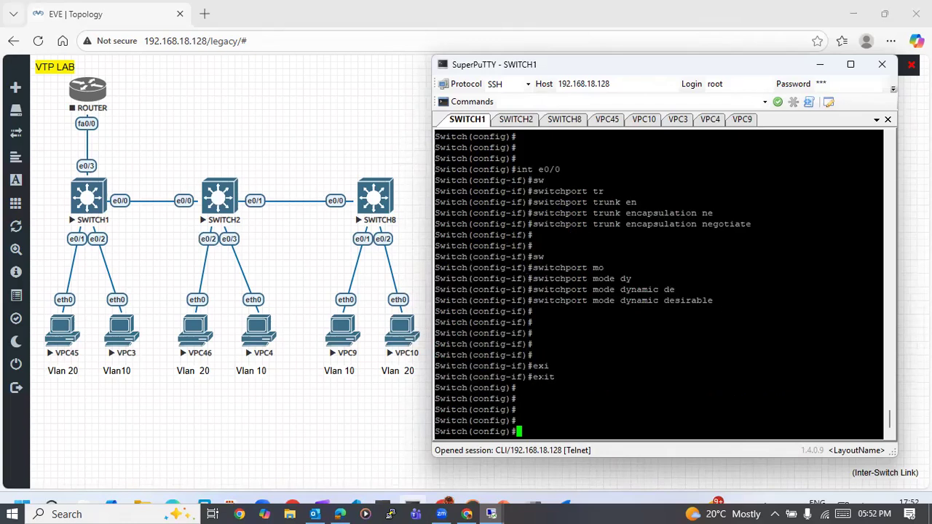
{"action": "key", "text": "Return"}
{"action": "key", "text": "Return"}
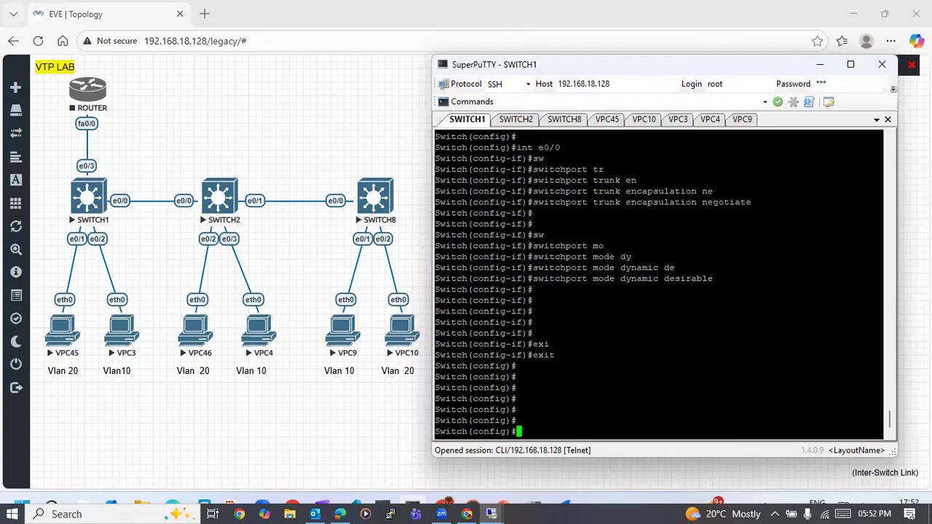
{"action": "left_click", "coordinate": [516, 120]}
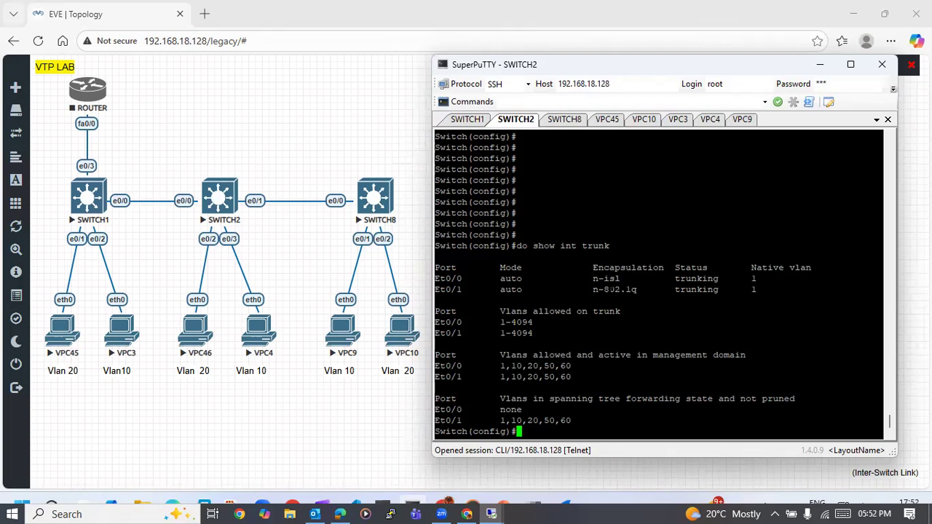
{"action": "key", "text": "Return"}
{"action": "key", "text": "Return"}
{"action": "key", "text": "Return"}
{"action": "key", "text": "Return"}
{"action": "key", "text": "Return"}
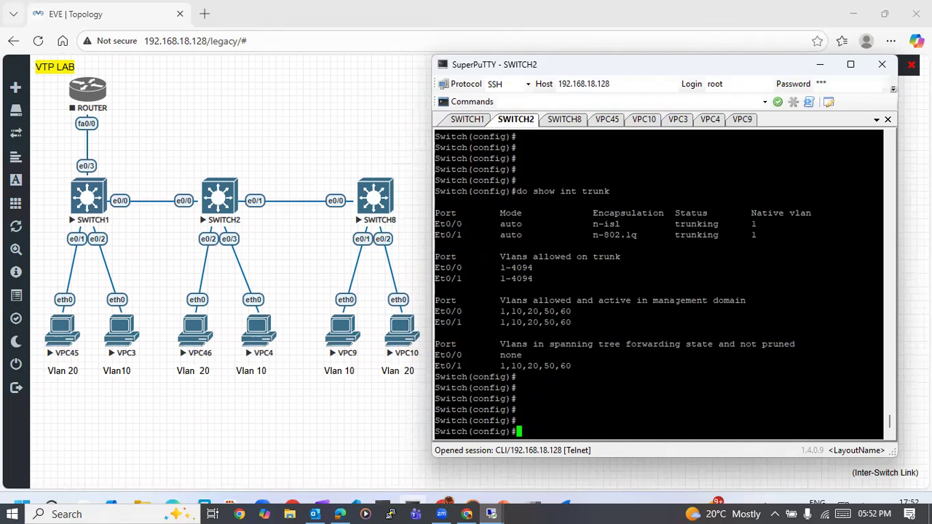
{"action": "left_click", "coordinate": [467, 120]}
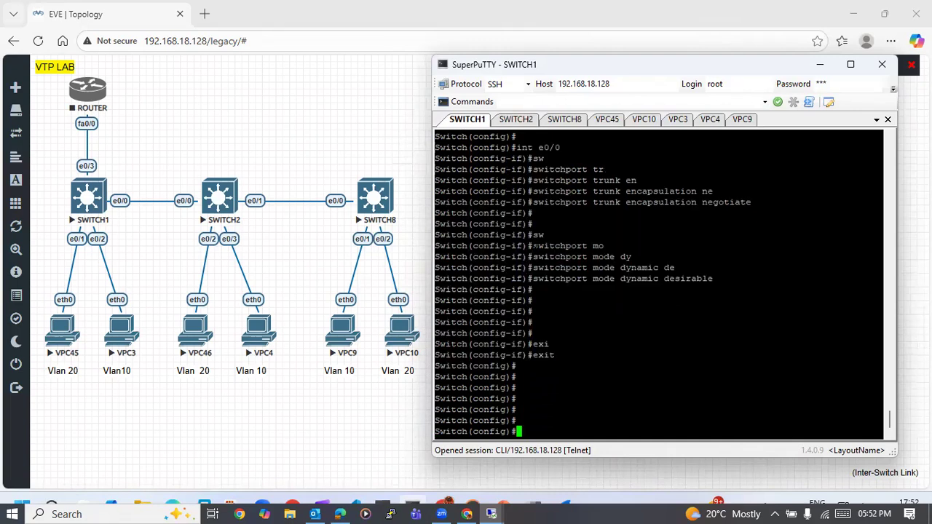
{"action": "scroll", "coordinate": [655, 284], "scroll_direction": "down", "scroll_amount": 2}
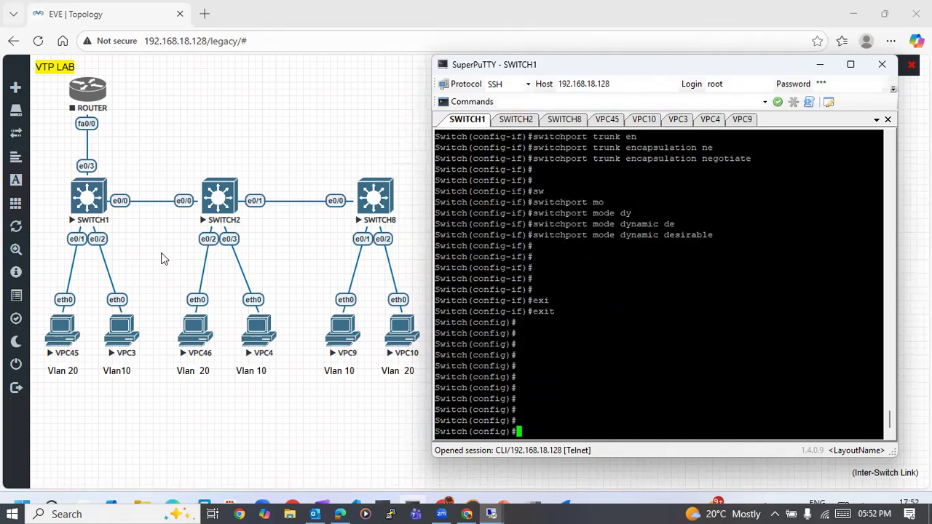
- Test VLAN 20 connectivity from VPC45 by pinging 20.1.1.1 and 20.1.1.2
{"action": "left_click", "coordinate": [605, 122]}
{"action": "key", "text": "Return"}
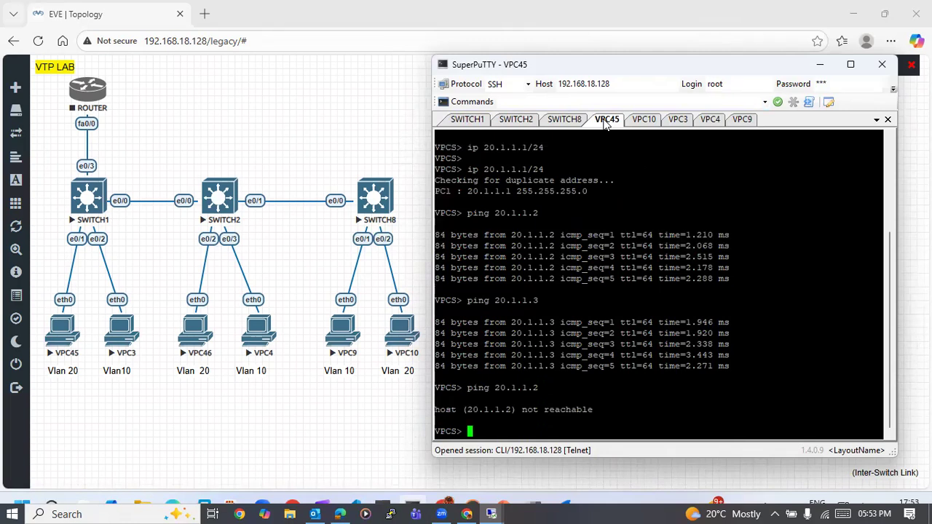
{"action": "key", "text": "Up"}
{"action": "key", "text": "BackSpace"}
{"action": "type", "text": "1"}
{"action": "key", "text": "Return"}
{"action": "key", "text": "Up"}
{"action": "key", "text": "Up"}
{"action": "key", "text": "Return"}
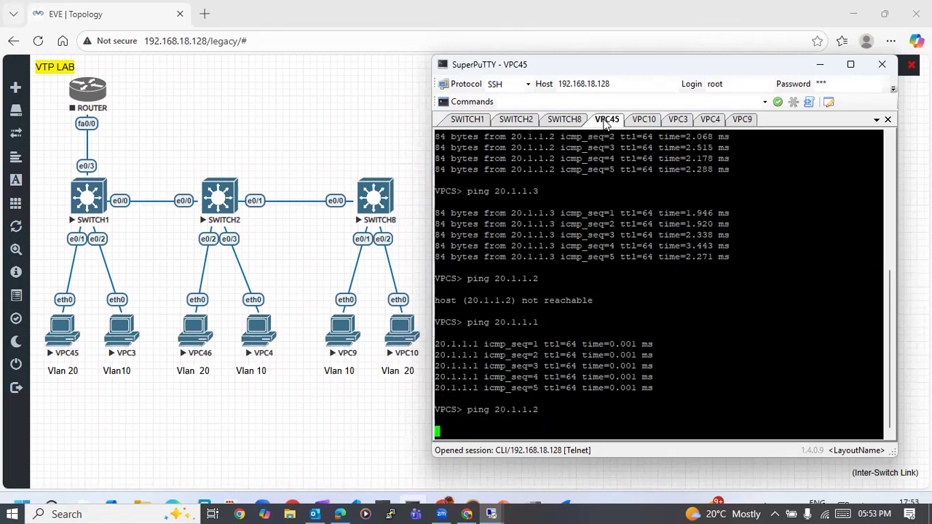
{"action": "key", "text": "Return"}
{"action": "key", "text": "Return"}
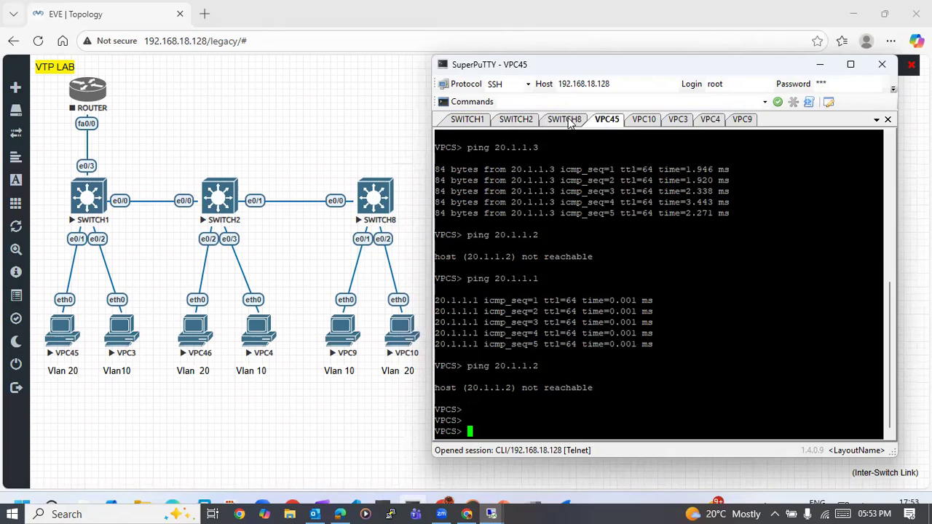
- Try to list the trunk interfaces on SWITCH1 by running show int tr from global configuration mode
{"action": "left_click", "coordinate": [463, 119]}
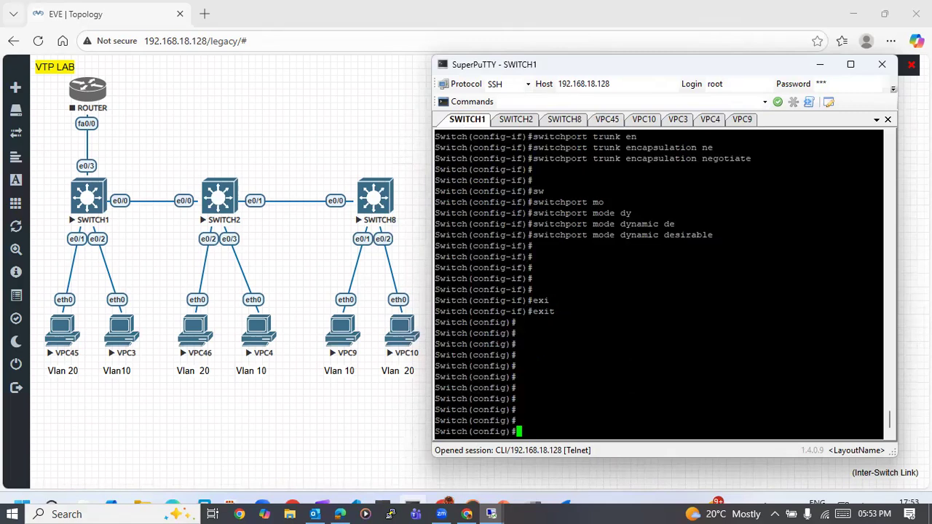
{"action": "key", "text": "Return"}
{"action": "key", "text": "Return"}
{"action": "key", "text": "Return"}
{"action": "key", "text": "Return"}
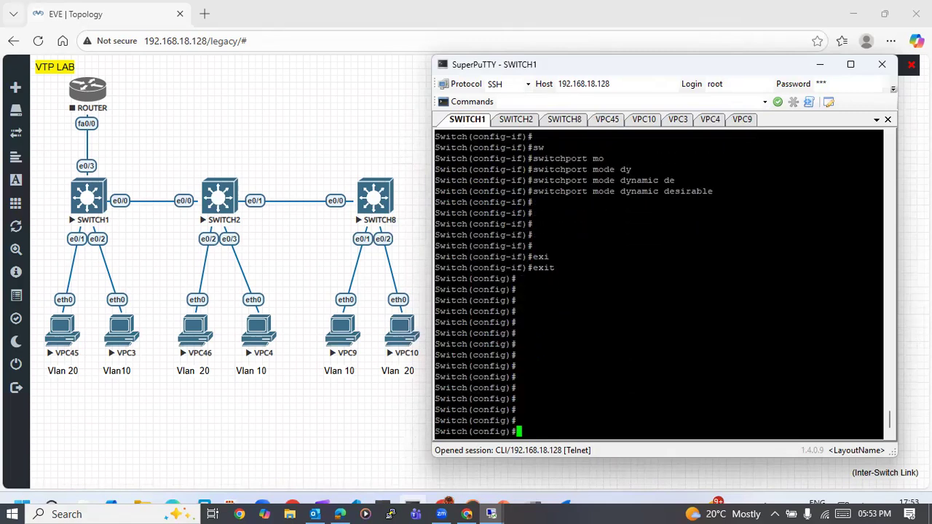
{"action": "type", "text": "show int e0/0 tr"}
{"action": "key", "text": "Tab"}
{"action": "key", "text": "BackSpace"}
{"action": "key", "text": "BackSpace"}
{"action": "key", "text": "BackSpace"}
{"action": "key", "text": "BackSpace"}
{"action": "key", "text": "BackSpace"}
{"action": "key", "text": "BackSpace"}
{"action": "key", "text": "BackSpace"}
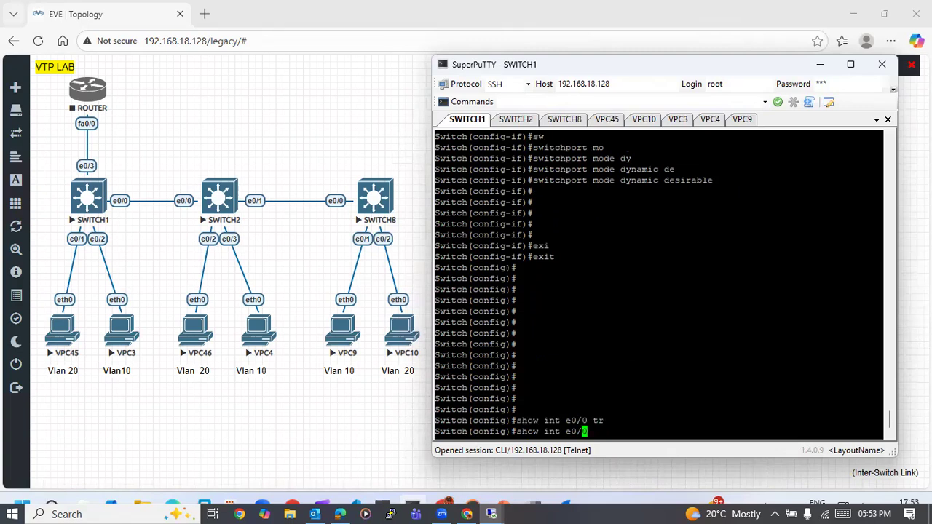
{"action": "type", "text": "tr"}
{"action": "key", "text": "Tab"}
{"action": "key", "text": "Return"}
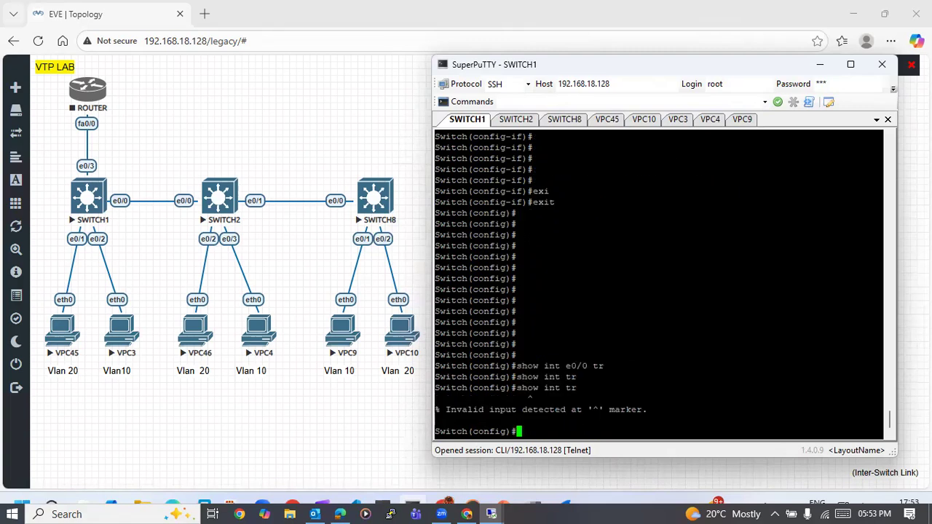
- List SWITCH1's trunk interfaces with do show int tr and return to the SWITCH2 console to compare
{"action": "key", "text": "Up"}
{"action": "key", "text": "Left"}
{"action": "key", "text": "Left"}
{"action": "key", "text": "Left"}
{"action": "key", "text": "Left"}
{"action": "key", "text": "Left"}
{"action": "key", "text": "Left"}
{"action": "key", "text": "Left"}
{"action": "key", "text": "Left"}
{"action": "key", "text": "Left"}
{"action": "key", "text": "Left"}
{"action": "key", "text": "Left"}
{"action": "type", "text": "do"}
{"action": "key", "text": "Right"}
{"action": "key", "text": "Right"}
{"action": "key", "text": "Right"}
{"action": "key", "text": "Right"}
{"action": "key", "text": "Right"}
{"action": "key", "text": "Right"}
{"action": "key", "text": "Right"}
{"action": "key", "text": "Right"}
{"action": "key", "text": "Right"}
{"action": "key", "text": "Right"}
{"action": "key", "text": "Return"}
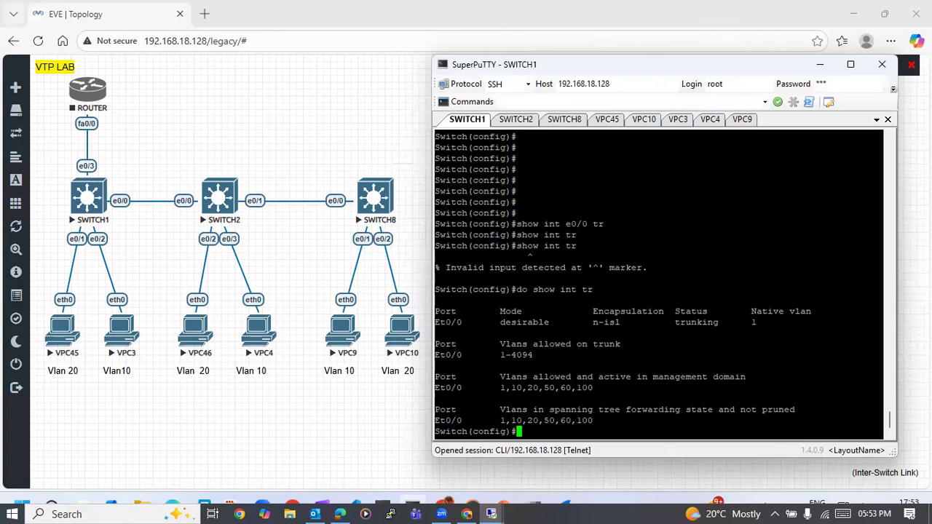
{"action": "left_click", "coordinate": [518, 123]}
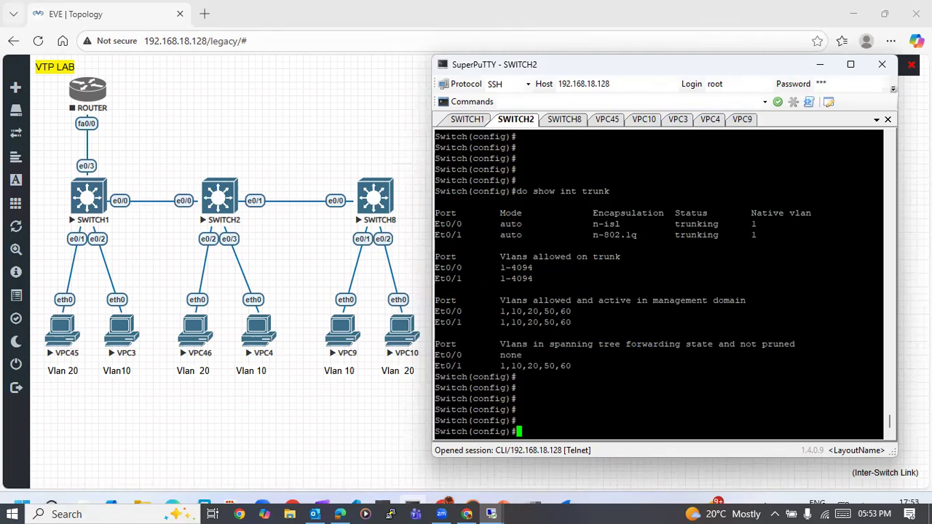